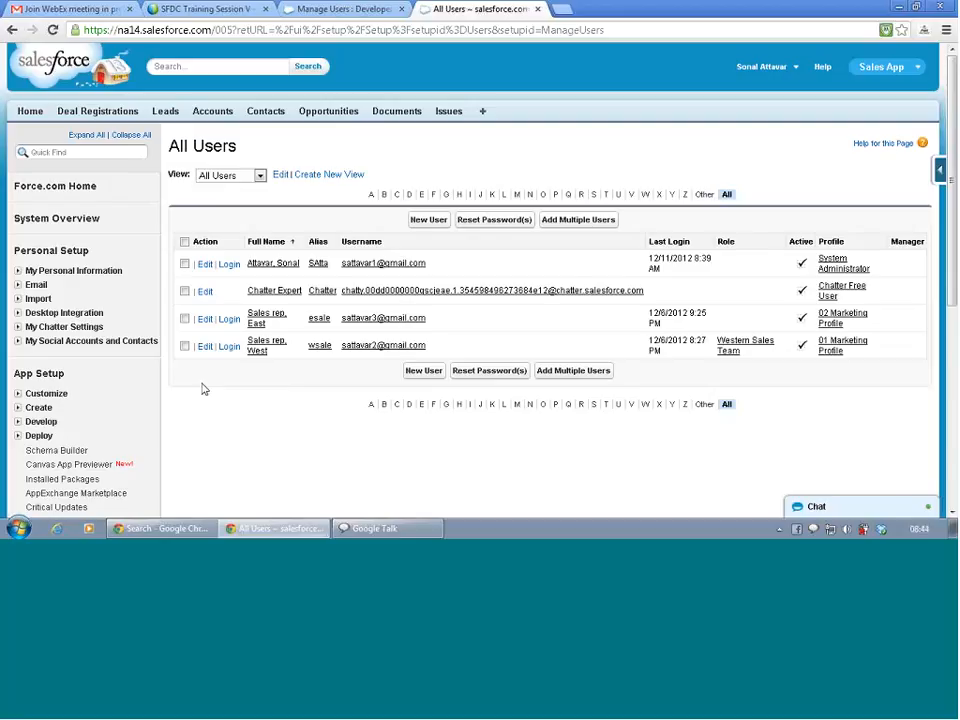
Go to Manage Users > Queues in Setup, which shows an empty queue list.
{"action": "scroll", "coordinate": [206, 392], "scroll_direction": "down", "scroll_amount": 5}
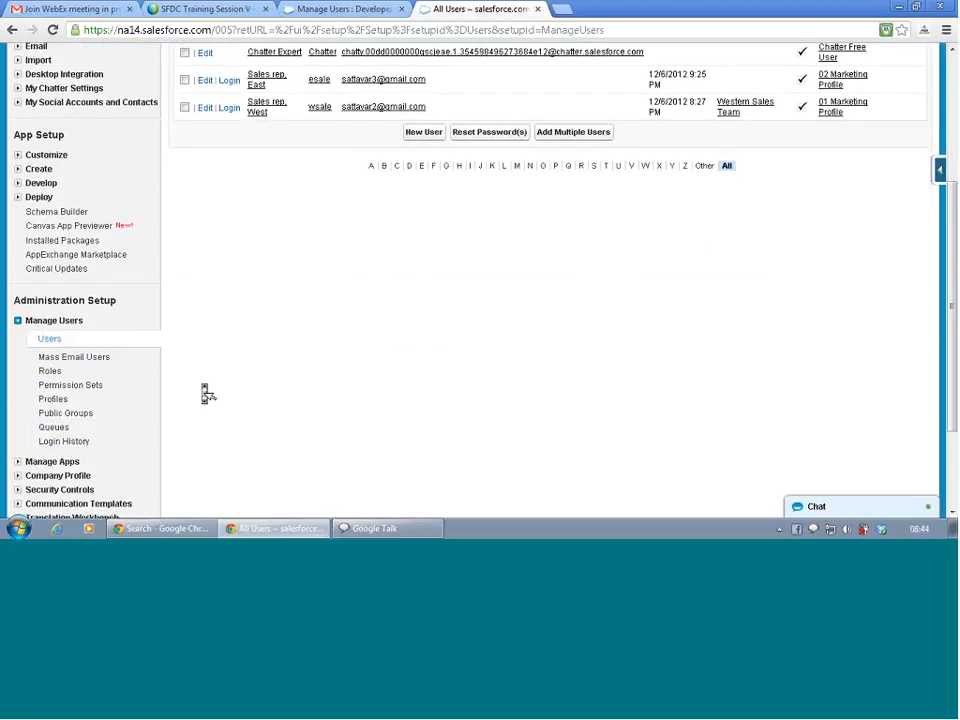
{"action": "left_click", "coordinate": [55, 428]}
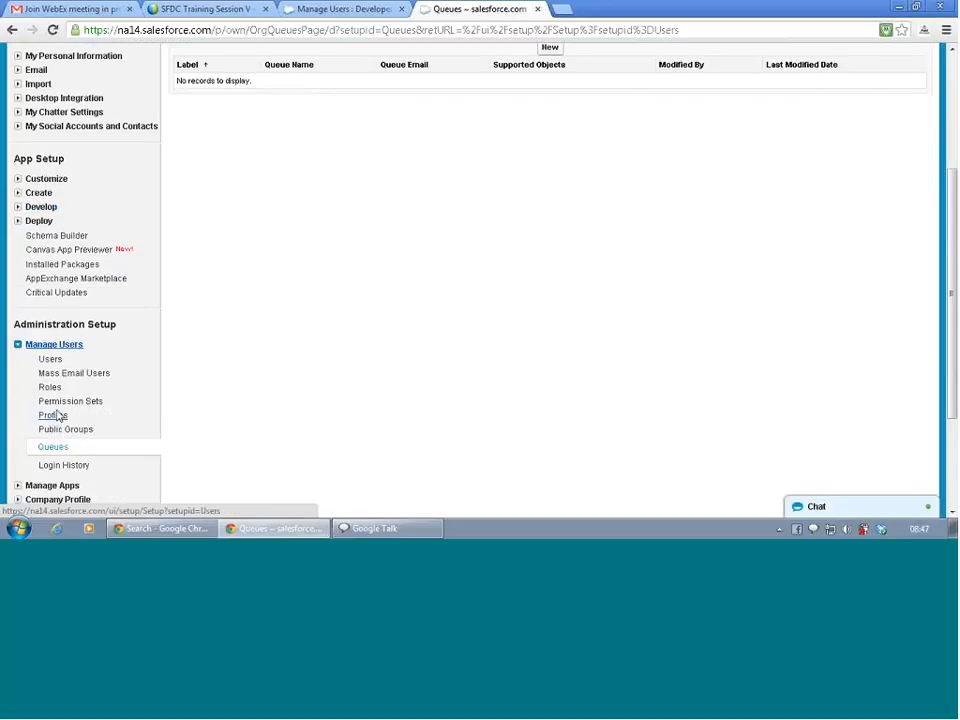
Return to Queues through the Users section and start a blank new queue.
{"action": "left_click", "coordinate": [50, 360]}
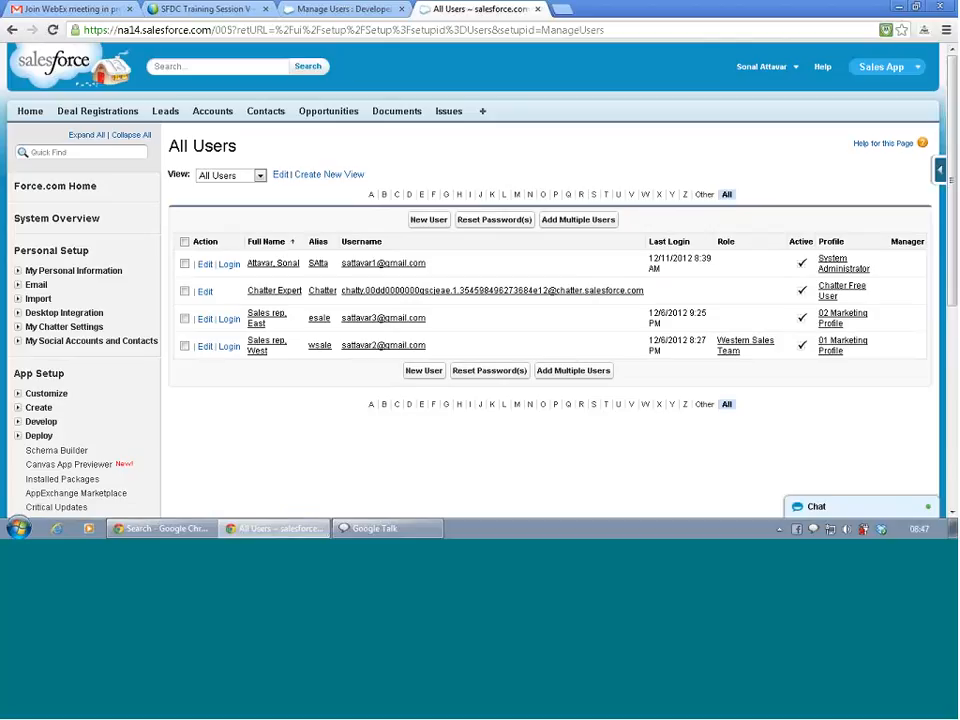
{"action": "scroll", "coordinate": [81, 422], "scroll_direction": "down", "scroll_amount": 3}
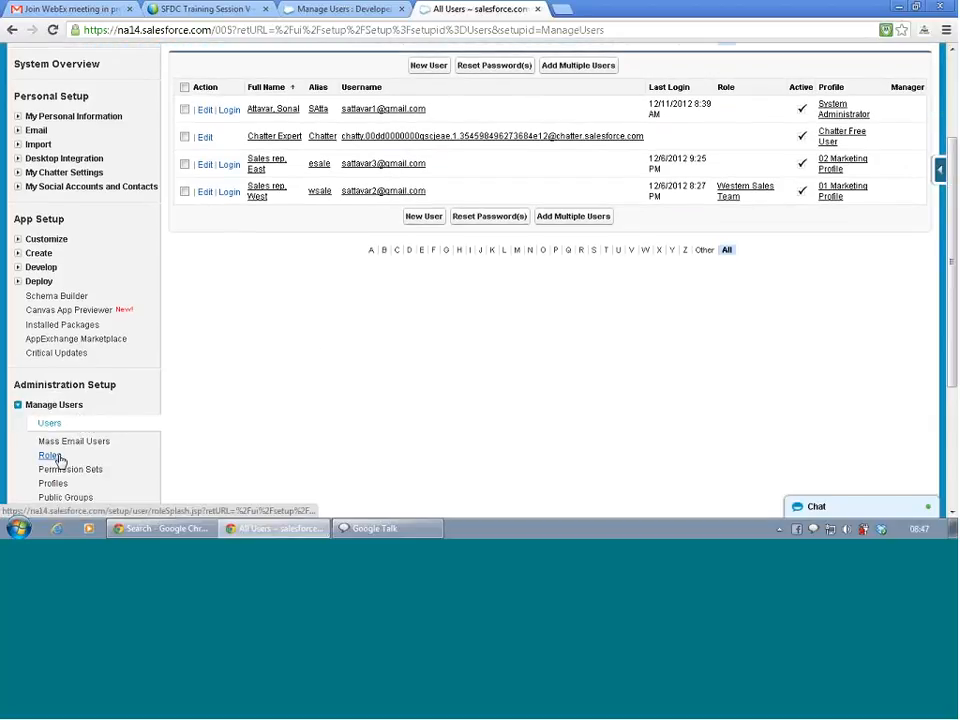
{"action": "left_click", "coordinate": [56, 441]}
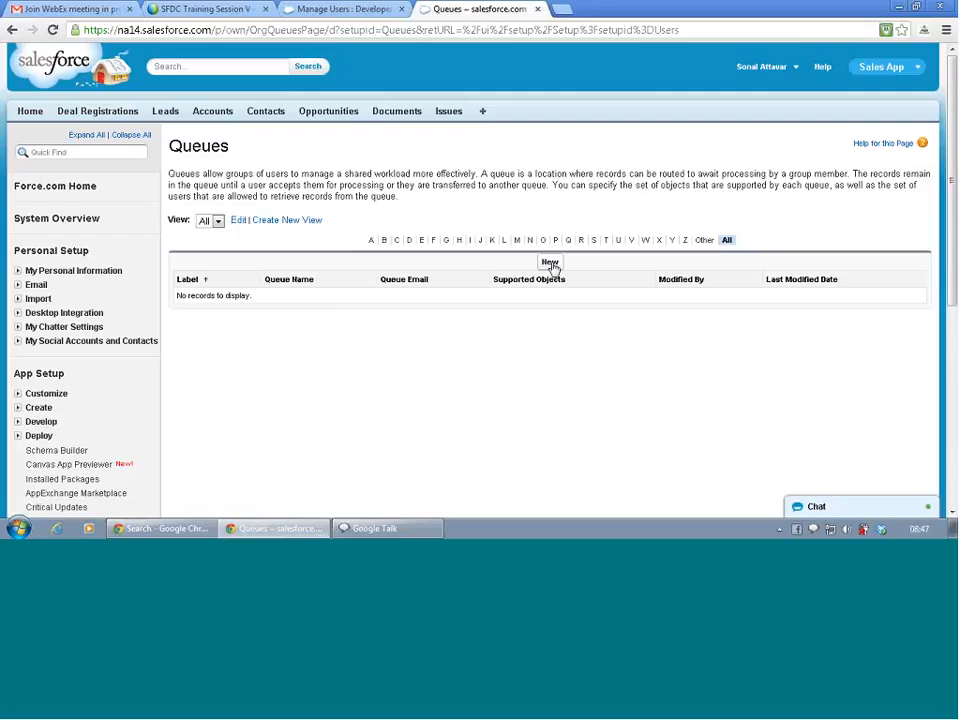
{"action": "left_click", "coordinate": [551, 263]}
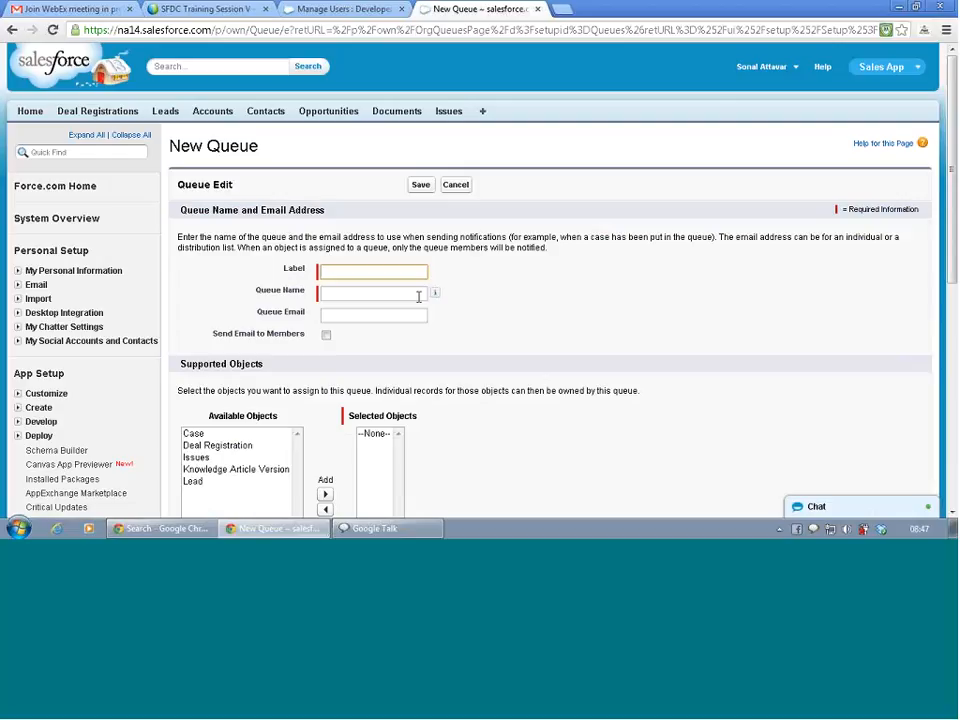
Enter the label 'Western Sales Region' so the queue name fills in as Western_Sales_Region.
{"action": "type", "text": "Western SaleR"}
{"action": "type", "text": "egion"}
{"action": "key", "text": "Left"}
{"action": "key", "text": "Left"}
{"action": "key", "text": "Left"}
{"action": "key", "text": "Left"}
{"action": "type", "text": "s"}
{"action": "left_click", "coordinate": [484, 326]}
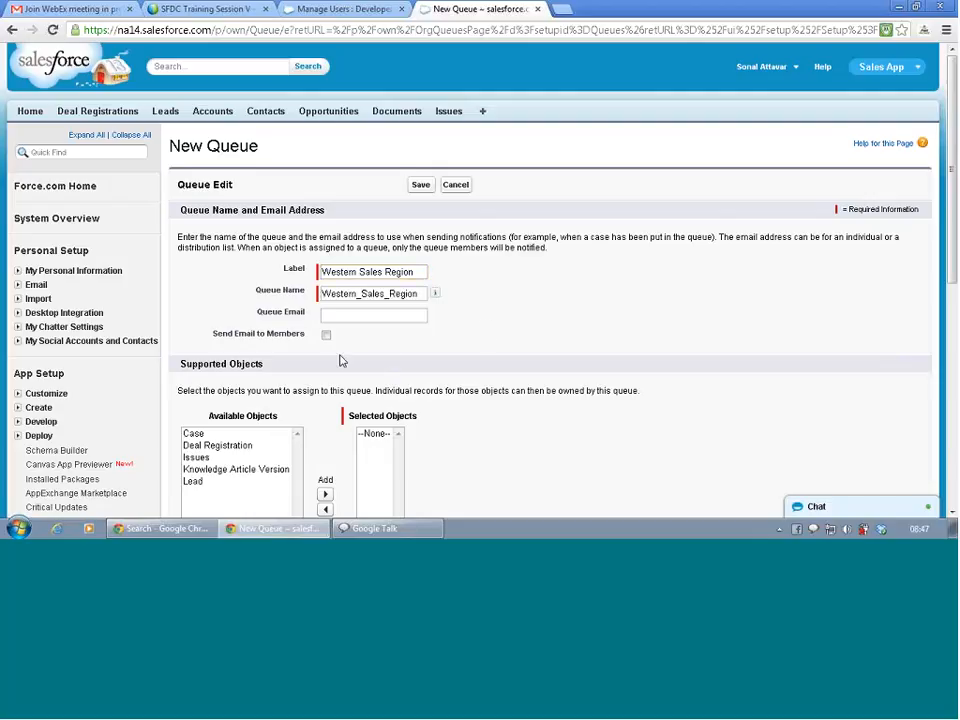
Enter the distribution-list queue e-mail and turn on Send Email to Members.
{"action": "scroll", "coordinate": [339, 360], "scroll_direction": "down", "scroll_amount": 1}
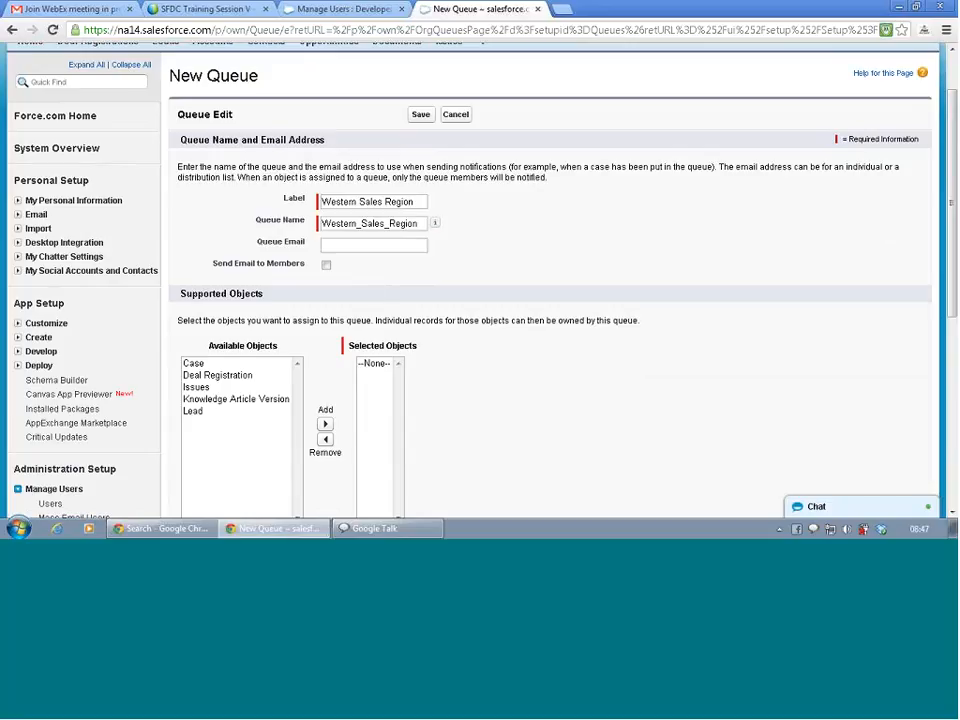
{"action": "left_click", "coordinate": [365, 247]}
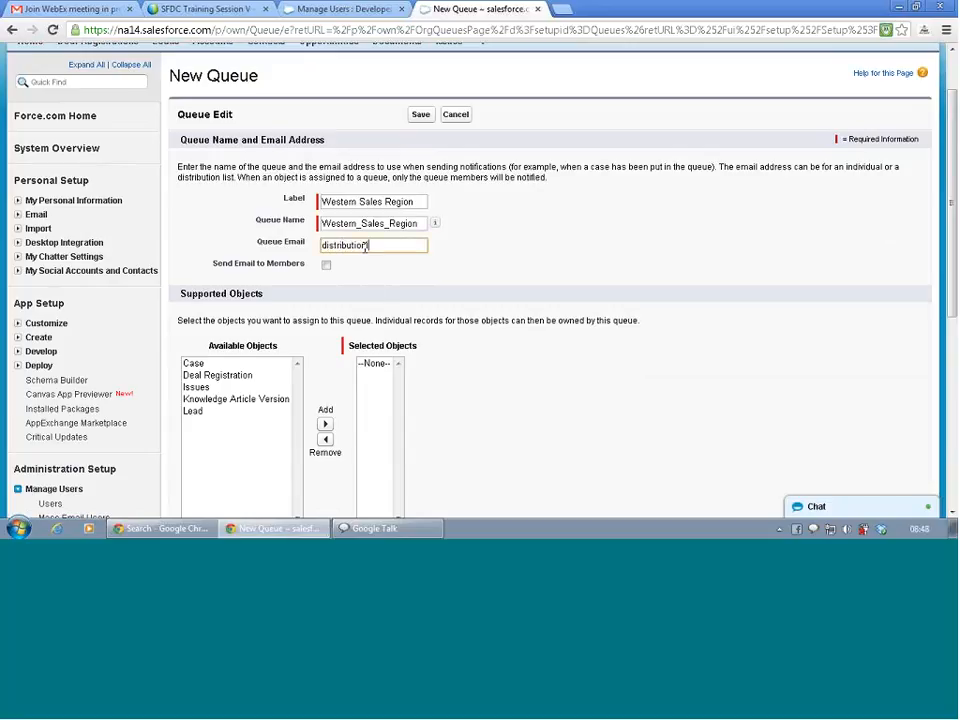
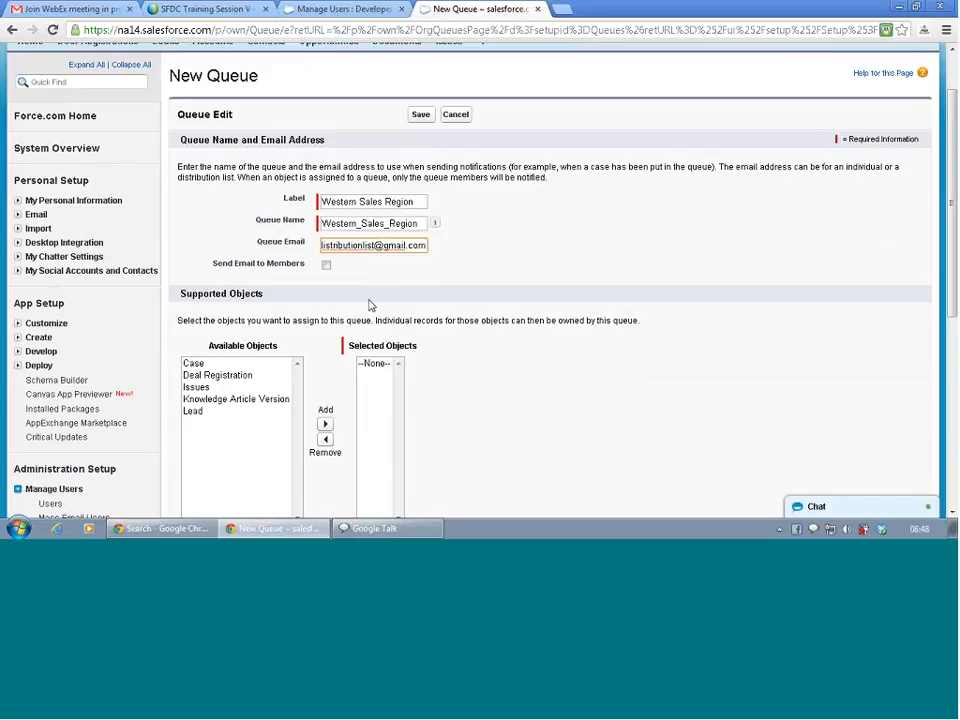
{"action": "left_click", "coordinate": [326, 266]}
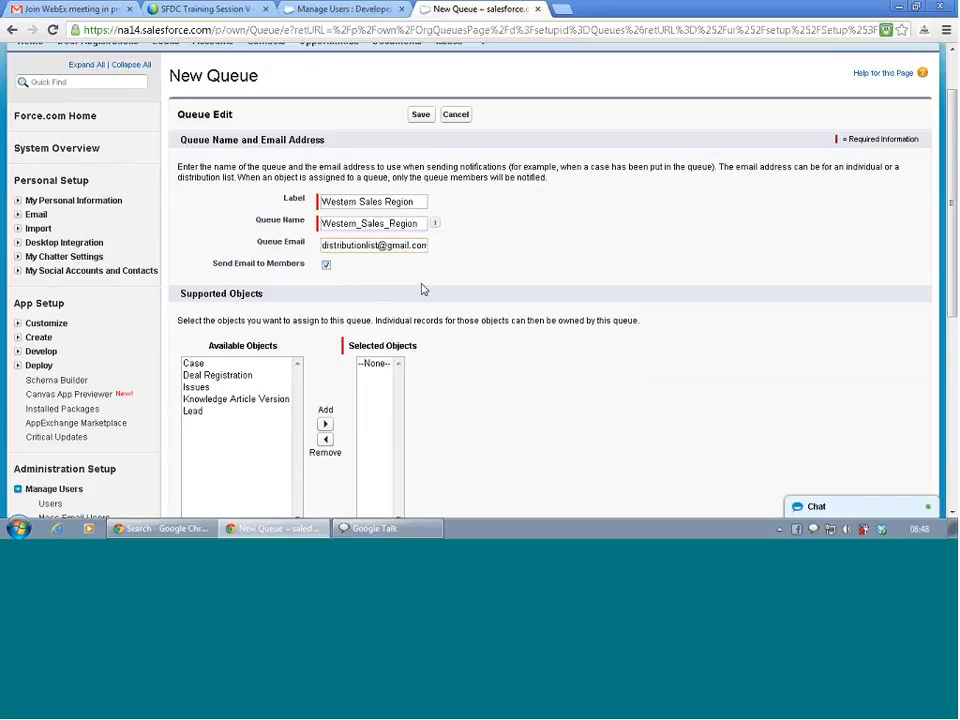
Move Lead from Available Objects into the queue's Selected Objects.
{"action": "scroll", "coordinate": [422, 289], "scroll_direction": "down", "scroll_amount": 1}
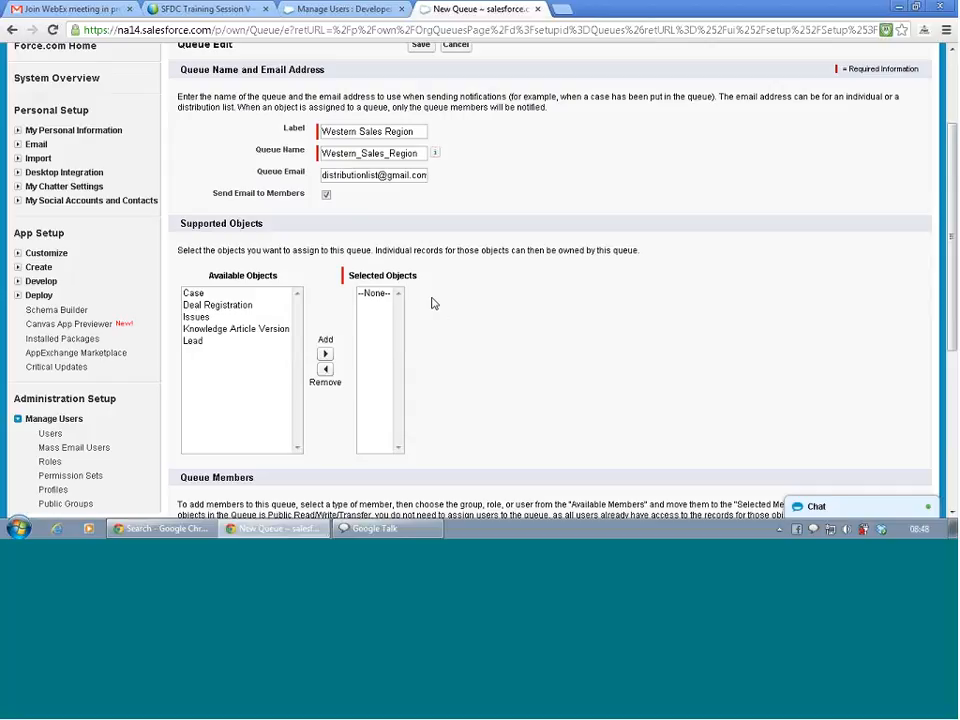
{"action": "left_click", "coordinate": [203, 340]}
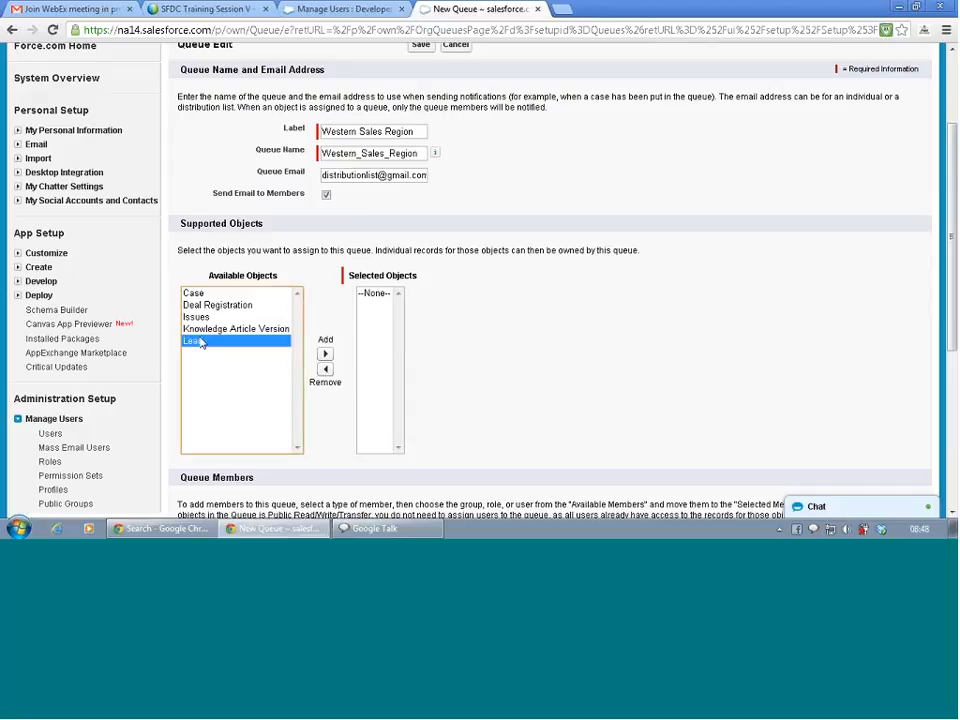
{"action": "left_click", "coordinate": [326, 355]}
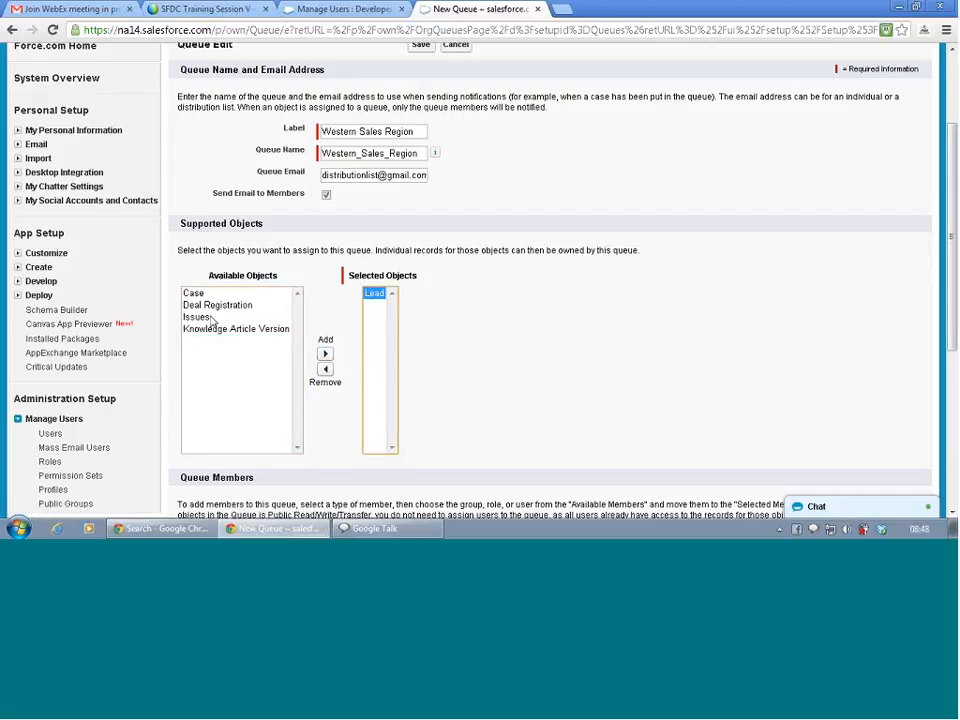
{"action": "scroll", "coordinate": [212, 320], "scroll_direction": "down", "scroll_amount": 5}
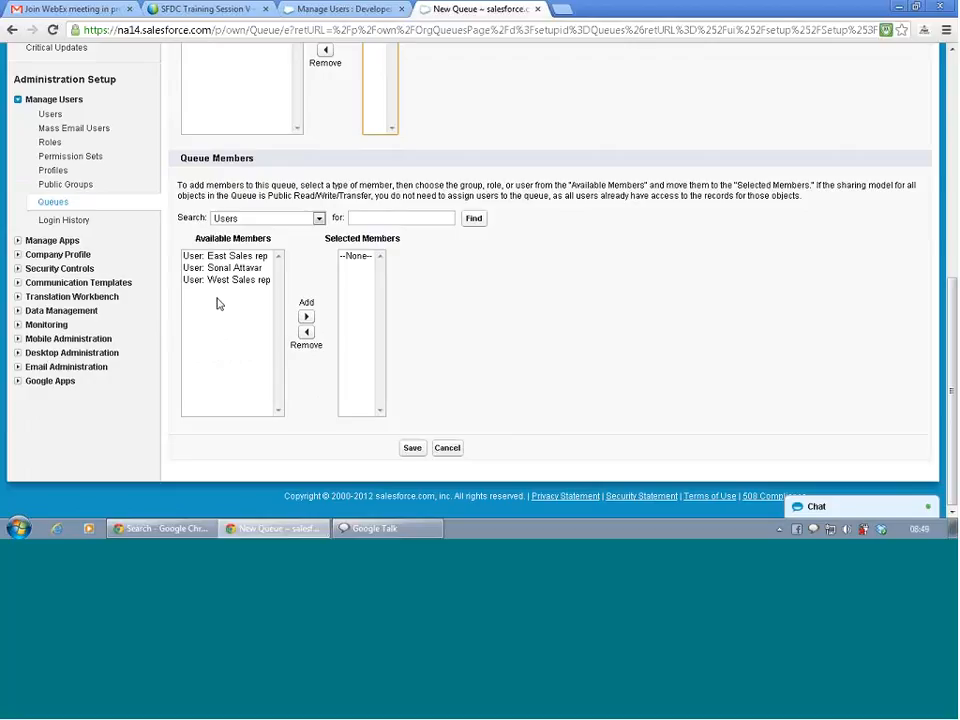
Add West Sales rep and the administrator as members and save the Western Sales Region queue.
{"action": "left_click", "coordinate": [226, 282]}
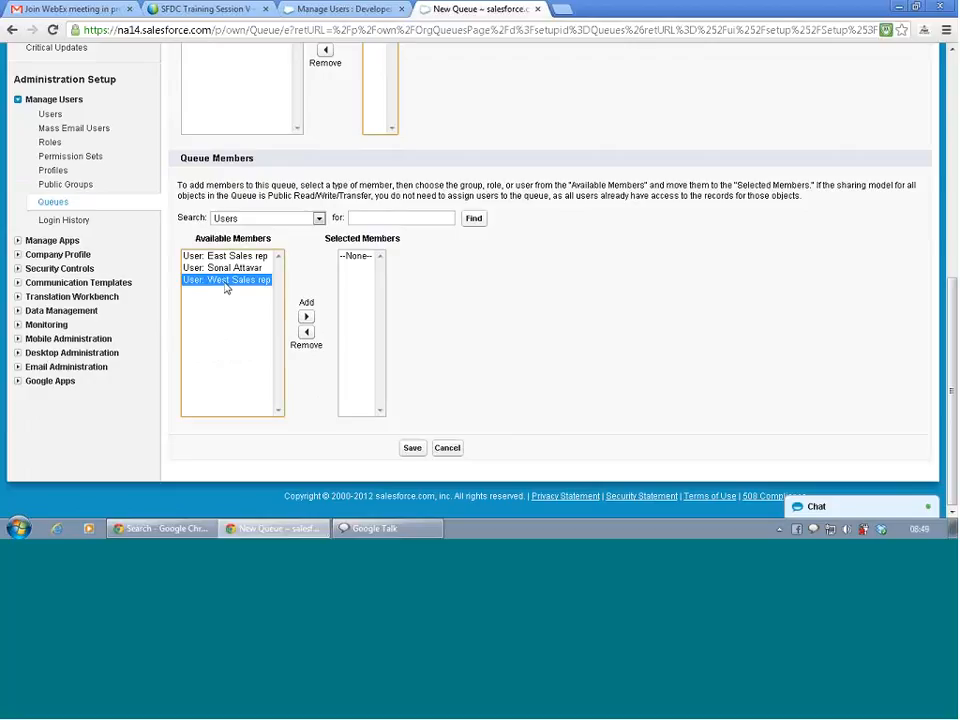
{"action": "left_click", "coordinate": [306, 316]}
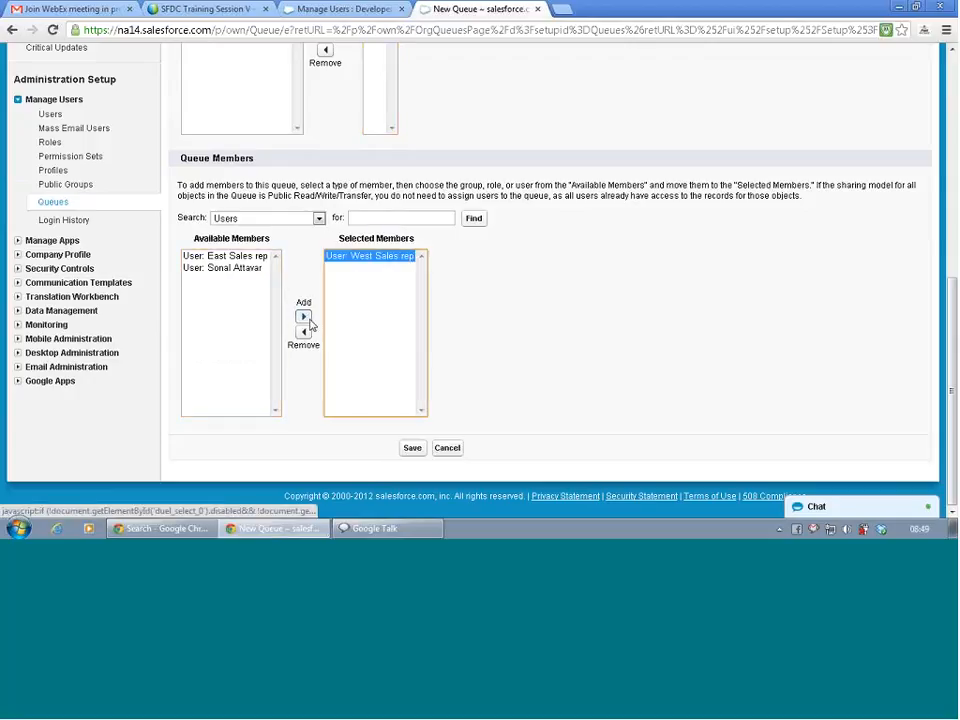
{"action": "left_click", "coordinate": [255, 268]}
{"action": "left_click", "coordinate": [304, 318]}
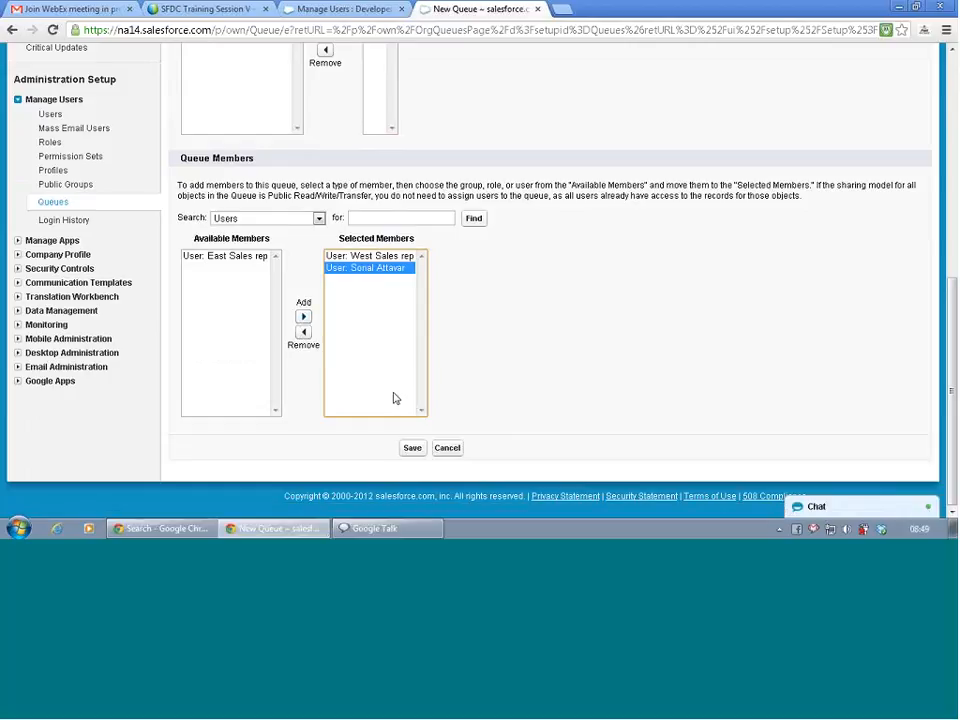
{"action": "left_click", "coordinate": [412, 449]}
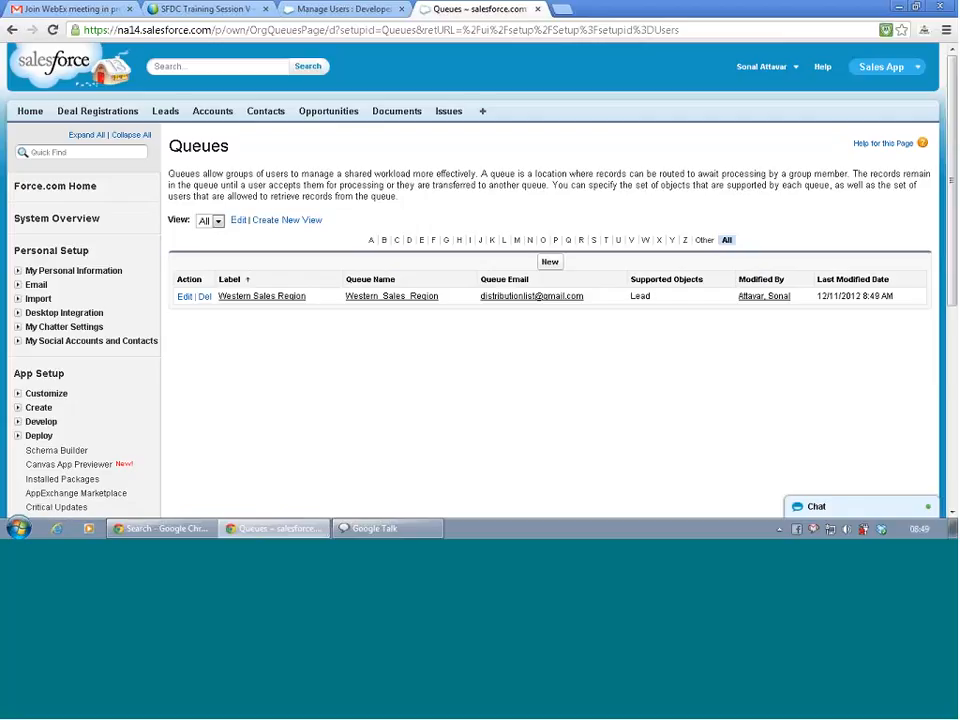
Start another queue labelled 'Eastern Sales Region', auto-filling the name Eastern_Sales_Region.
{"action": "left_click", "coordinate": [550, 262]}
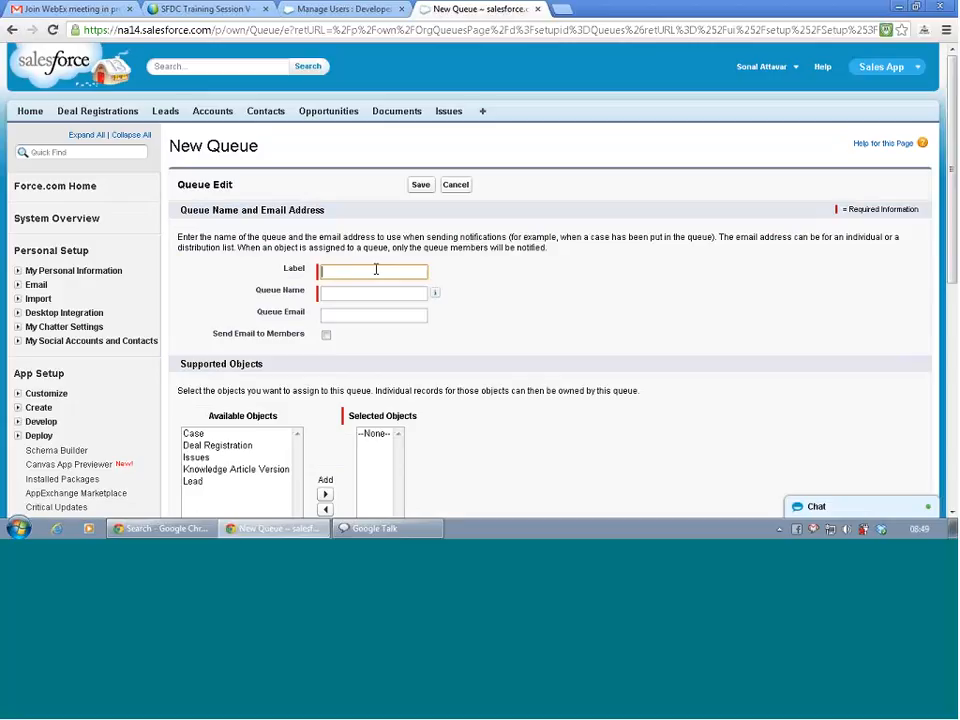
{"action": "type", "text": "Eastern Sales Region"}
{"action": "key", "text": "Tab"}
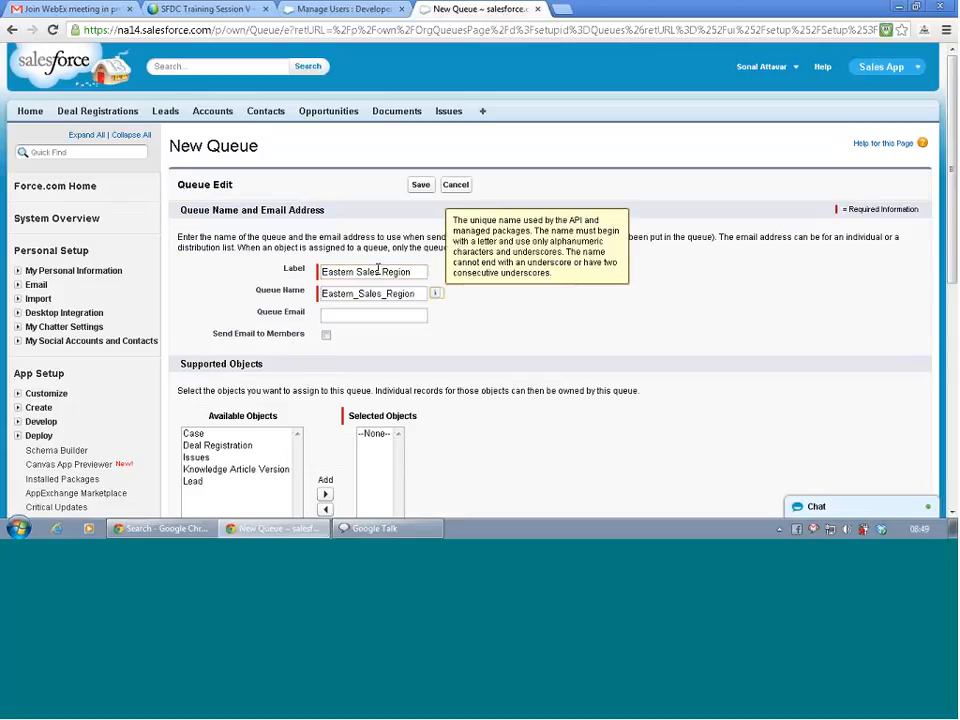
Enter the distribution-list e-mail prefixed with 'east' and pick Lead as a supported object.
{"action": "left_click", "coordinate": [370, 314]}
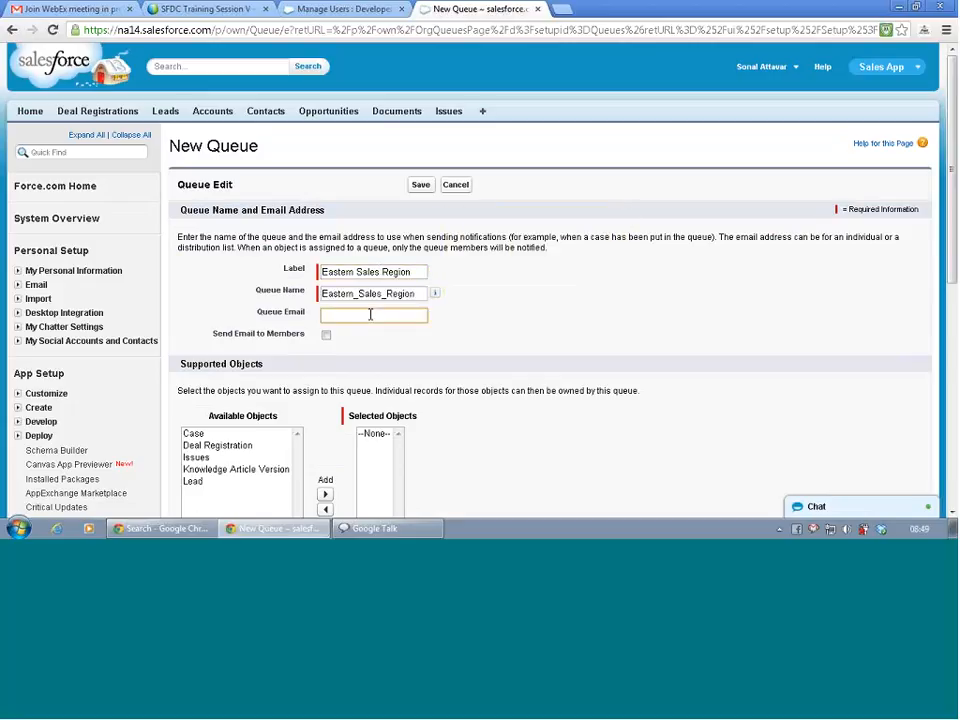
{"action": "type", "text": "dis"}
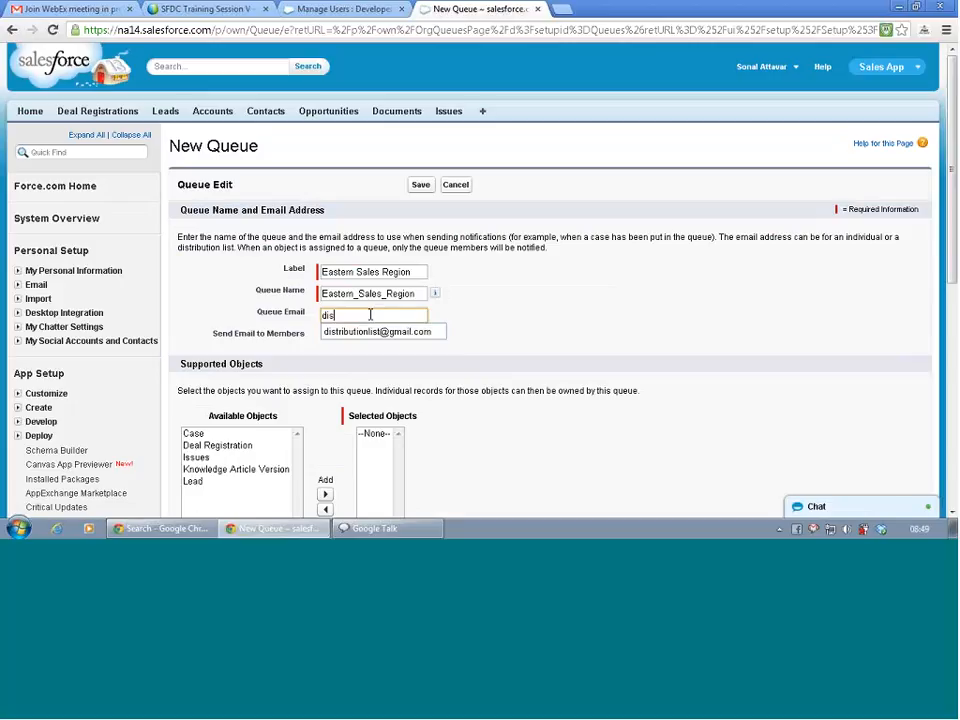
{"action": "key", "text": "Down"}
{"action": "key", "text": "Return"}
{"action": "left_click", "coordinate": [322, 315]}
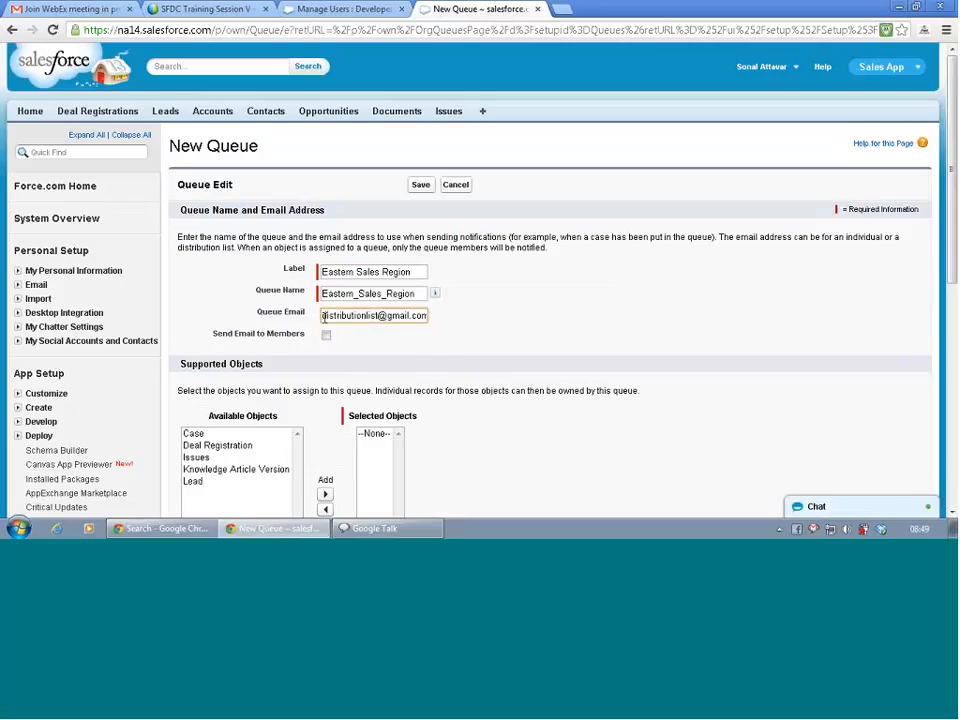
{"action": "type", "text": "east"}
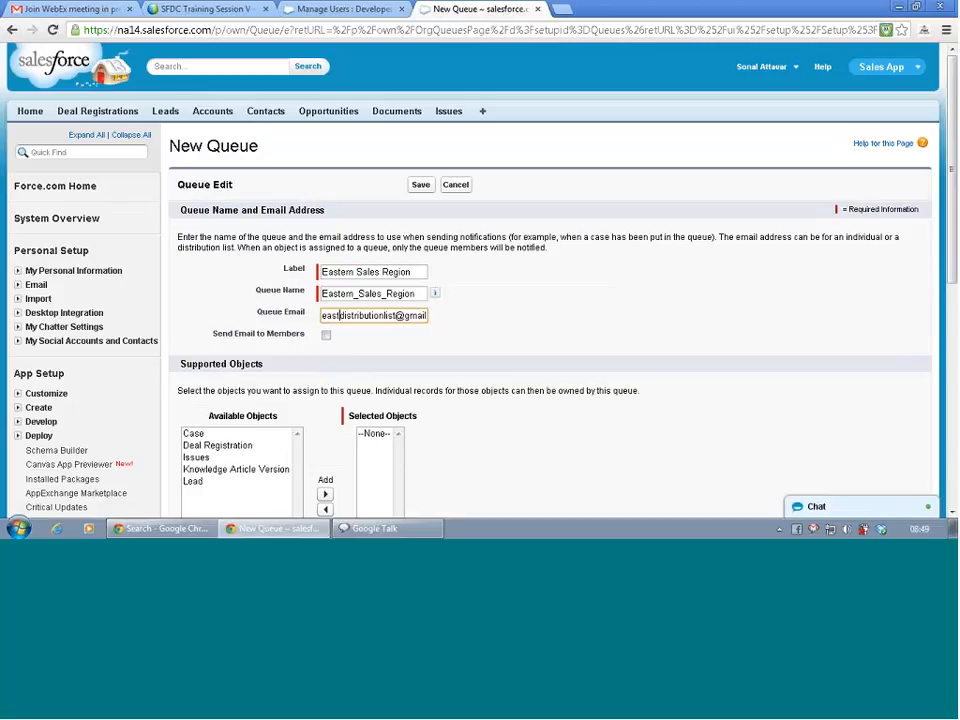
{"action": "left_click", "coordinate": [231, 481]}
{"action": "scroll", "coordinate": [231, 486], "scroll_direction": "down", "scroll_amount": 1}
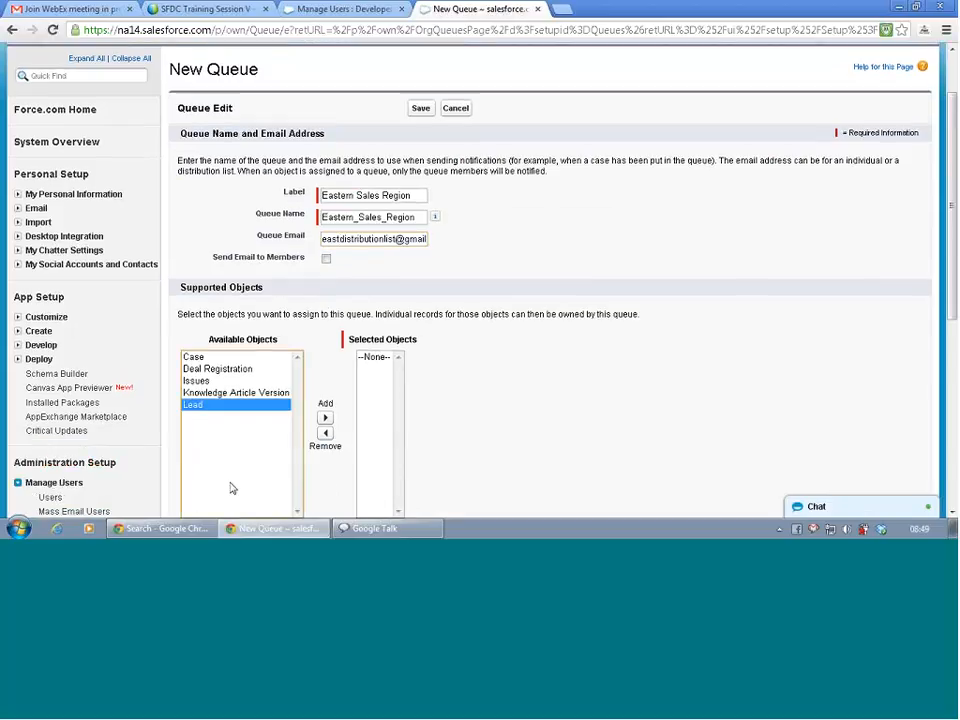
Add Lead as supported object, add East Sales rep and the administrator as members, and save.
{"action": "left_click", "coordinate": [326, 417]}
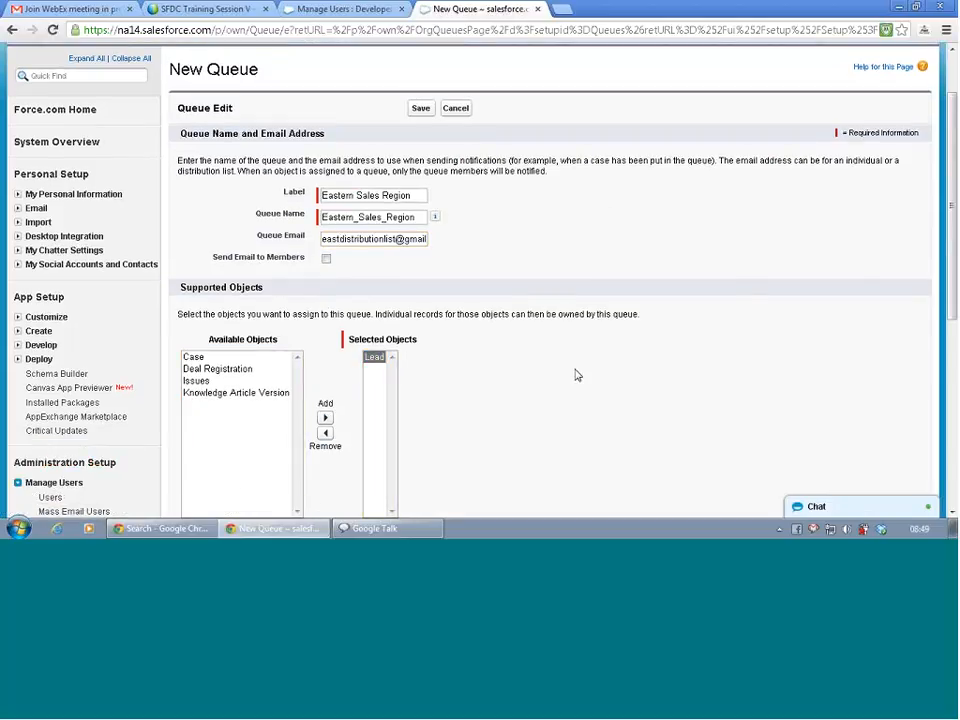
{"action": "scroll", "coordinate": [576, 375], "scroll_direction": "down", "scroll_amount": 3}
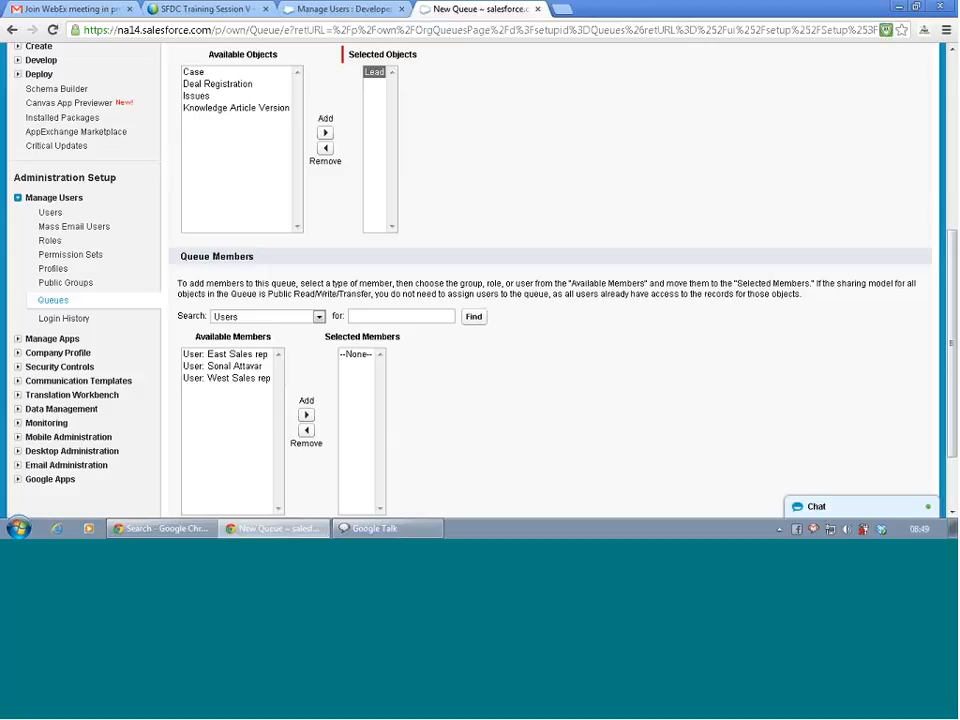
{"action": "left_click", "coordinate": [229, 367]}
{"action": "key", "text": "shift+Up"}
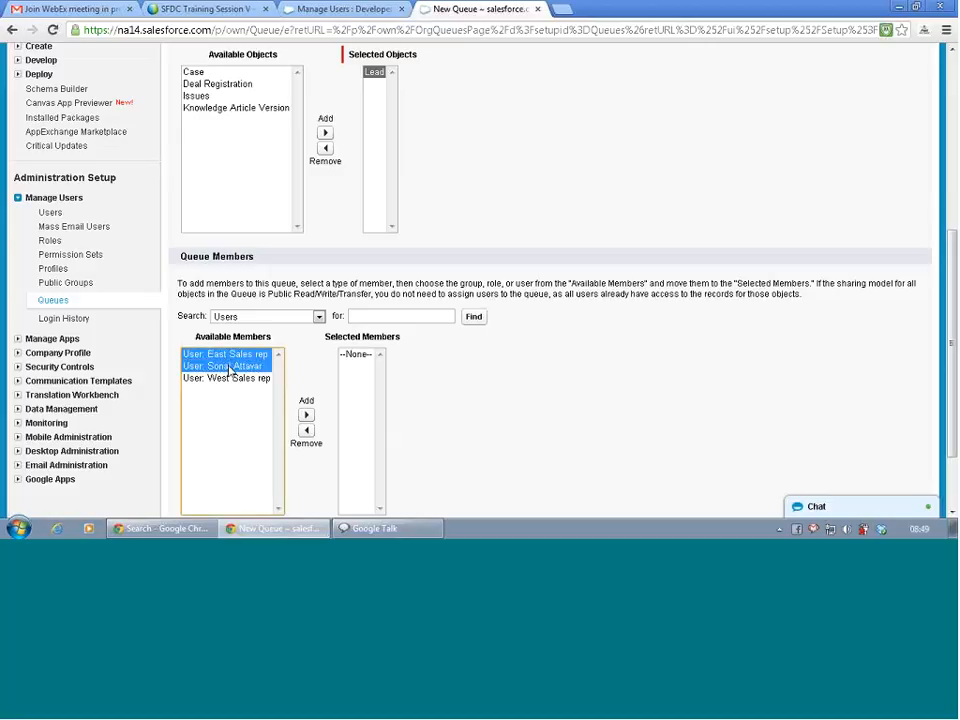
{"action": "left_click", "coordinate": [306, 415]}
{"action": "scroll", "coordinate": [534, 411], "scroll_direction": "down", "scroll_amount": 2}
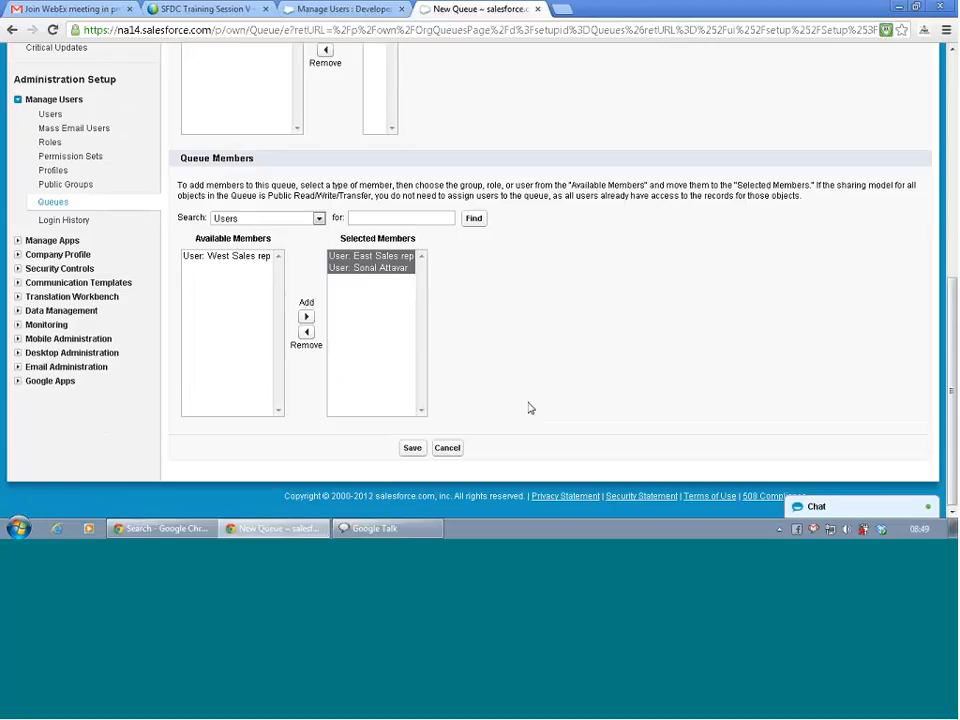
{"action": "left_click", "coordinate": [413, 448]}
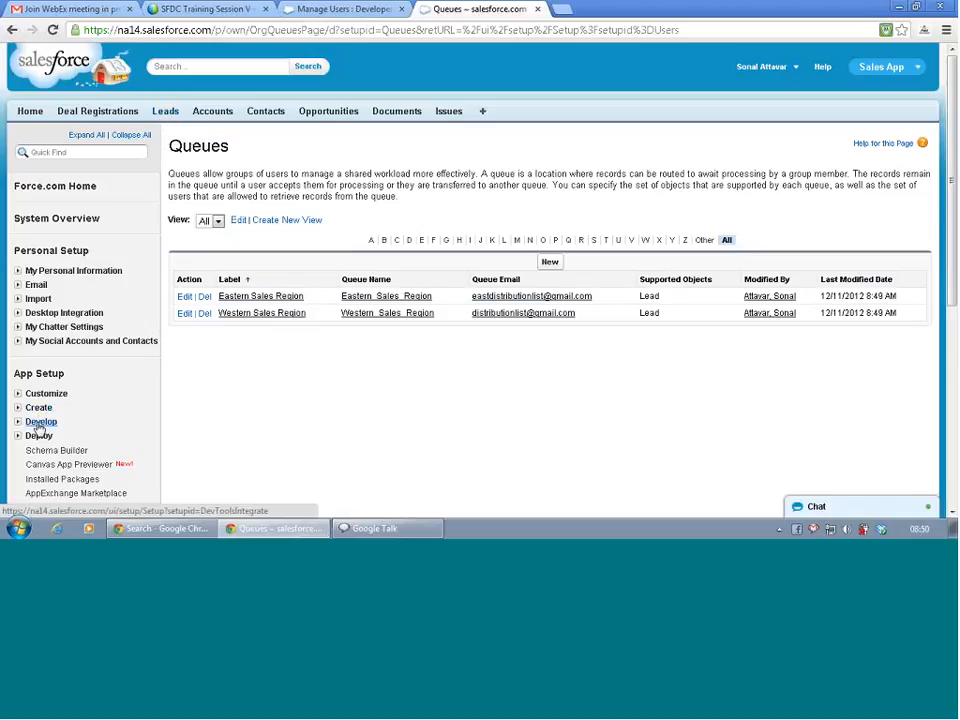
Open Customize > Leads > Fields and scroll to Lead Custom Fields & Relationships.
{"action": "scroll", "coordinate": [42, 428], "scroll_direction": "down", "scroll_amount": 3}
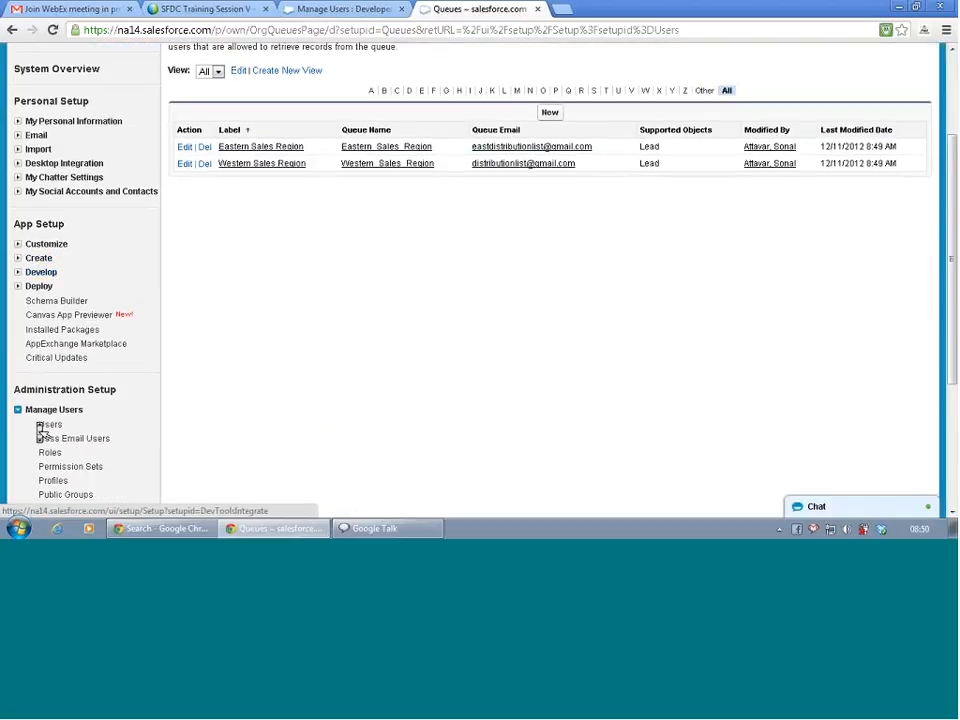
{"action": "left_click", "coordinate": [17, 245]}
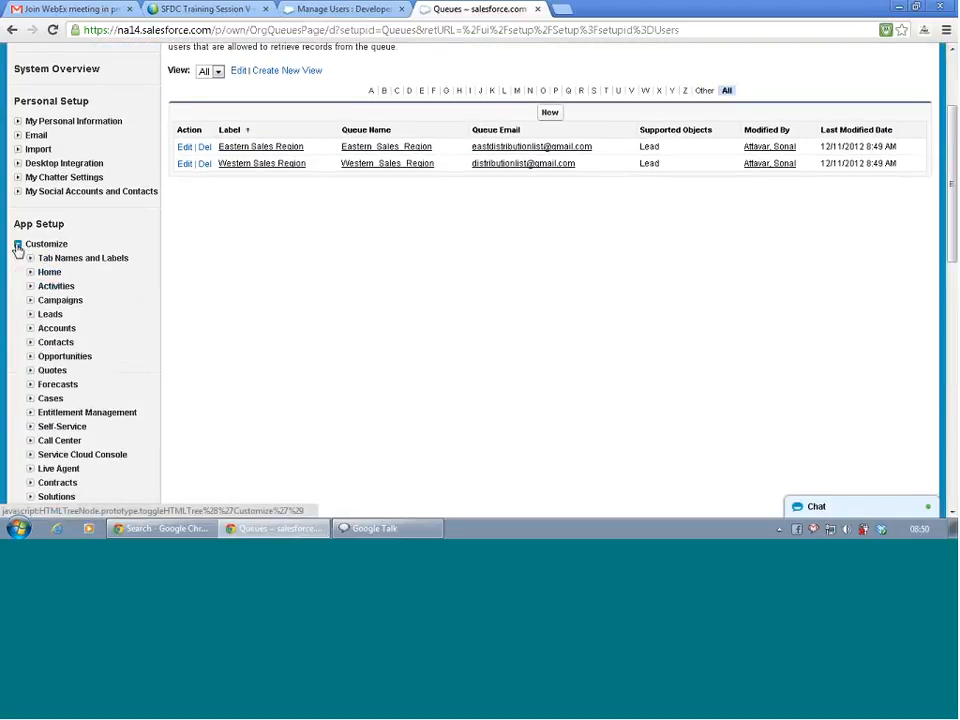
{"action": "left_click", "coordinate": [30, 315]}
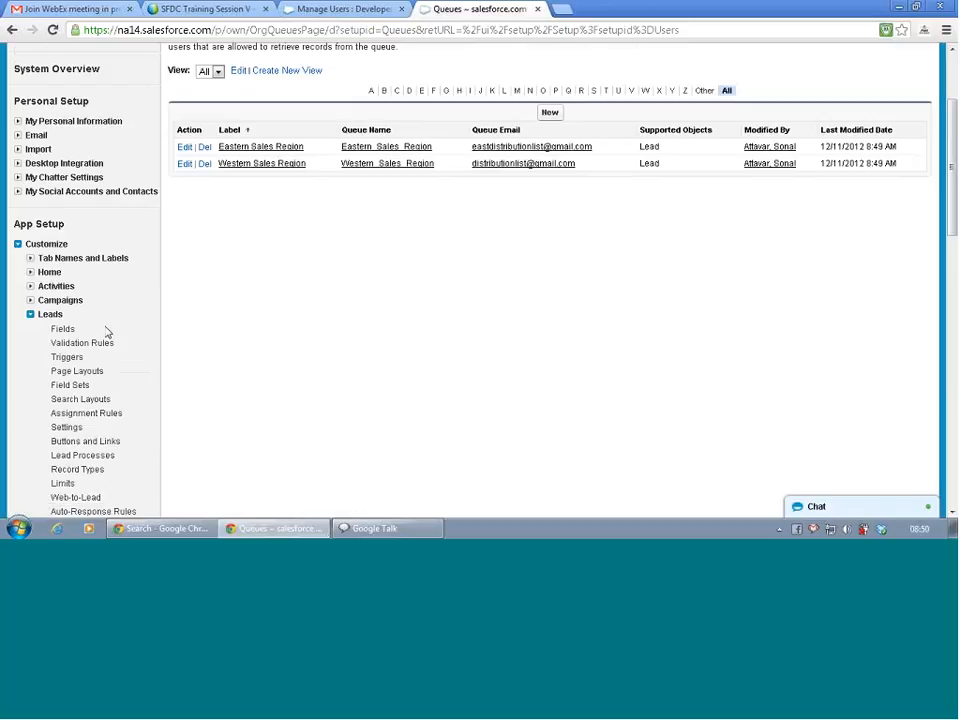
{"action": "scroll", "coordinate": [107, 330], "scroll_direction": "down", "scroll_amount": 1}
{"action": "scroll", "coordinate": [110, 335], "scroll_direction": "down", "scroll_amount": 1}
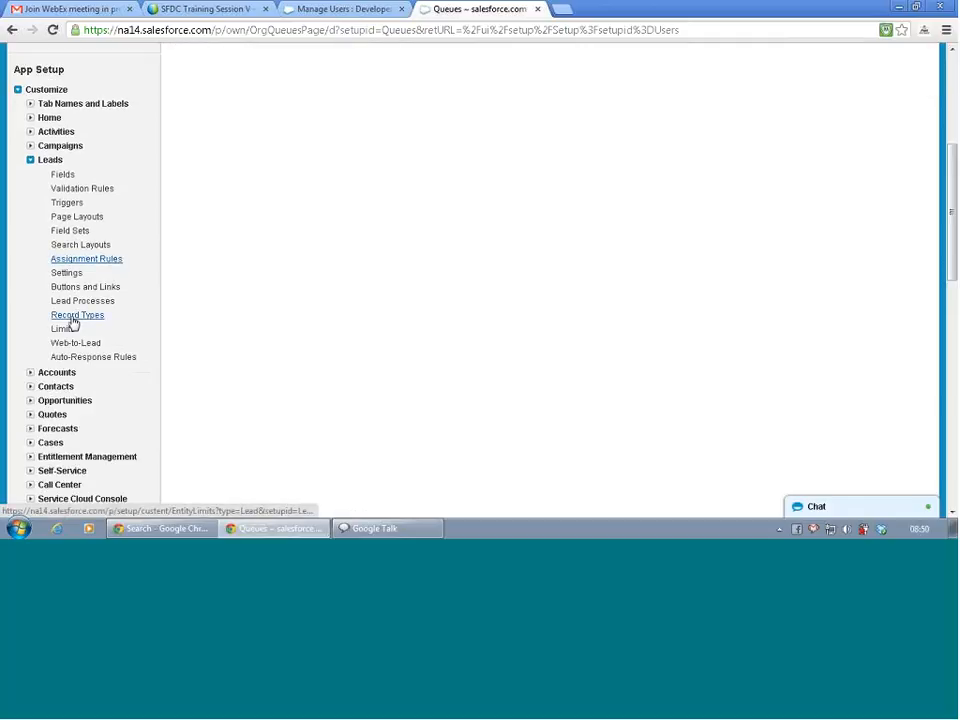
{"action": "left_click", "coordinate": [66, 178]}
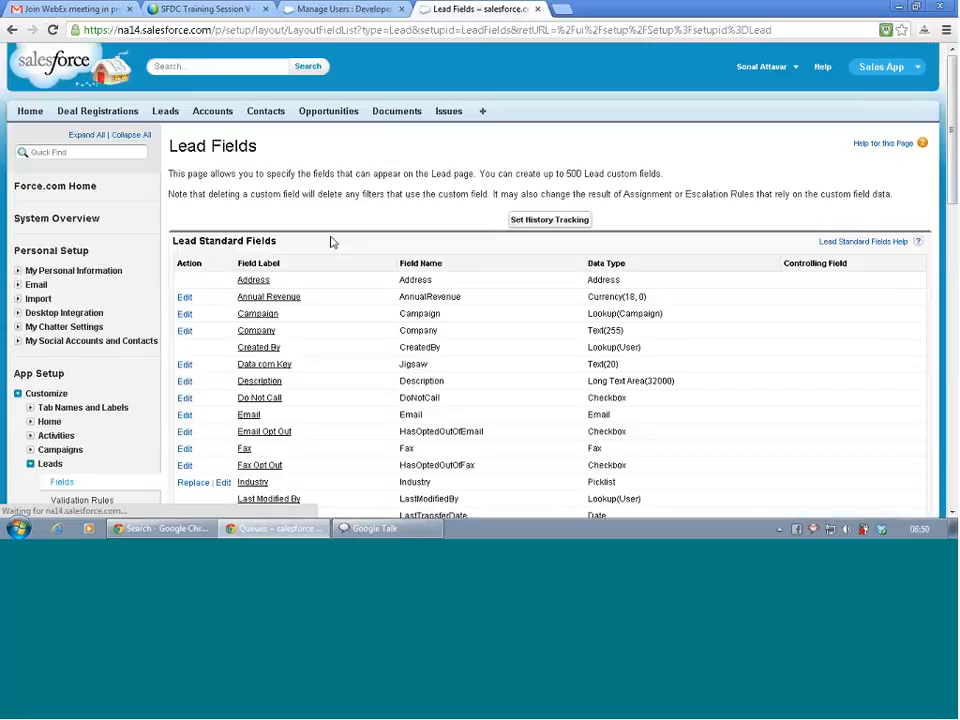
{"action": "scroll", "coordinate": [446, 287], "scroll_direction": "down", "scroll_amount": 3}
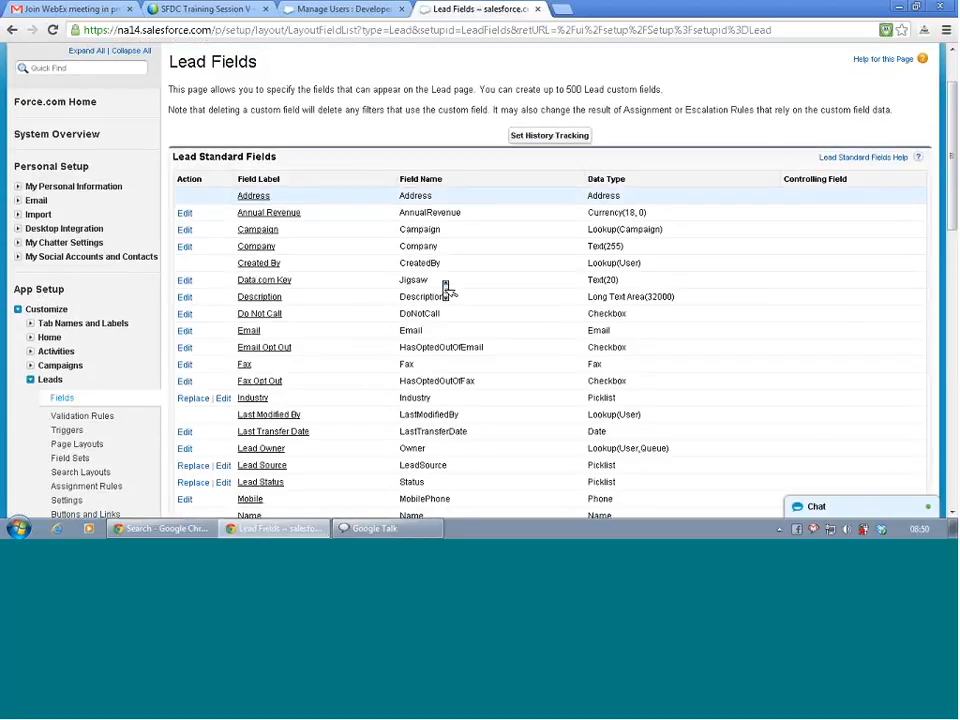
{"action": "scroll", "coordinate": [447, 289], "scroll_direction": "down", "scroll_amount": 2}
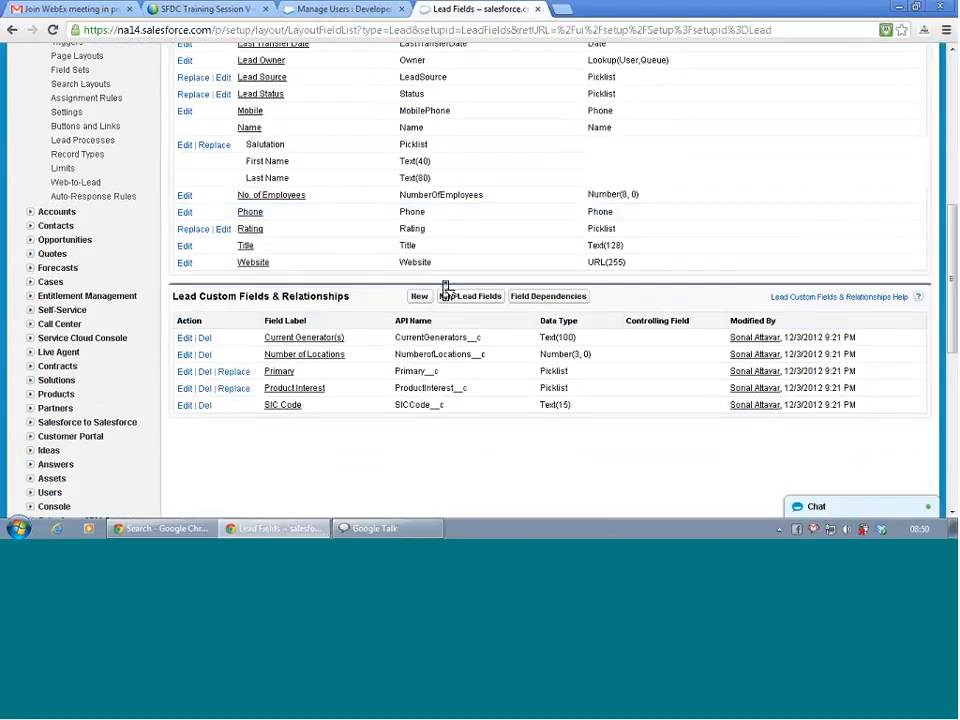
Start a new custom Lead field and choose Formula as its data type.
{"action": "left_click", "coordinate": [421, 296]}
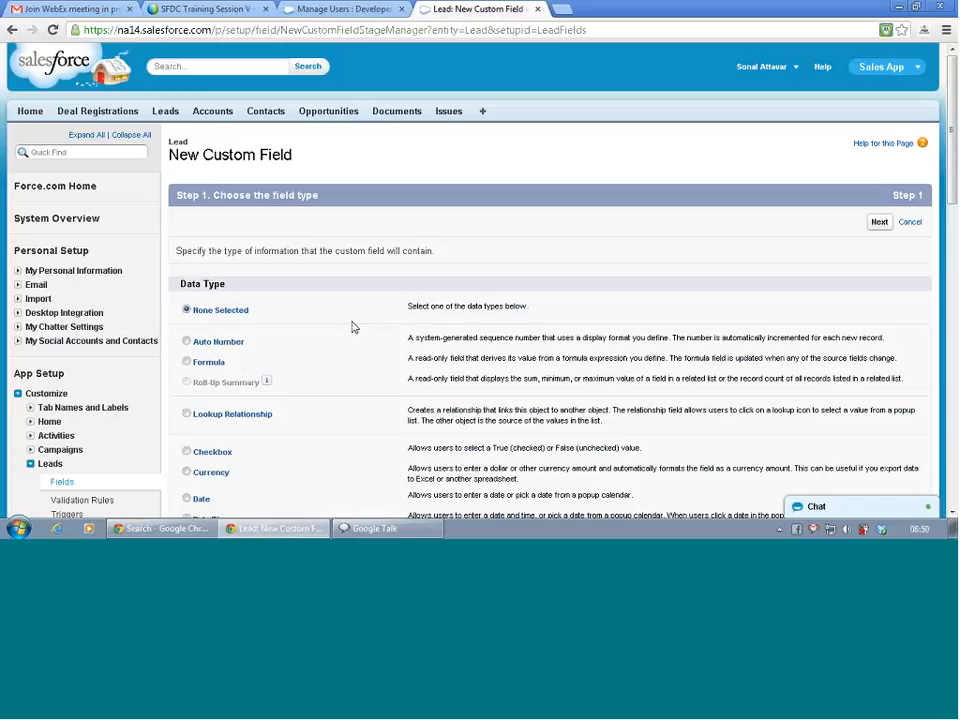
{"action": "left_click", "coordinate": [210, 362]}
{"action": "scroll", "coordinate": [306, 394], "scroll_direction": "down", "scroll_amount": 9}
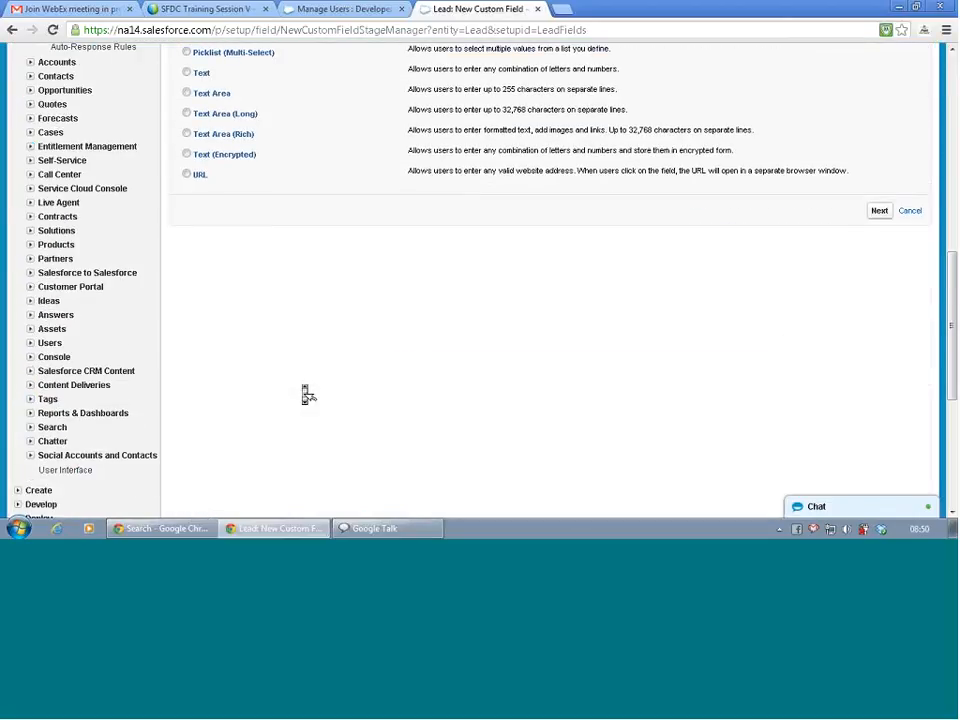
Label the formula field 'Sales region' (name Sales_region), choose Text return type, and continue.
{"action": "left_click", "coordinate": [879, 211]}
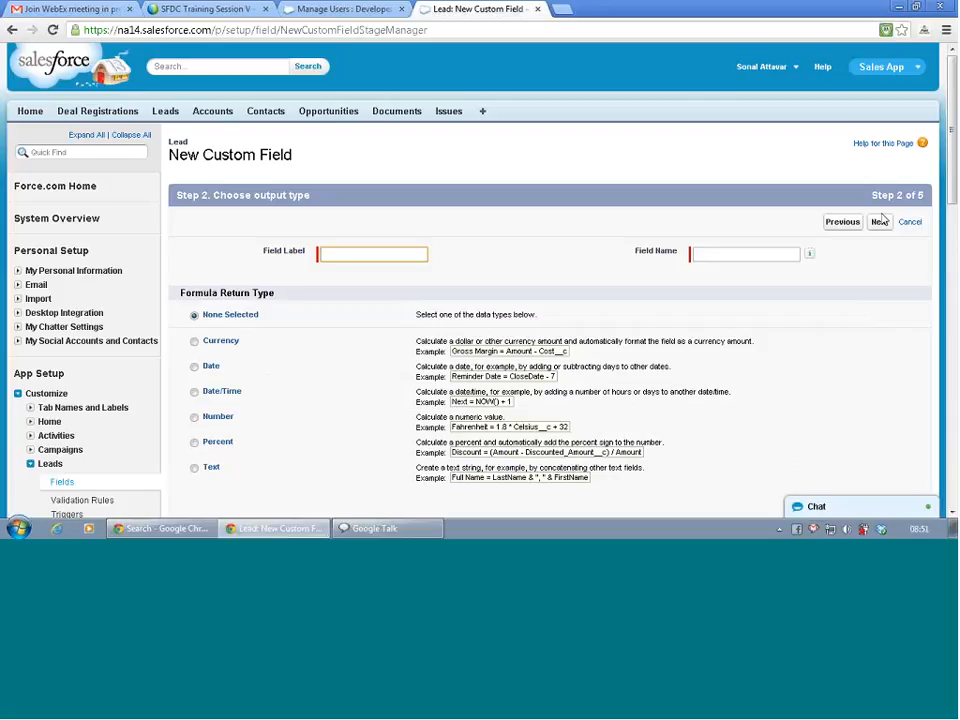
{"action": "type", "text": "Sales "}
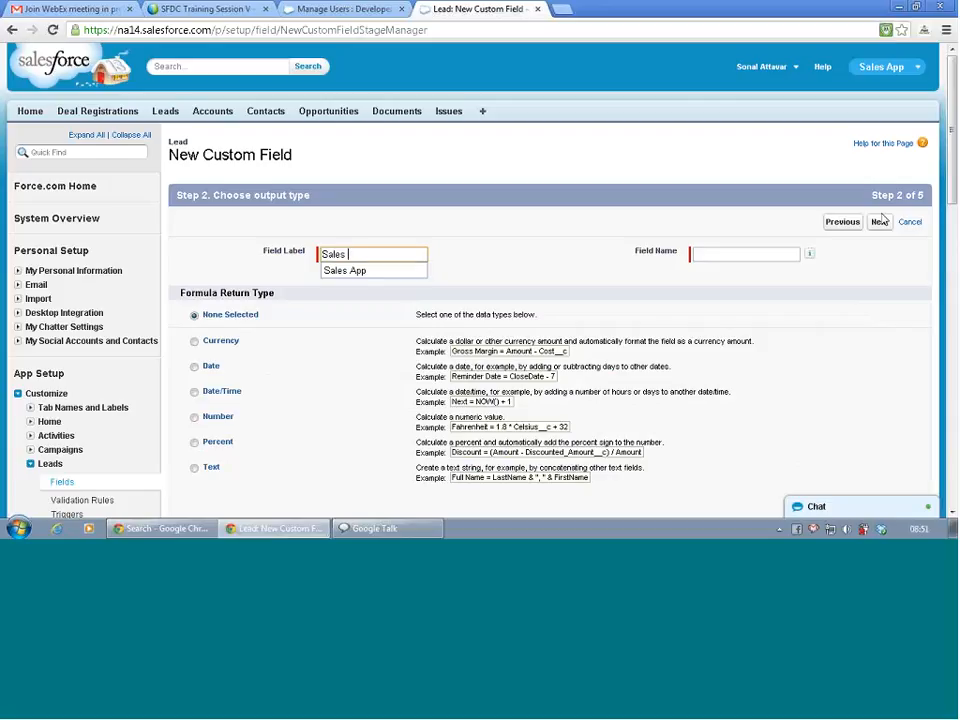
{"action": "type", "text": "region"}
{"action": "key", "text": "Tab"}
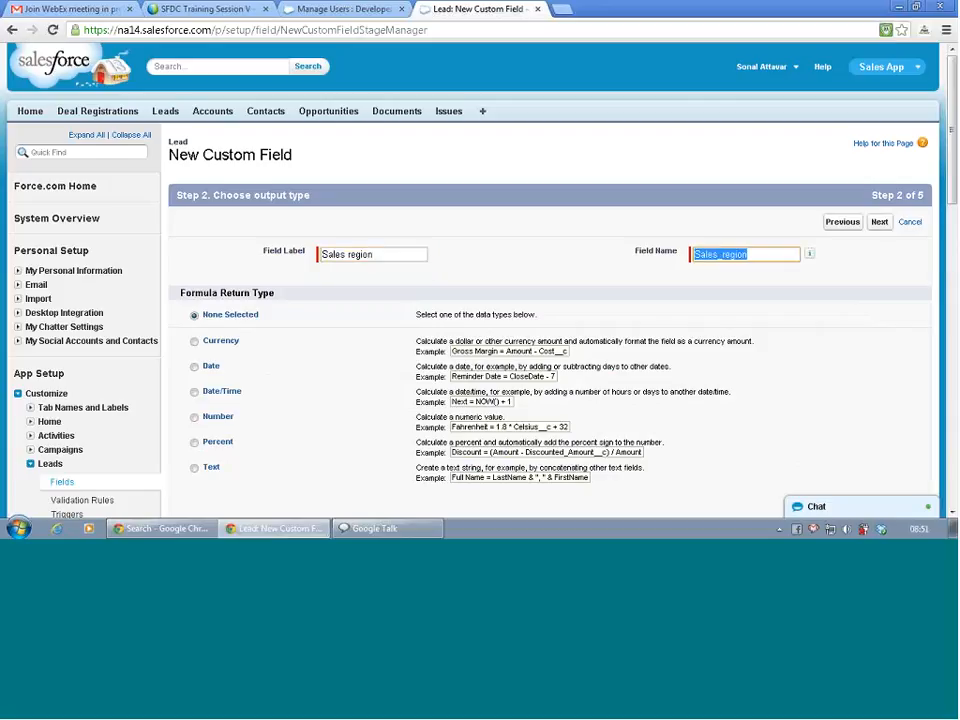
{"action": "left_click", "coordinate": [328, 368]}
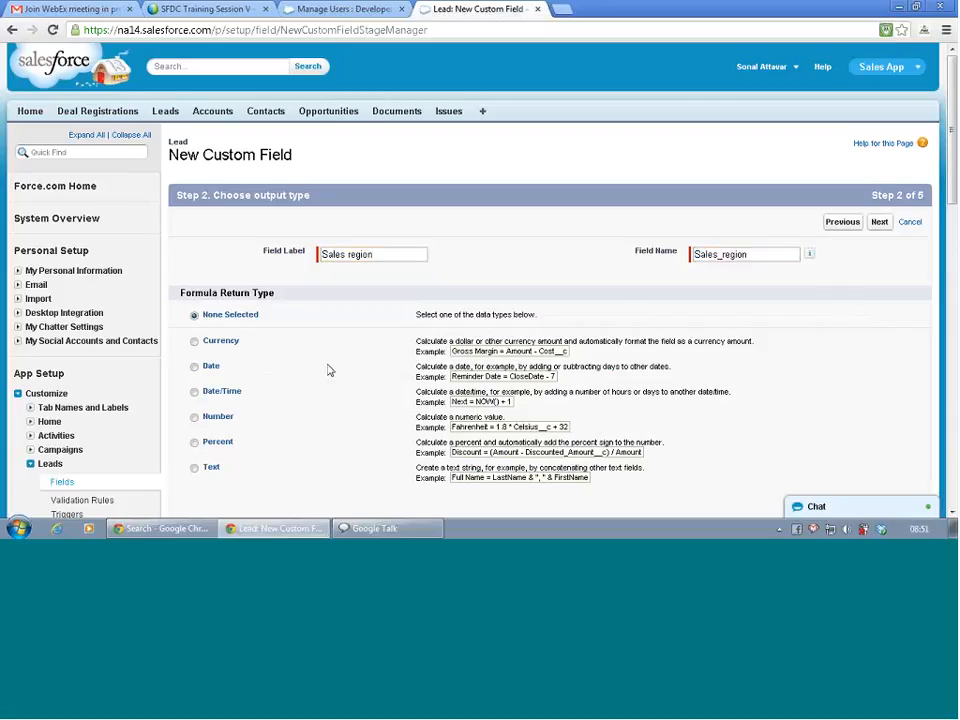
{"action": "scroll", "coordinate": [330, 370], "scroll_direction": "down", "scroll_amount": 1}
{"action": "scroll", "coordinate": [333, 374], "scroll_direction": "down", "scroll_amount": 1}
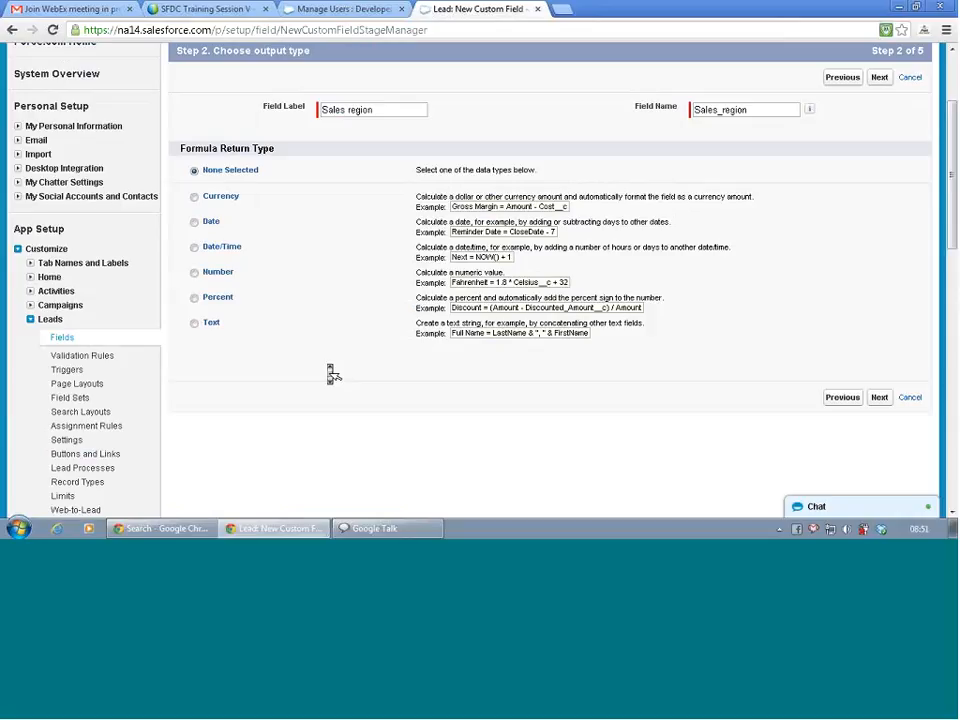
{"action": "left_click", "coordinate": [196, 327]}
{"action": "left_click", "coordinate": [880, 400]}
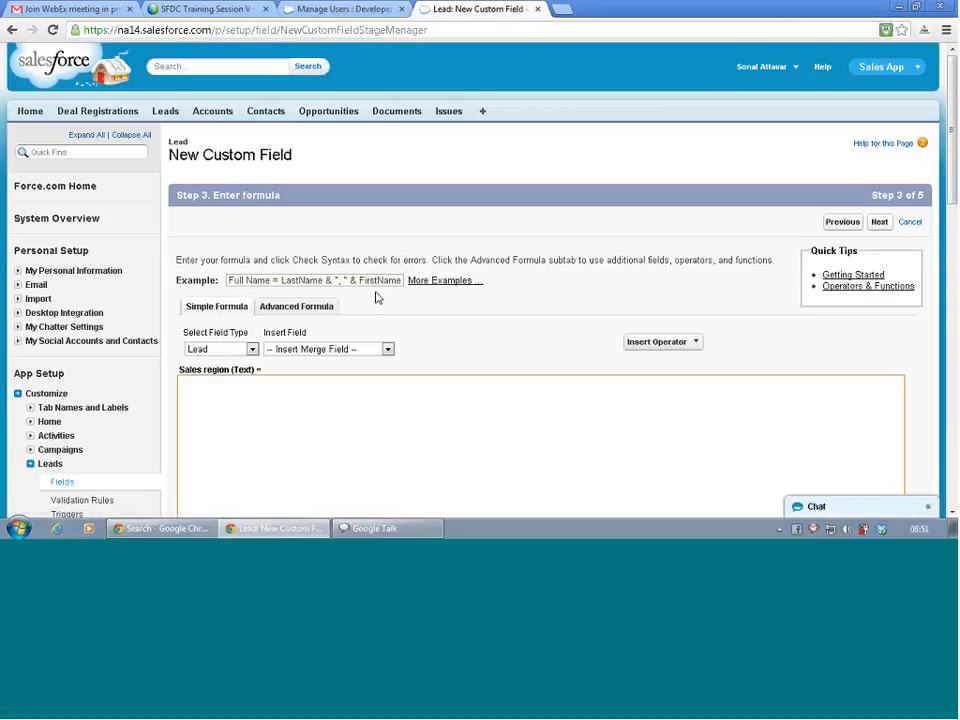
Switch the Sales region formula step to the Advanced Formula editor and its function list.
{"action": "scroll", "coordinate": [432, 292], "scroll_direction": "down", "scroll_amount": 1}
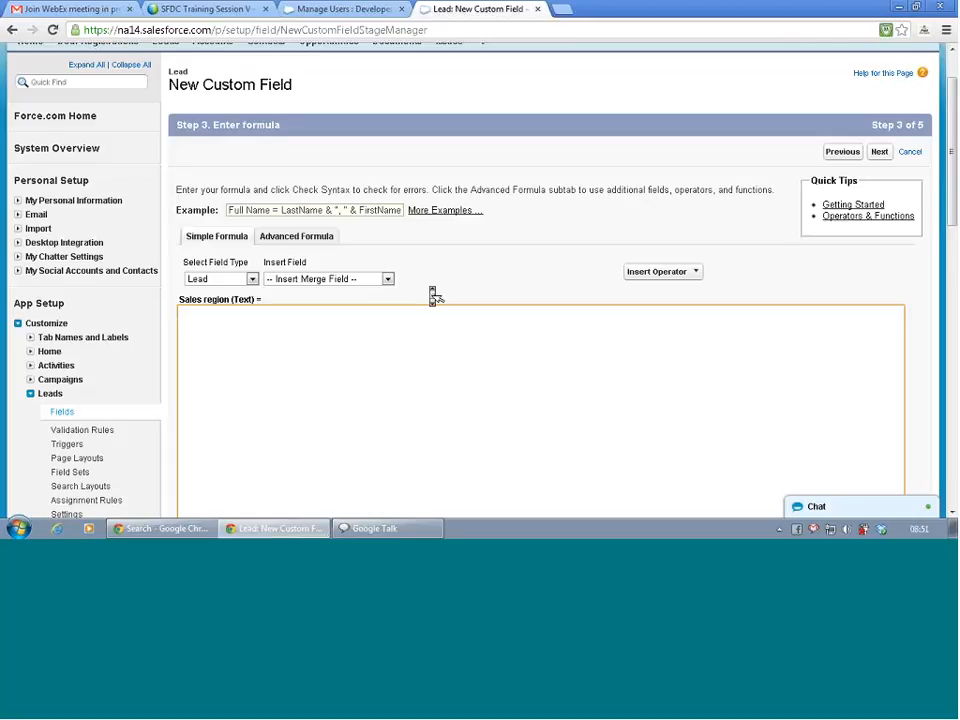
{"action": "left_click", "coordinate": [300, 238]}
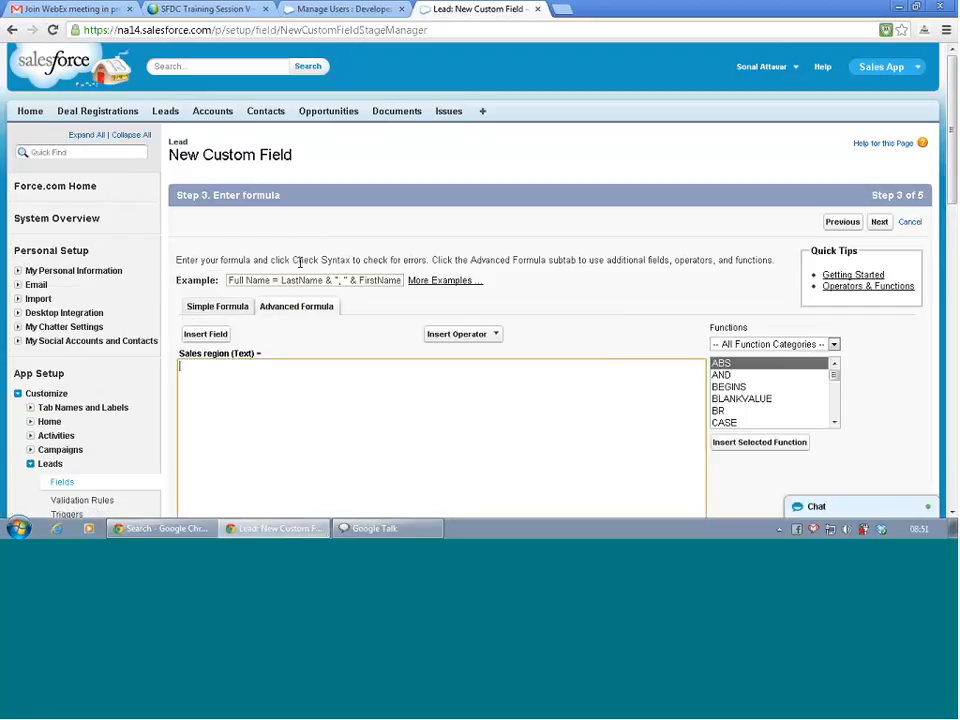
{"action": "scroll", "coordinate": [301, 268], "scroll_direction": "down", "scroll_amount": 1}
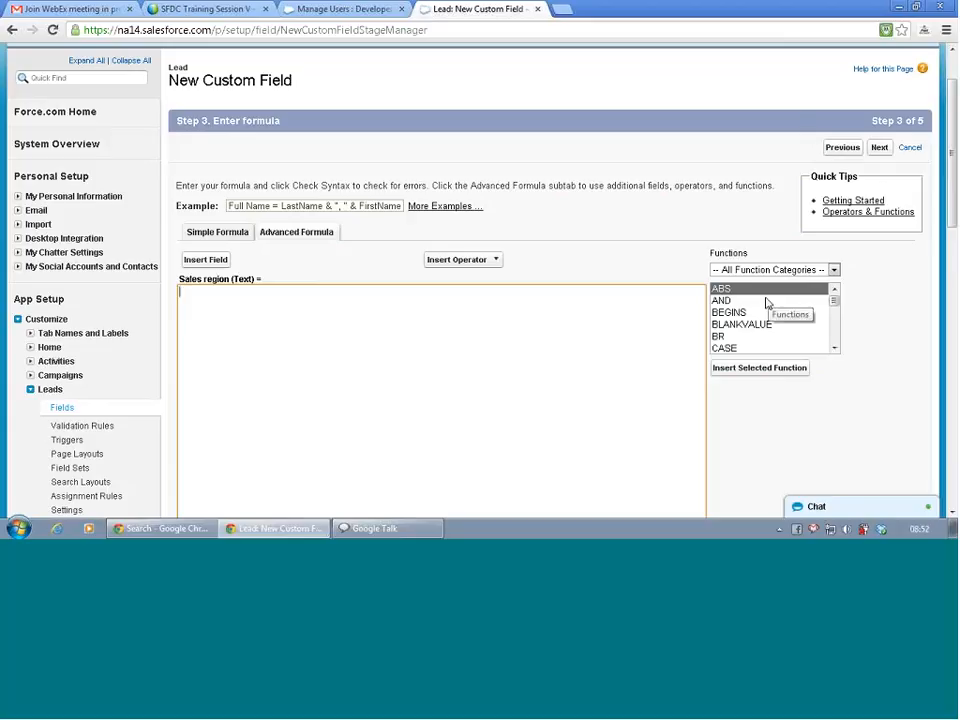
Insert a CASE function template, select its expression placeholder, and bring up the Lead field list.
{"action": "left_click", "coordinate": [734, 349]}
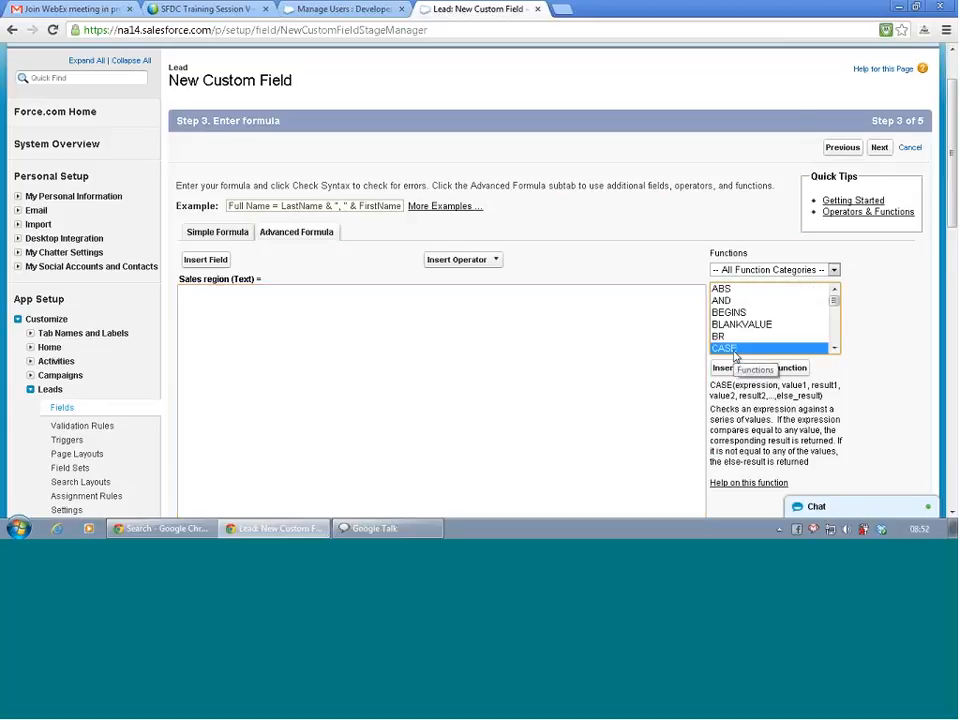
{"action": "left_click", "coordinate": [727, 370]}
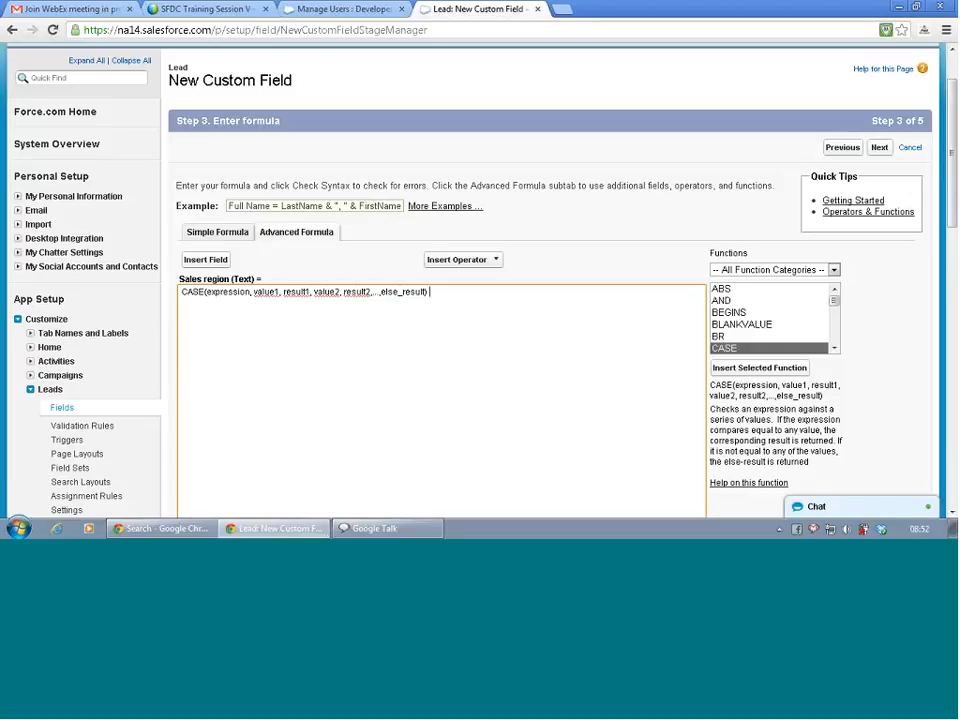
{"action": "double_click", "coordinate": [218, 291]}
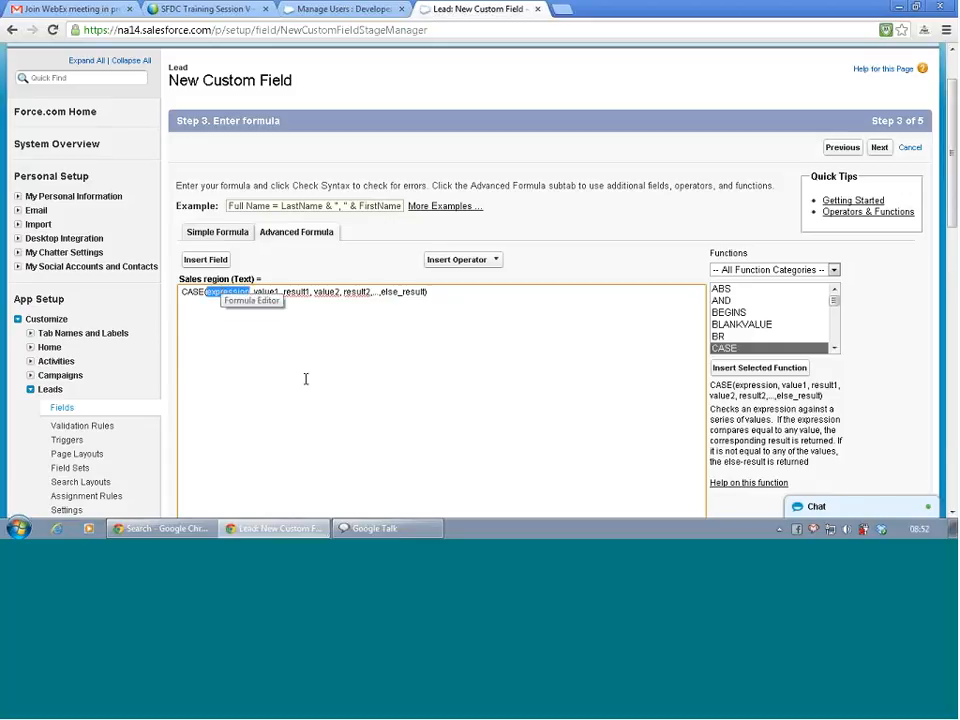
{"action": "left_click", "coordinate": [461, 262]}
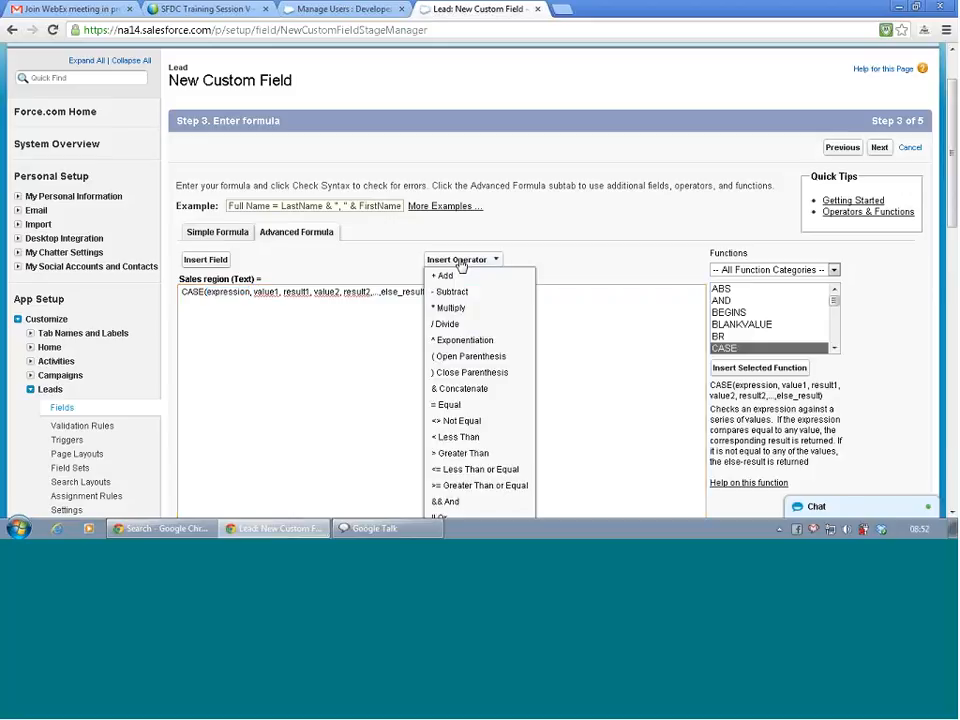
{"action": "left_click", "coordinate": [461, 262]}
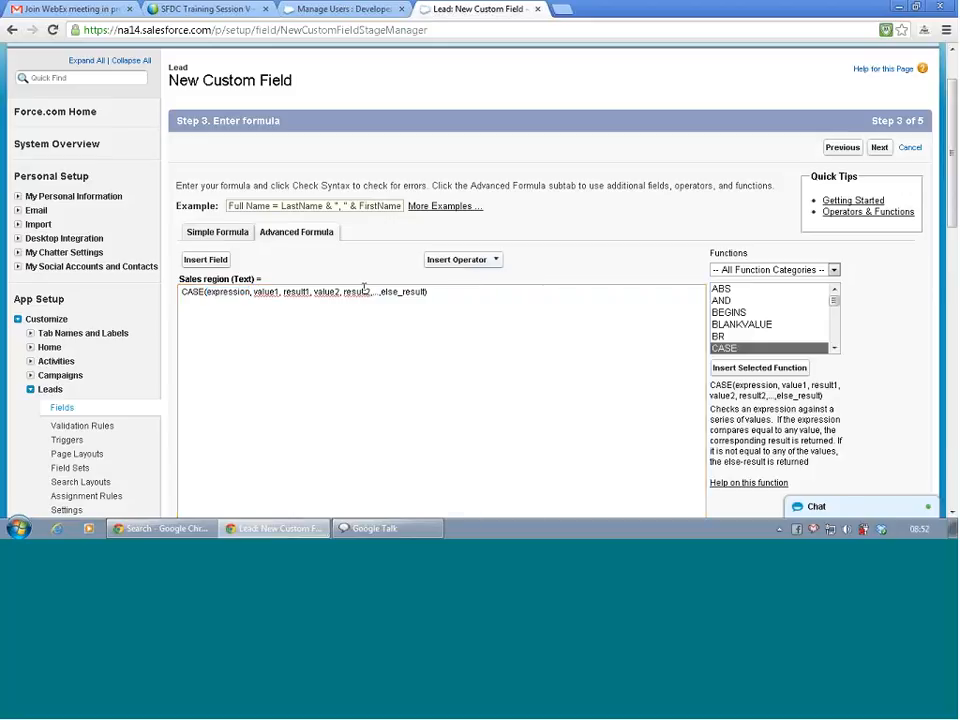
{"action": "left_click", "coordinate": [223, 291]}
{"action": "double_click", "coordinate": [223, 291]}
{"action": "left_click", "coordinate": [216, 262]}
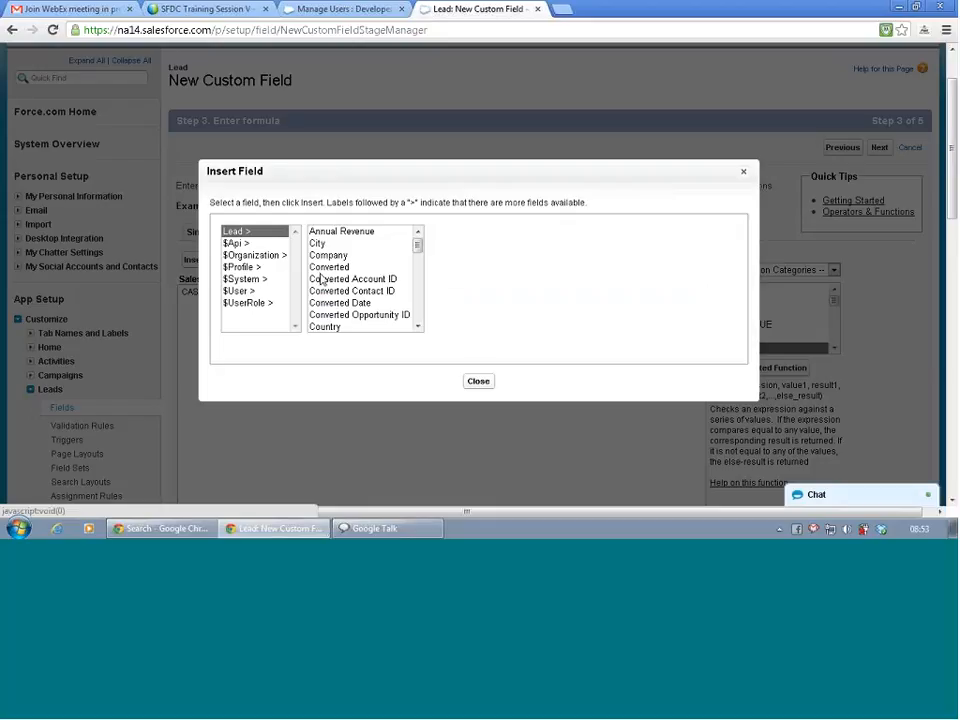
Fill the CASE expression slot with the Lead State/Province field.
{"action": "left_click", "coordinate": [418, 328]}
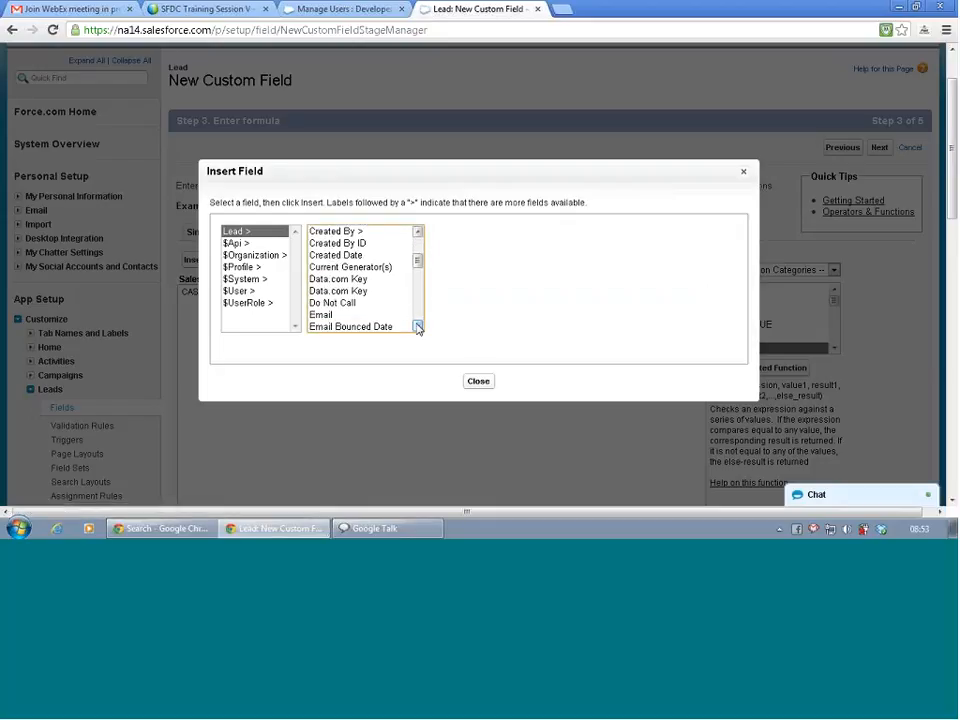
{"action": "left_click_drag", "start_coordinate": [418, 328], "coordinate": [418, 328]}
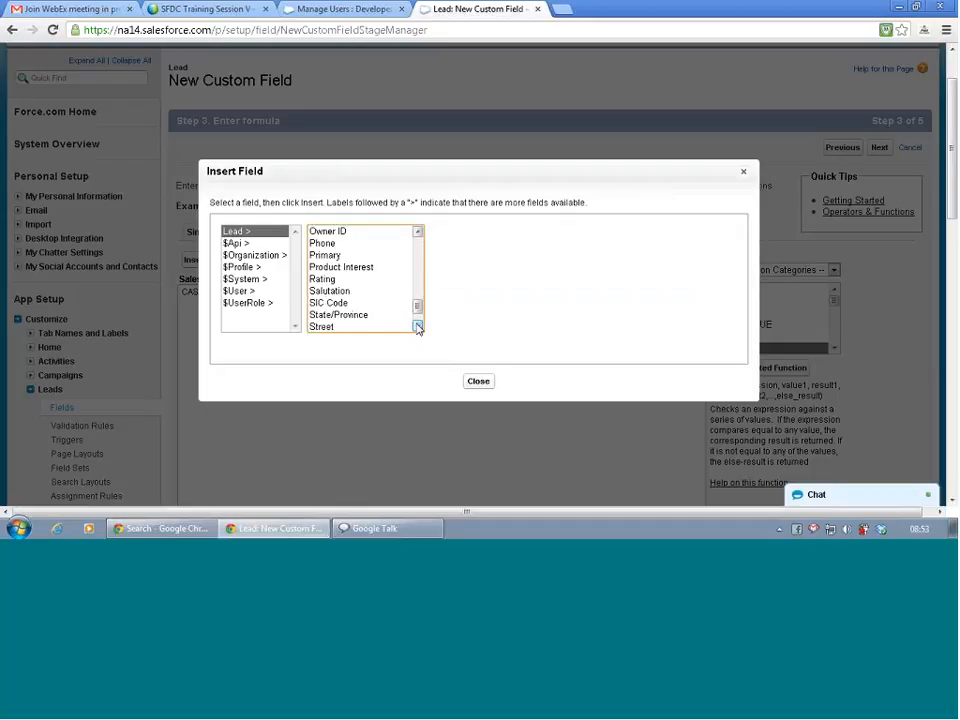
{"action": "left_click", "coordinate": [348, 317]}
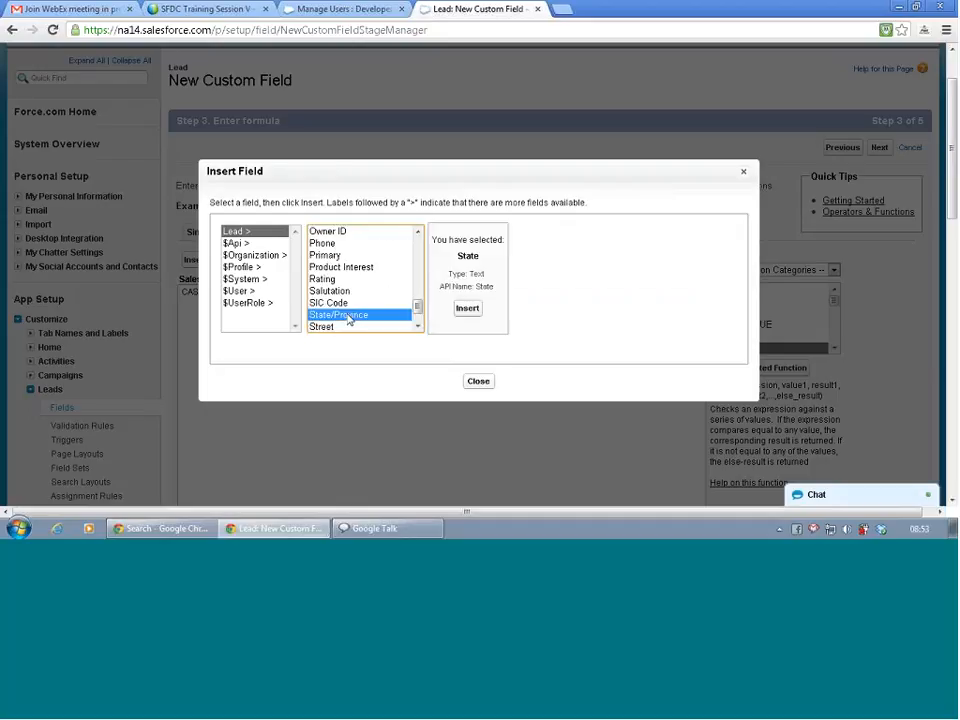
{"action": "left_click", "coordinate": [467, 310]}
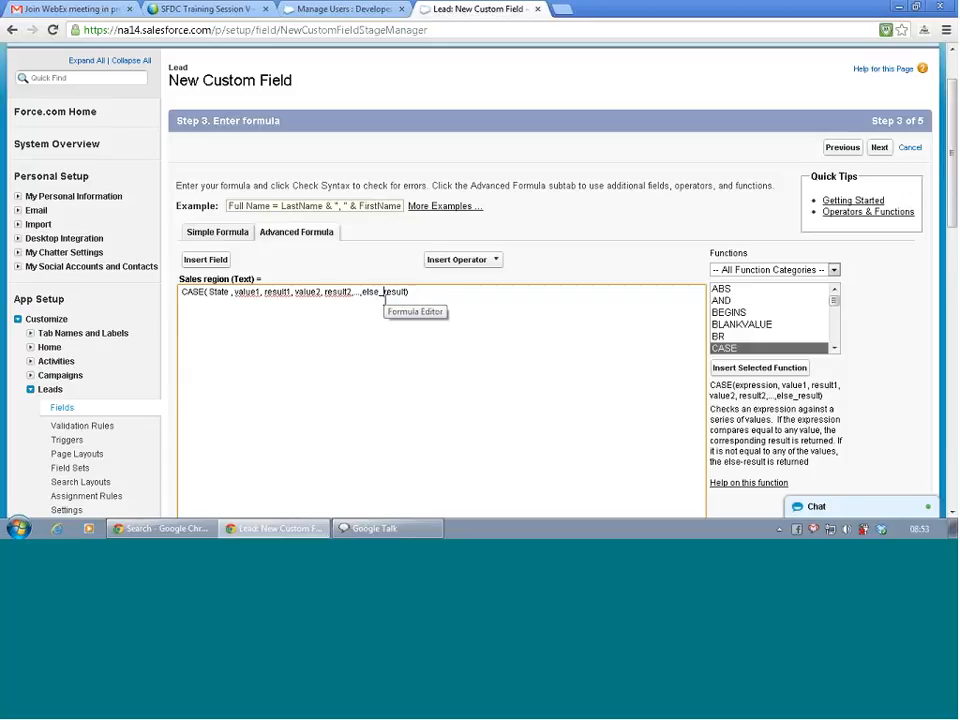
Replace the first CASE value and result placeholders with 'CA' and 'US-West'.
{"action": "double_click", "coordinate": [250, 292]}
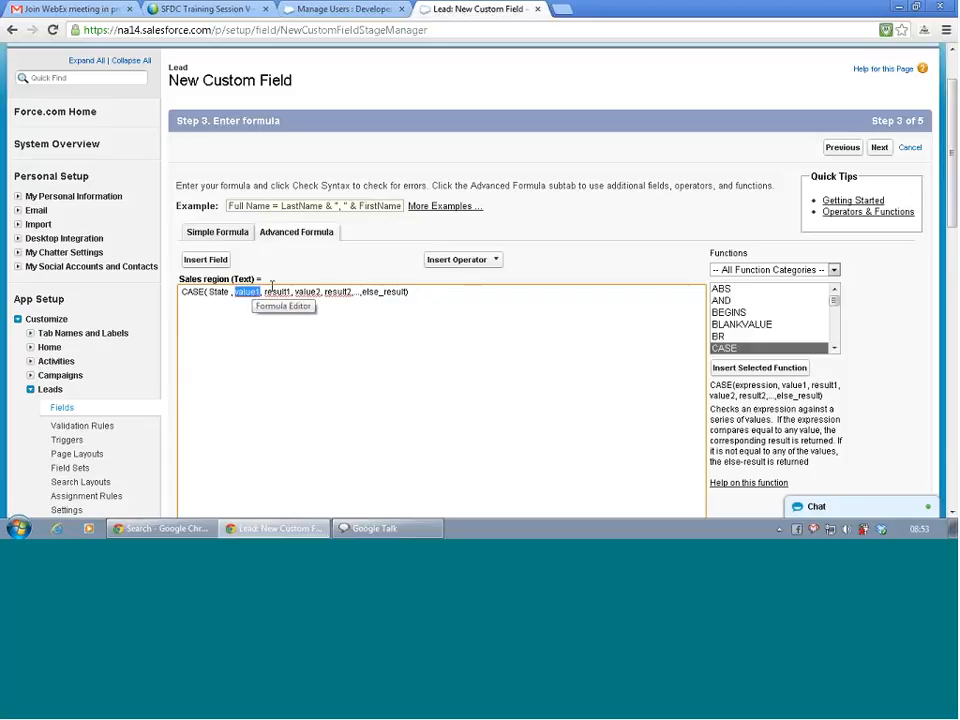
{"action": "key", "text": "Delete"}
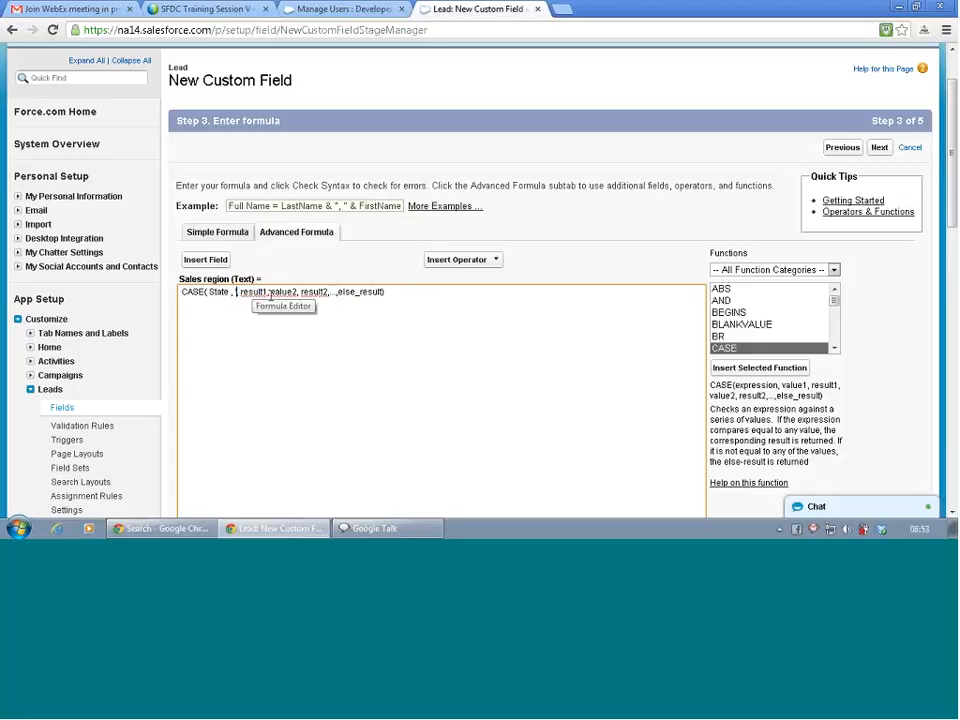
{"action": "type", "text": "'CA"}
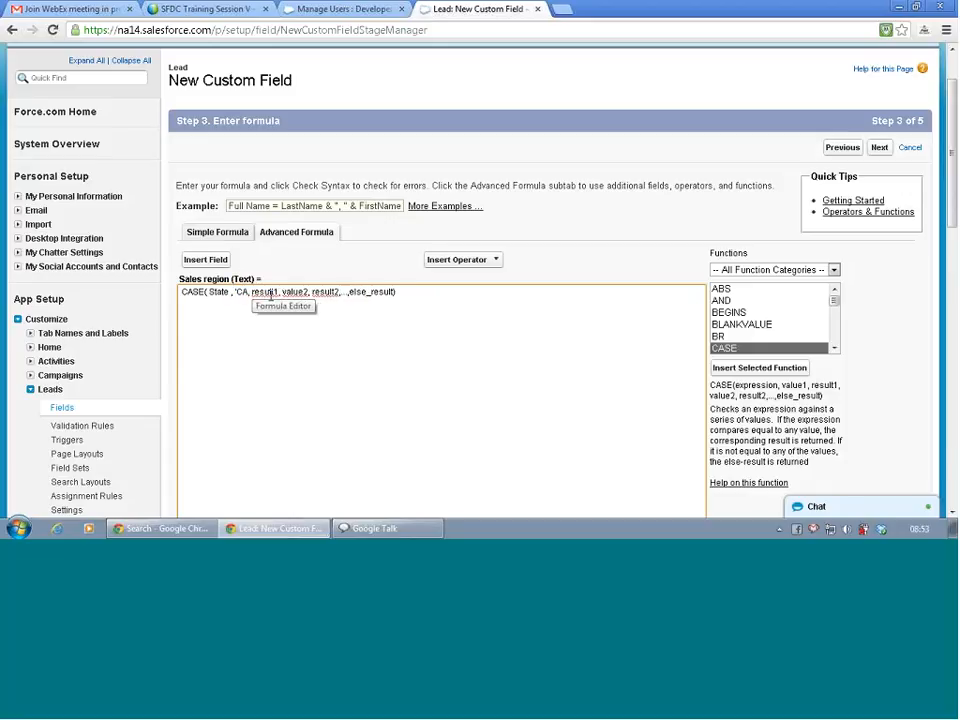
{"action": "type", "text": "'"}
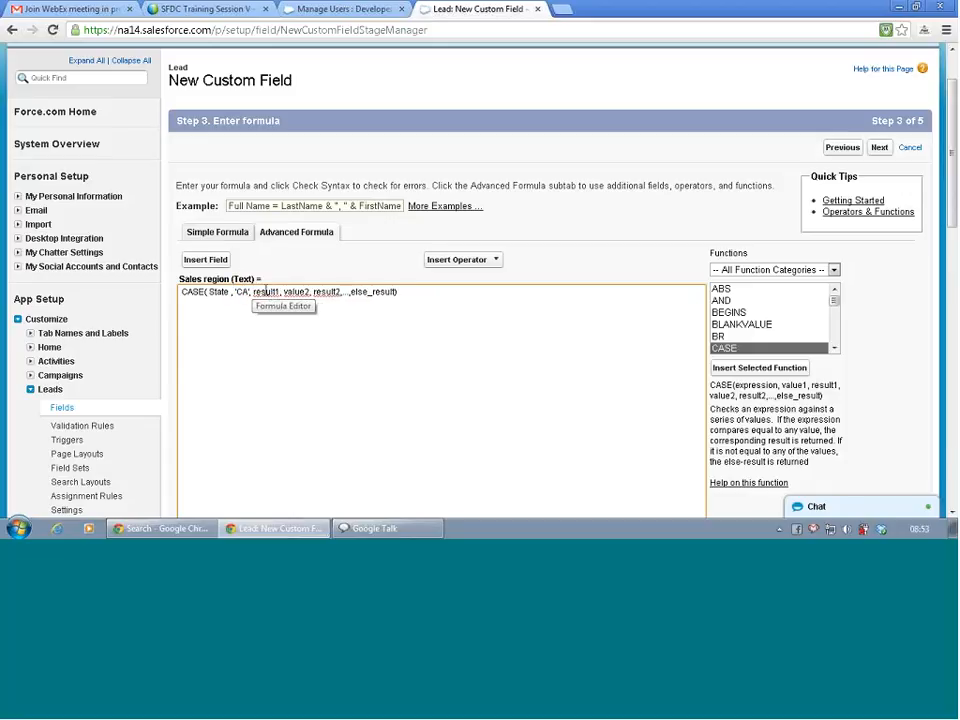
{"action": "double_click", "coordinate": [266, 291]}
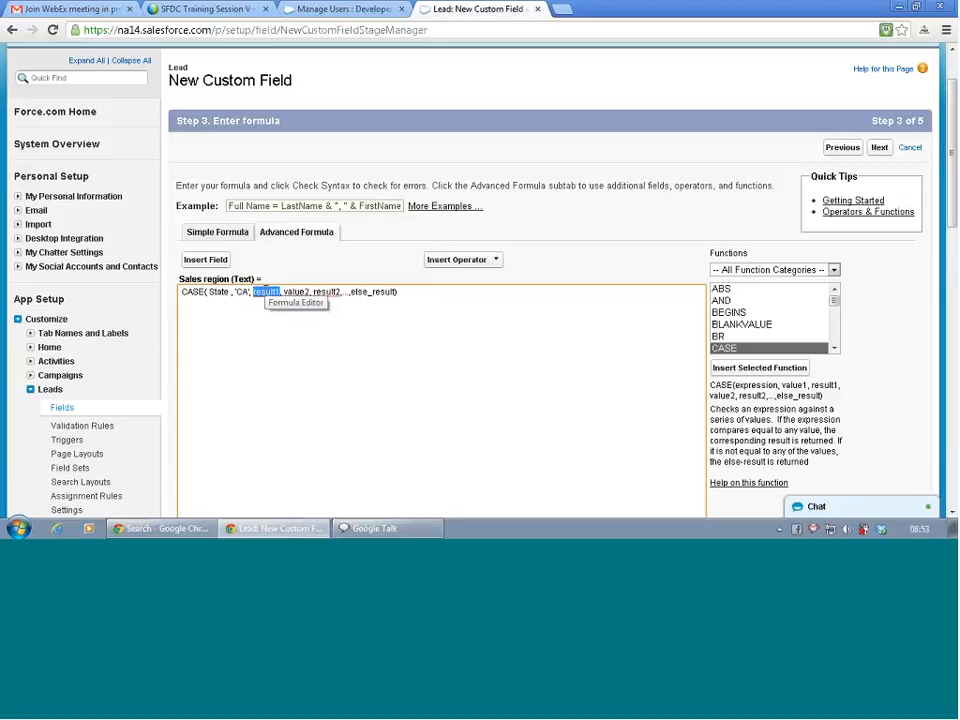
{"action": "key", "text": "BackSpace"}
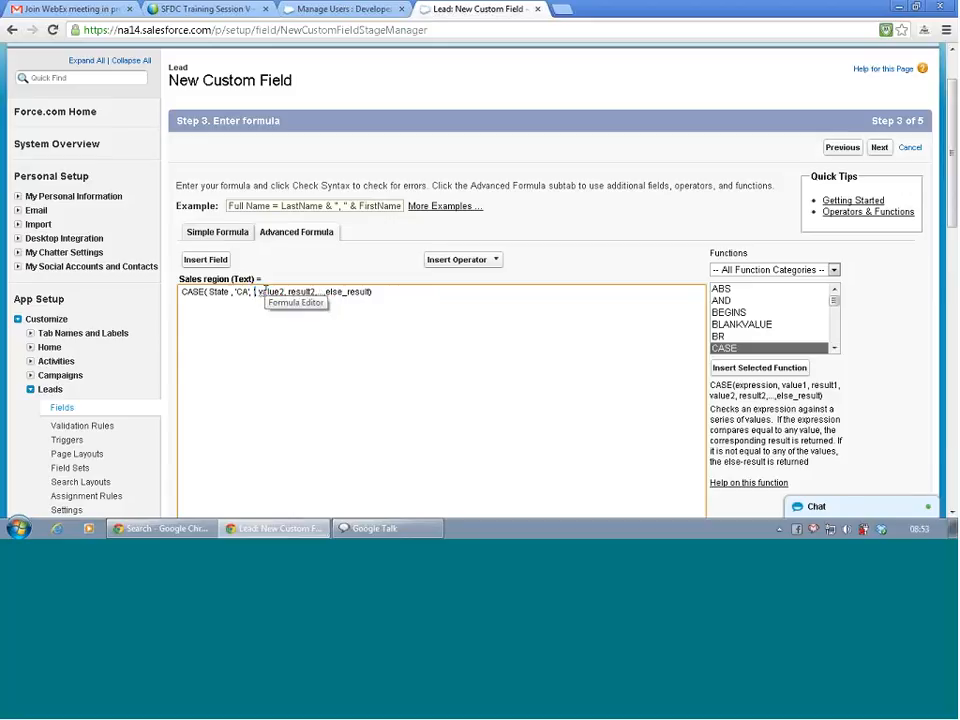
{"action": "type", "text": "'US"}
{"action": "type", "text": "'"}
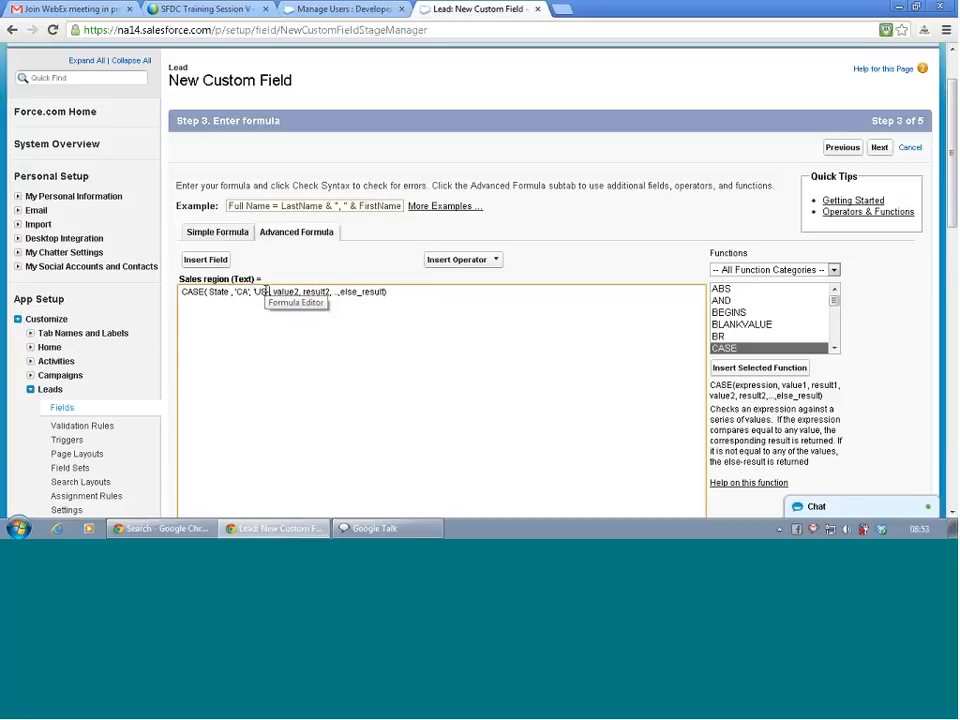
{"action": "type", "text": " West"}
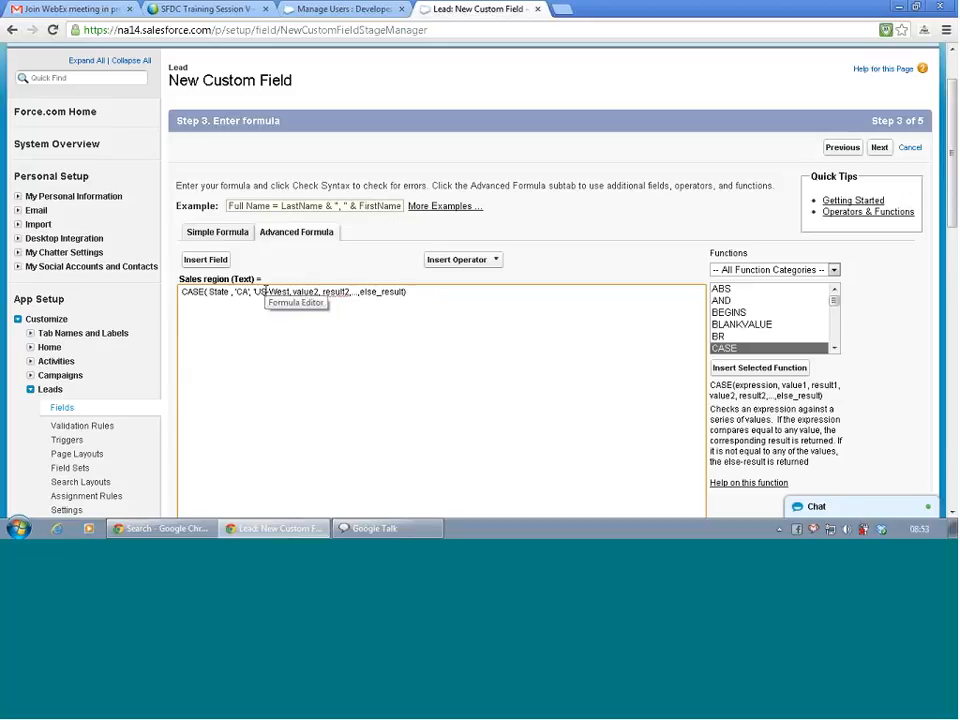
{"action": "type", "text": "'"}
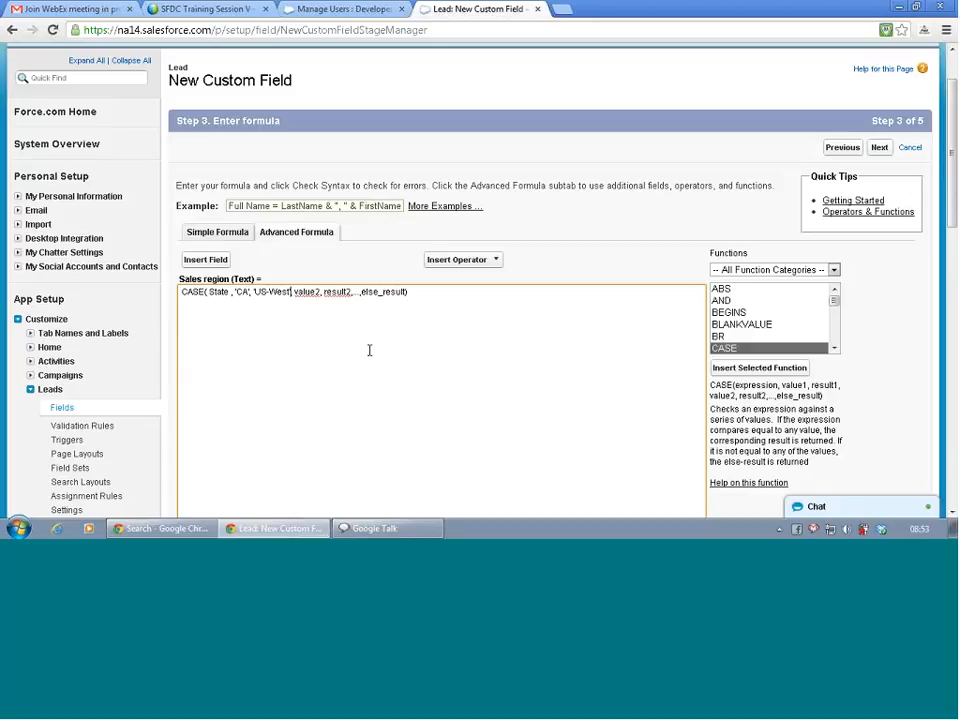
Set the second pair to 'WA' and 'US-West', deleting the leftover else_result placeholder.
{"action": "double_click", "coordinate": [310, 291]}
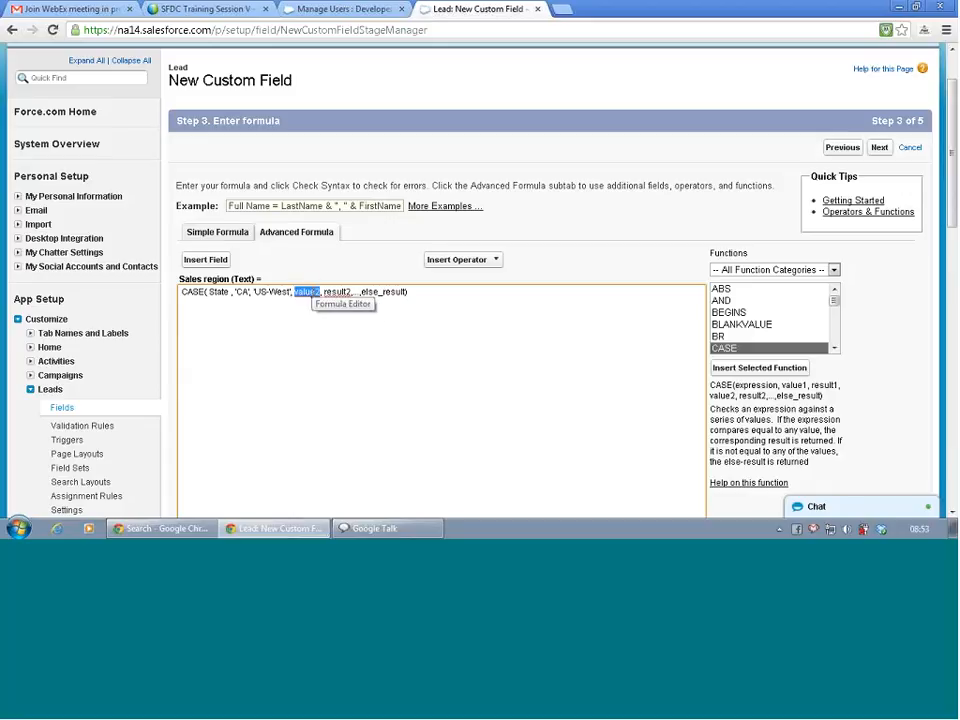
{"action": "type", "text": "'WA"}
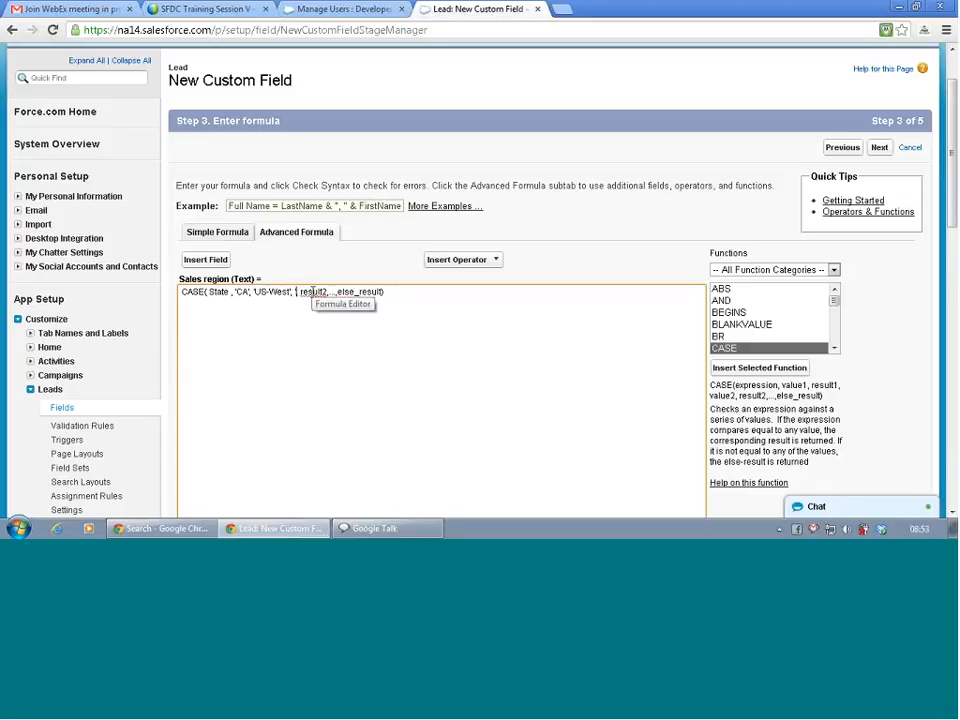
{"action": "type", "text": "'"}
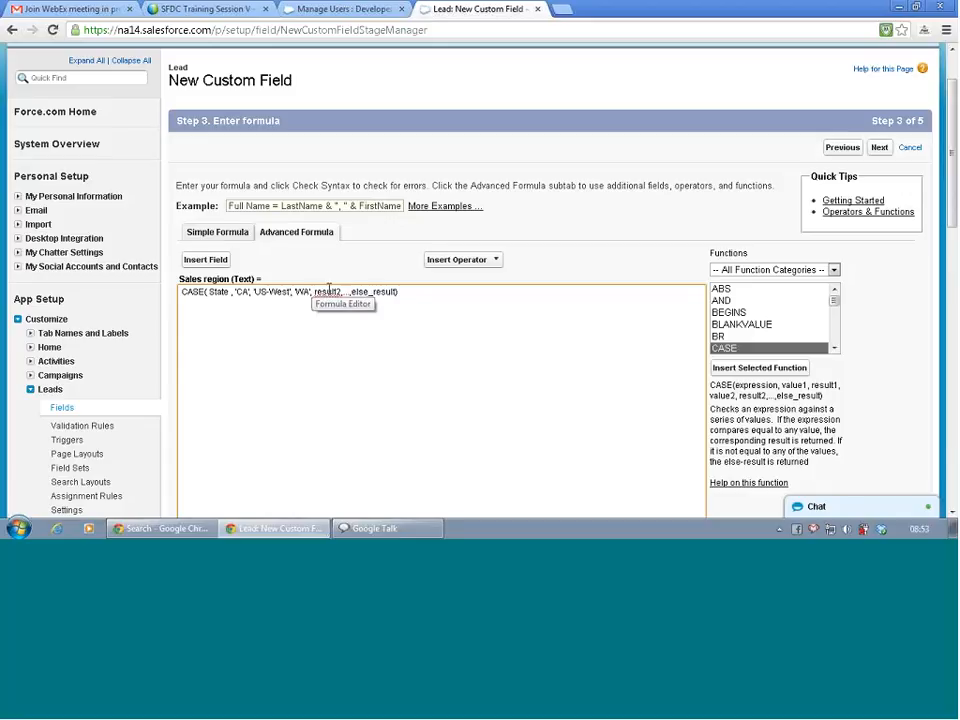
{"action": "double_click", "coordinate": [327, 291]}
{"action": "left_click_drag", "start_coordinate": [254, 291], "coordinate": [289, 293]}
{"action": "left_click", "coordinate": [253, 291]}
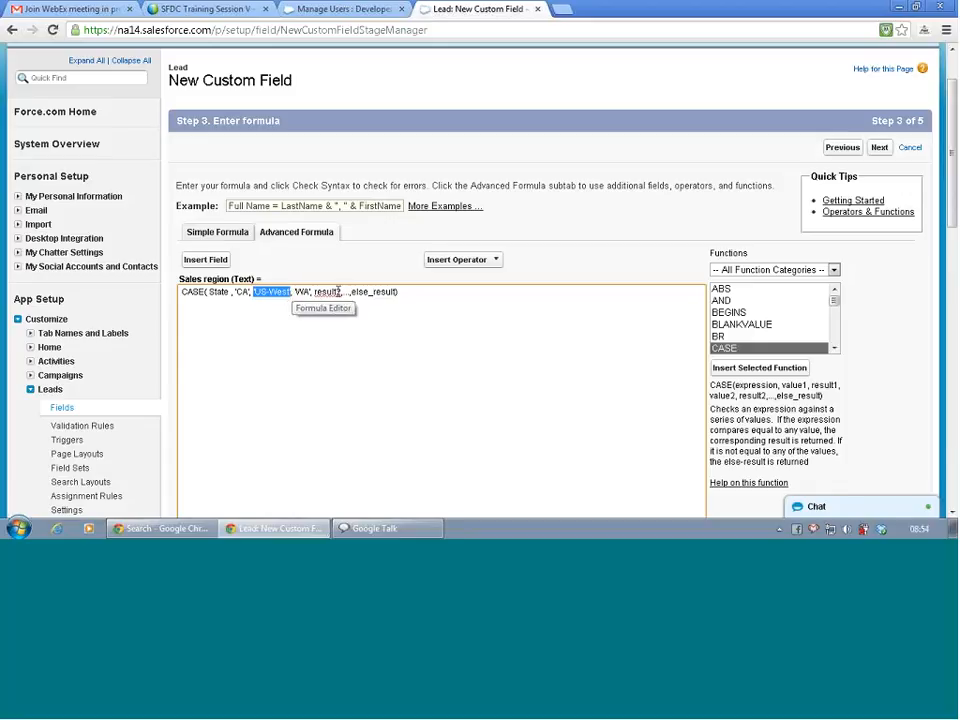
{"action": "double_click", "coordinate": [327, 291]}
{"action": "type", "text": "'US-West'"}
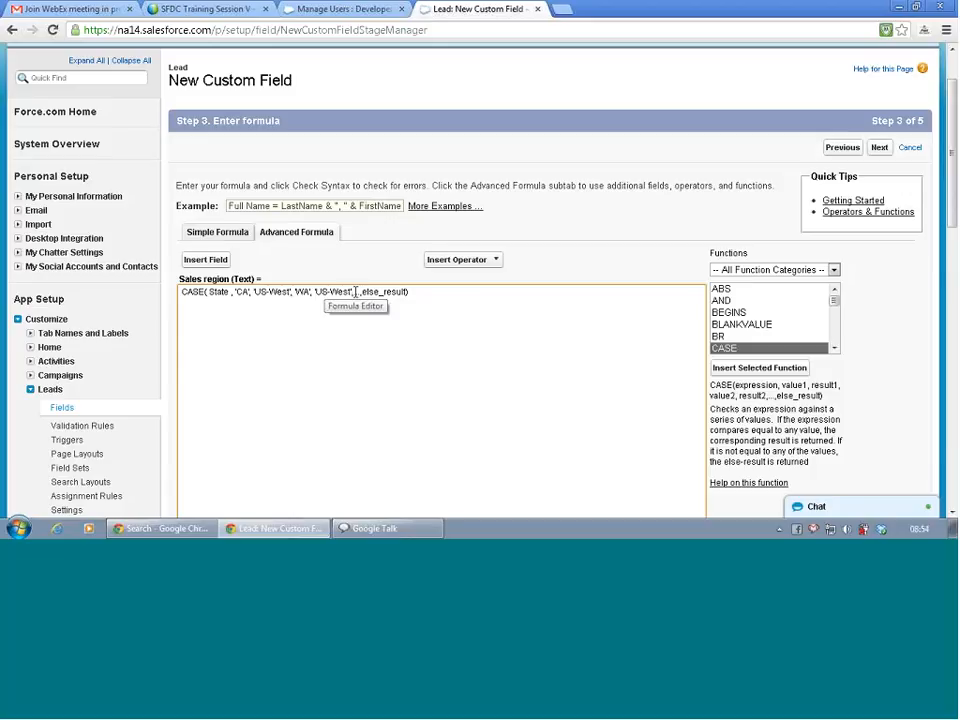
{"action": "left_click_drag", "start_coordinate": [355, 291], "coordinate": [406, 291]}
{"action": "key", "text": "Delete"}
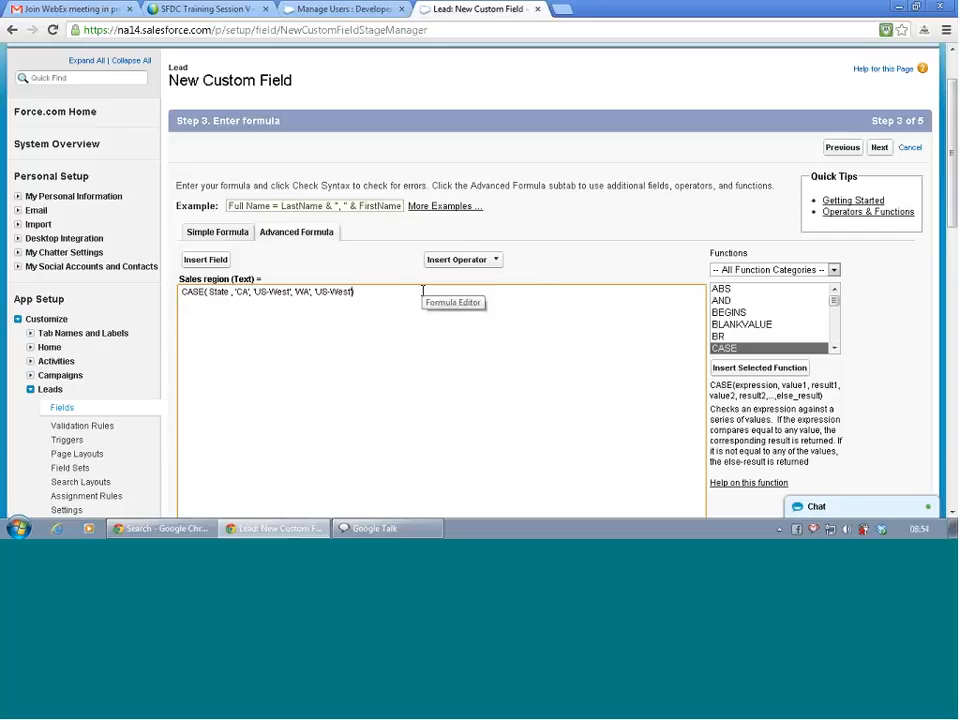
Append a third pair mapping 'VA' to 'US-East'.
{"action": "type", "text": ","}
{"action": "type", "text": "'VA'"}
{"action": "type", "text": ","}
{"action": "left_click", "coordinate": [423, 291]}
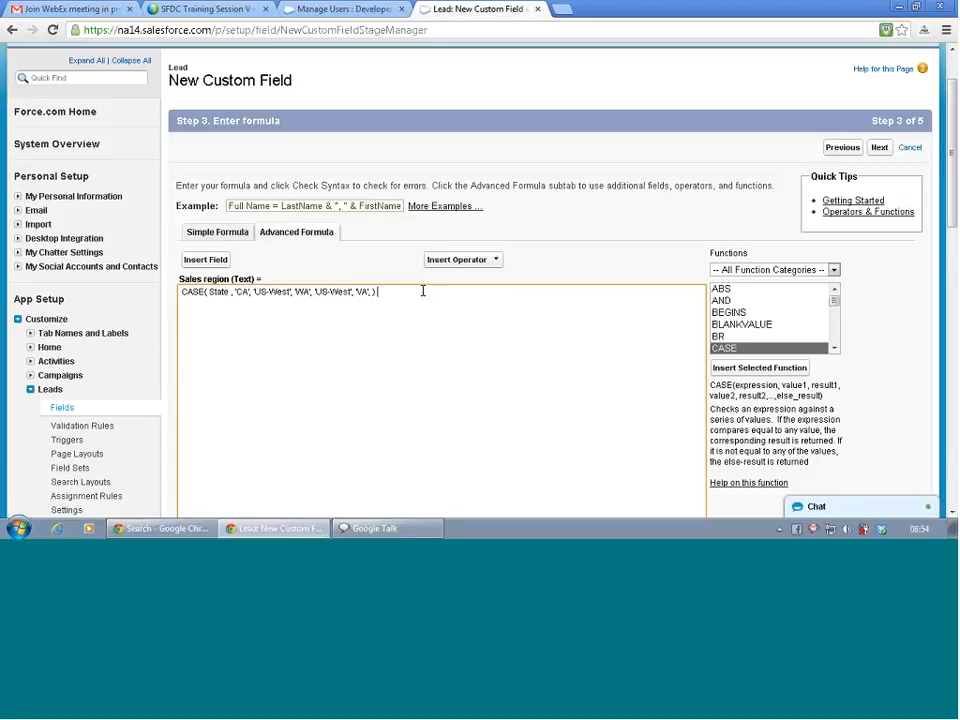
{"action": "type", "text": "'US-West'"}
{"action": "type", "text": "'"}
{"action": "key", "text": "Left"}
{"action": "key", "text": "shift+Right"}
{"action": "key", "text": "shift+Right"}
{"action": "key", "text": "shift+Right"}
{"action": "key", "text": "shift+Right"}
{"action": "type", "text": "East'"}
Fix the stray comma after VA and add the 'NJ', 'US-East' pair.
{"action": "double_click", "coordinate": [371, 291]}
{"action": "key", "text": "BackSpace"}
{"action": "type", "text": ","}
{"action": "key", "text": "Down"}
{"action": "type", "text": "),"}
{"action": "type", "text": "'NJ', 'US-East'"}
Run Check Syntax, then add 'Americas' as the default result before the closing parenthesis.
{"action": "scroll", "coordinate": [550, 310], "scroll_direction": "down", "scroll_amount": 3}
{"action": "scroll", "coordinate": [552, 318], "scroll_direction": "down", "scroll_amount": 3}
{"action": "scroll", "coordinate": [552, 318], "scroll_direction": "up", "scroll_amount": 2}
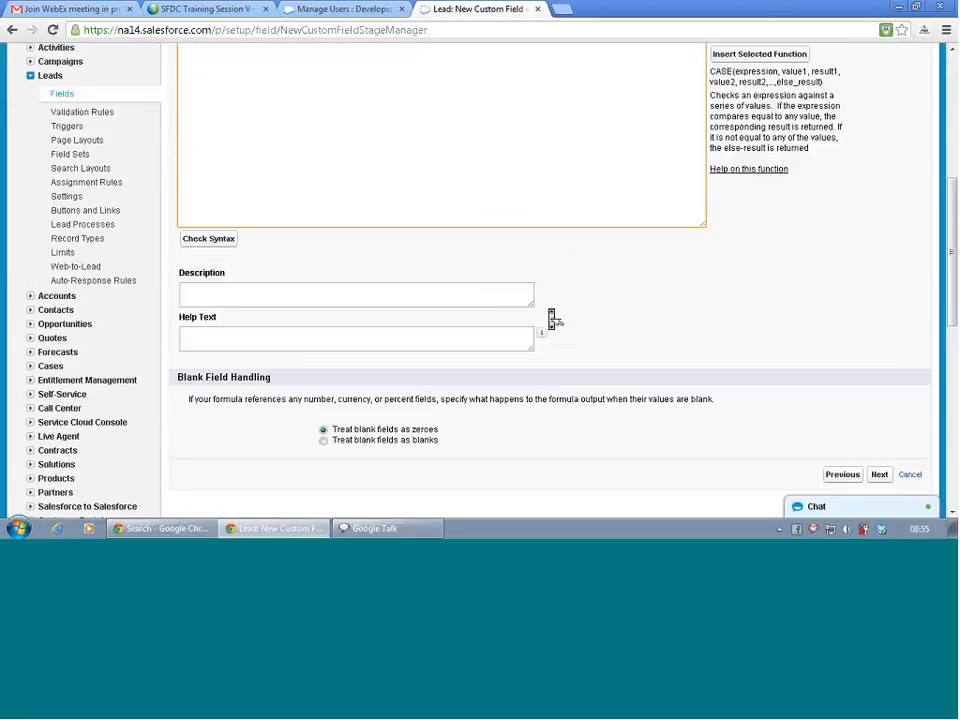
{"action": "left_click", "coordinate": [229, 241]}
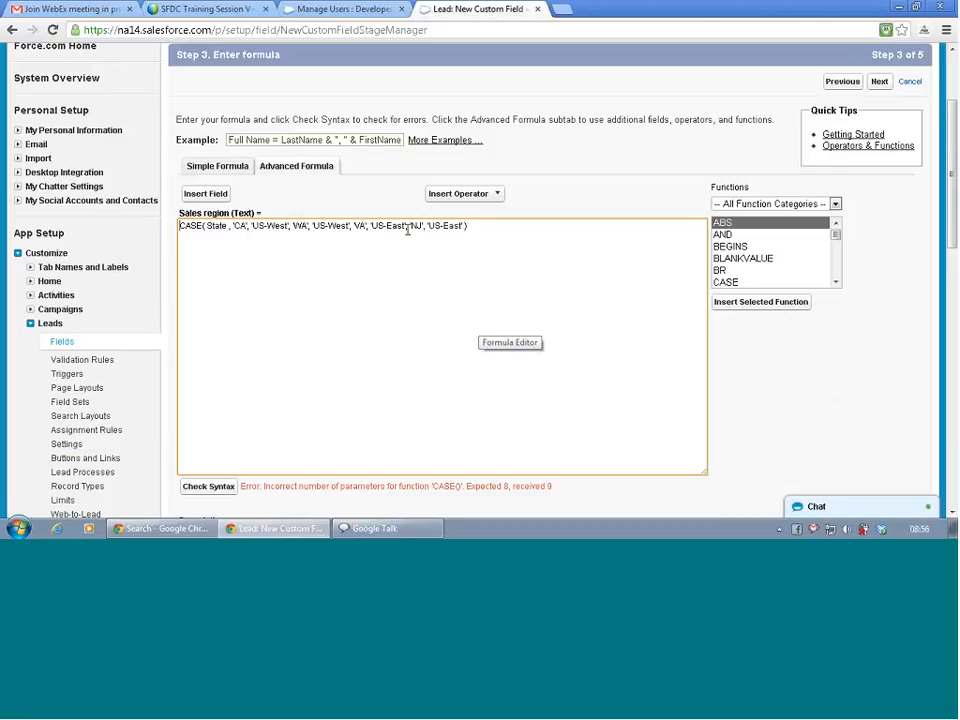
{"action": "left_click", "coordinate": [462, 229]}
{"action": "type", "text": ", 'US-East'"}
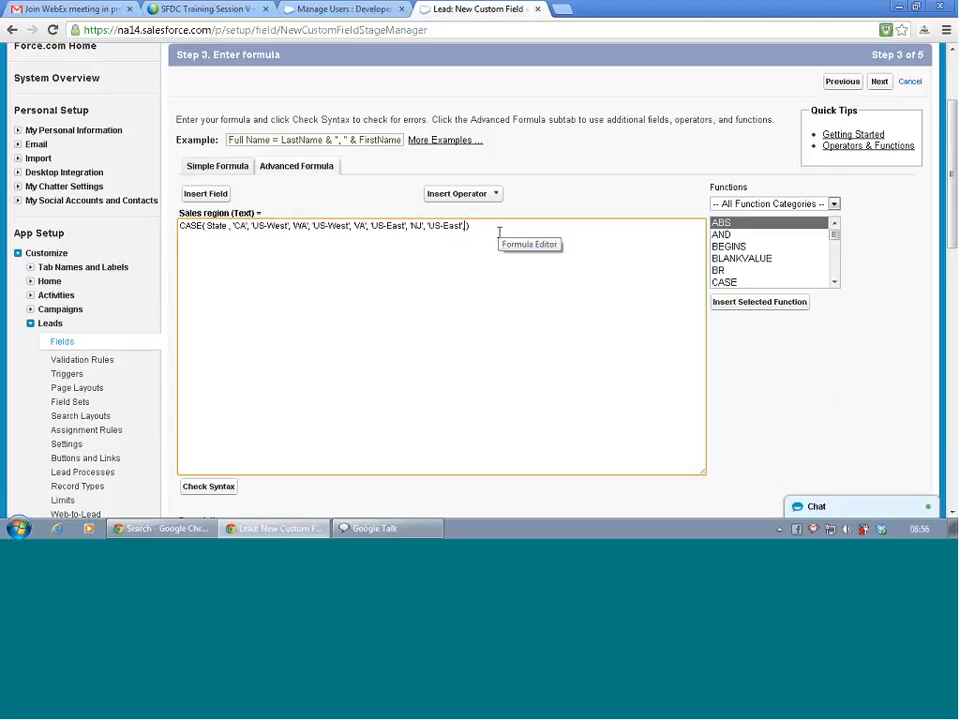
{"action": "type", "text": ",'Americas'"}
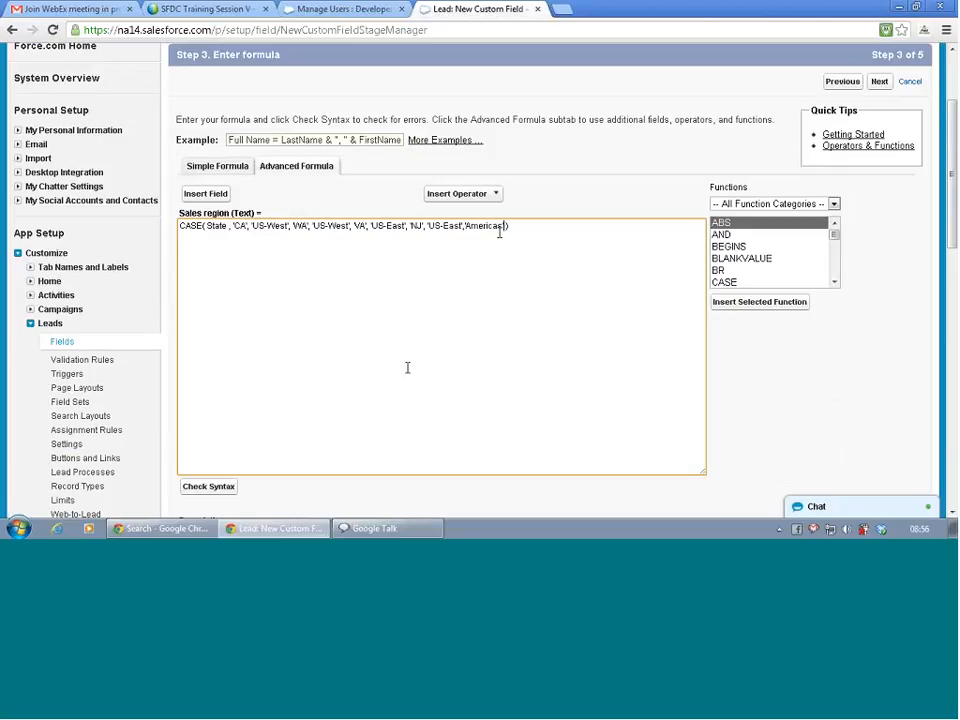
{"action": "scroll", "coordinate": [375, 395], "scroll_direction": "down", "scroll_amount": 2}
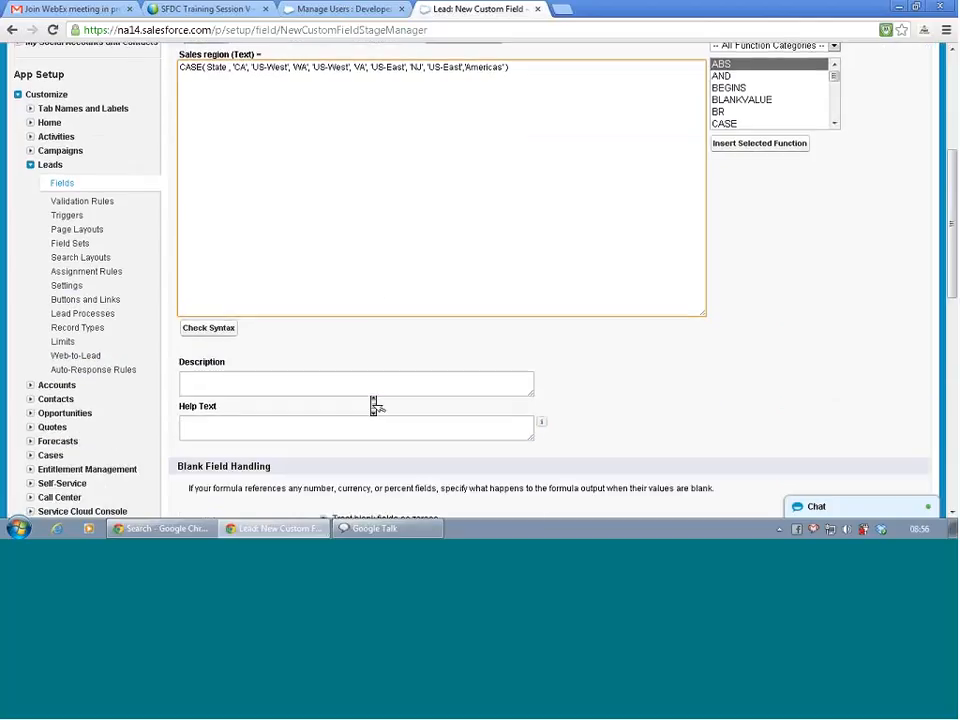
Recheck the formula syntax (no errors, 253 characters), go to Step 4, then return to Step 3.
{"action": "left_click", "coordinate": [208, 328]}
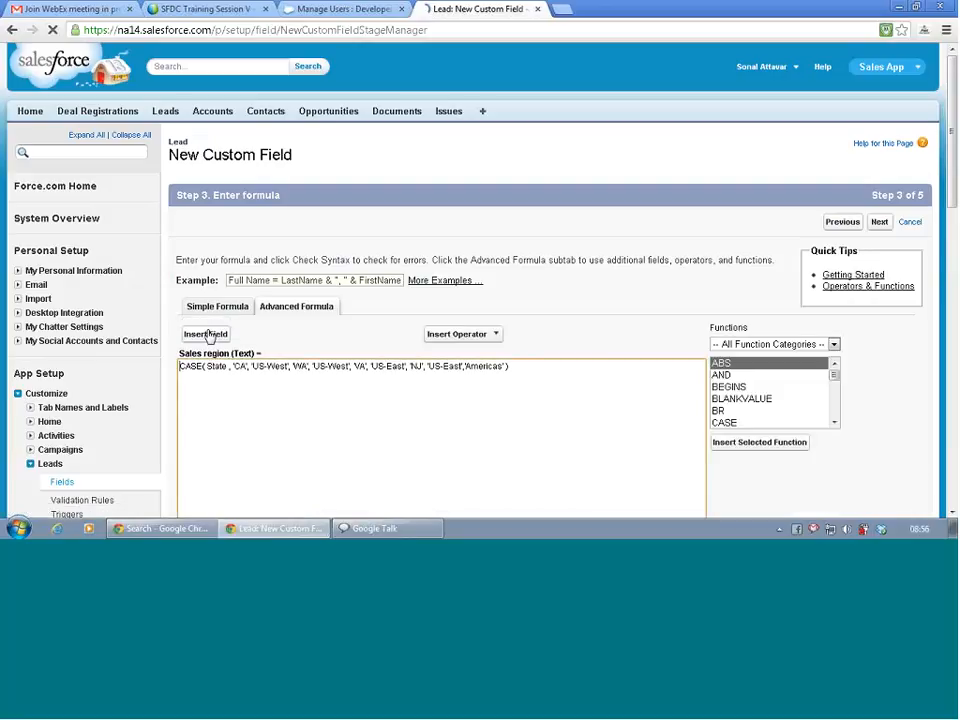
{"action": "scroll", "coordinate": [210, 340], "scroll_direction": "down", "scroll_amount": 3}
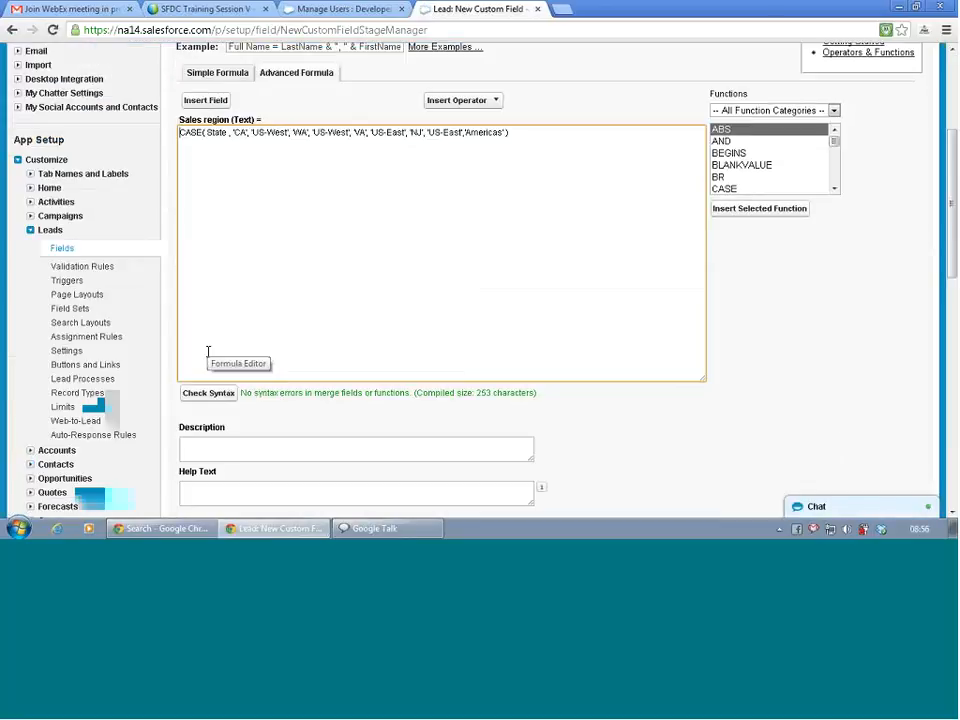
{"action": "scroll", "coordinate": [208, 351], "scroll_direction": "up", "scroll_amount": 2}
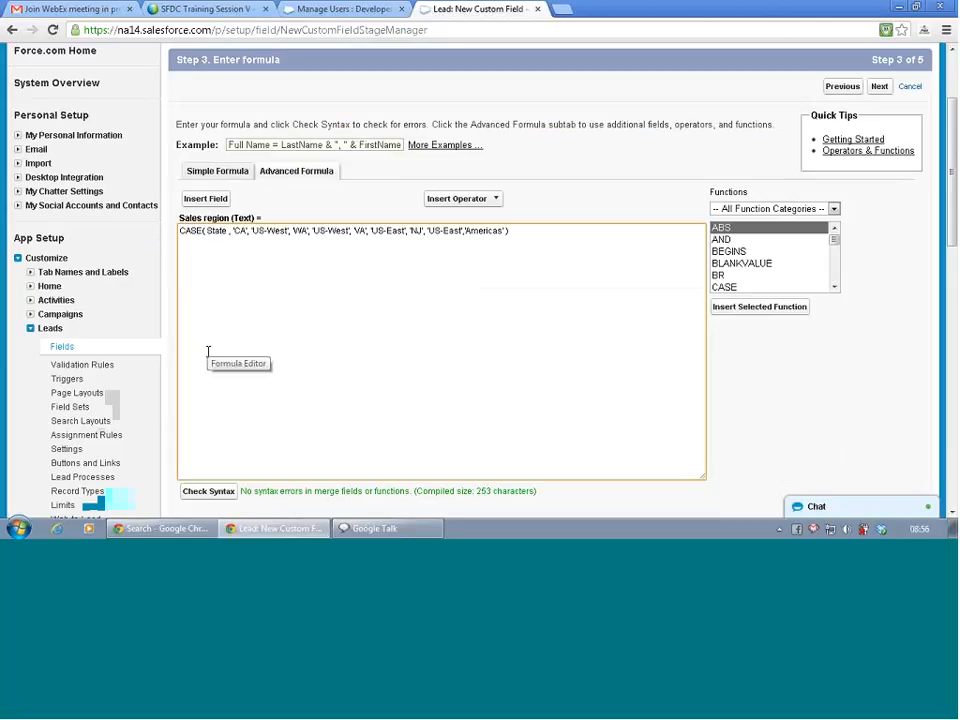
{"action": "scroll", "coordinate": [561, 334], "scroll_direction": "down", "scroll_amount": 5}
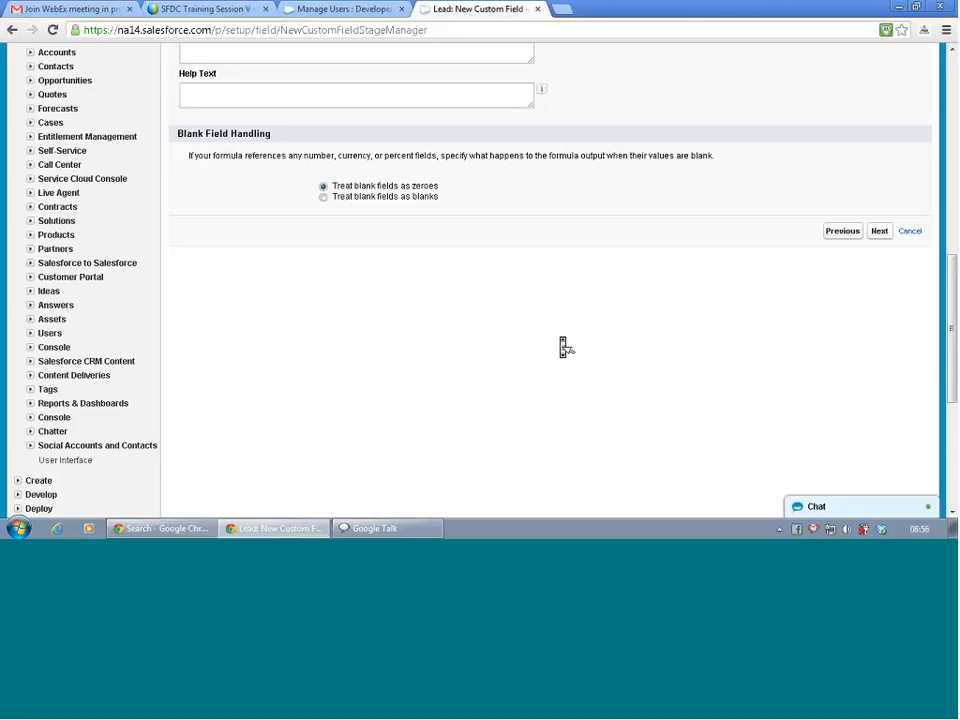
{"action": "left_click", "coordinate": [880, 231]}
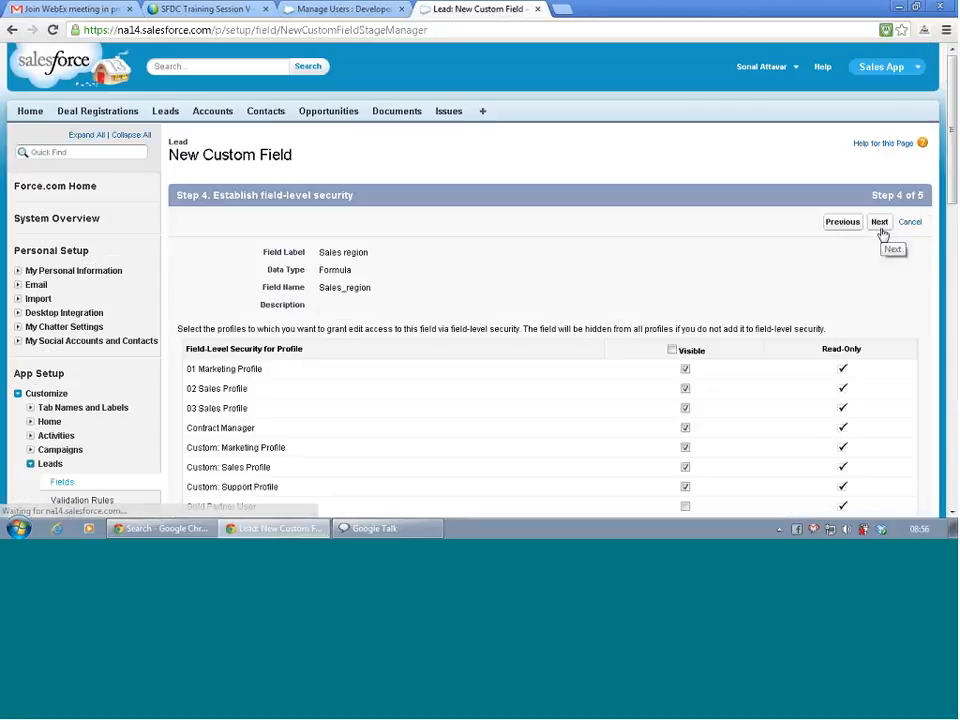
{"action": "scroll", "coordinate": [883, 237], "scroll_direction": "down", "scroll_amount": 5}
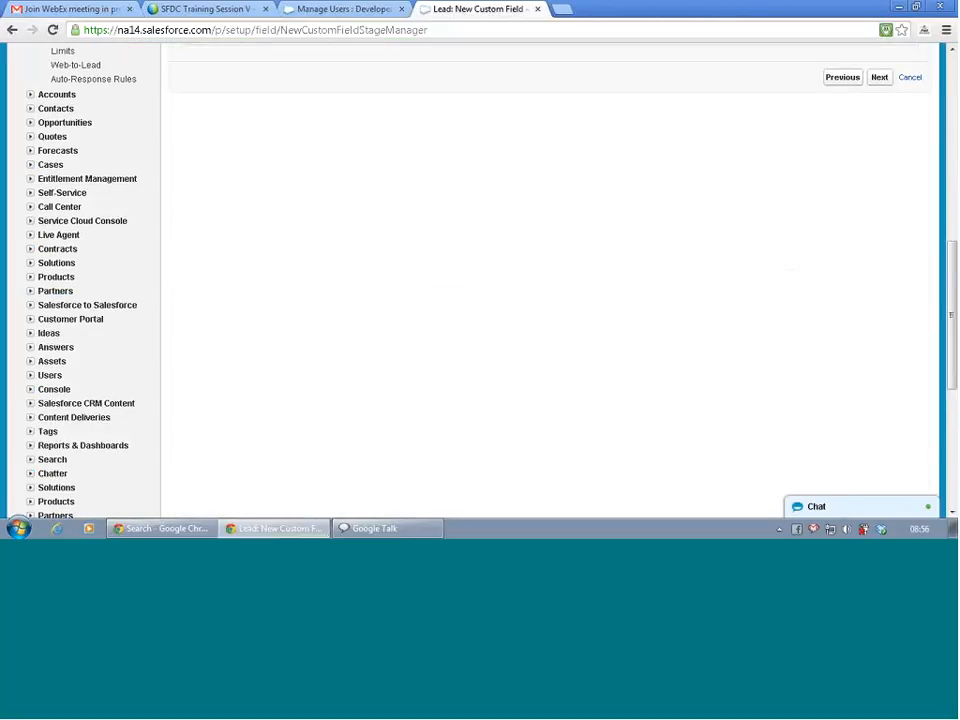
{"action": "left_click", "coordinate": [881, 233]}
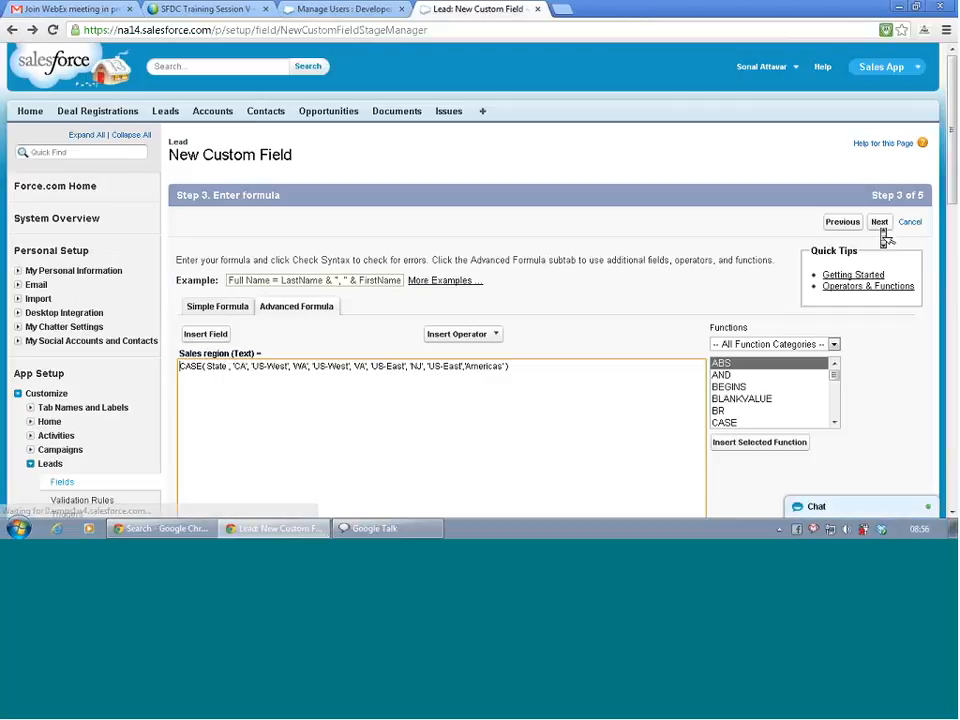
{"action": "scroll", "coordinate": [635, 380], "scroll_direction": "down", "scroll_amount": 6}
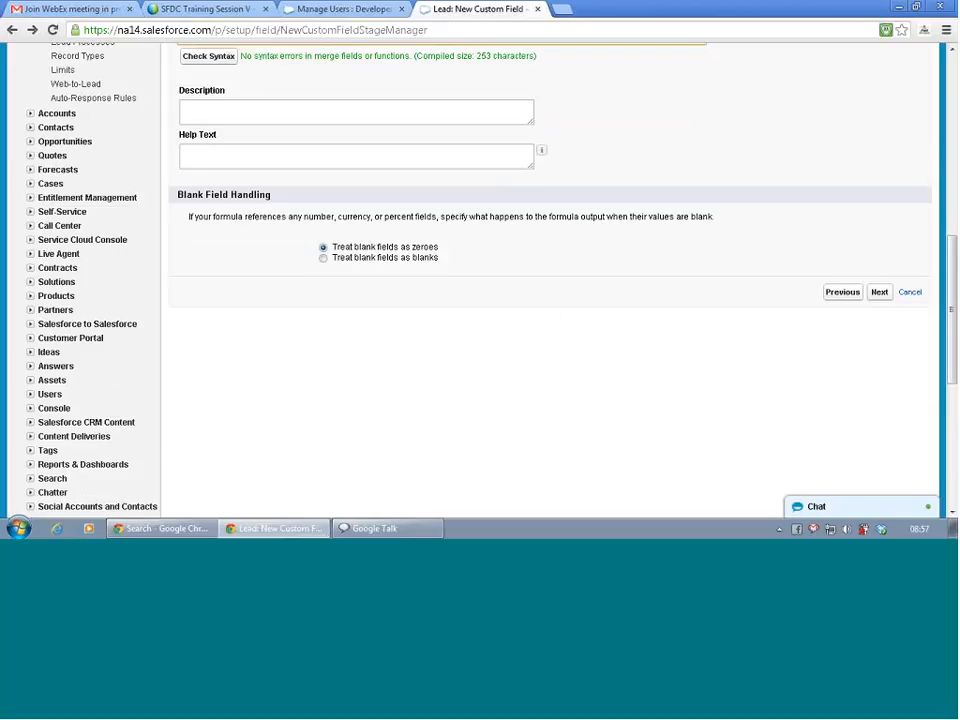
{"action": "scroll", "coordinate": [364, 227], "scroll_direction": "up", "scroll_amount": 2}
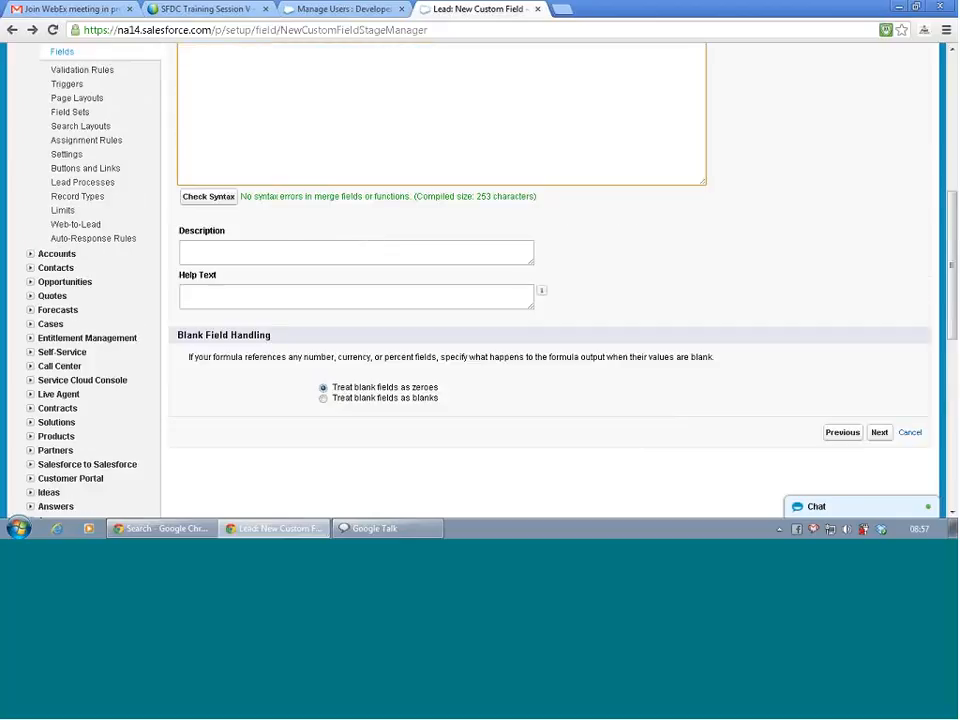
Choose 'Treat blank fields as blanks' under Blank Field Handling.
{"action": "left_click", "coordinate": [324, 399]}
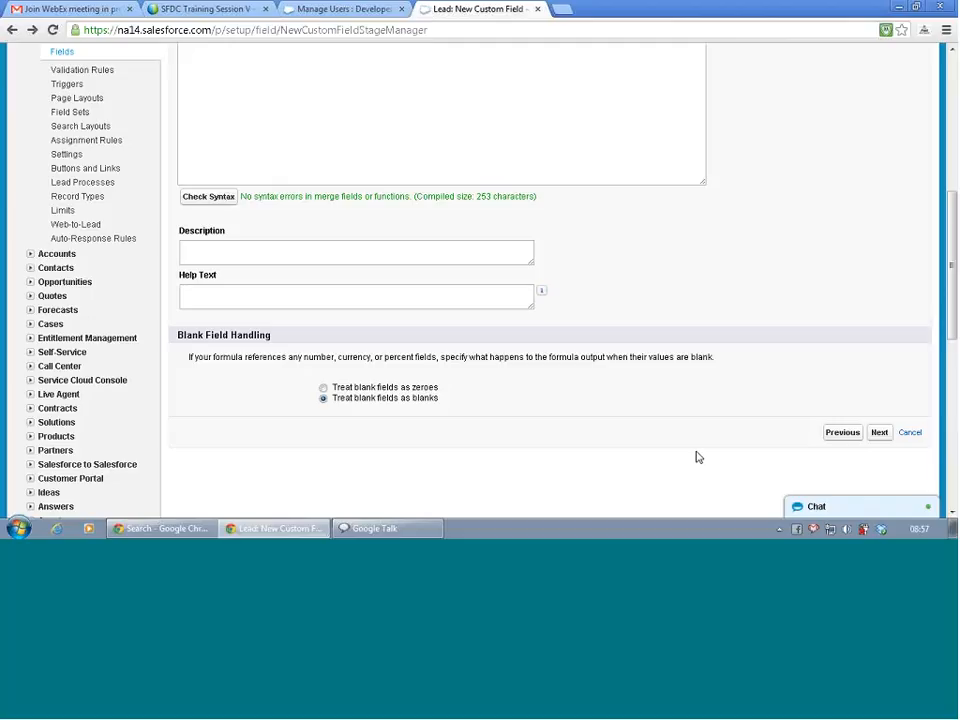
Advance past field-level security, leaving all four Lead page layouts checked to include the field.
{"action": "left_click", "coordinate": [889, 434]}
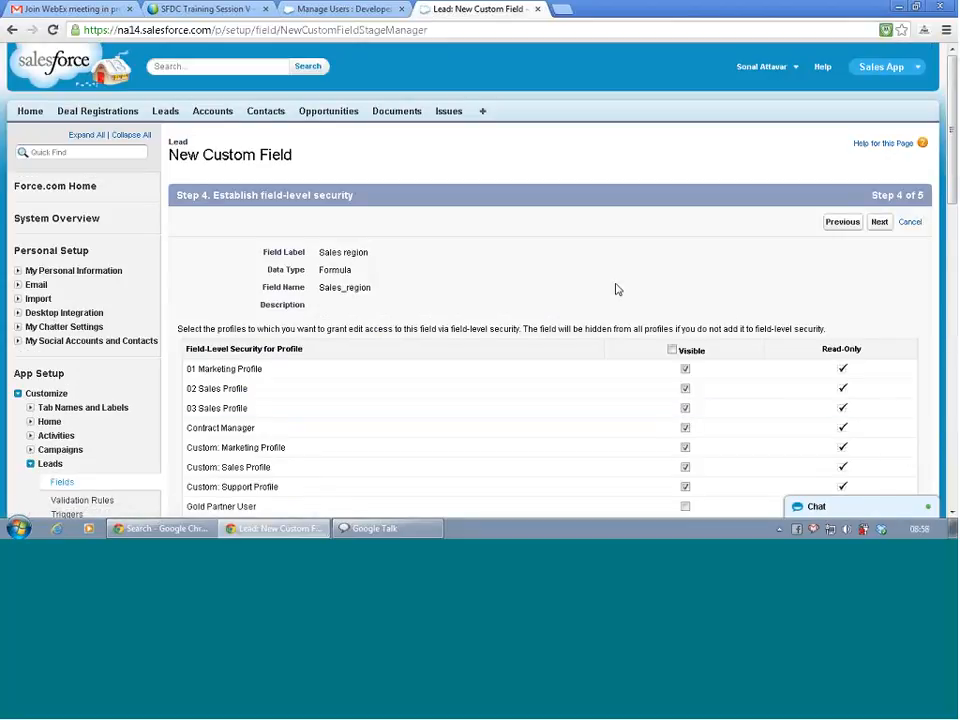
{"action": "scroll", "coordinate": [617, 289], "scroll_direction": "down", "scroll_amount": 3}
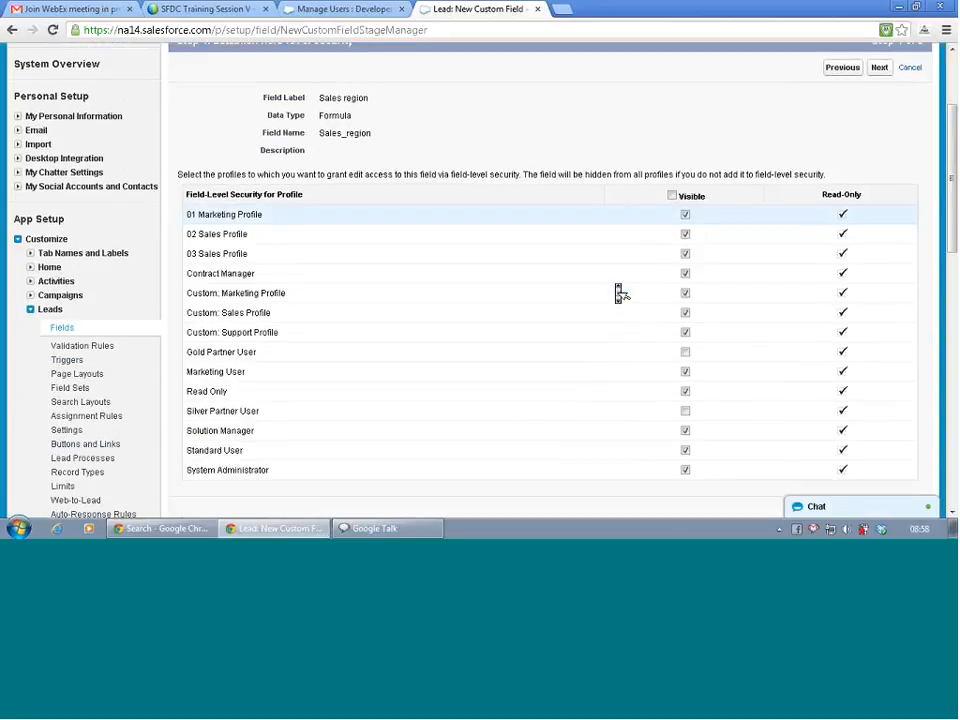
{"action": "scroll", "coordinate": [617, 292], "scroll_direction": "down", "scroll_amount": 2}
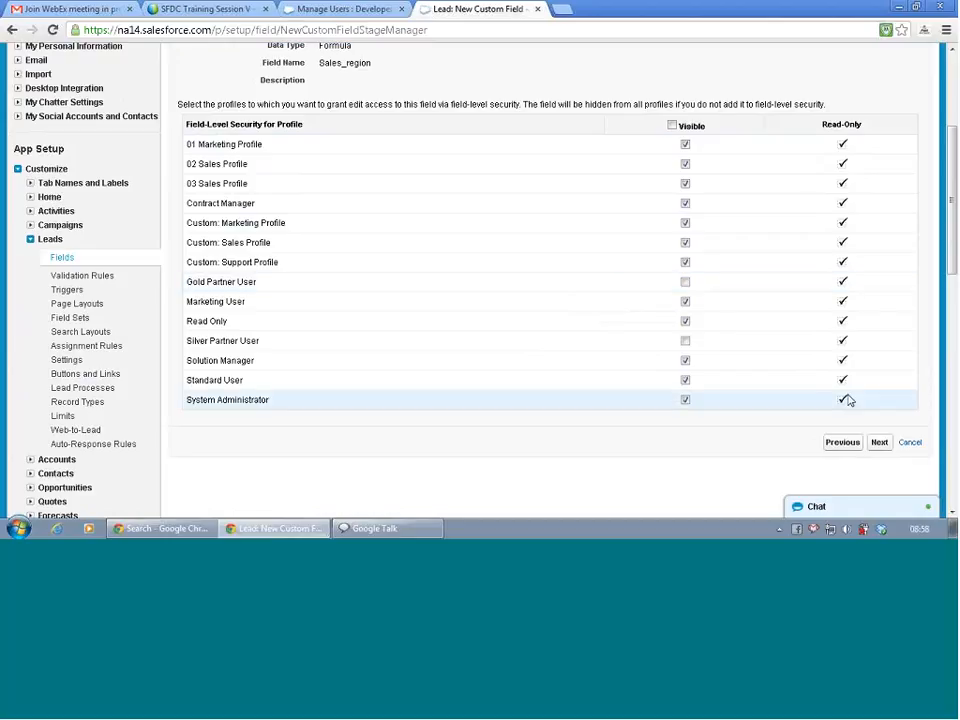
{"action": "left_click", "coordinate": [879, 443]}
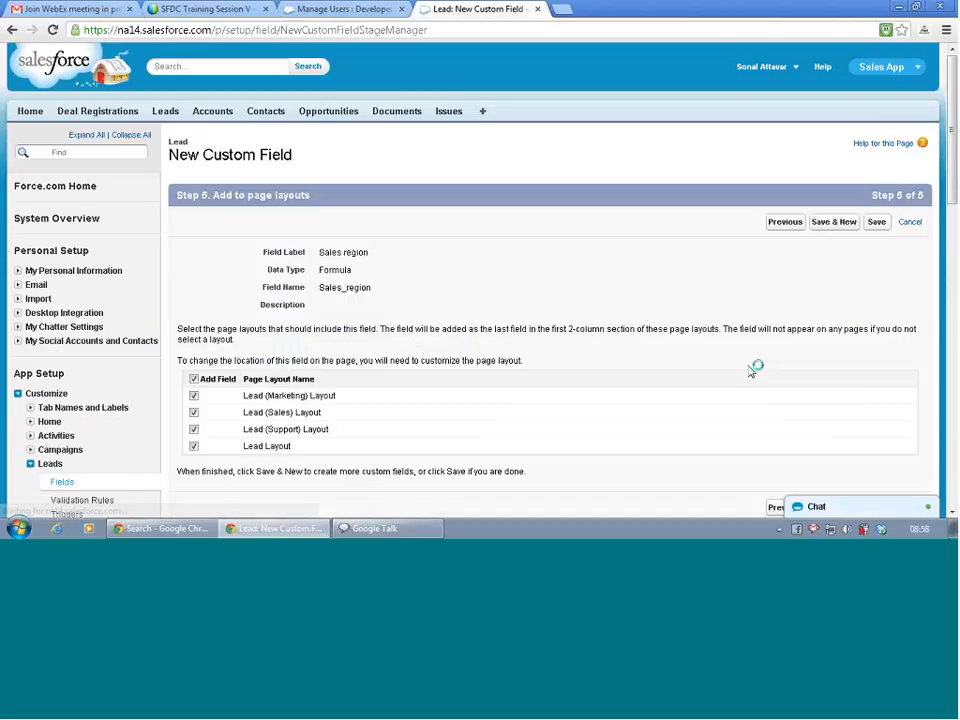
{"action": "scroll", "coordinate": [621, 311], "scroll_direction": "down", "scroll_amount": 3}
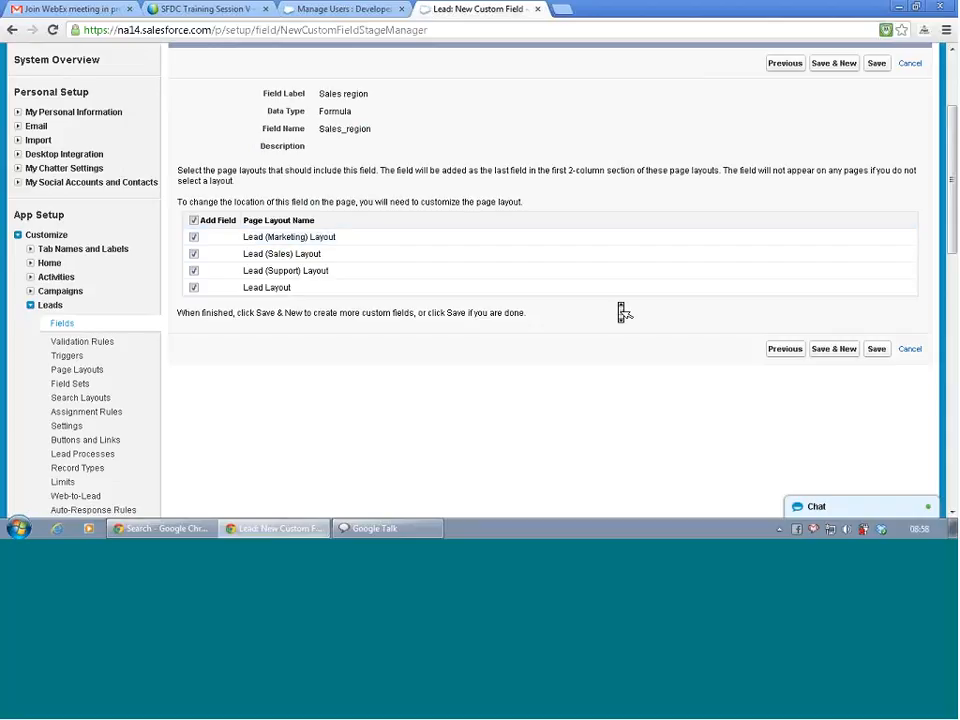
Save Sales region and confirm it is listed as a Formula (Text) Lead custom field.
{"action": "left_click", "coordinate": [878, 355]}
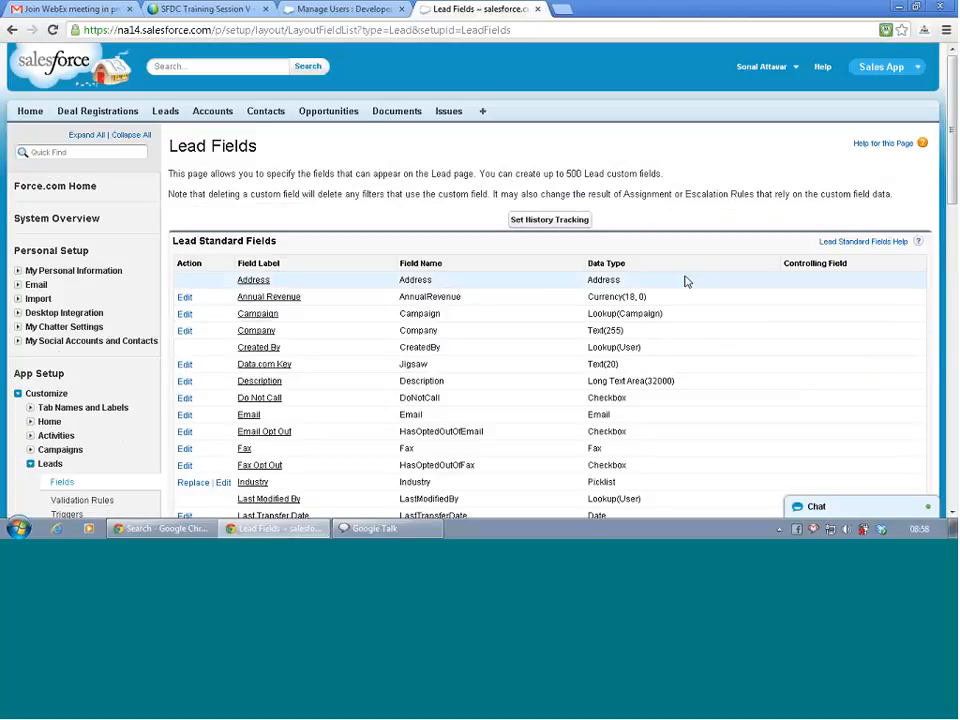
{"action": "scroll", "coordinate": [686, 281], "scroll_direction": "down", "scroll_amount": 4}
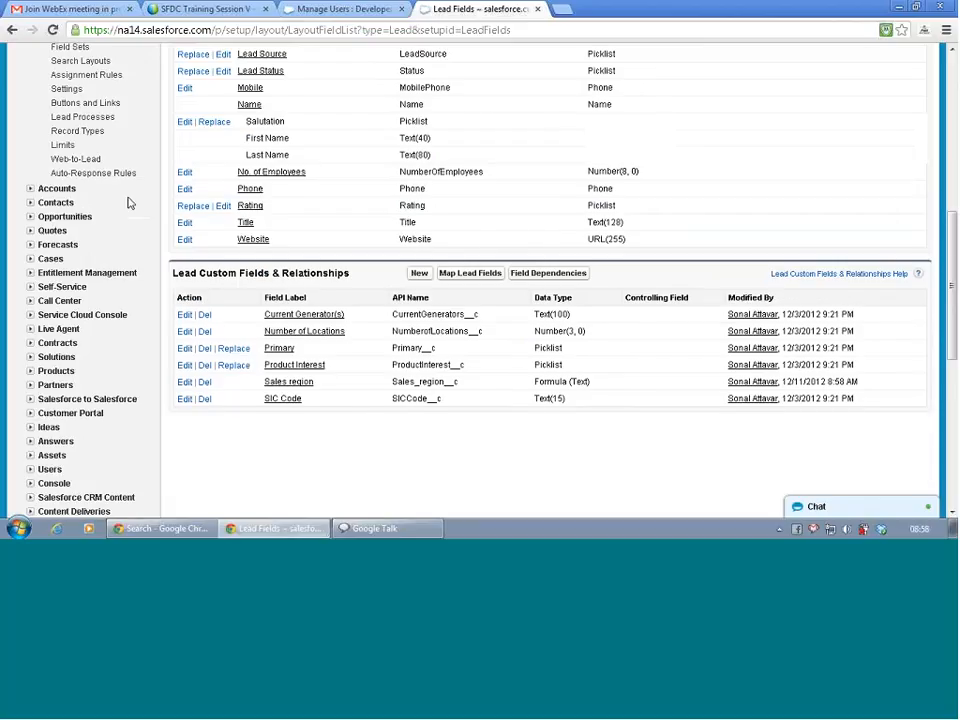
{"action": "scroll", "coordinate": [133, 207], "scroll_direction": "up", "scroll_amount": 1}
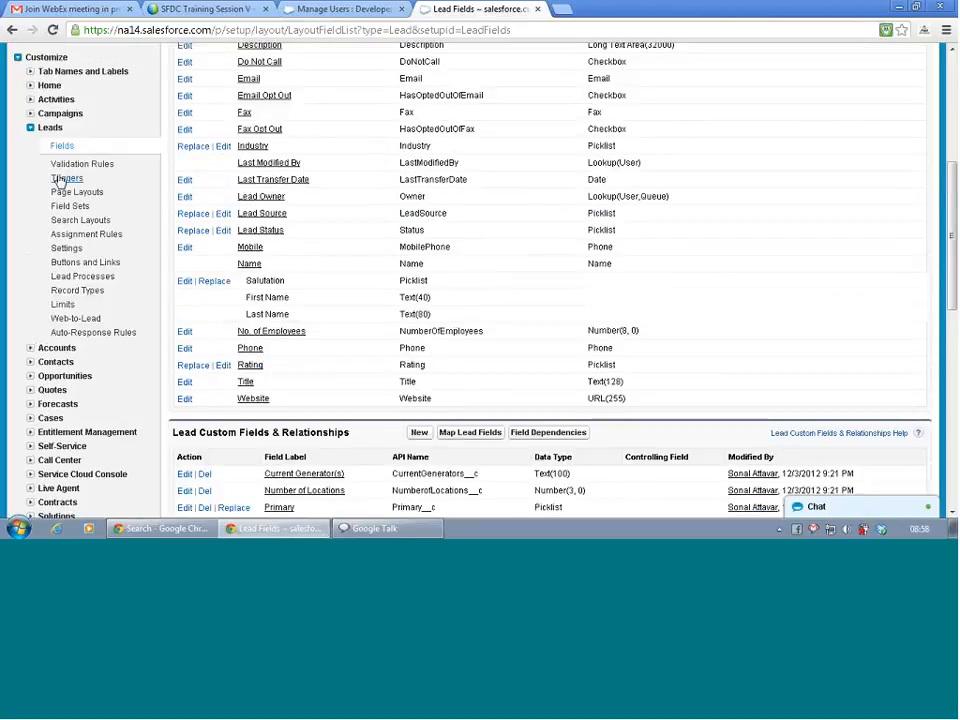
{"action": "scroll", "coordinate": [75, 222], "scroll_direction": "up", "scroll_amount": 2}
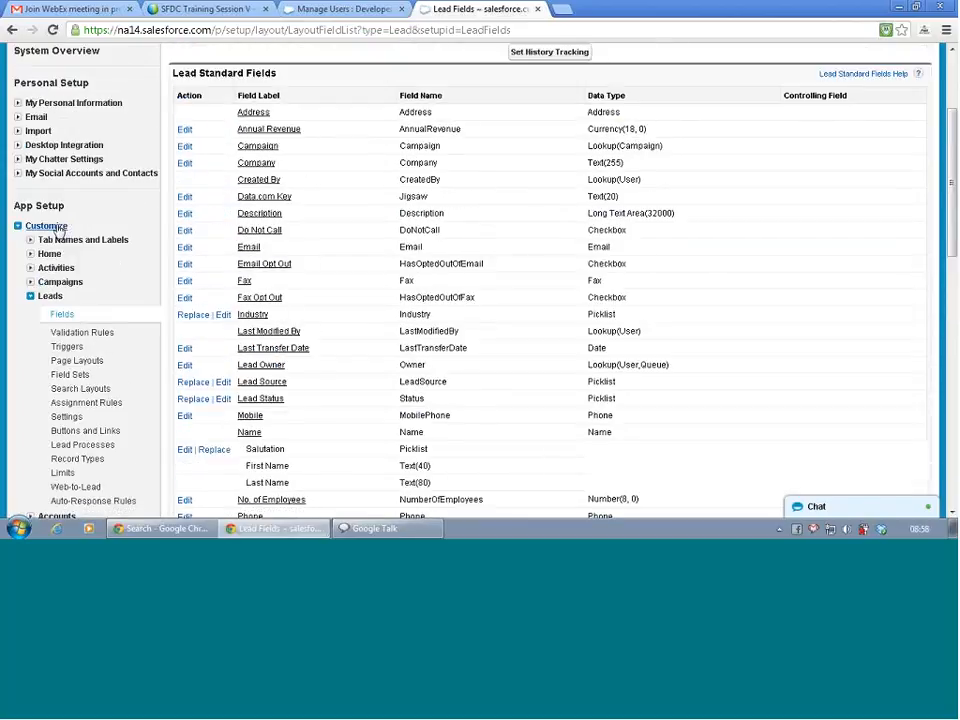
{"action": "scroll", "coordinate": [56, 195], "scroll_direction": "up", "scroll_amount": 2}
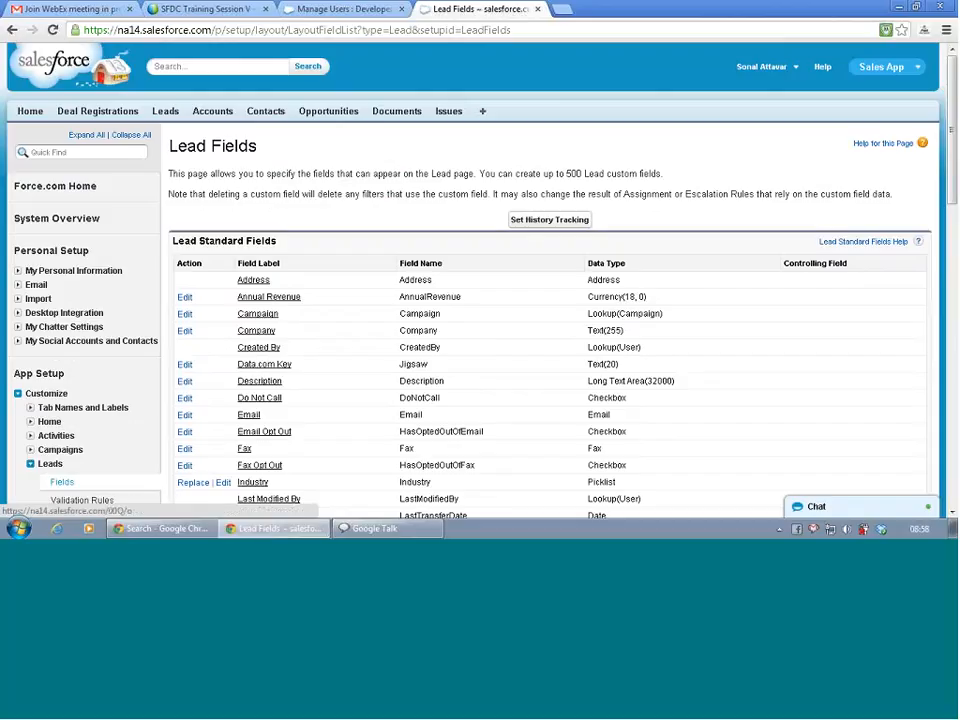
Show the All Open Leads view, open the first lead, then return to the 15-lead list.
{"action": "left_click", "coordinate": [164, 112]}
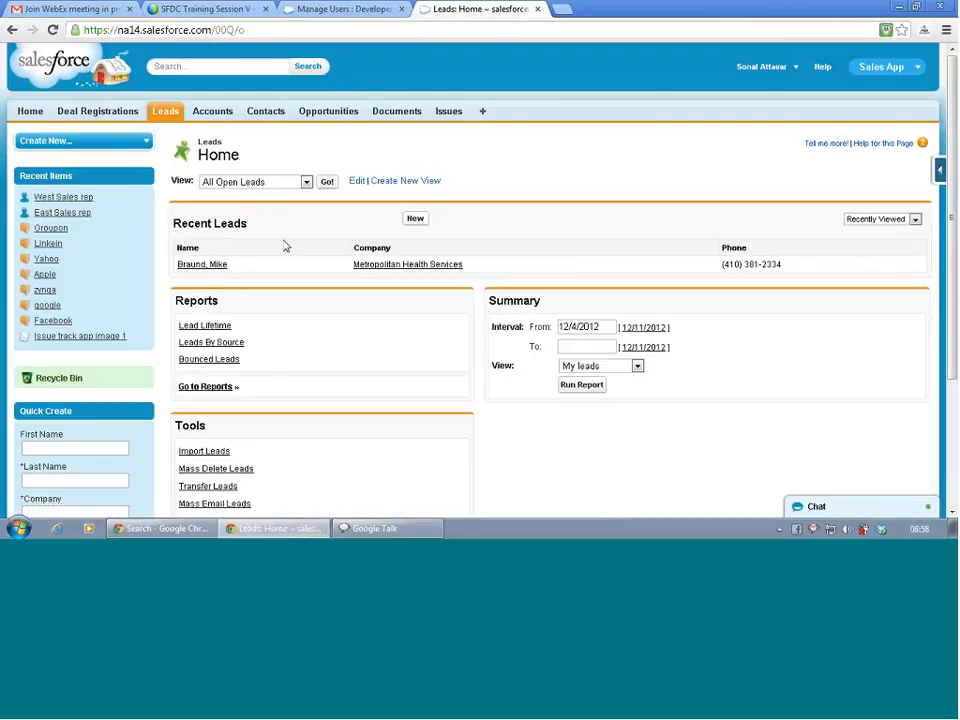
{"action": "left_click", "coordinate": [330, 186]}
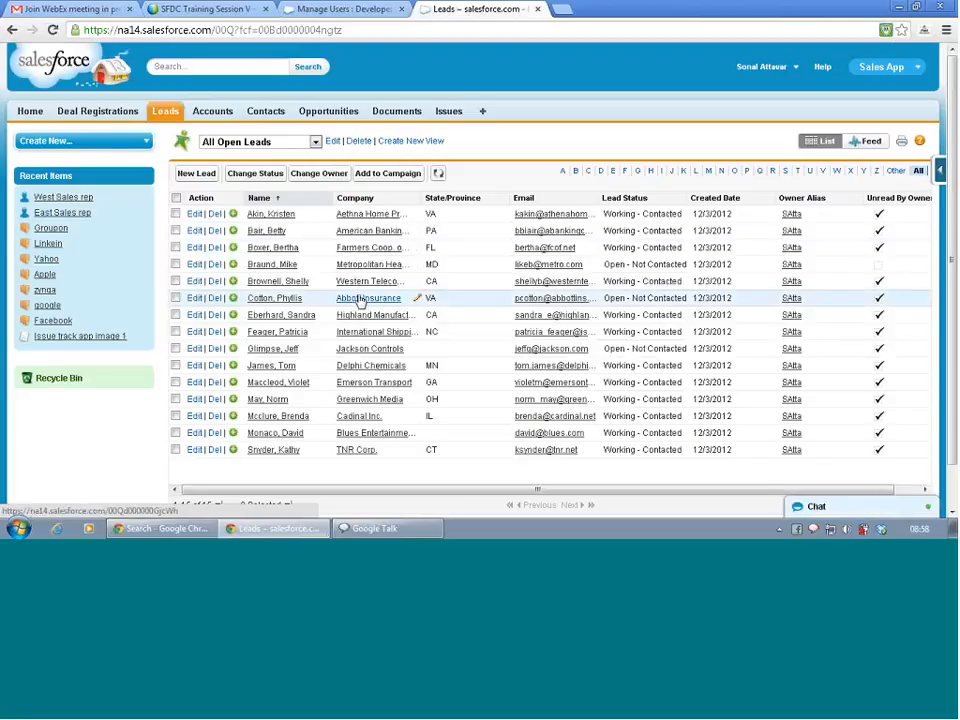
{"action": "left_click", "coordinate": [275, 216]}
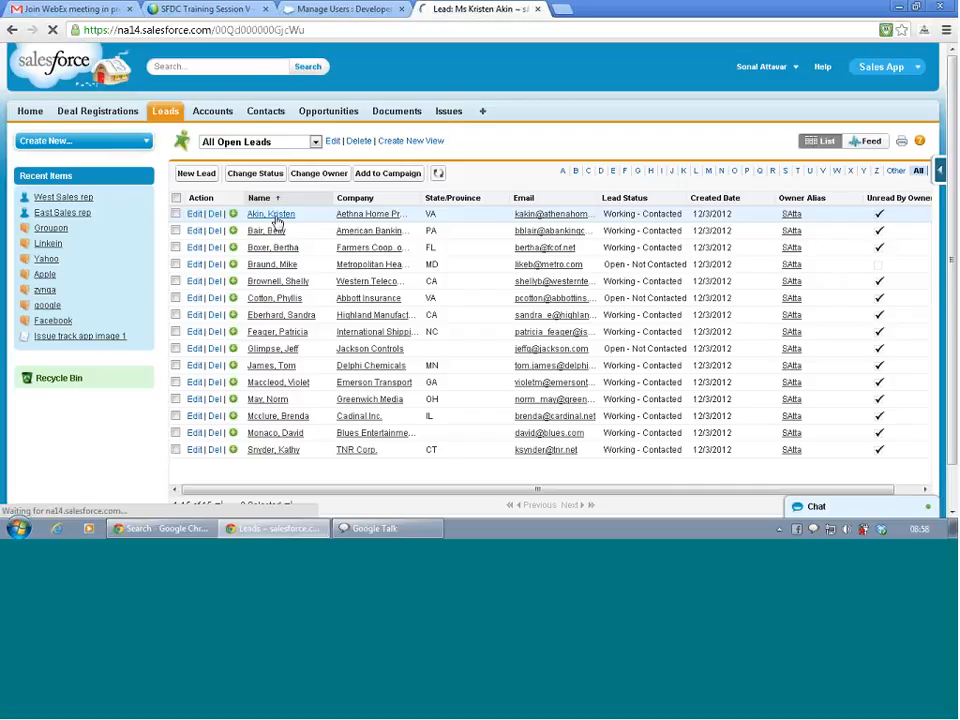
{"action": "key", "text": "alt+Left"}
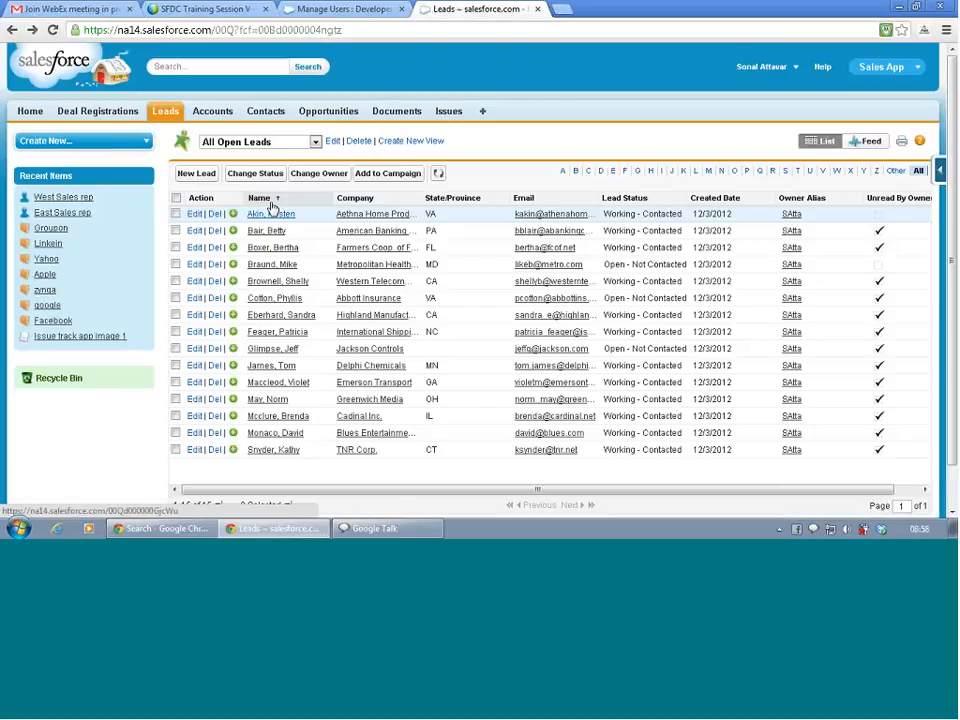
Add State/Province to the All Open Leads view's selected columns.
{"action": "left_click", "coordinate": [332, 141]}
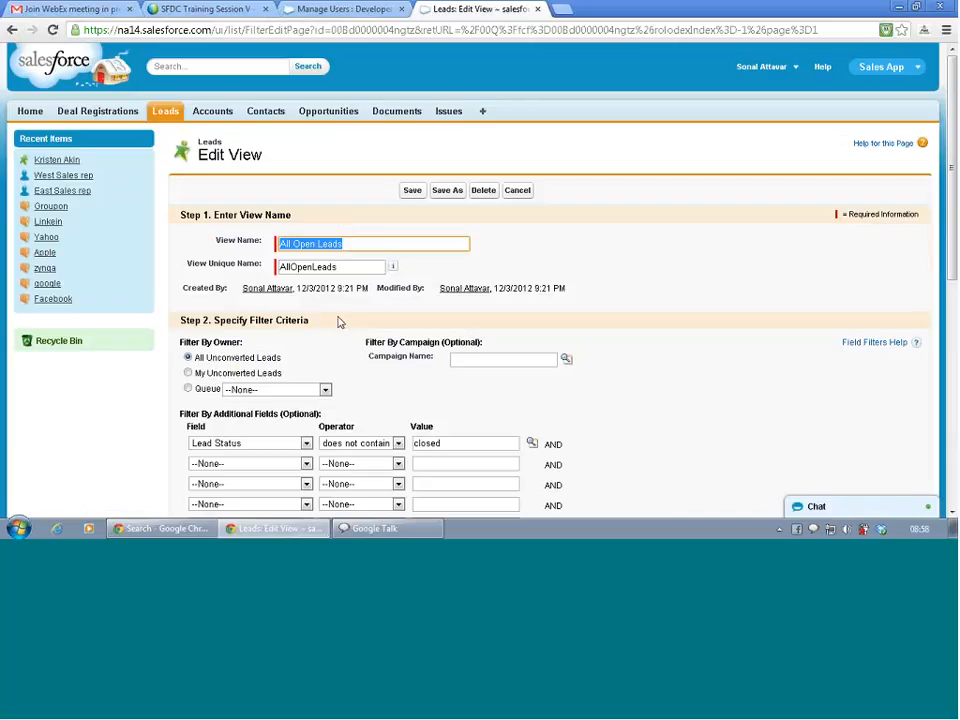
{"action": "scroll", "coordinate": [340, 322], "scroll_direction": "down", "scroll_amount": 3}
{"action": "scroll", "coordinate": [340, 322], "scroll_direction": "down", "scroll_amount": 4}
{"action": "scroll", "coordinate": [341, 325], "scroll_direction": "down", "scroll_amount": 2}
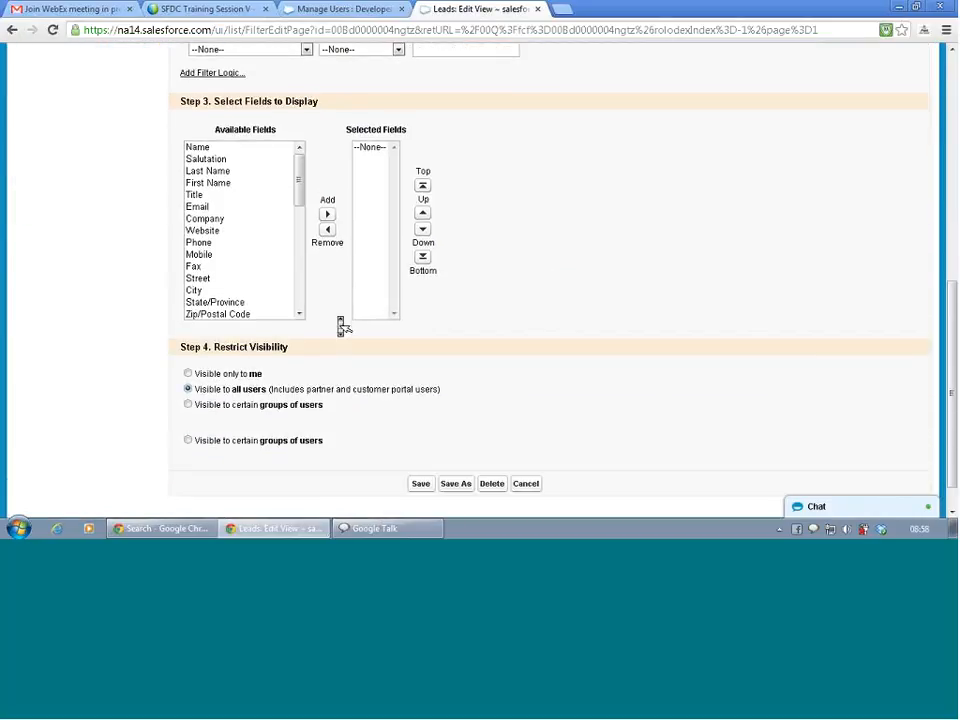
{"action": "left_click", "coordinate": [240, 301]}
{"action": "scroll", "coordinate": [316, 342], "scroll_direction": "up", "scroll_amount": 6}
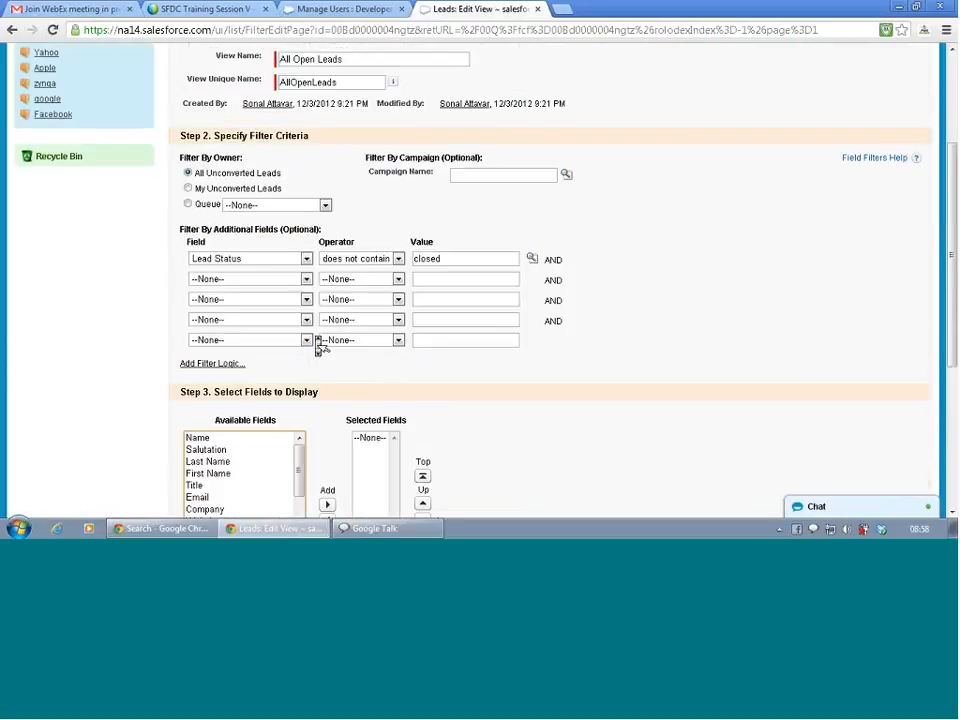
{"action": "scroll", "coordinate": [318, 345], "scroll_direction": "down", "scroll_amount": 5}
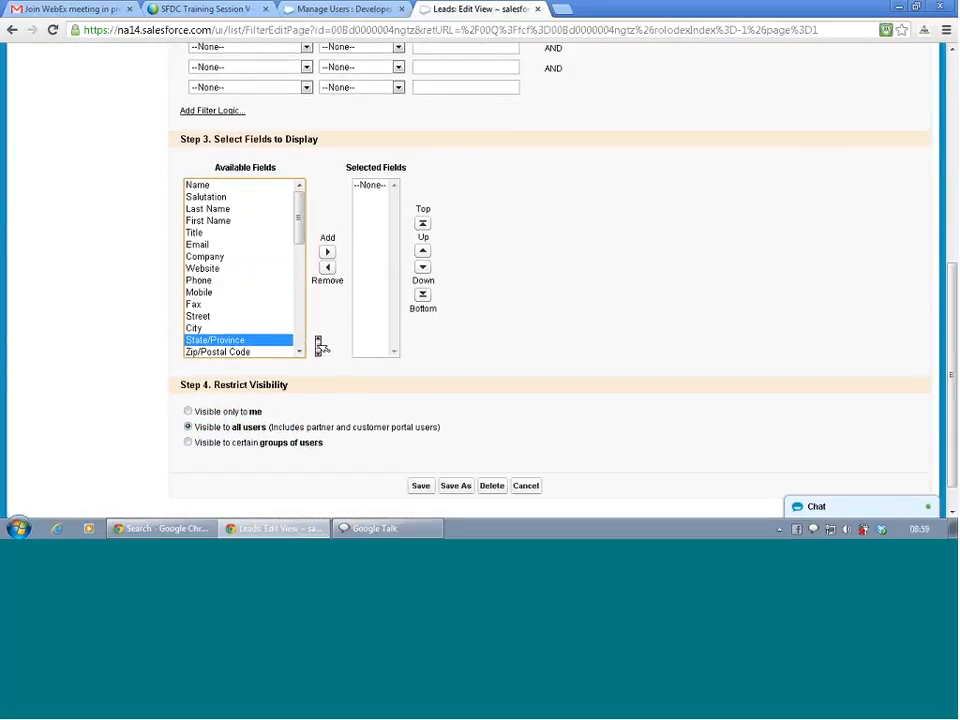
{"action": "scroll", "coordinate": [318, 345], "scroll_direction": "up", "scroll_amount": 3}
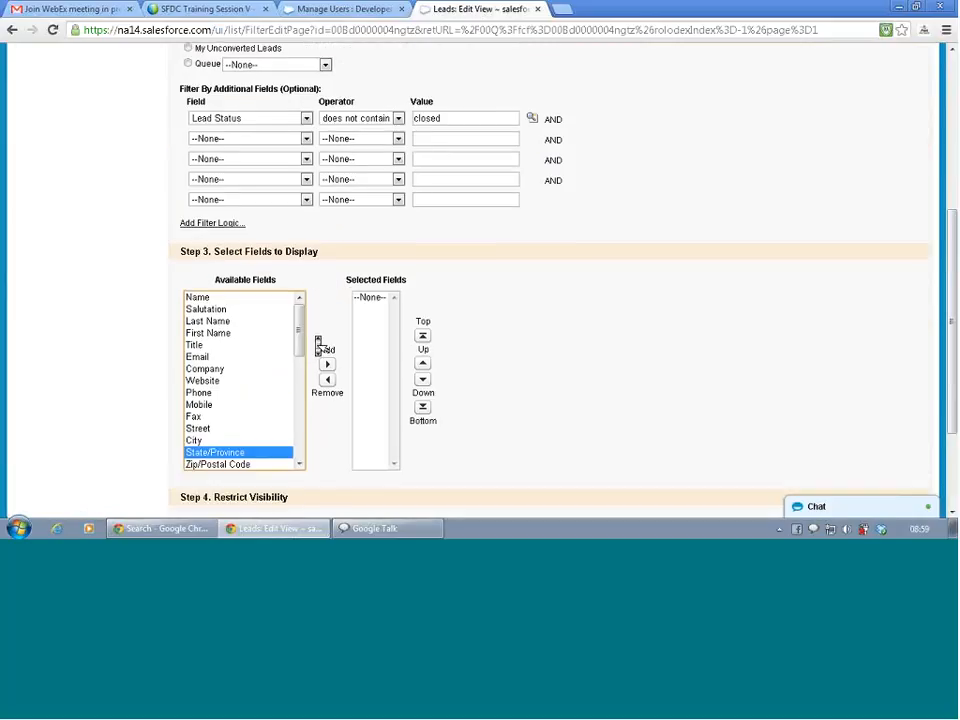
{"action": "scroll", "coordinate": [318, 345], "scroll_direction": "down", "scroll_amount": 1}
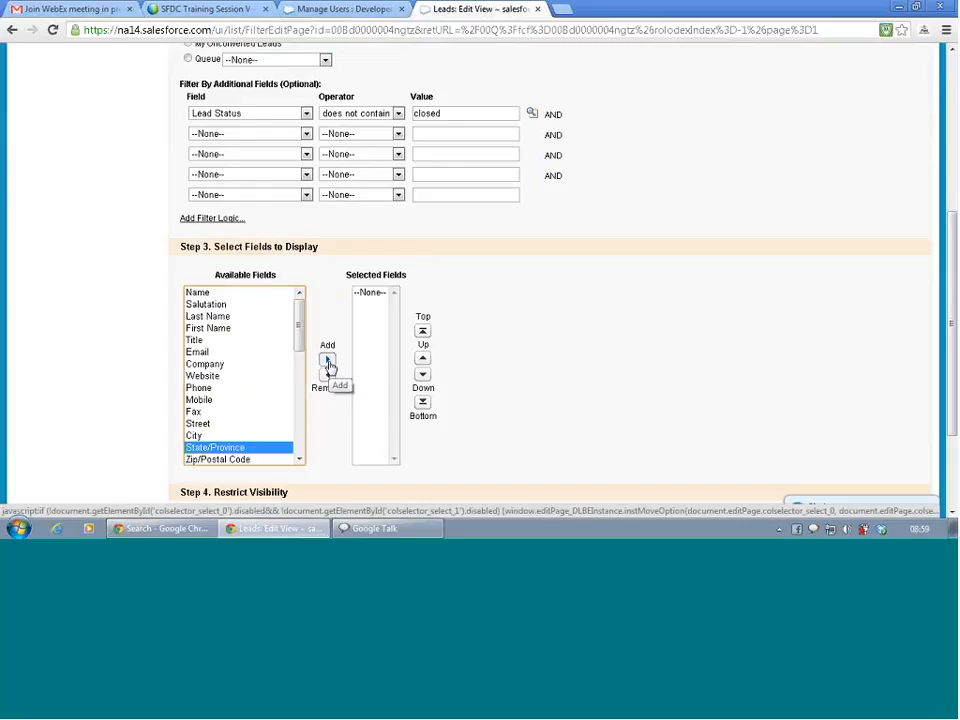
{"action": "left_click", "coordinate": [328, 362]}
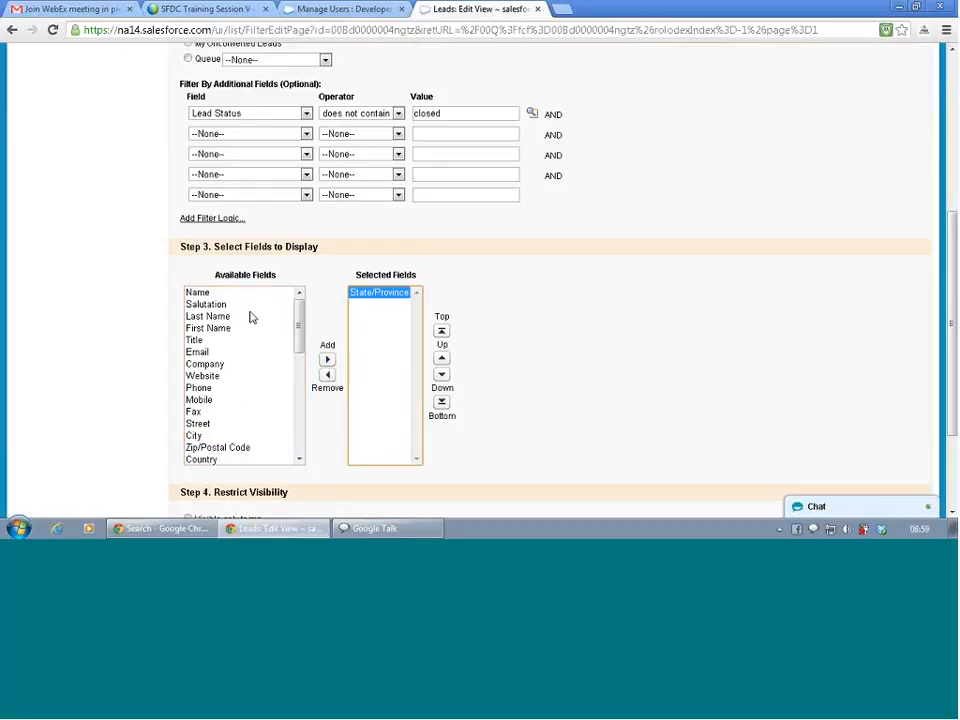
Add Name as a column and move it above State/Province.
{"action": "left_click", "coordinate": [302, 337]}
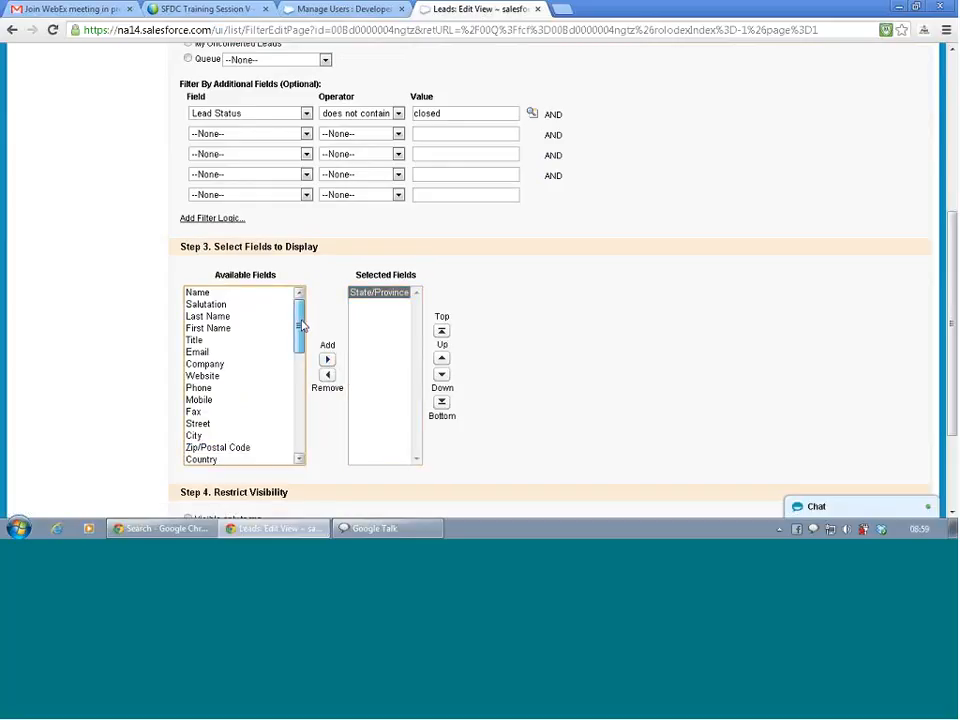
{"action": "left_click", "coordinate": [228, 293]}
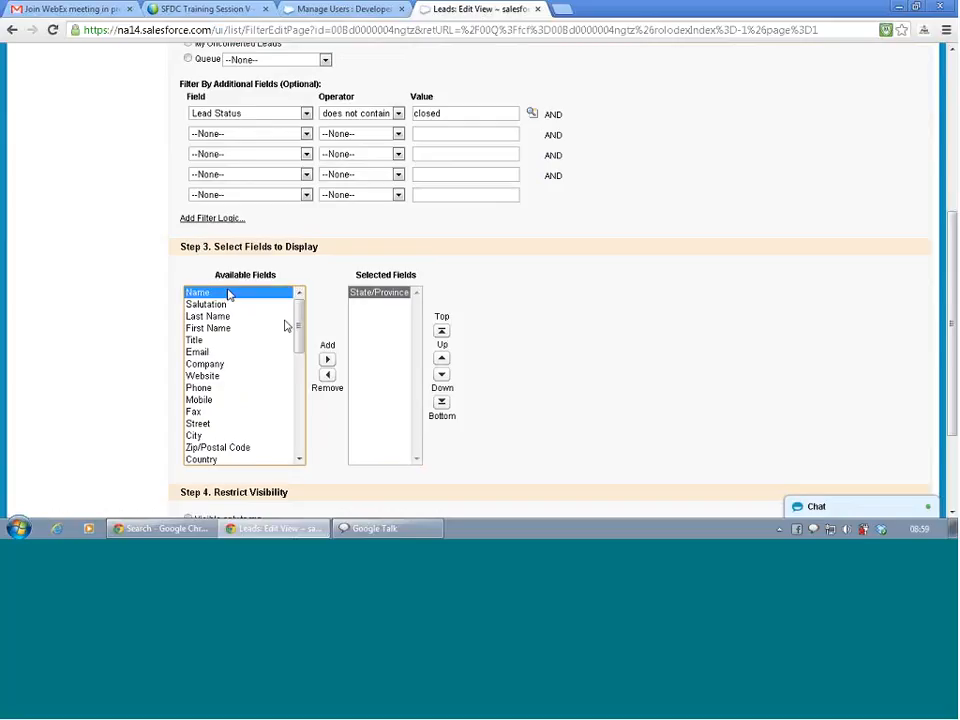
{"action": "left_click", "coordinate": [327, 360]}
{"action": "left_click", "coordinate": [441, 358]}
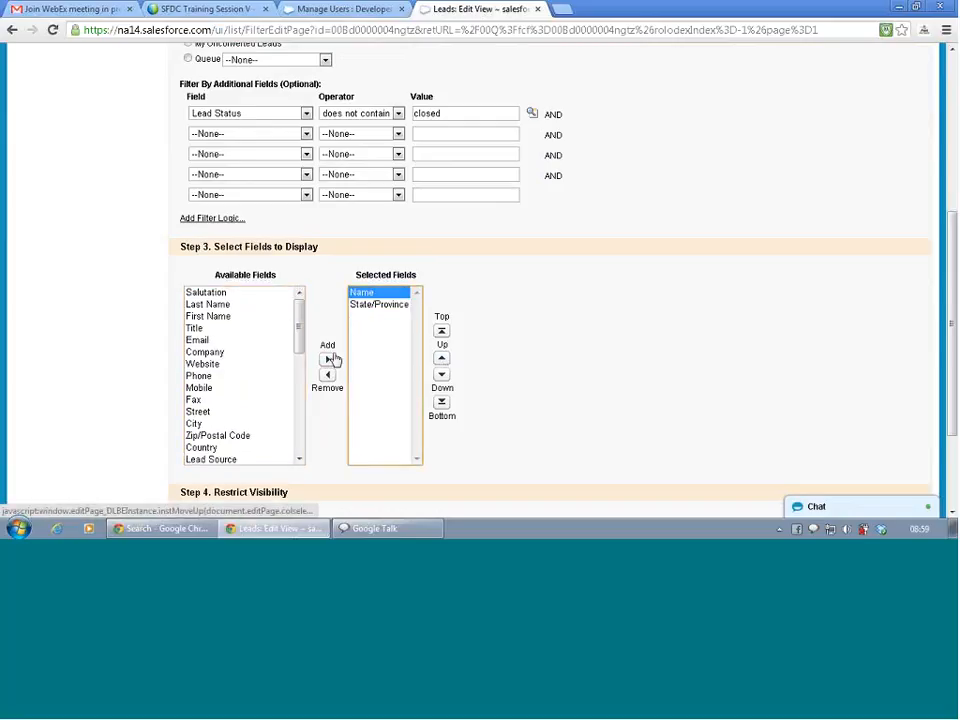
{"action": "left_click_drag", "start_coordinate": [299, 336], "coordinate": [313, 421]}
Add Sales region as a column and save the view.
{"action": "left_click", "coordinate": [255, 446]}
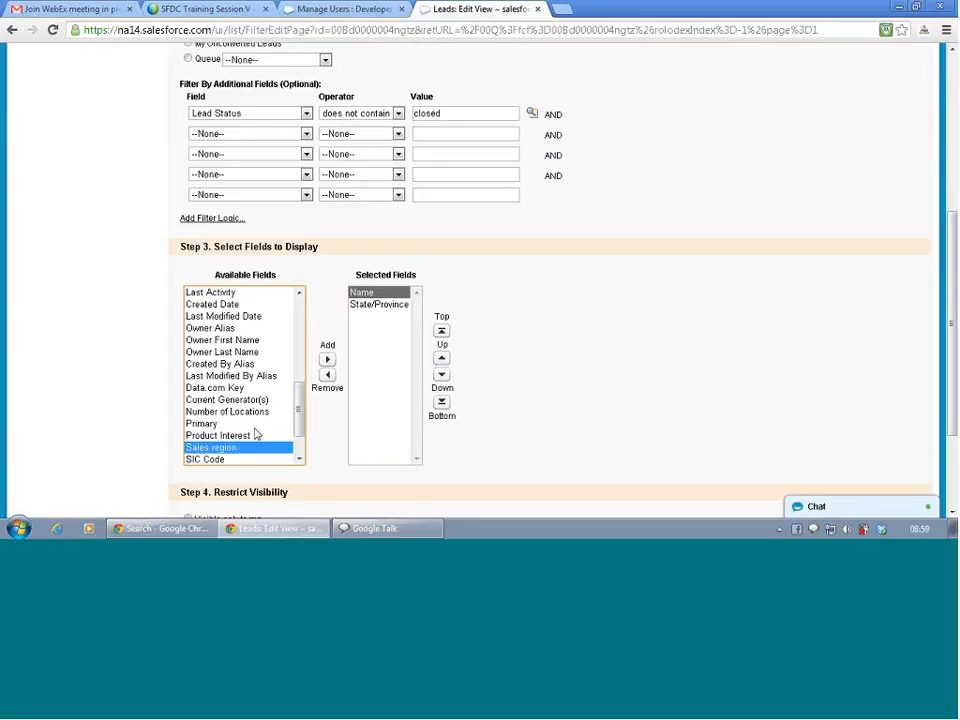
{"action": "left_click", "coordinate": [327, 362]}
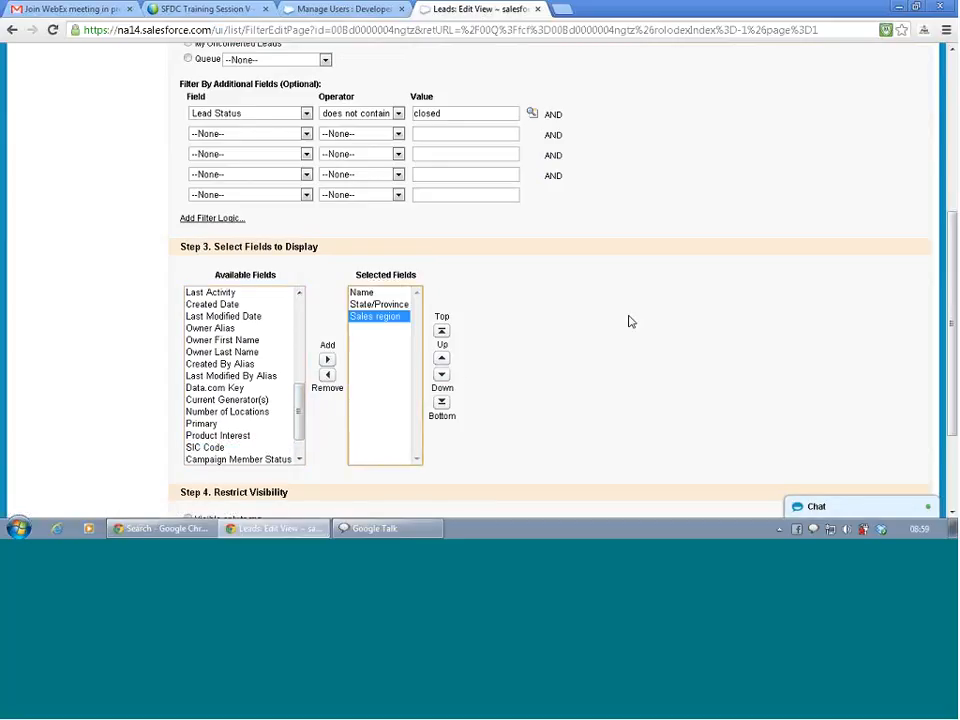
{"action": "scroll", "coordinate": [640, 321], "scroll_direction": "down", "scroll_amount": 2}
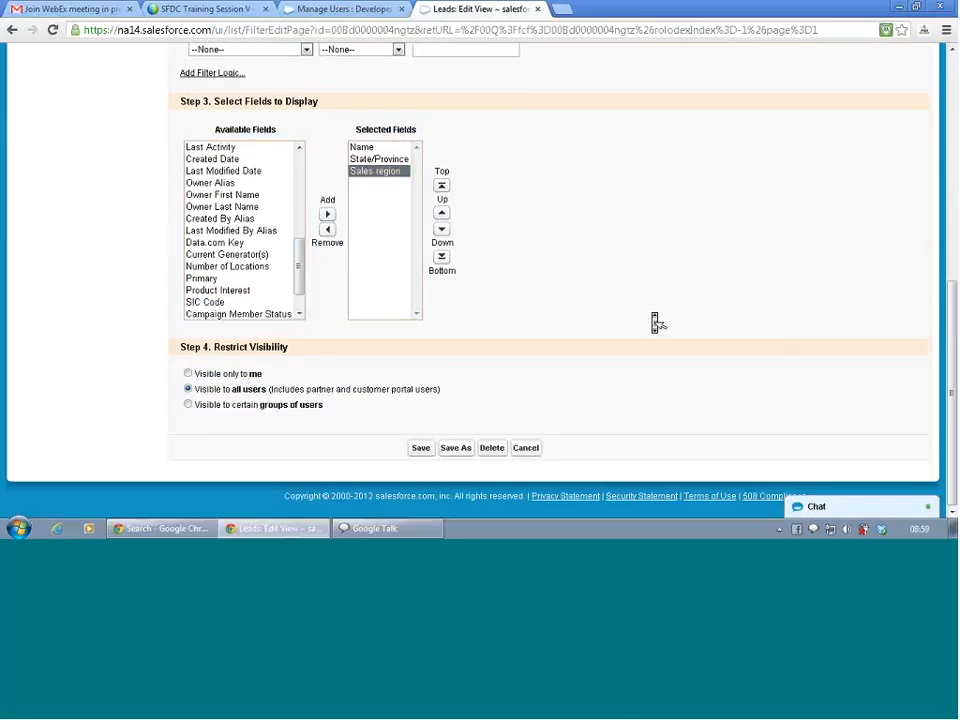
{"action": "left_click", "coordinate": [421, 449]}
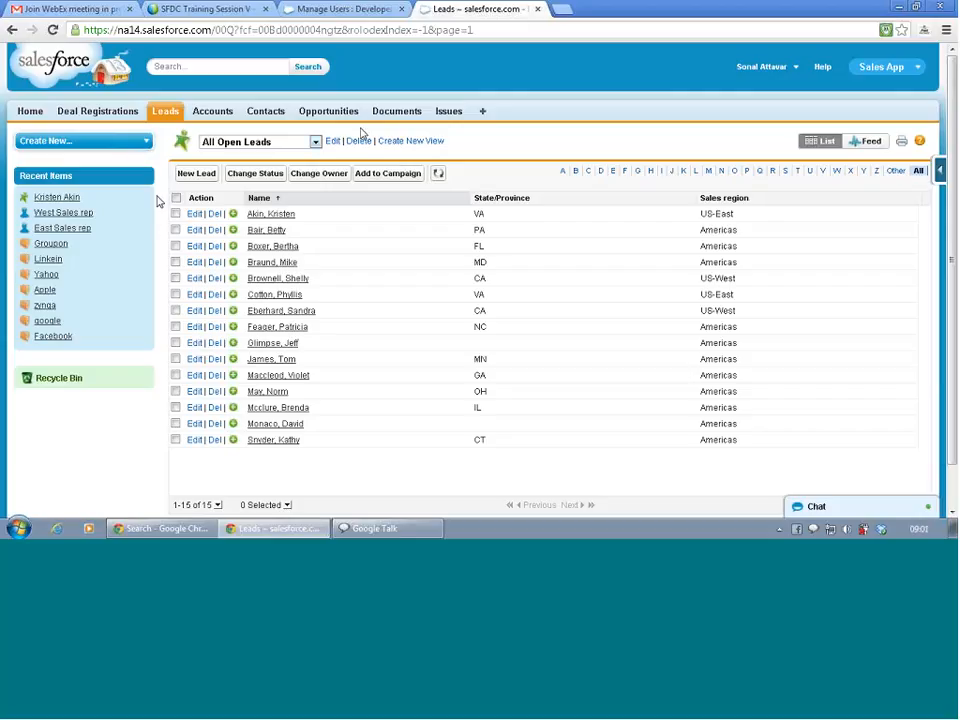
Go to Setup and open the Queues list under Manage Users.
{"action": "left_click", "coordinate": [780, 66]}
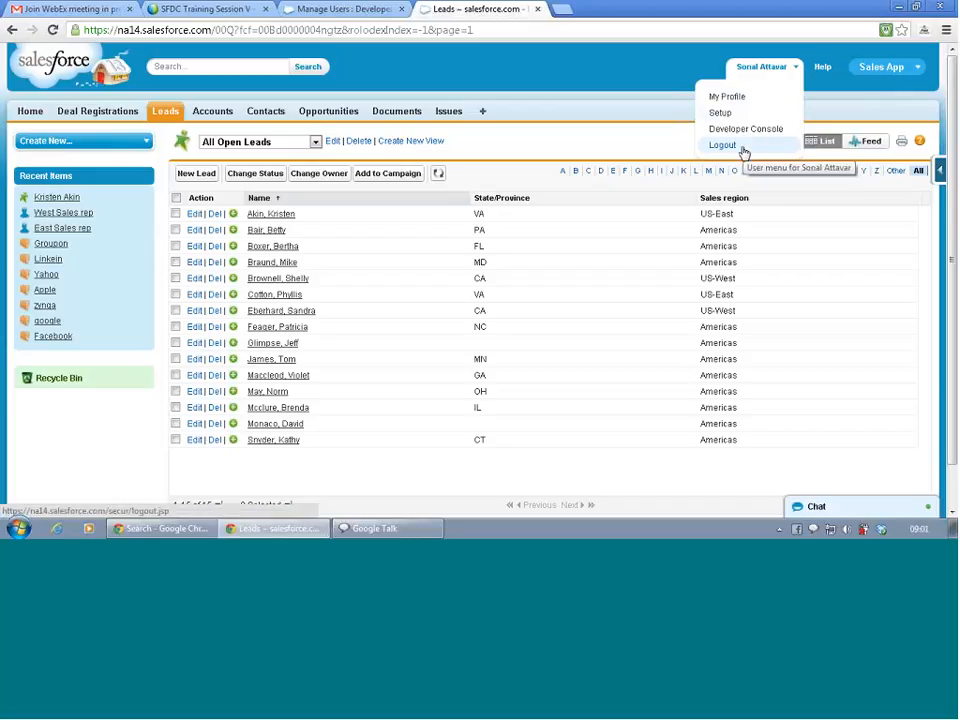
{"action": "left_click", "coordinate": [740, 117]}
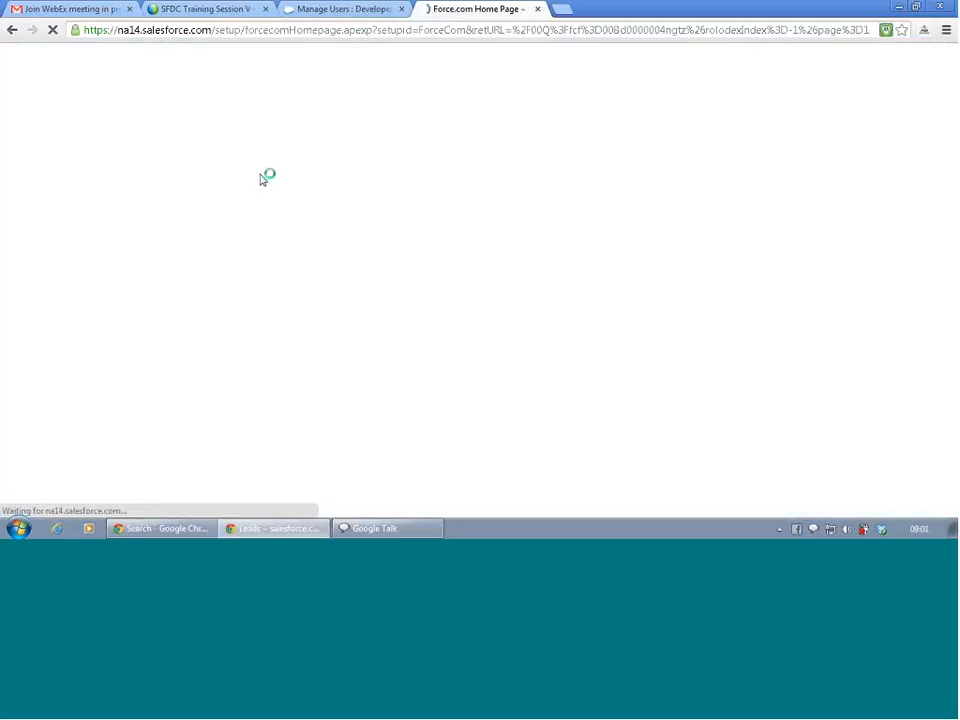
{"action": "scroll", "coordinate": [51, 342], "scroll_direction": "down", "scroll_amount": 4}
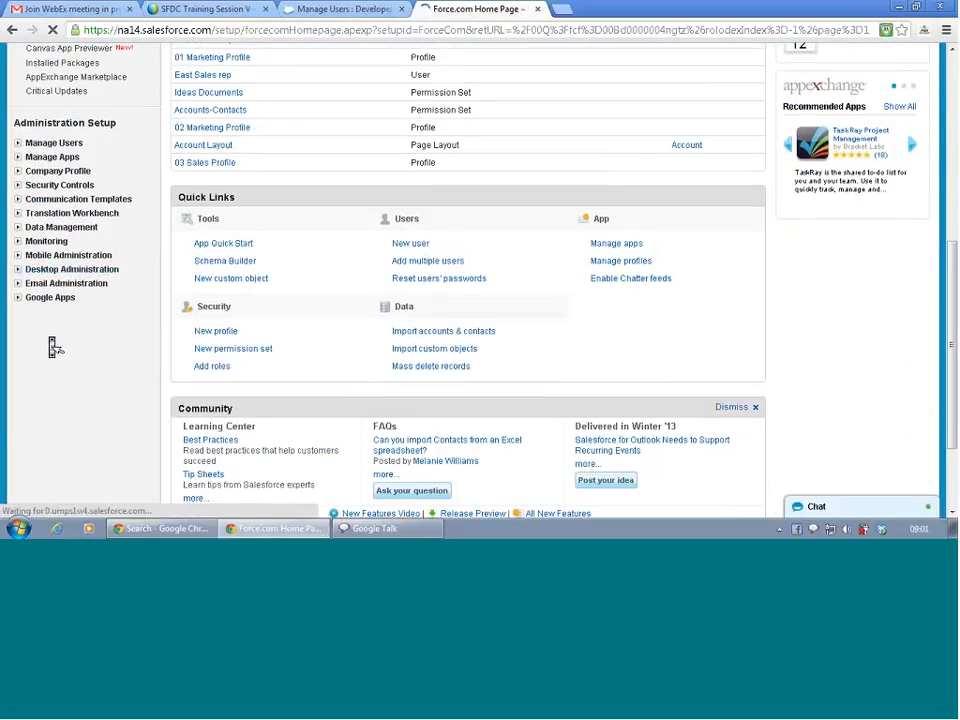
{"action": "left_click", "coordinate": [17, 143]}
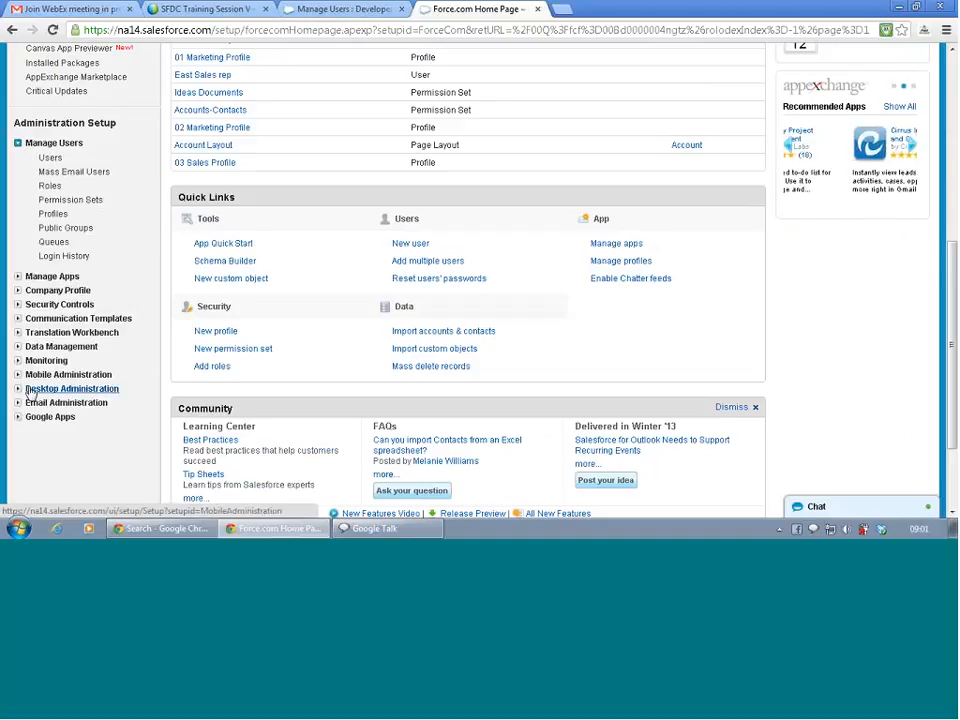
{"action": "left_click", "coordinate": [48, 242]}
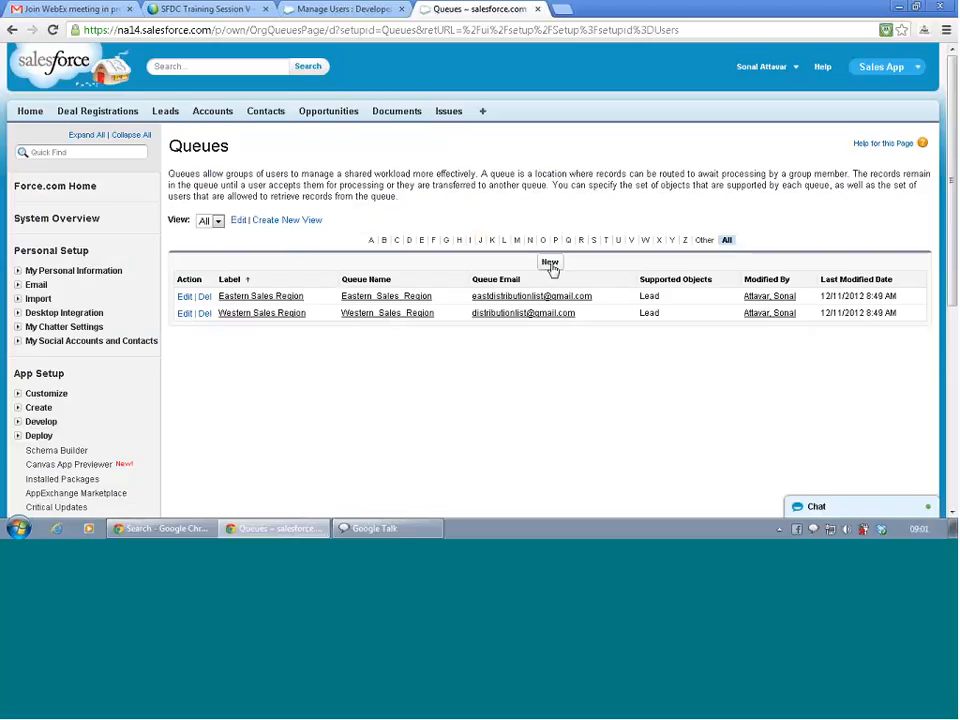
Start a new queue named Americas with Lead as its supported object.
{"action": "left_click", "coordinate": [550, 264]}
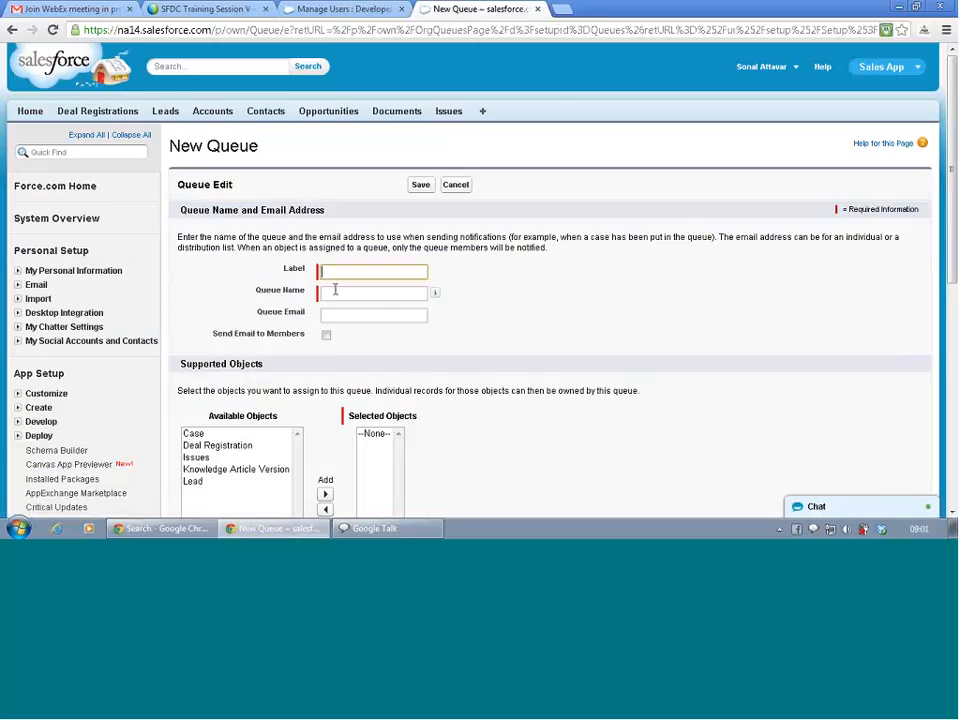
{"action": "type", "text": "Americas"}
{"action": "left_click", "coordinate": [336, 292]}
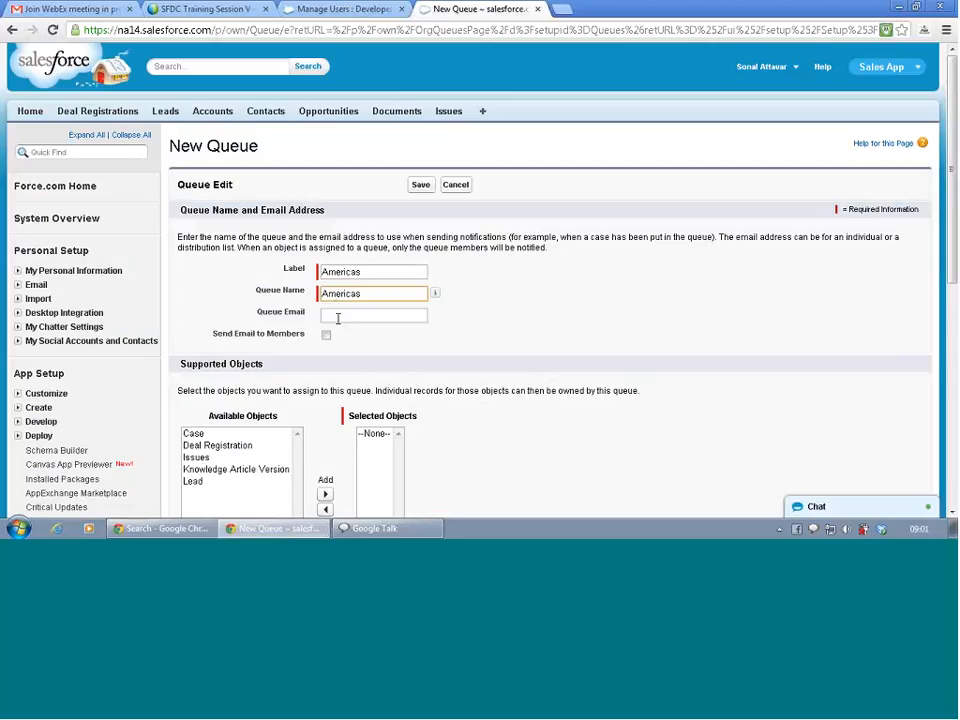
{"action": "left_click", "coordinate": [337, 316]}
{"action": "scroll", "coordinate": [304, 378], "scroll_direction": "down", "scroll_amount": 1}
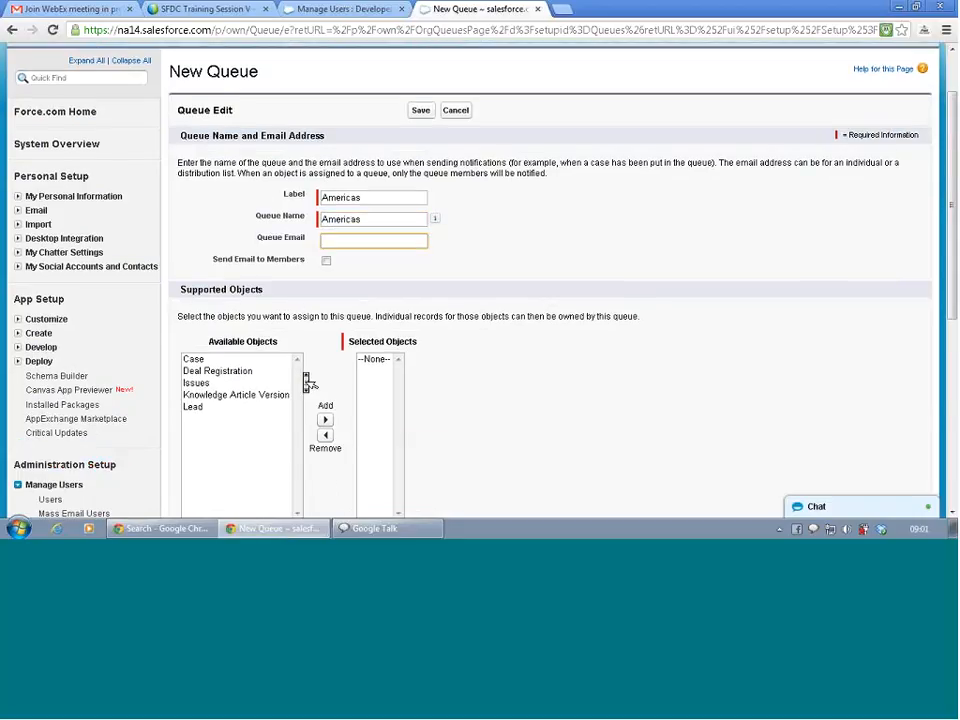
{"action": "left_click", "coordinate": [247, 412]}
{"action": "left_click", "coordinate": [246, 406]}
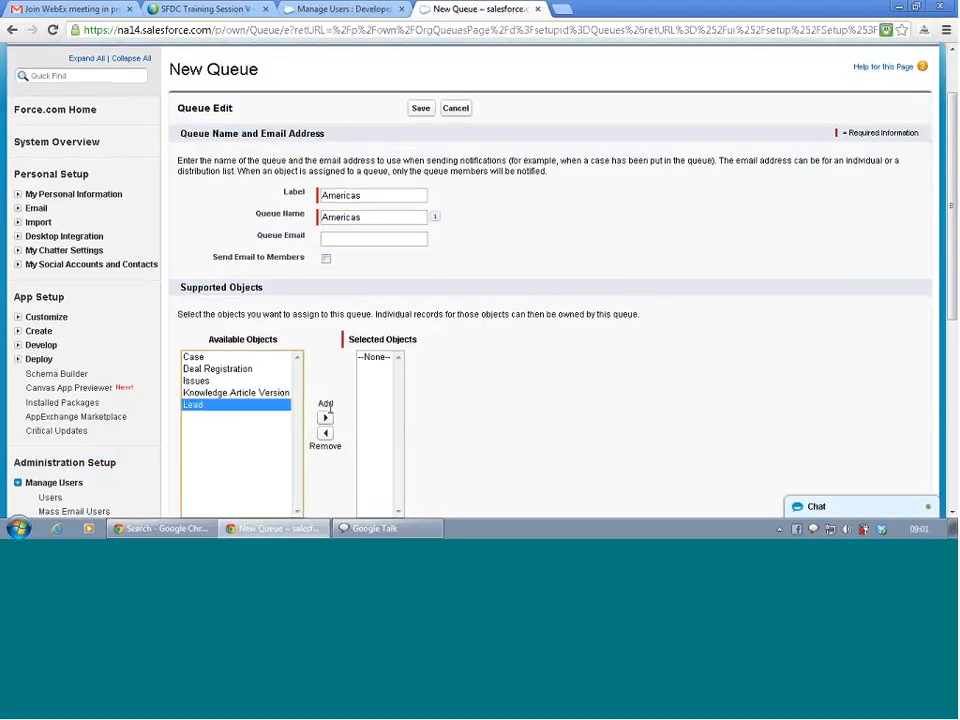
{"action": "left_click", "coordinate": [326, 419]}
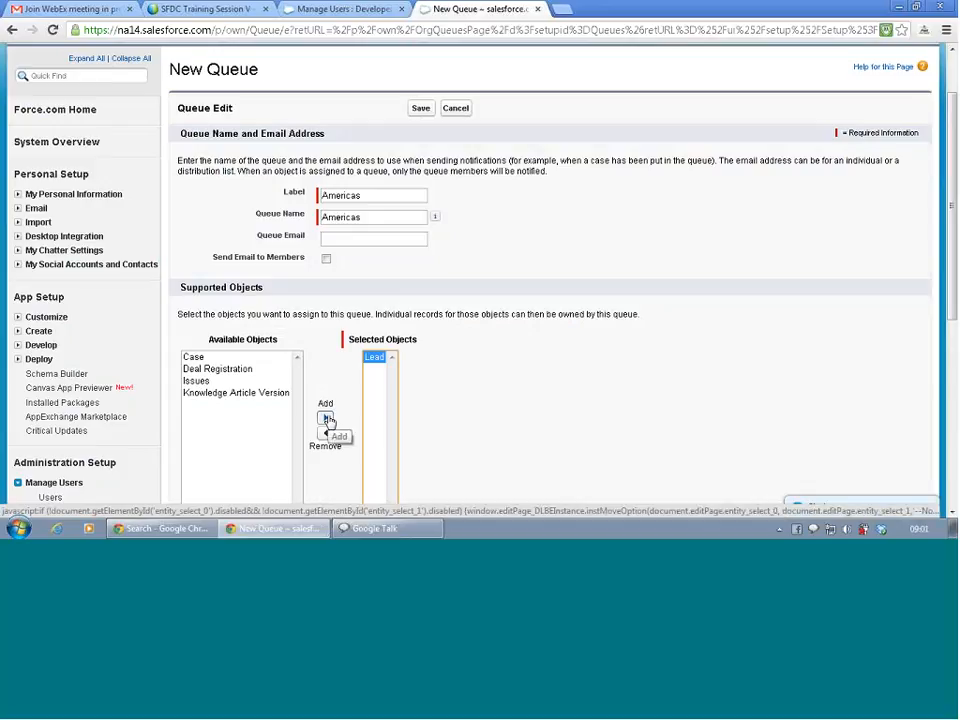
Add a user as the Americas queue's member and save the queue.
{"action": "scroll", "coordinate": [588, 388], "scroll_direction": "down", "scroll_amount": 2}
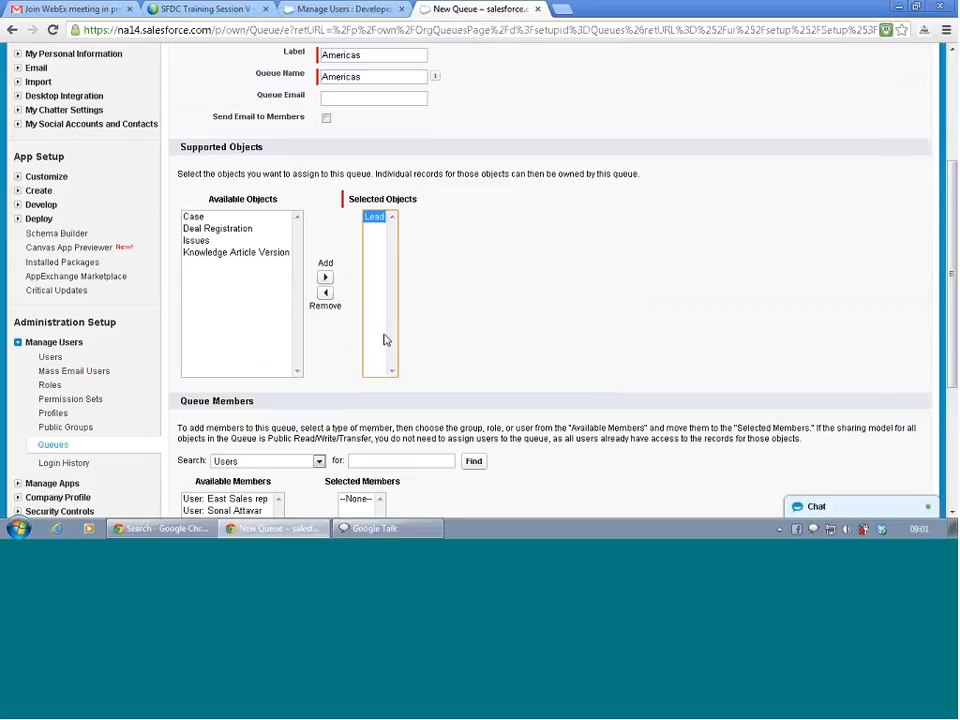
{"action": "scroll", "coordinate": [388, 343], "scroll_direction": "down", "scroll_amount": 3}
{"action": "left_click", "coordinate": [224, 267]}
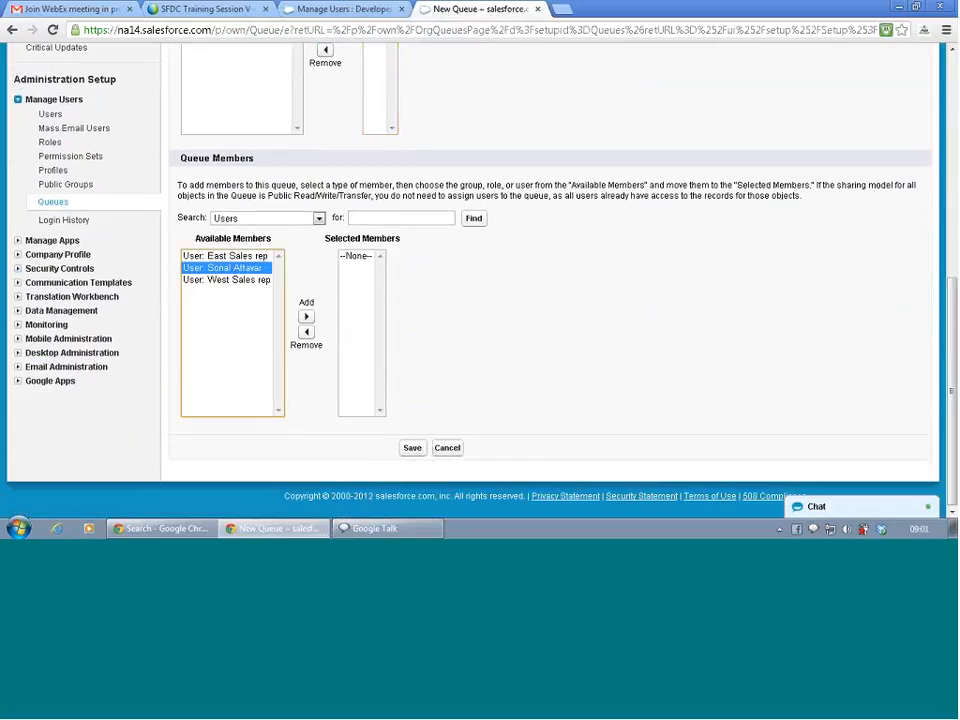
{"action": "left_click", "coordinate": [306, 316]}
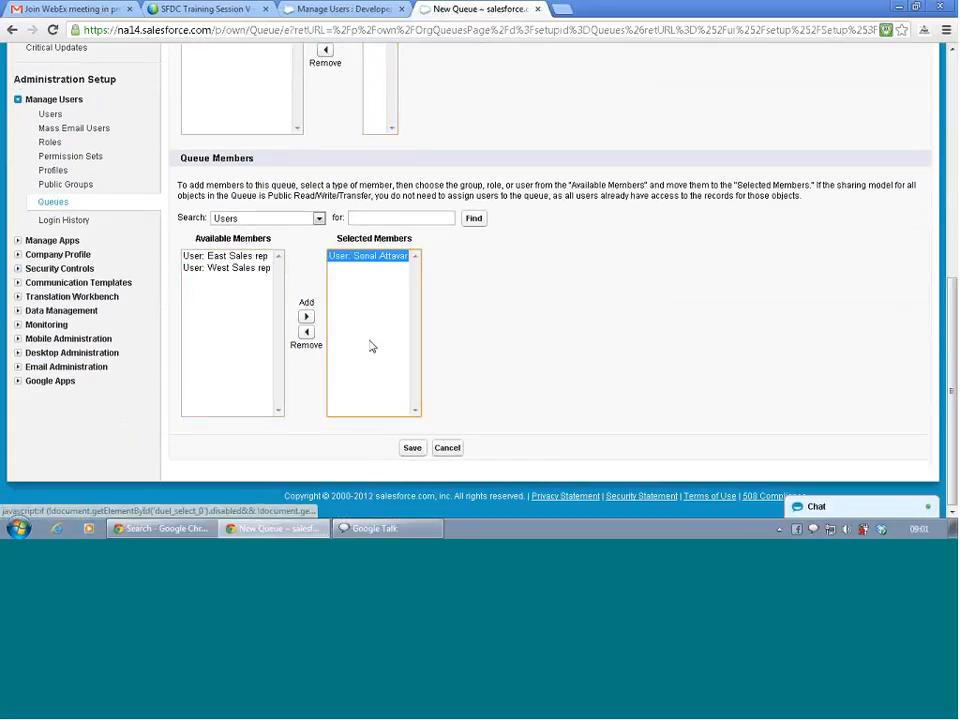
{"action": "left_click", "coordinate": [413, 450]}
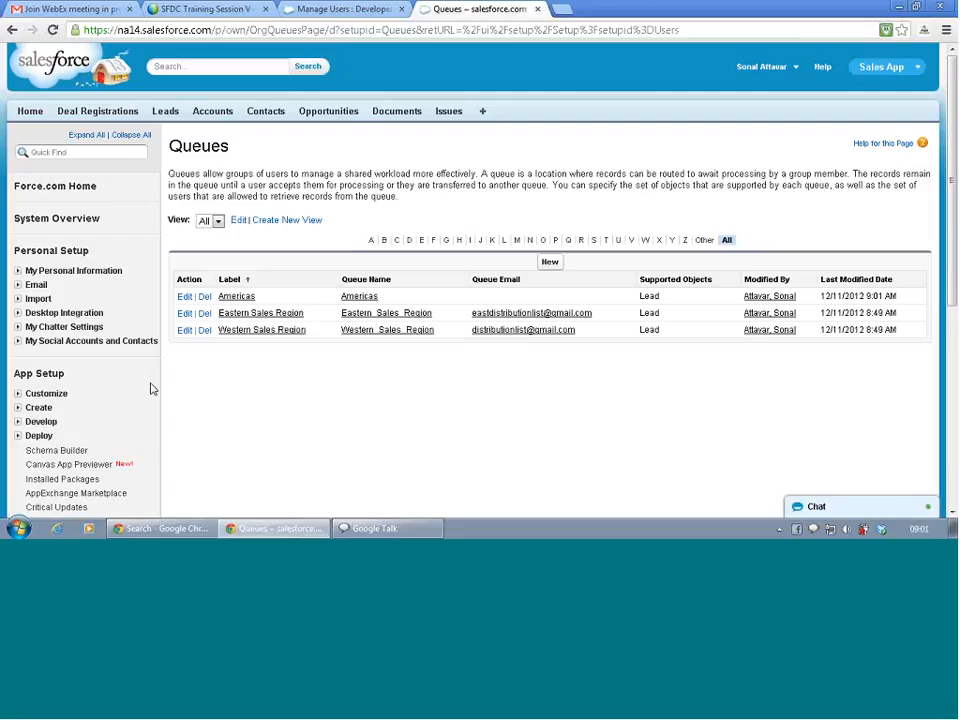
{"action": "scroll", "coordinate": [152, 388], "scroll_direction": "down", "scroll_amount": 2}
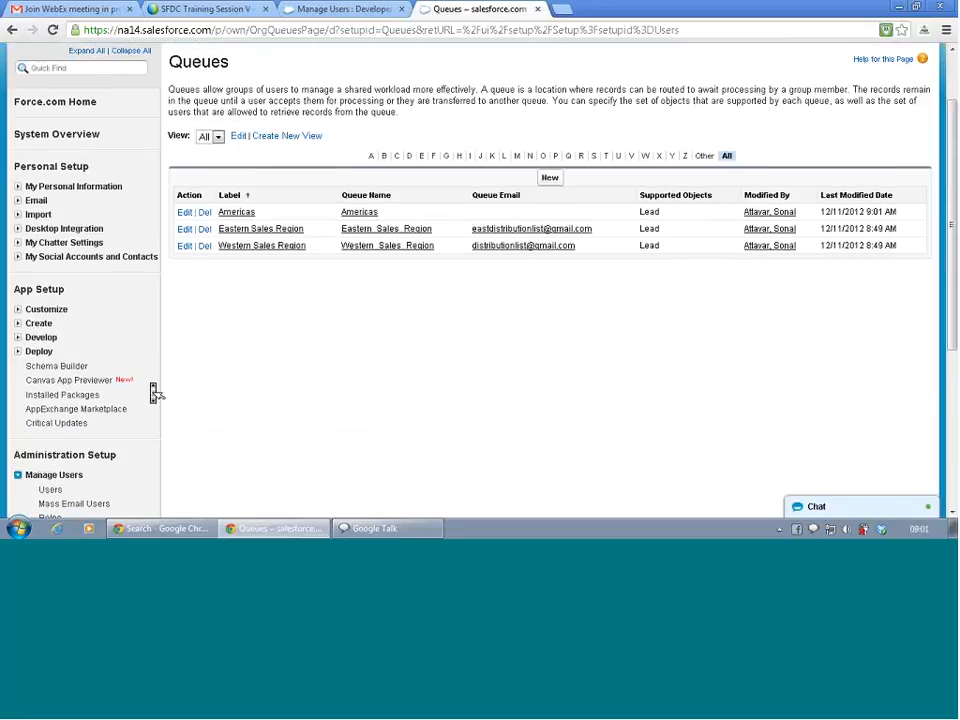
Navigate through Customize > Leads to the Lead Assignment Rules page.
{"action": "left_click", "coordinate": [18, 310]}
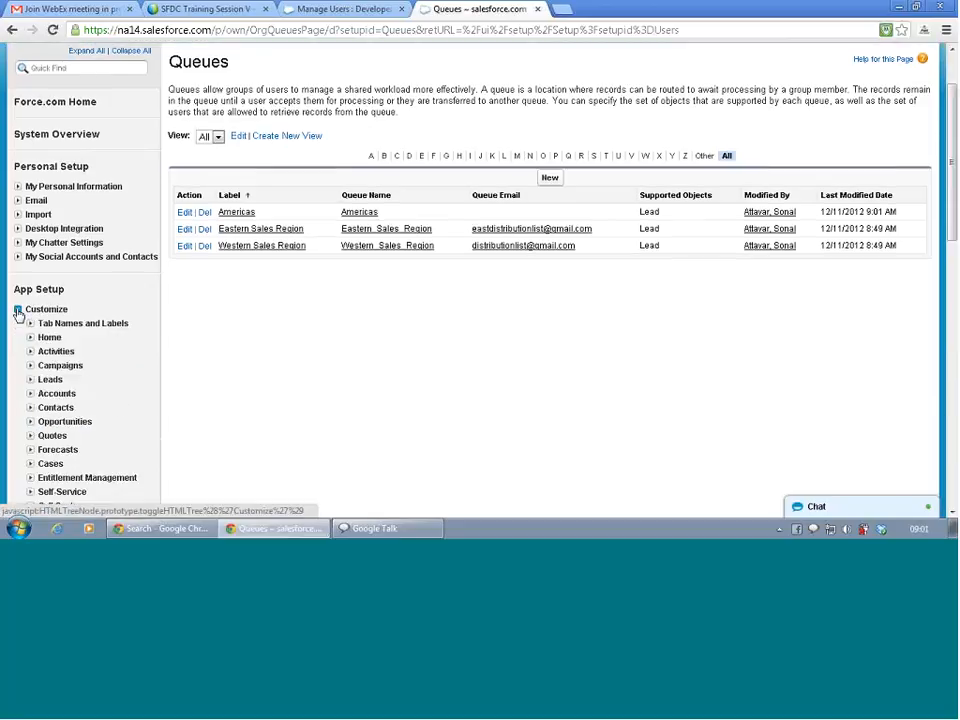
{"action": "left_click", "coordinate": [30, 379]}
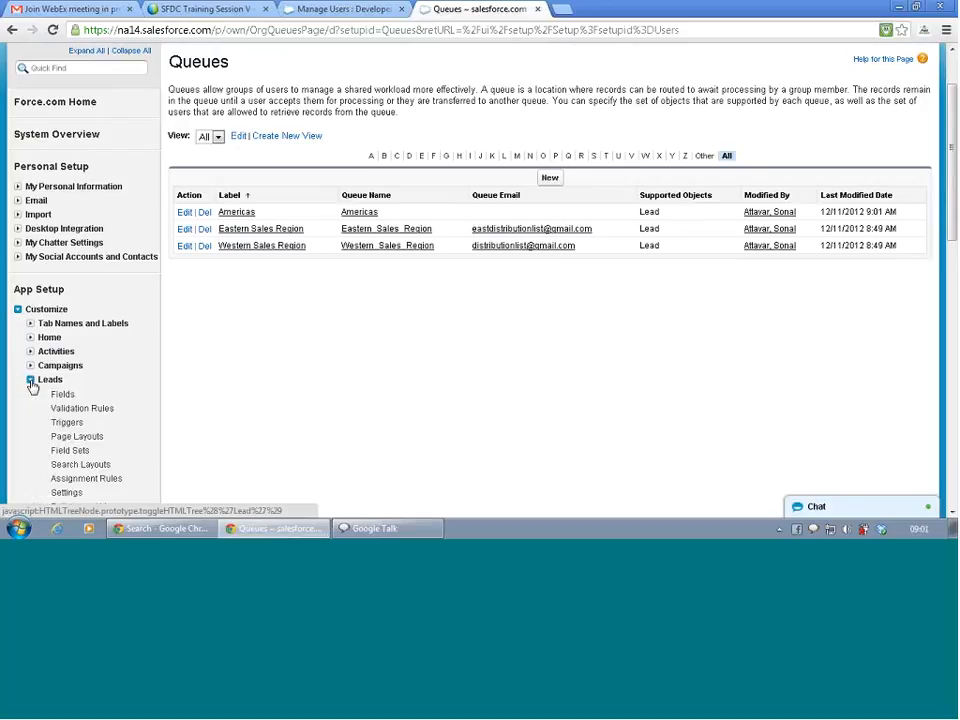
{"action": "left_click", "coordinate": [64, 394]}
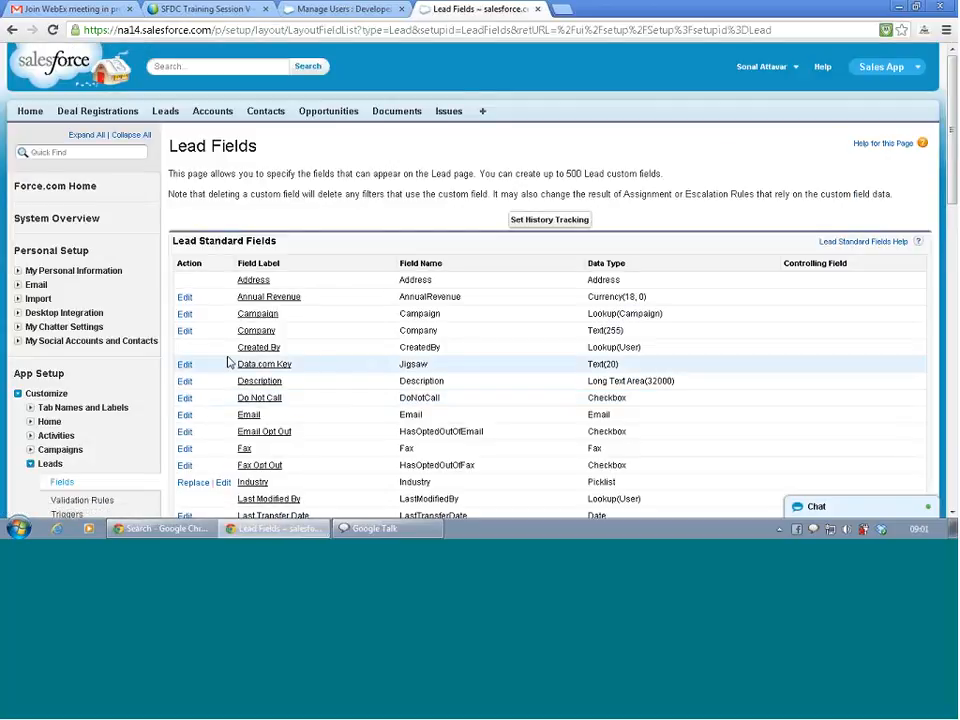
{"action": "key", "text": "BackSpace"}
{"action": "scroll", "coordinate": [27, 373], "scroll_direction": "down", "scroll_amount": 2}
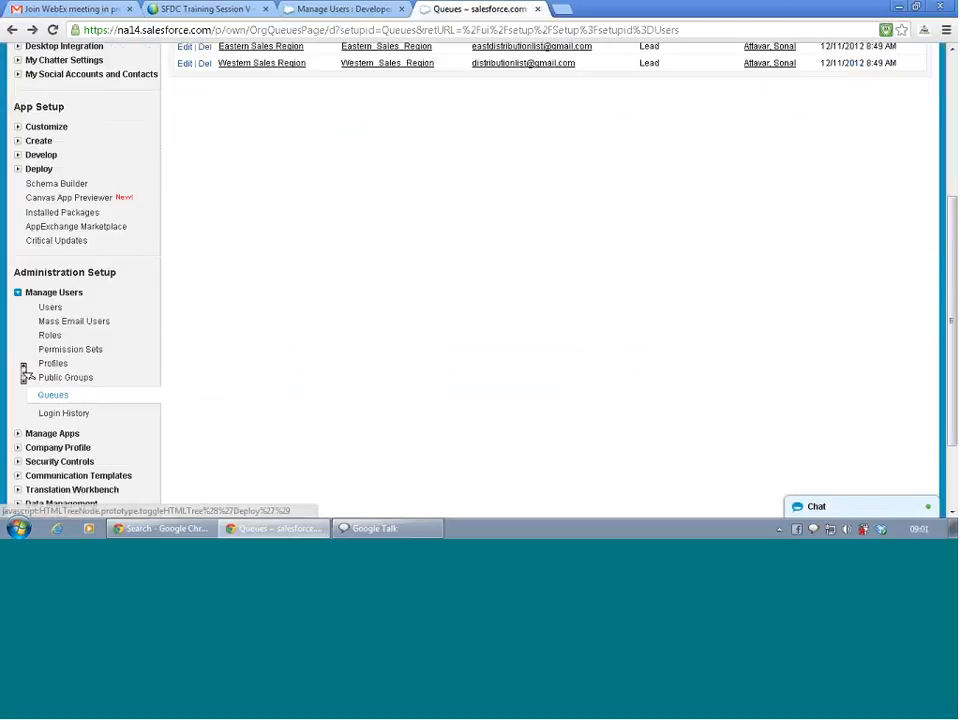
{"action": "scroll", "coordinate": [27, 373], "scroll_direction": "up", "scroll_amount": 2}
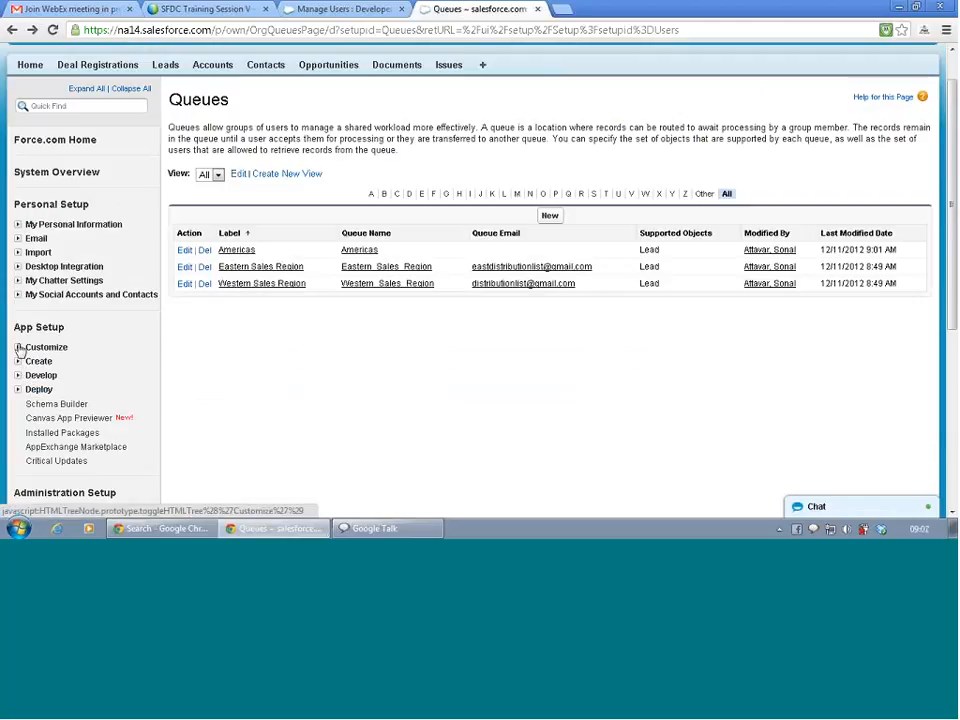
{"action": "left_click", "coordinate": [18, 347]}
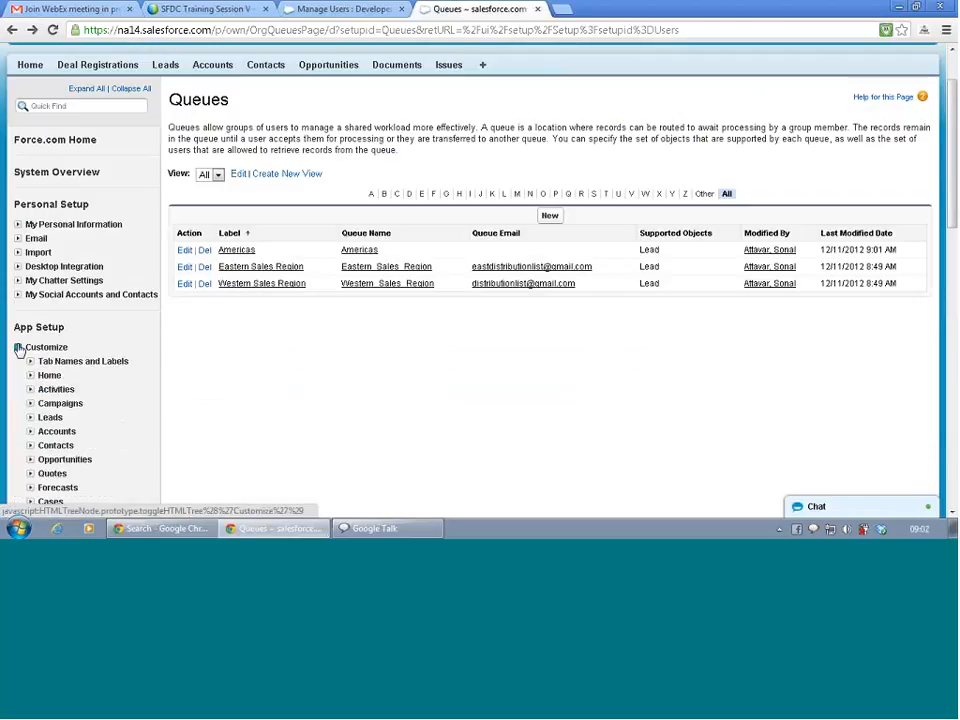
{"action": "left_click", "coordinate": [30, 418]}
{"action": "scroll", "coordinate": [144, 366], "scroll_direction": "down", "scroll_amount": 2}
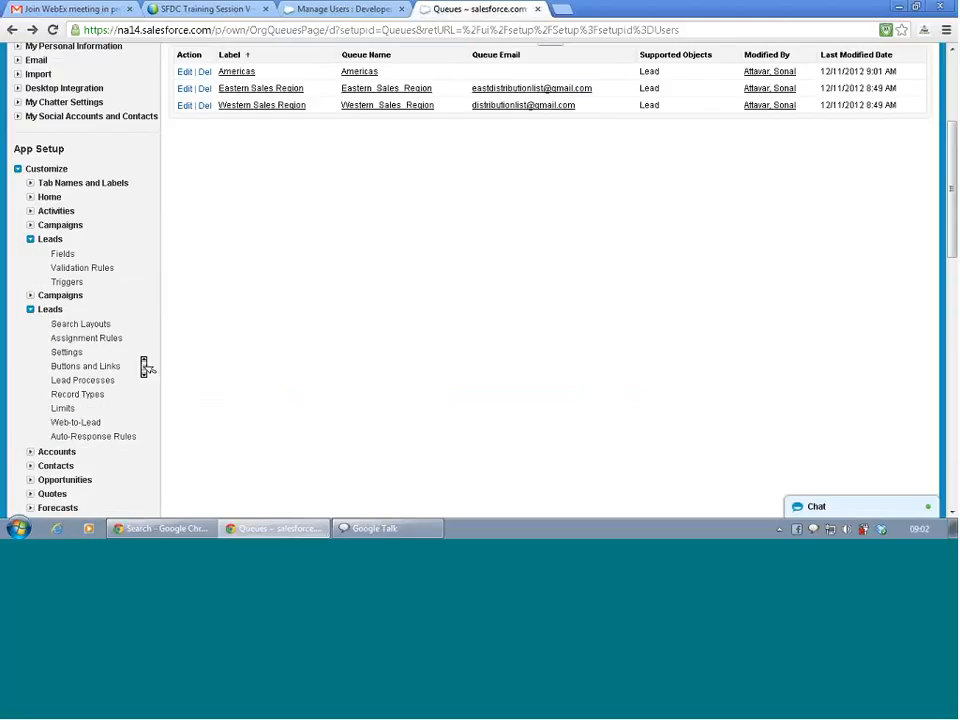
{"action": "left_click", "coordinate": [84, 340]}
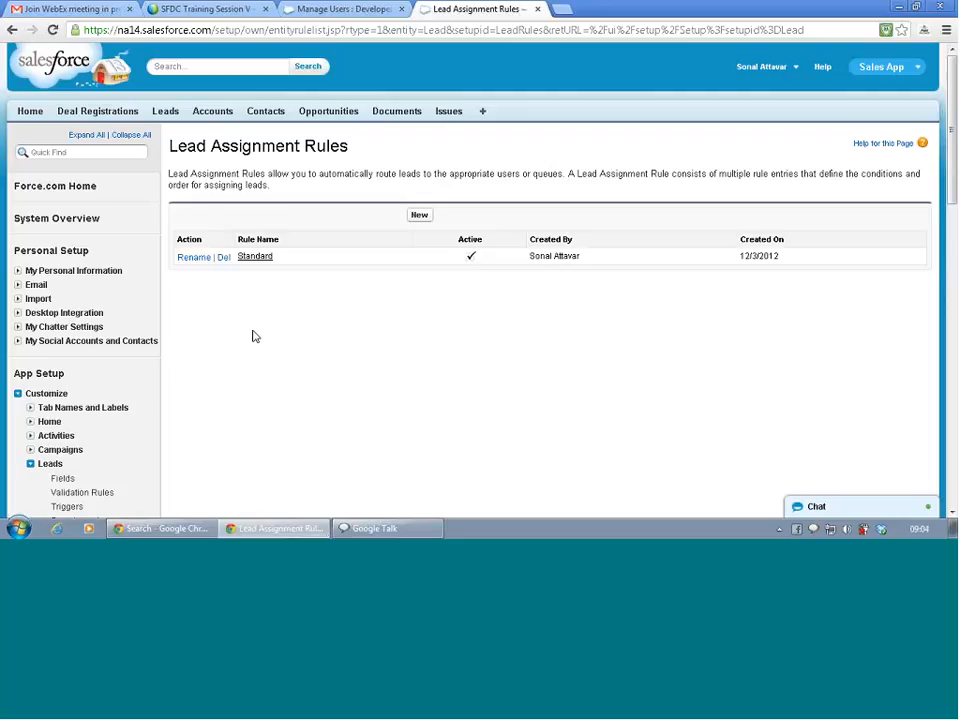
Open the Standard assignment rule and edit its entry 1.
{"action": "left_click", "coordinate": [259, 264]}
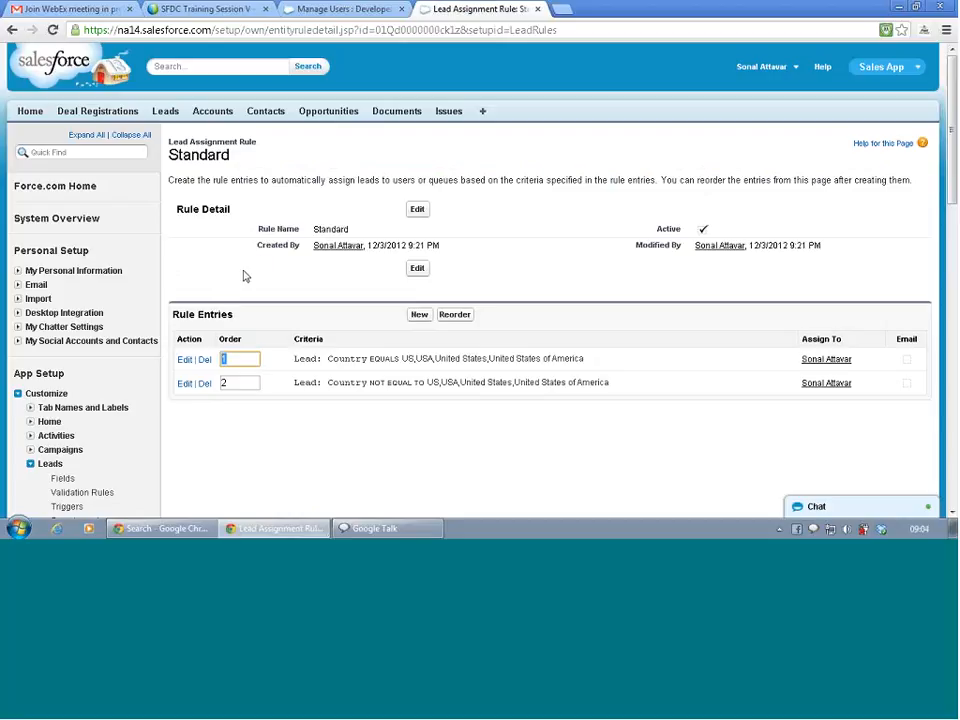
{"action": "left_click", "coordinate": [188, 362]}
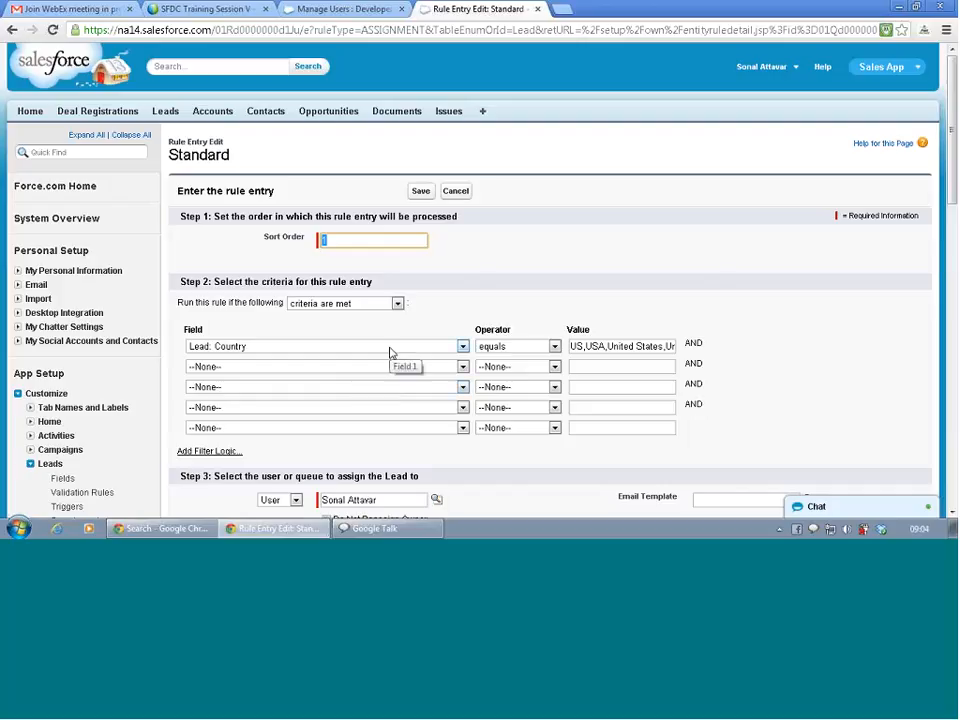
Change entry 1's criterion field to Lead: Sales region with value US-West.
{"action": "left_click", "coordinate": [390, 350]}
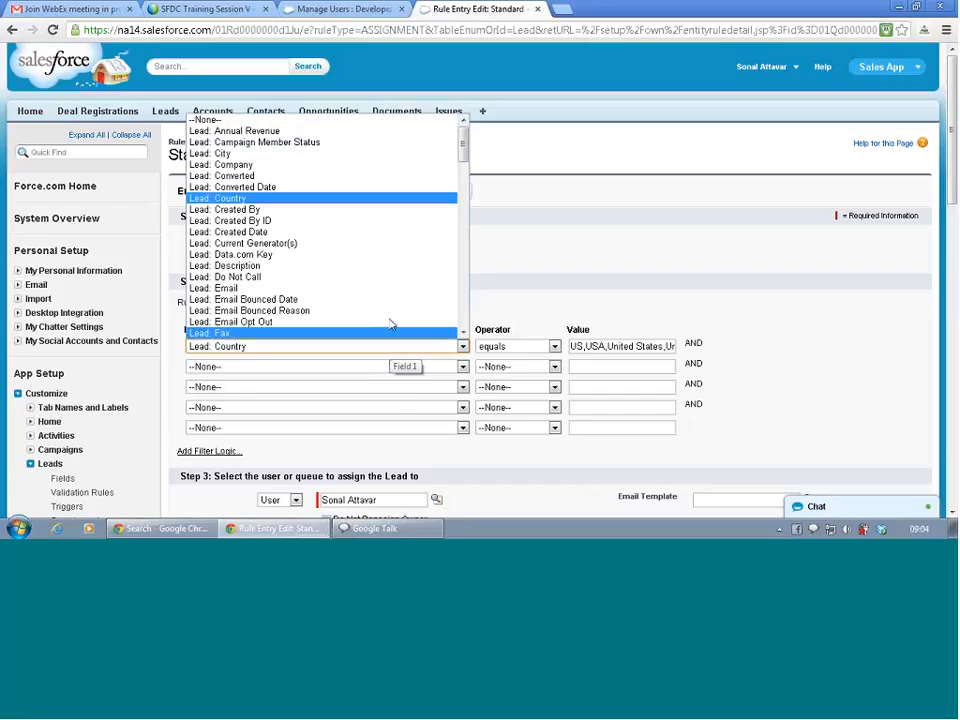
{"action": "scroll", "coordinate": [375, 268], "scroll_direction": "down", "scroll_amount": 3}
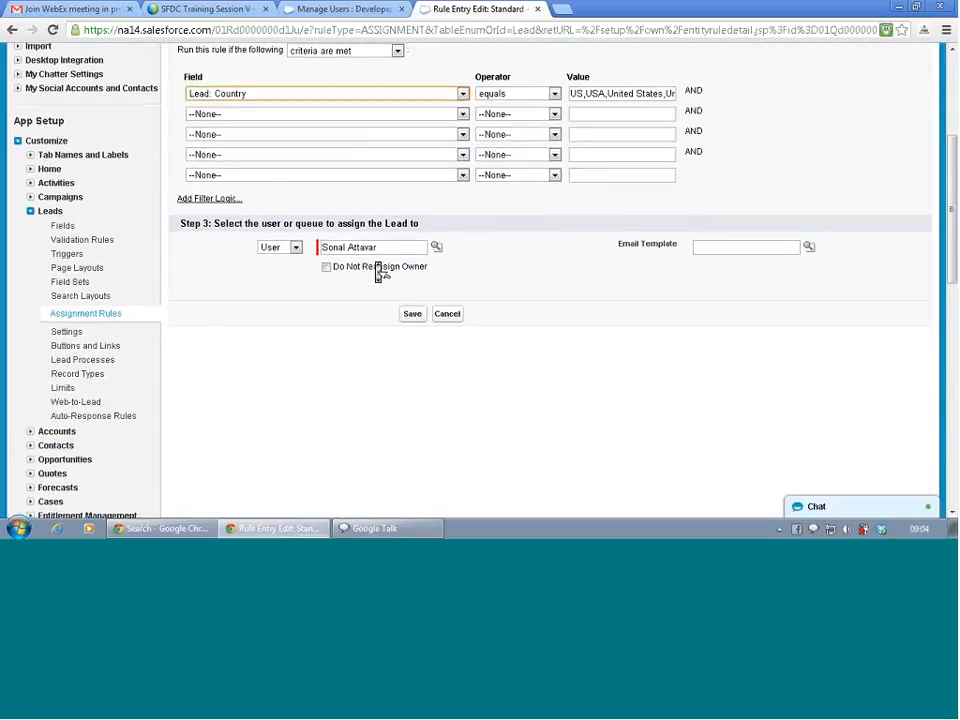
{"action": "scroll", "coordinate": [375, 266], "scroll_direction": "up", "scroll_amount": 3}
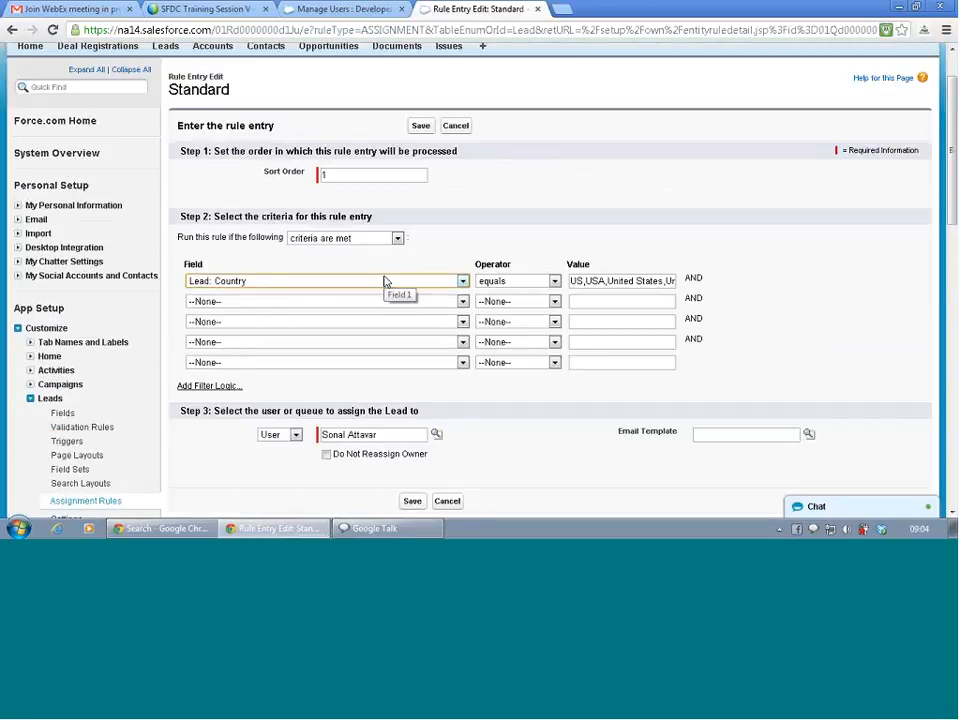
{"action": "left_click", "coordinate": [462, 282]}
{"action": "left_click_drag", "start_coordinate": [462, 303], "coordinate": [467, 360]}
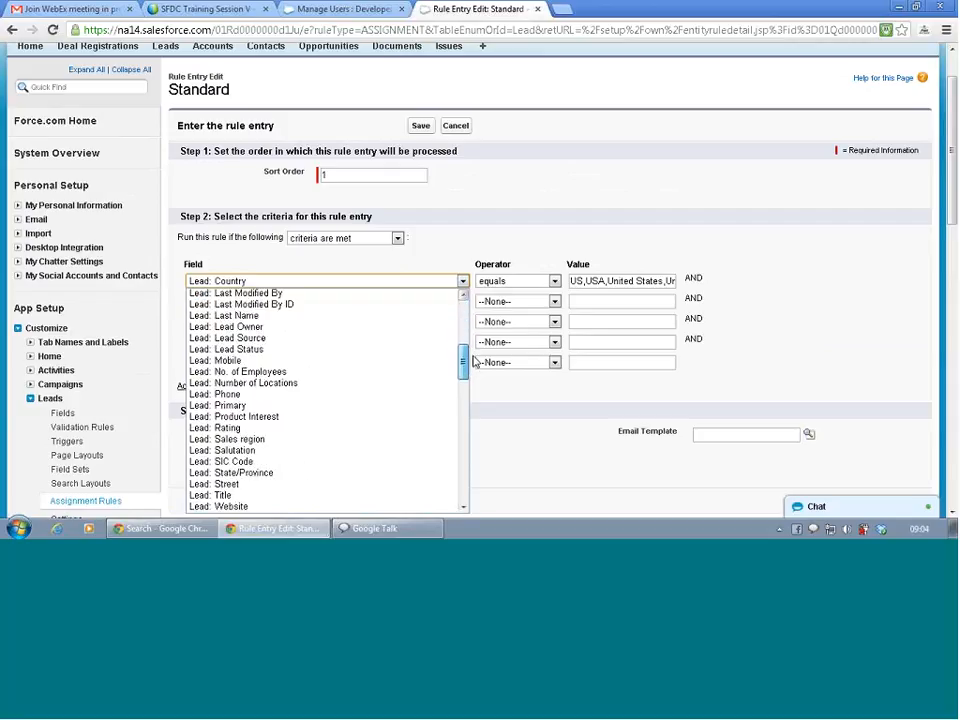
{"action": "left_click", "coordinate": [310, 440]}
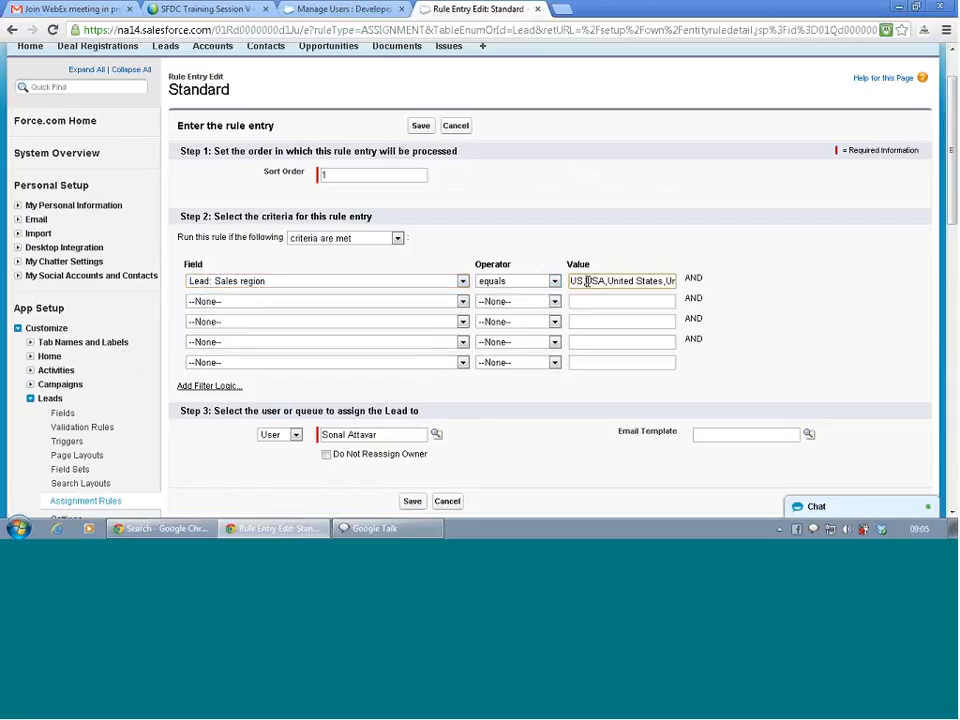
{"action": "triple_click", "coordinate": [588, 283]}
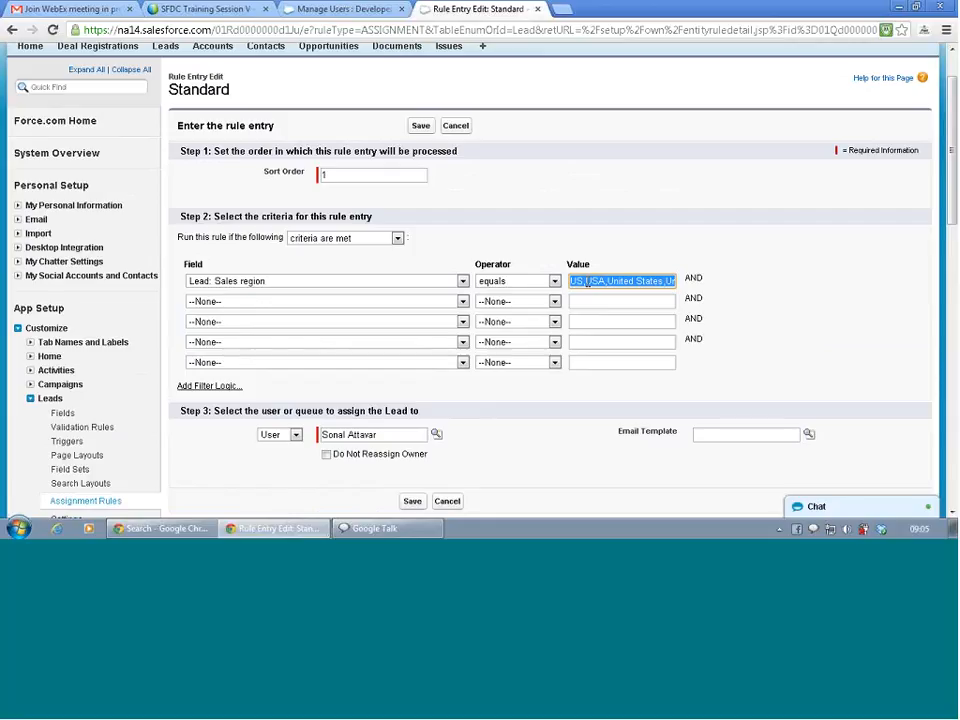
{"action": "type", "text": "US"}
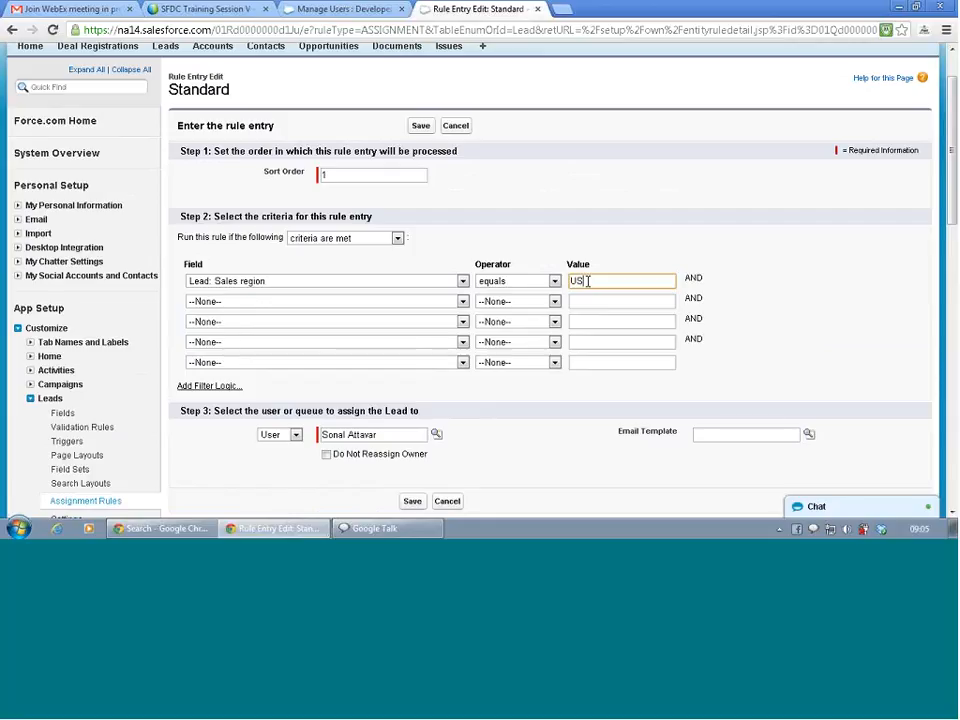
{"action": "type", "text": "-West"}
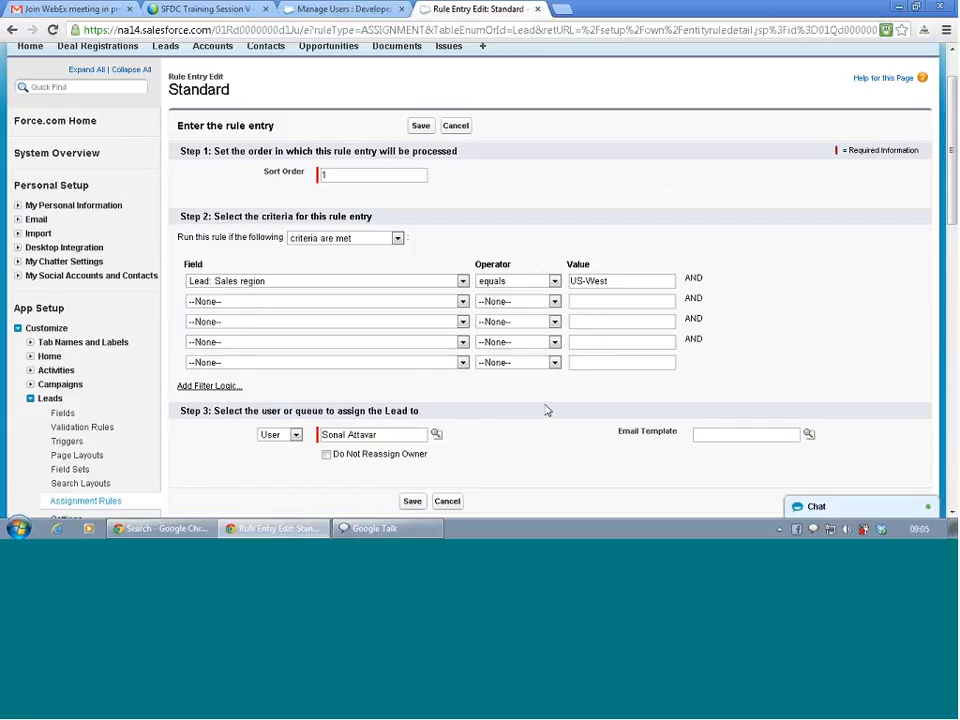
Switch the assignee type to Queue and search the lookup for 'US' and 'US-W'.
{"action": "left_click", "coordinate": [295, 435]}
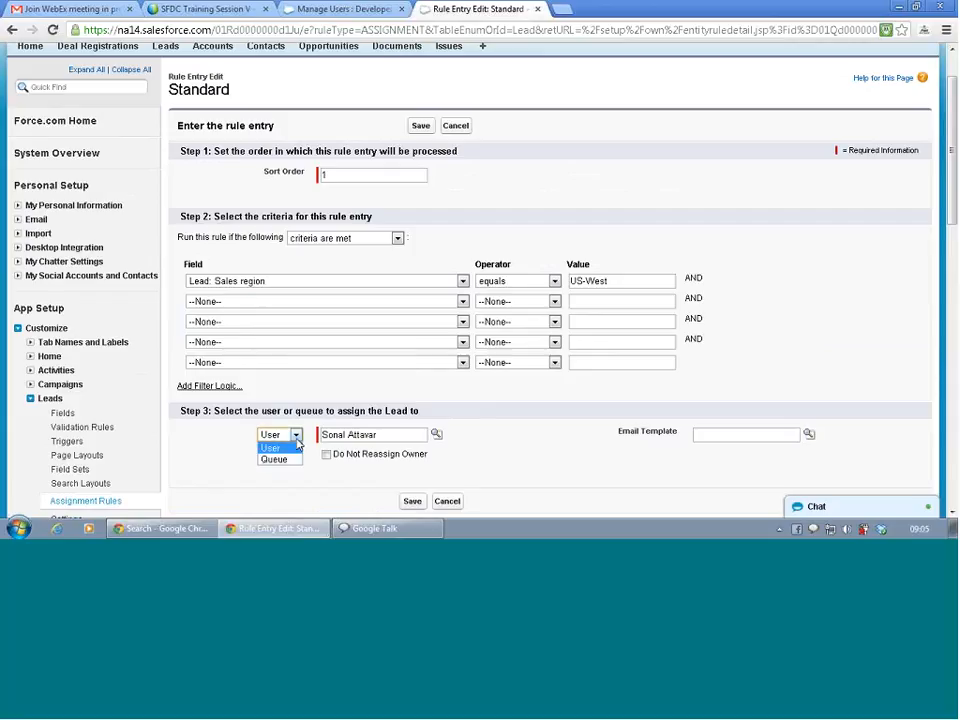
{"action": "left_click", "coordinate": [292, 462]}
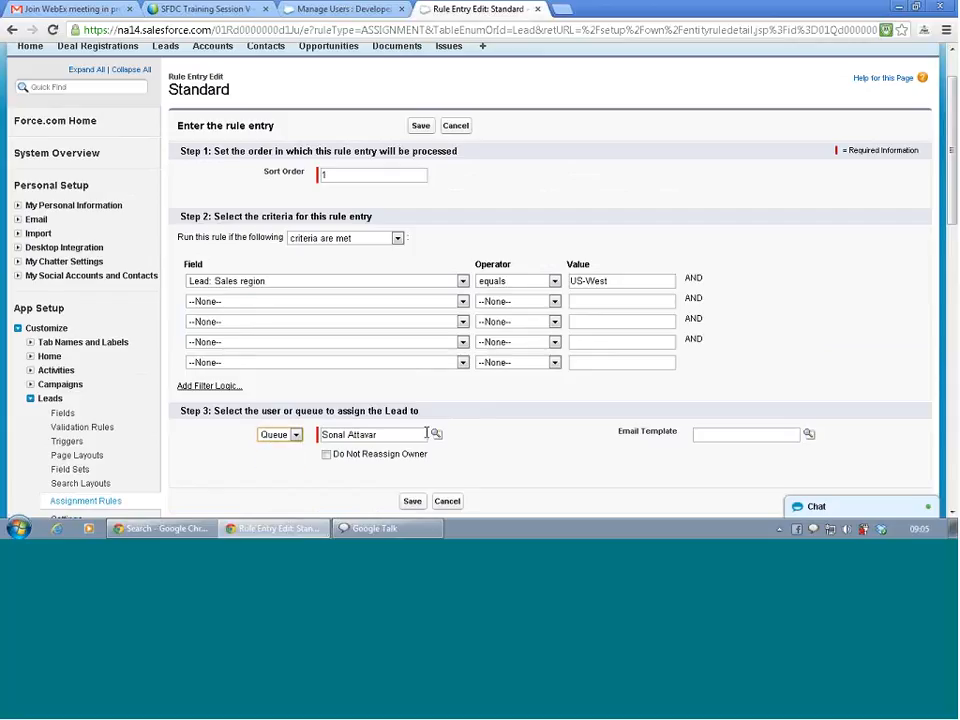
{"action": "left_click", "coordinate": [437, 436]}
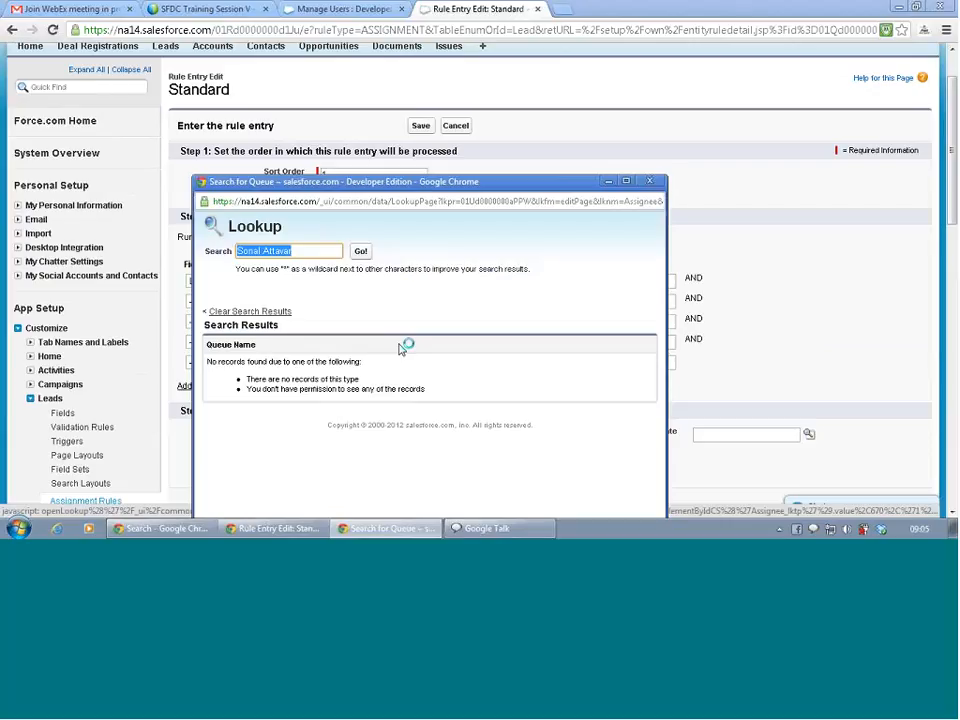
{"action": "type", "text": "US"}
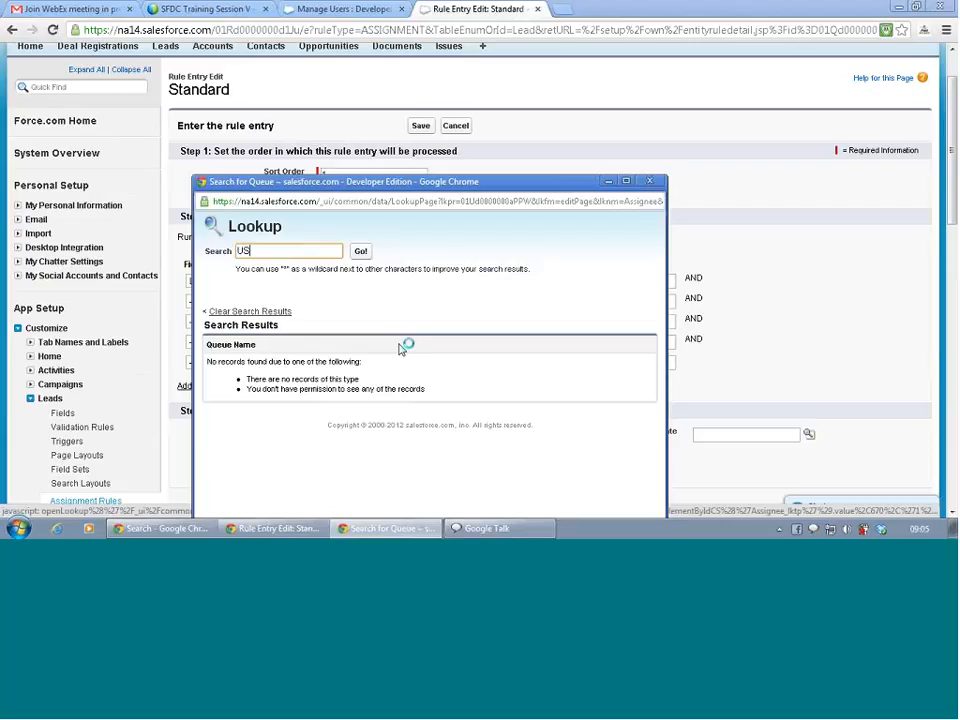
{"action": "left_click", "coordinate": [362, 253]}
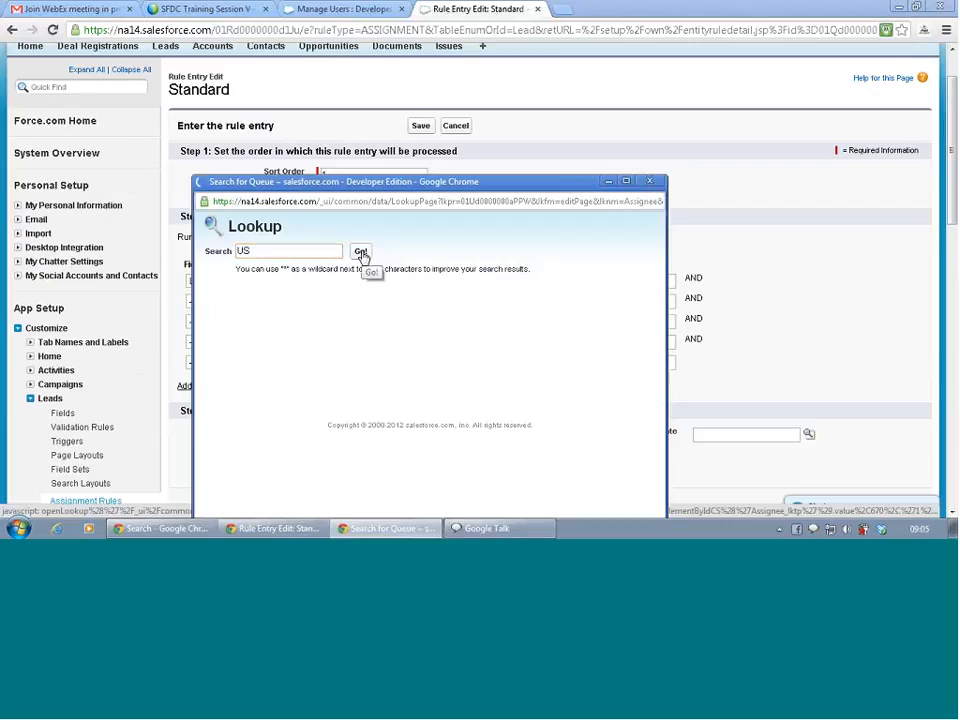
{"action": "left_click", "coordinate": [281, 250]}
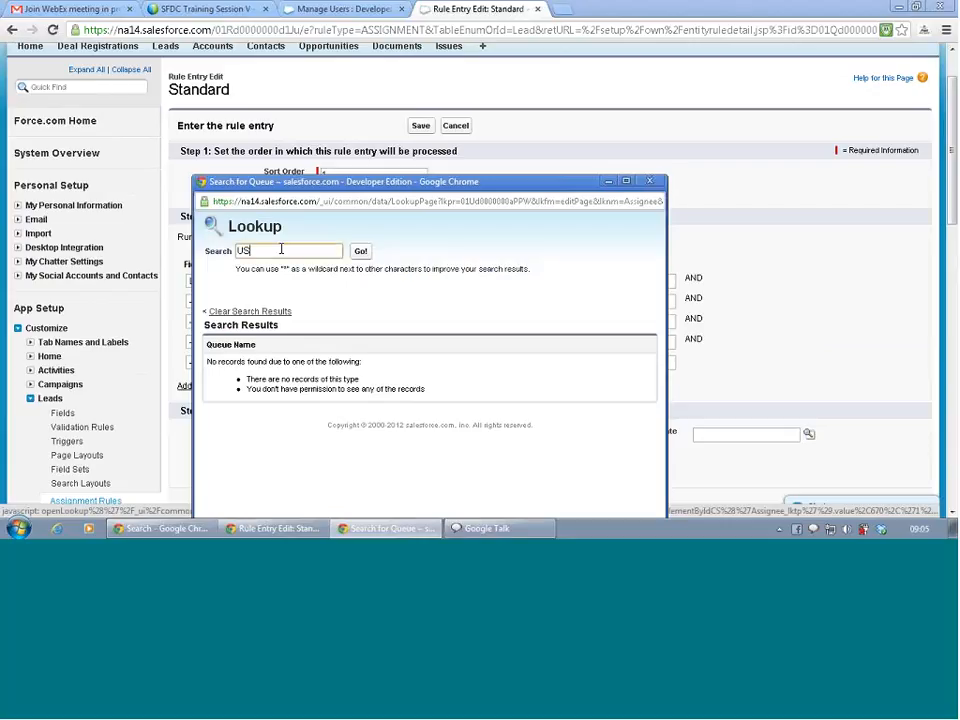
{"action": "type", "text": "-W"}
{"action": "left_click", "coordinate": [362, 254]}
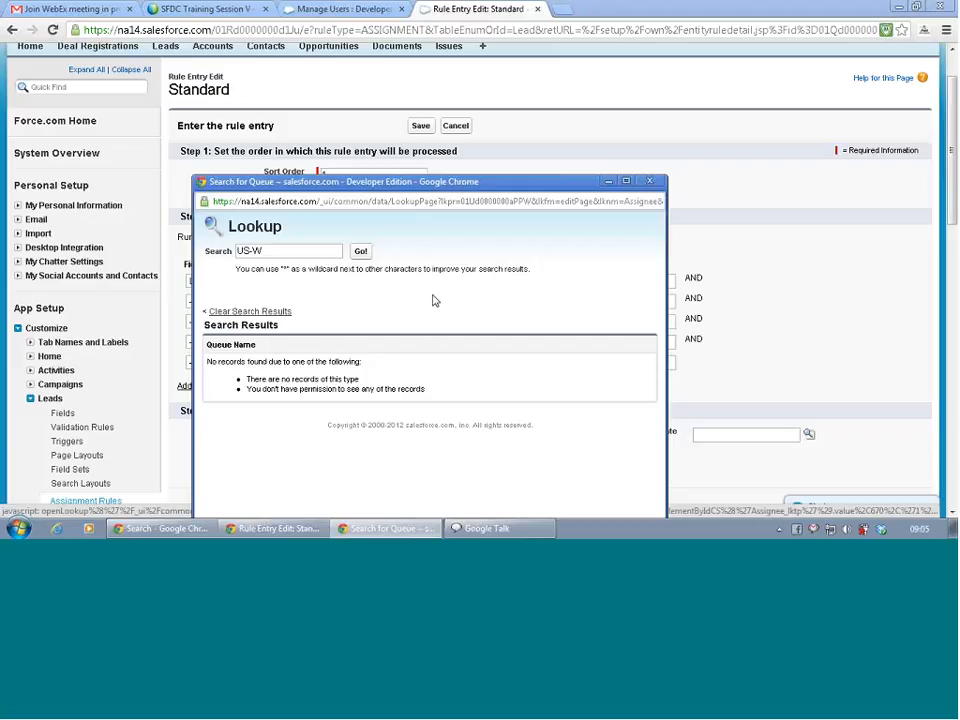
{"action": "left_click", "coordinate": [649, 182]}
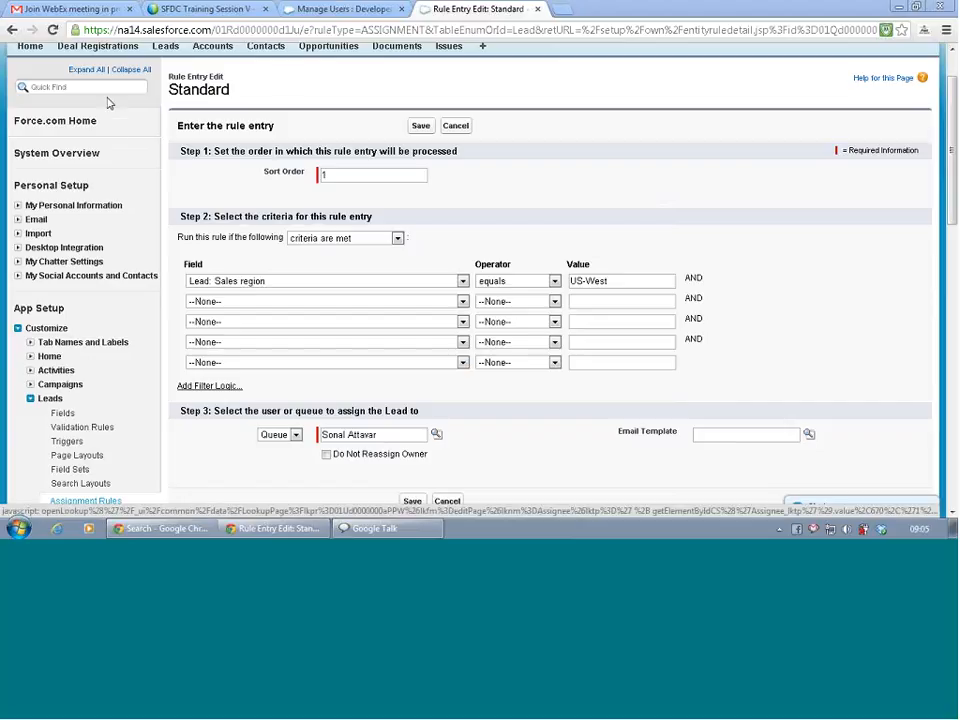
Check the existing queues, then assign the entry to the Western Sales Region queue.
{"action": "left_click", "coordinate": [335, 9]}
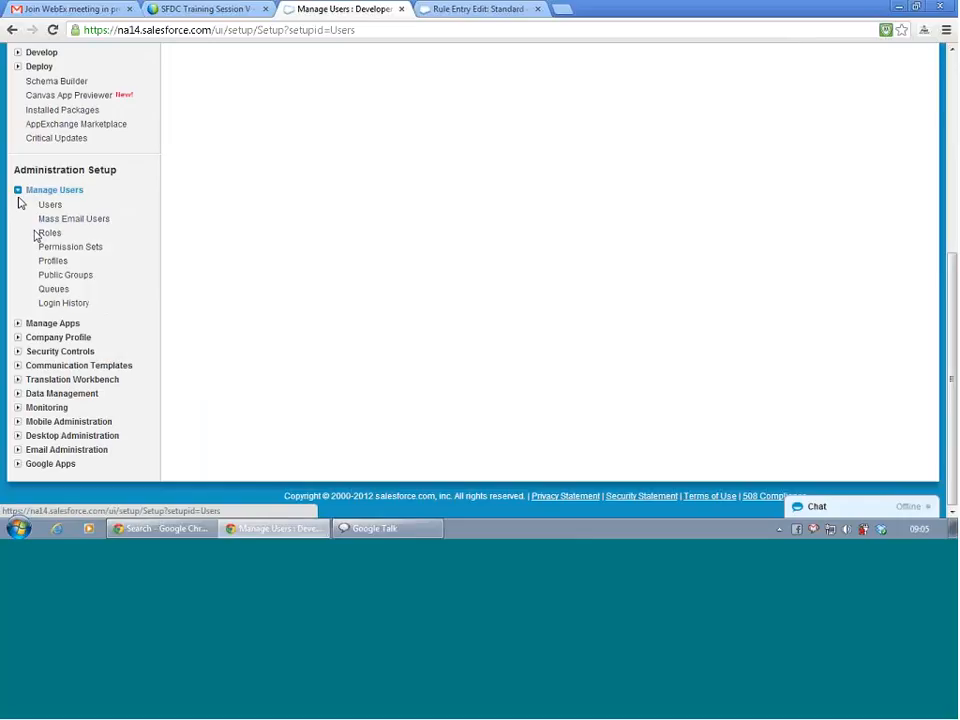
{"action": "left_click", "coordinate": [55, 289]}
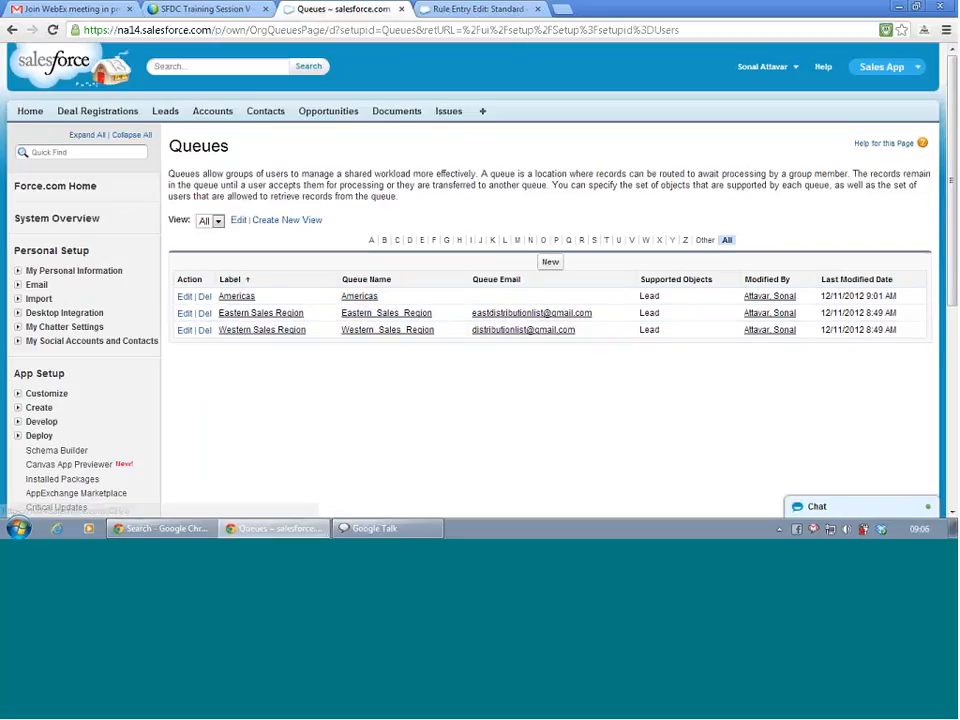
{"action": "left_click", "coordinate": [478, 9]}
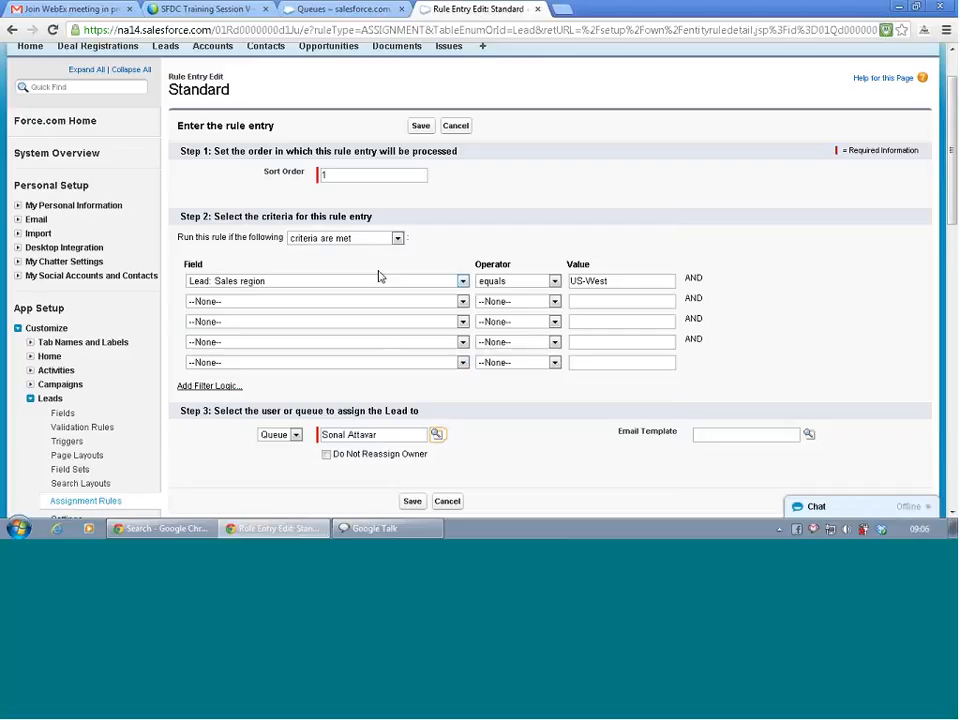
{"action": "left_click", "coordinate": [436, 434]}
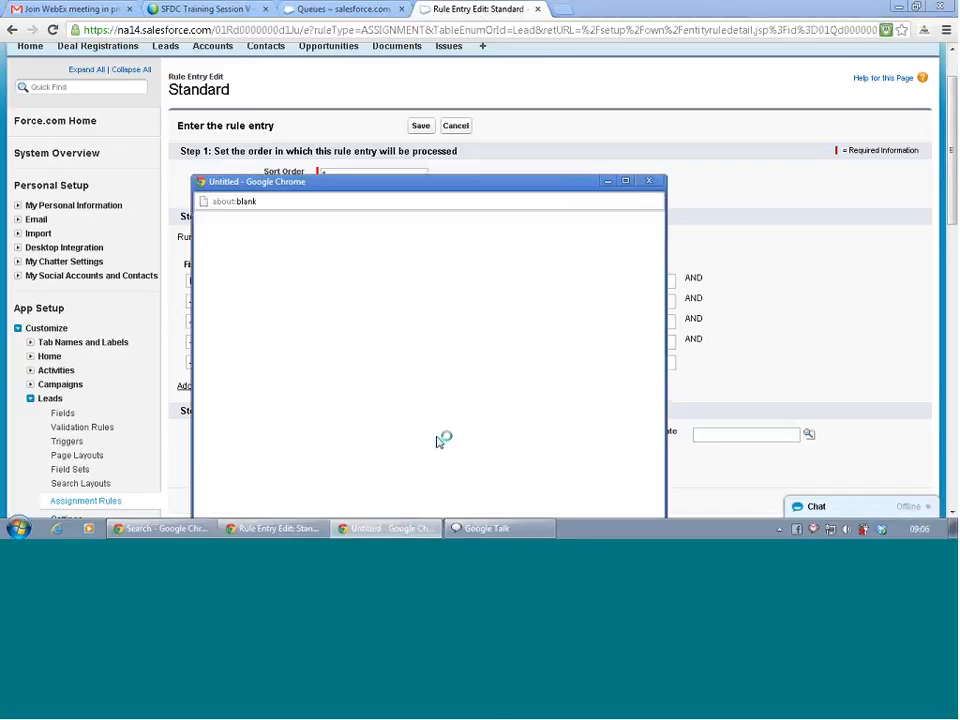
{"action": "type", "text": "We"}
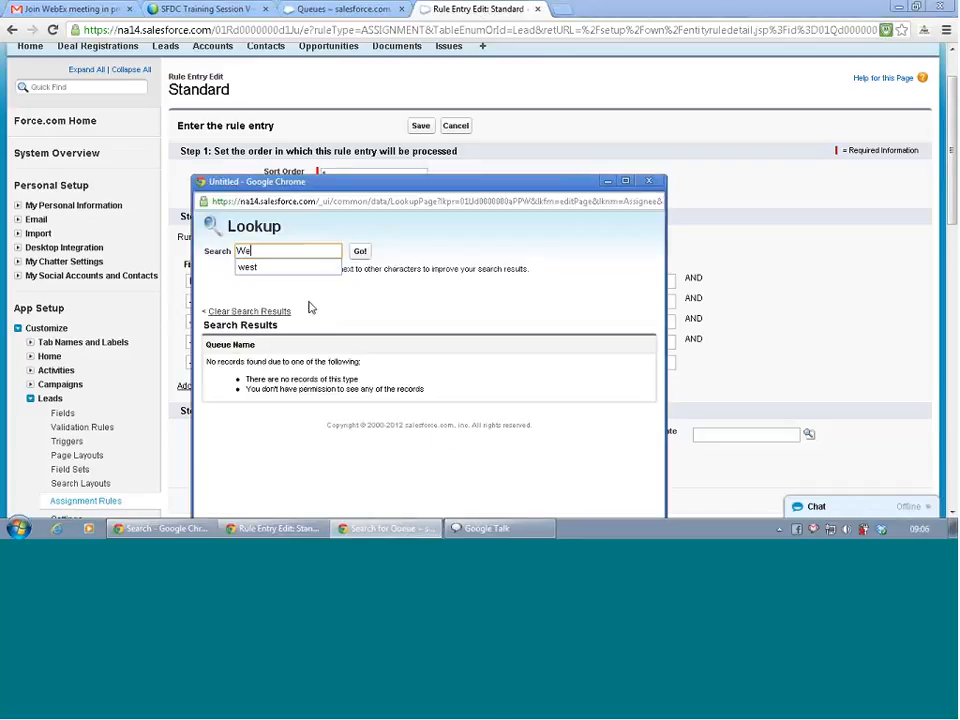
{"action": "type", "text": "srt"}
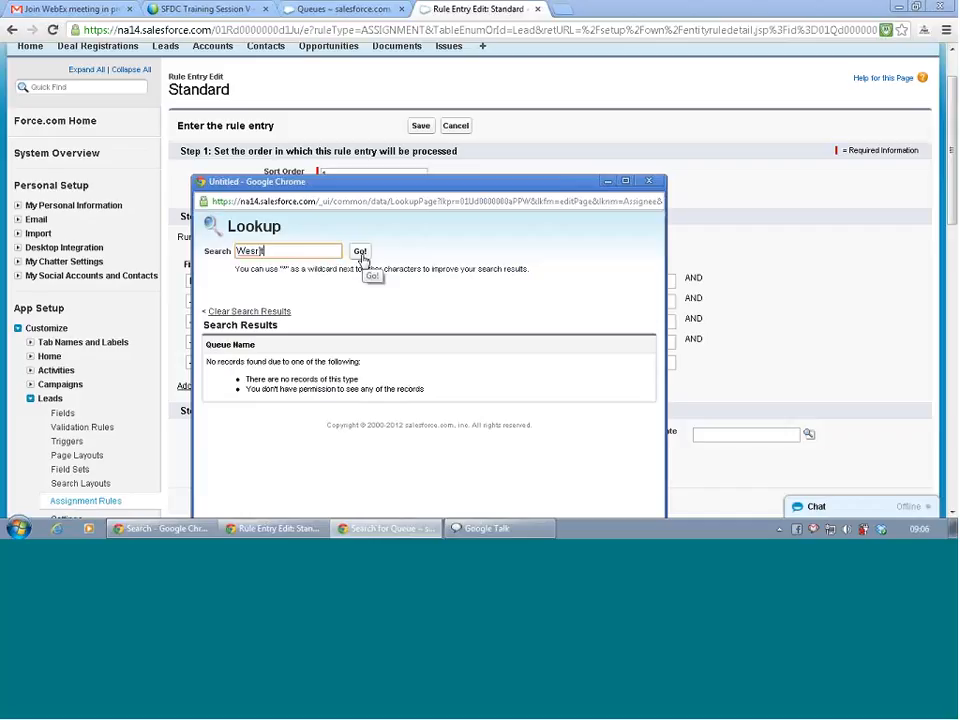
{"action": "key", "text": "BackSpace"}
{"action": "key", "text": "BackSpace"}
{"action": "type", "text": "t"}
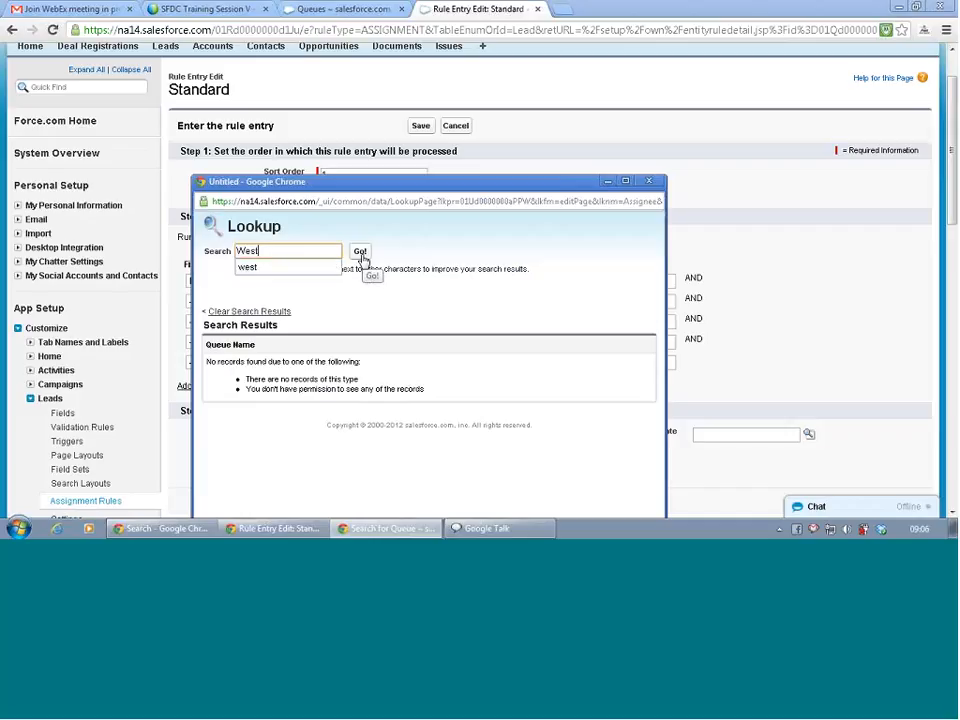
{"action": "left_click", "coordinate": [361, 252]}
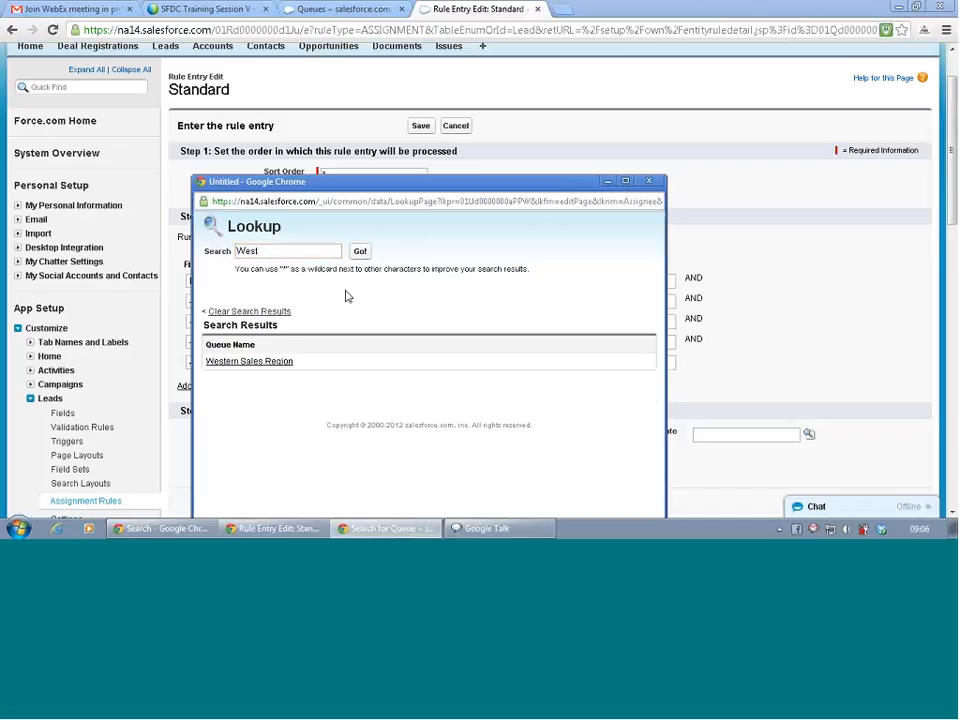
{"action": "left_click", "coordinate": [266, 361]}
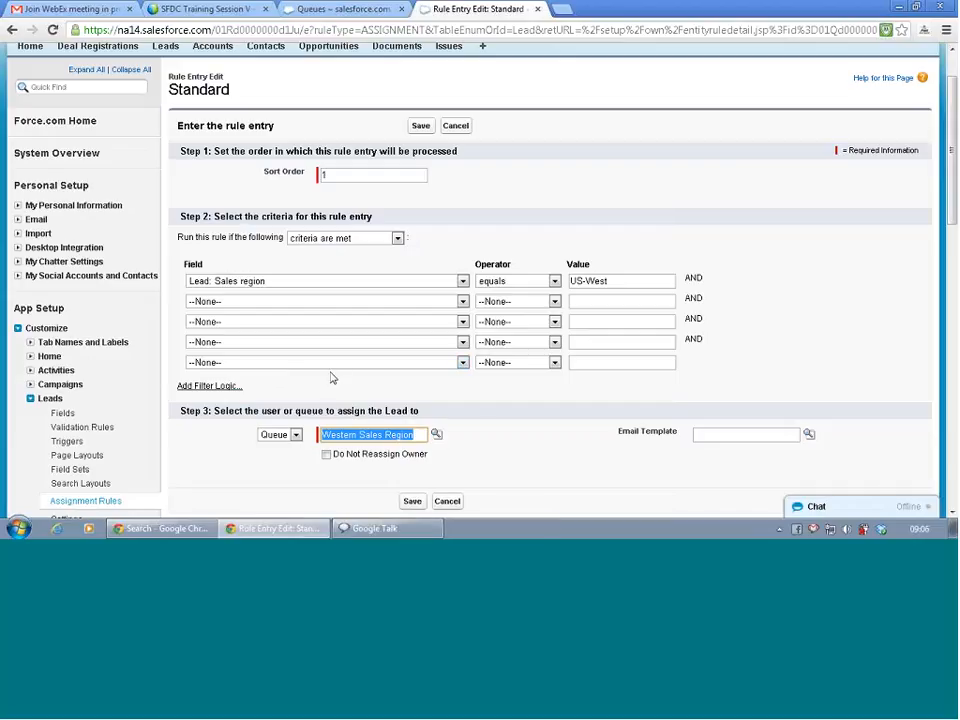
{"action": "scroll", "coordinate": [486, 427], "scroll_direction": "down", "scroll_amount": 1}
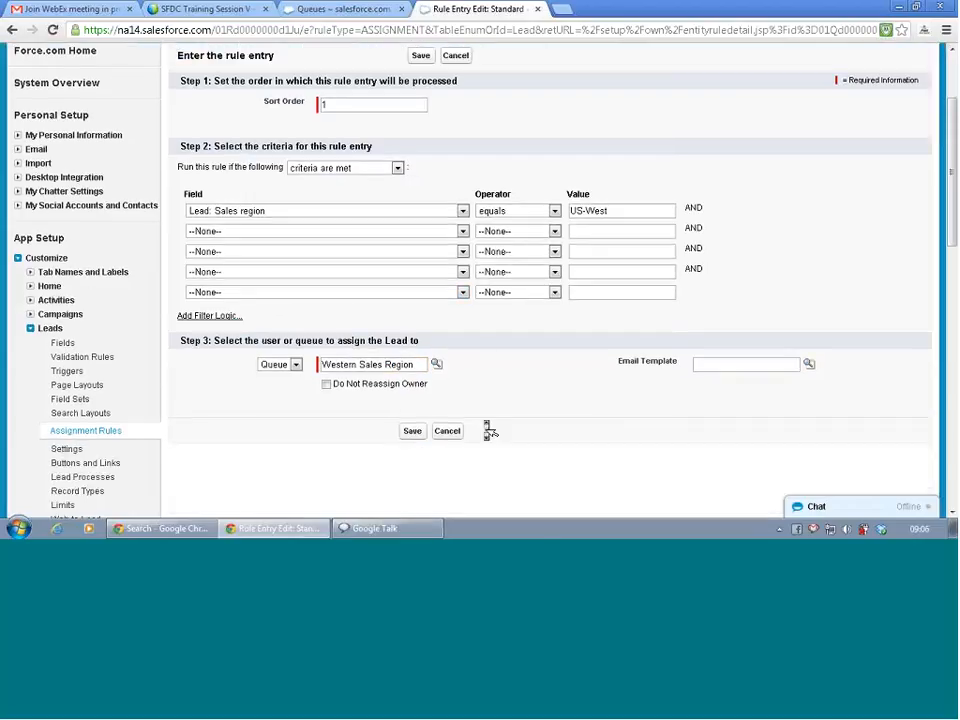
Save the US-West entry and set entry 2's criterion to Sales region equals US-East.
{"action": "left_click", "coordinate": [410, 433]}
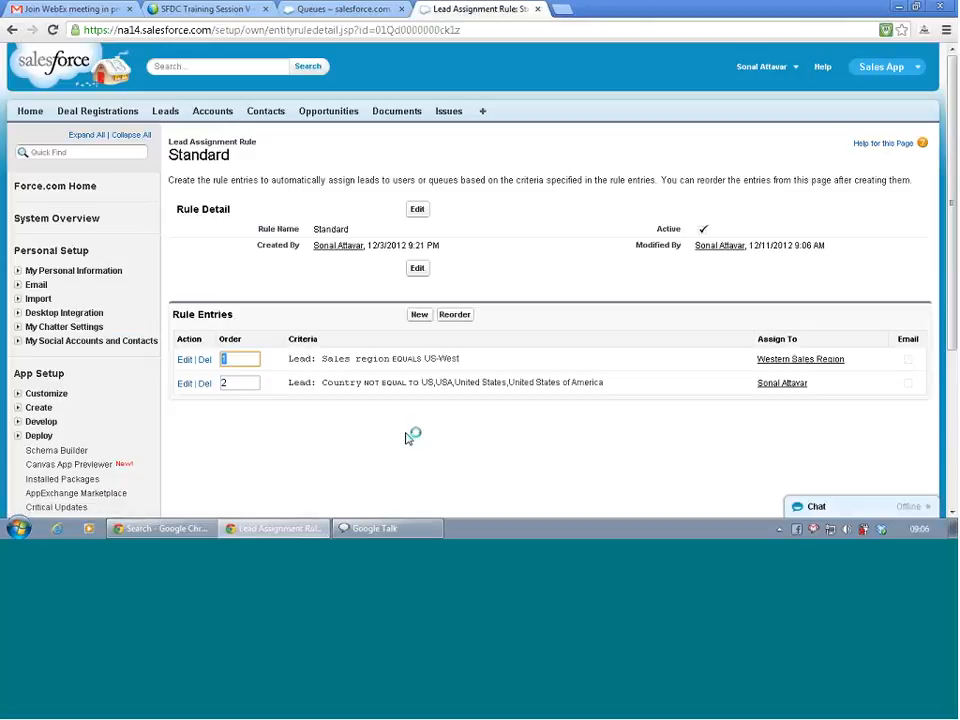
{"action": "left_click", "coordinate": [185, 385]}
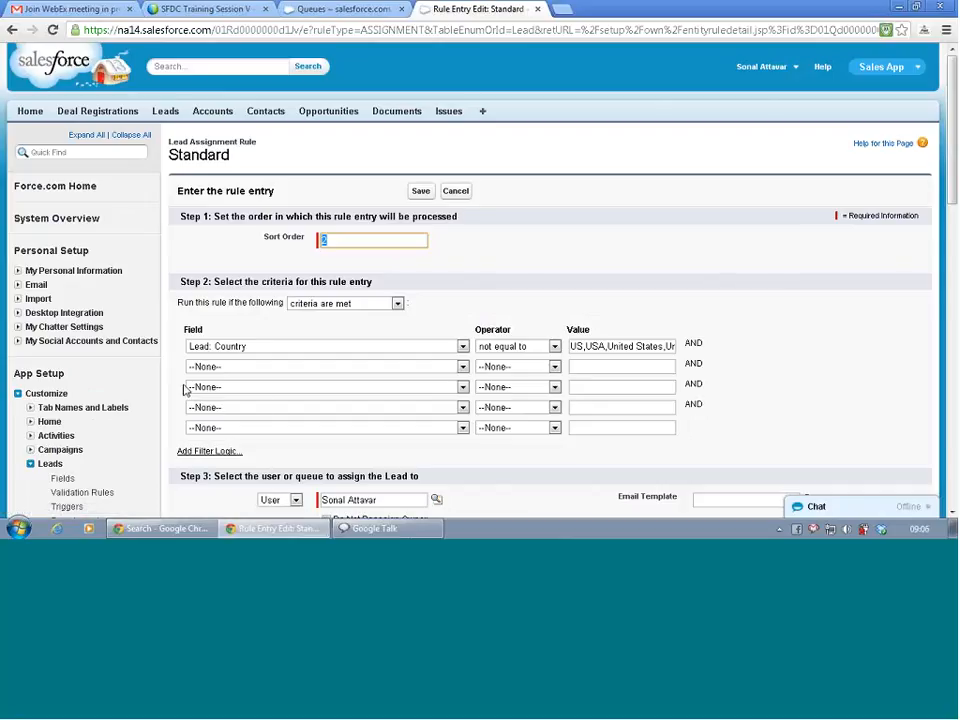
{"action": "left_click", "coordinate": [357, 347]}
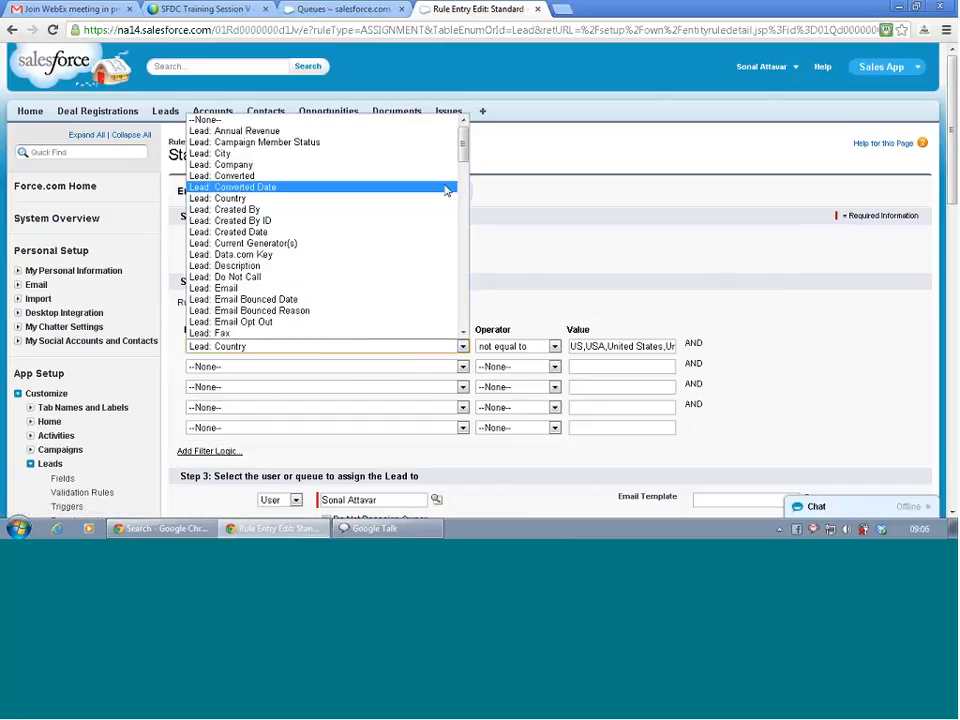
{"action": "left_click_drag", "start_coordinate": [461, 161], "coordinate": [461, 212]}
{"action": "left_click", "coordinate": [259, 139]}
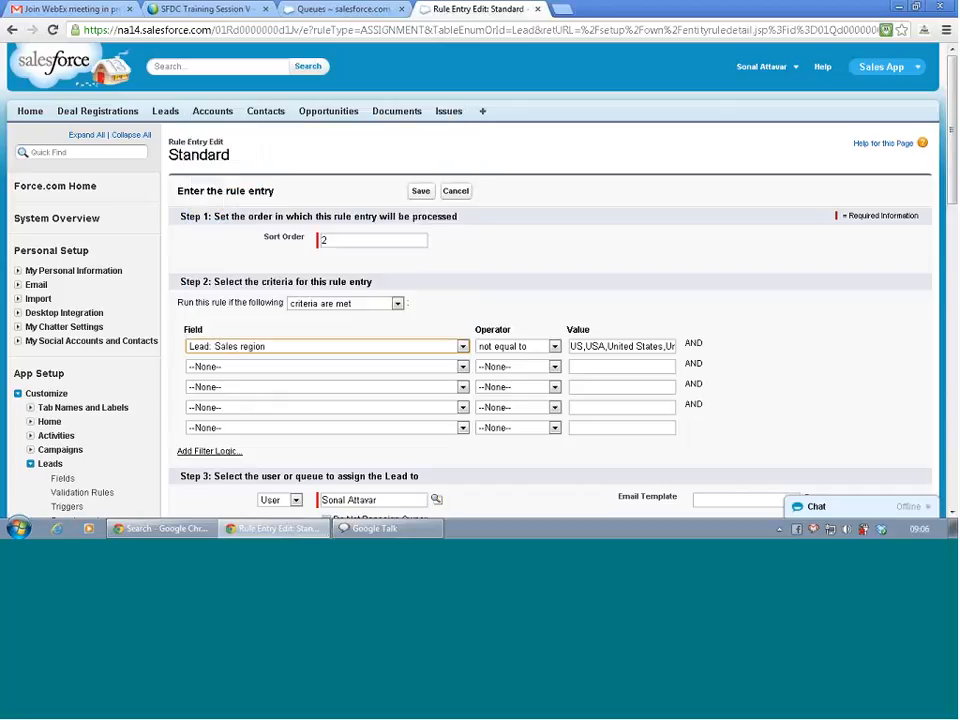
{"action": "left_click", "coordinate": [545, 346]}
{"action": "left_click", "coordinate": [525, 369]}
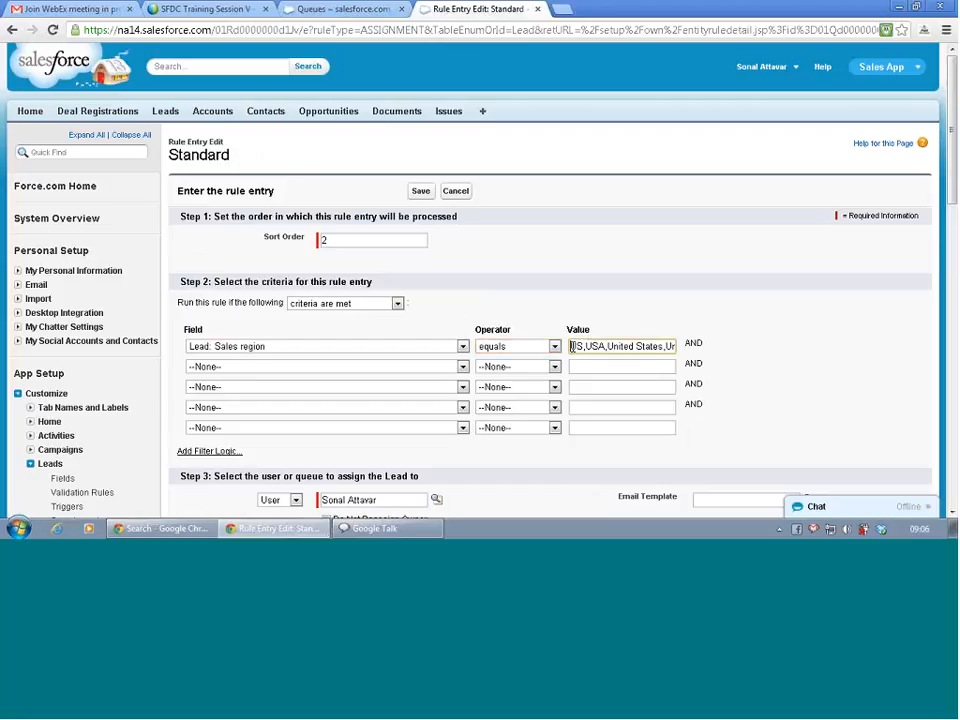
{"action": "left_click_drag", "start_coordinate": [586, 346], "coordinate": [823, 314]}
{"action": "key", "text": "BackSpace"}
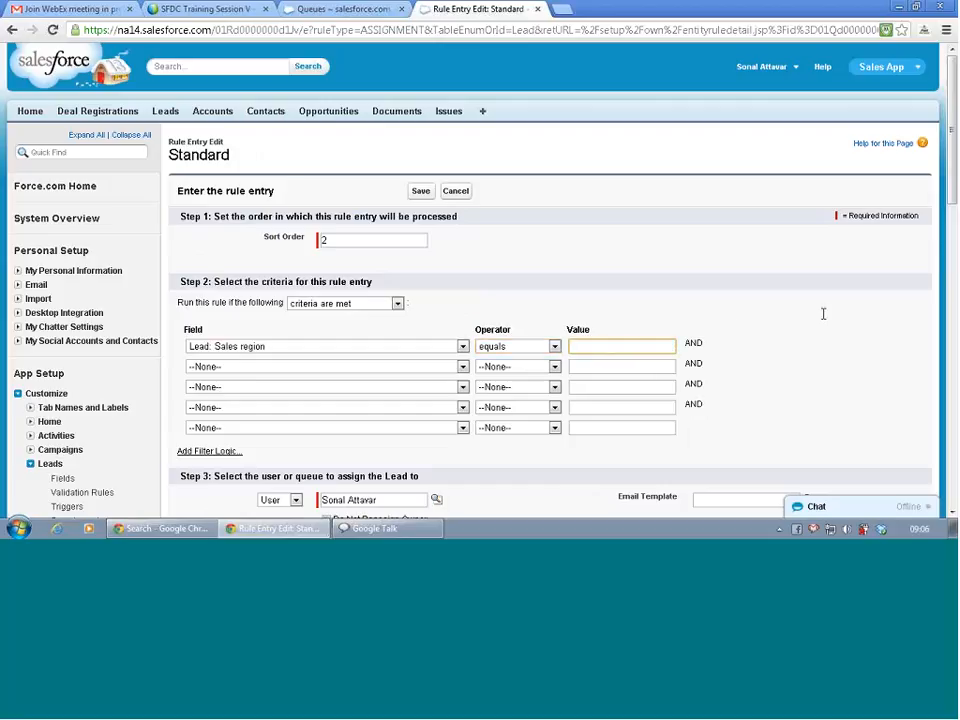
{"action": "type", "text": "US-"}
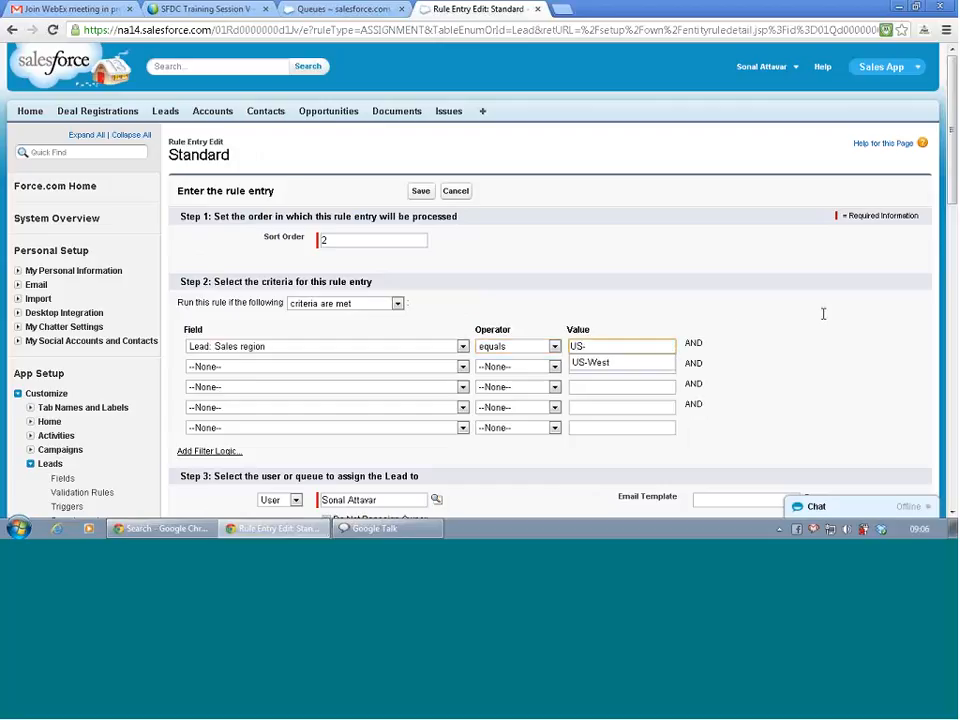
{"action": "type", "text": "East"}
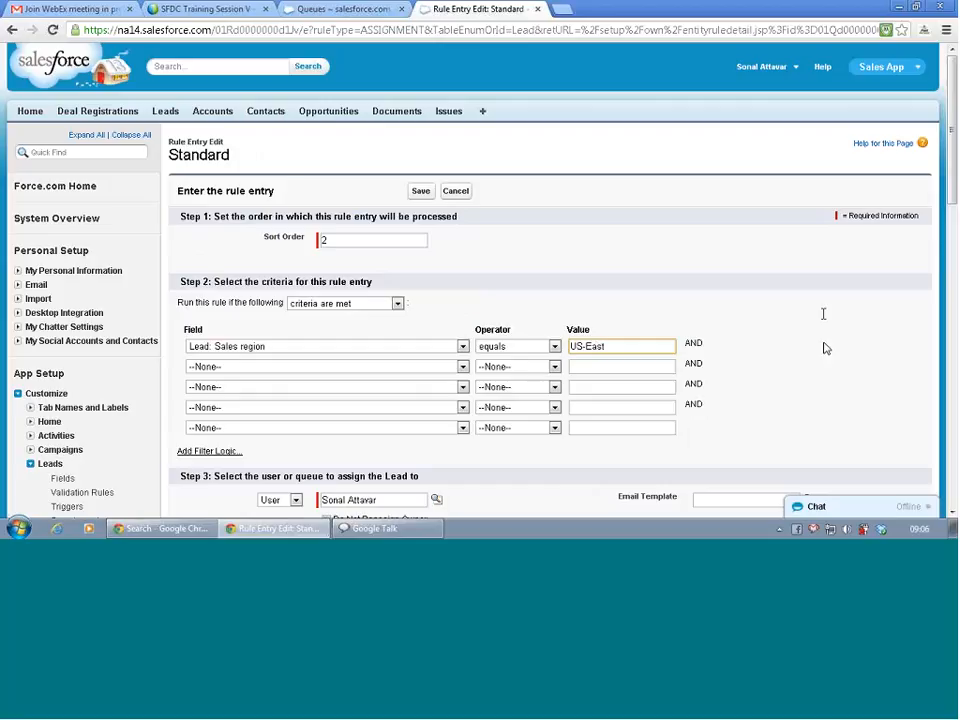
Assign entry 2 to the Eastern Sales Region queue and save it.
{"action": "scroll", "coordinate": [826, 348], "scroll_direction": "down", "scroll_amount": 3}
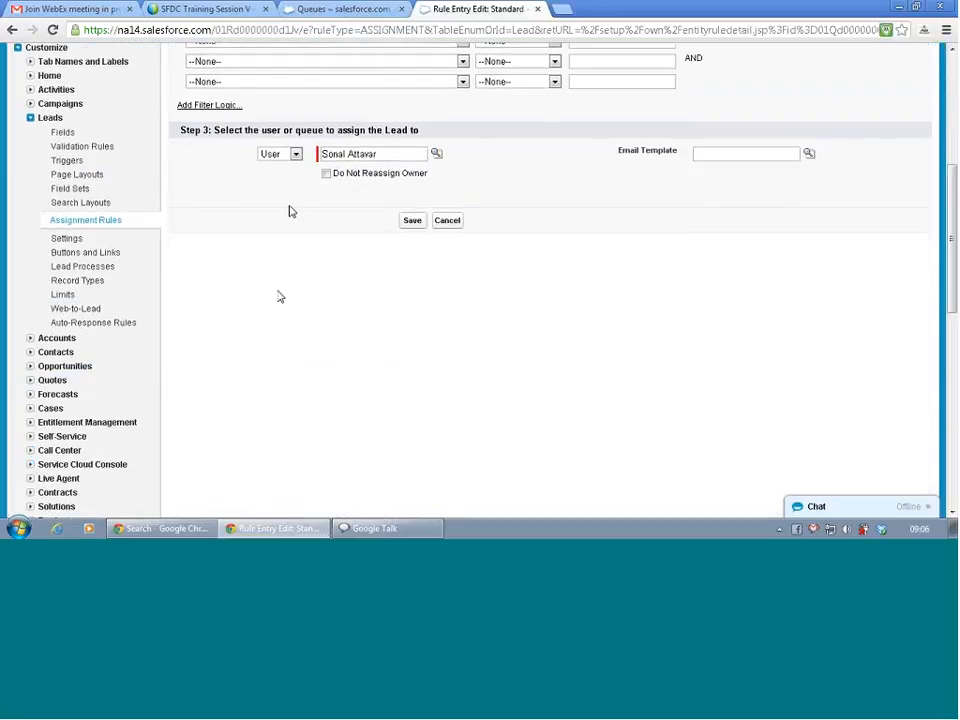
{"action": "left_click", "coordinate": [293, 154]}
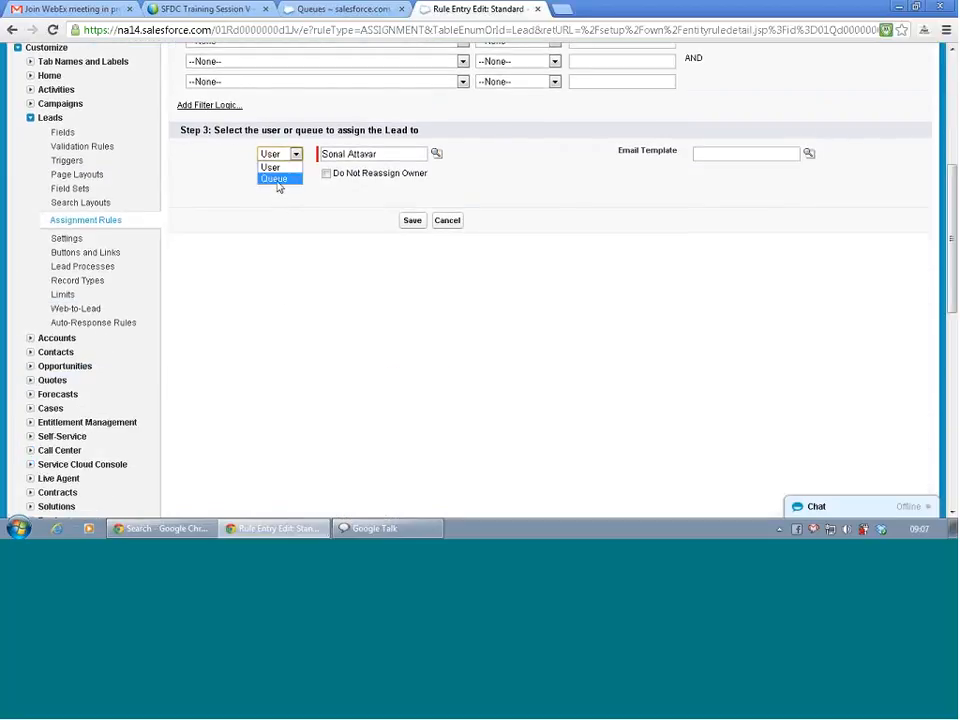
{"action": "left_click", "coordinate": [277, 182]}
{"action": "left_click", "coordinate": [436, 153]}
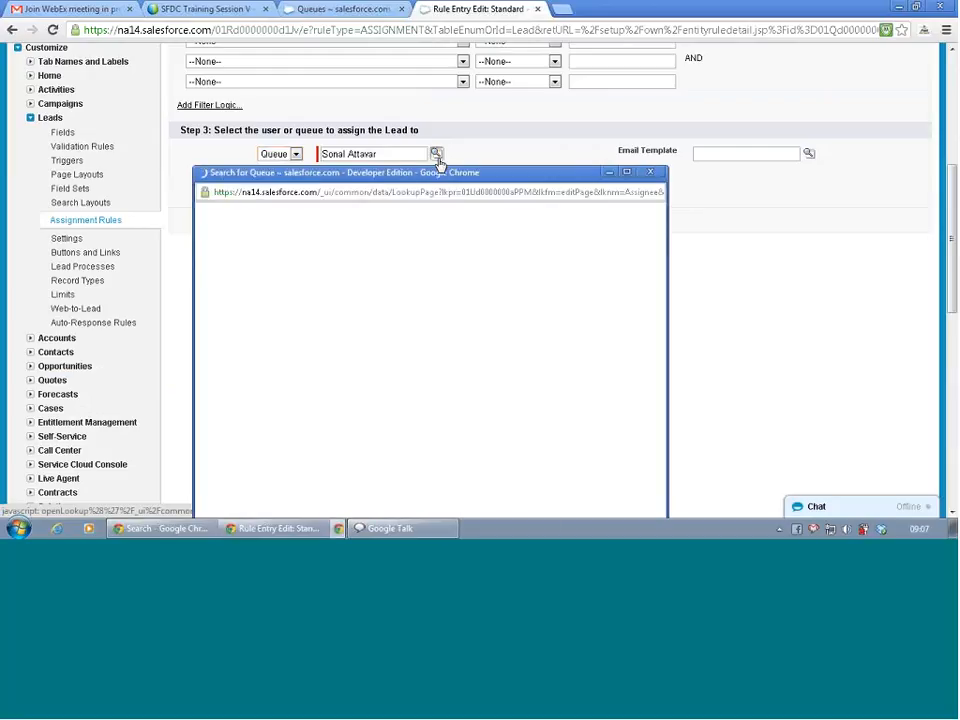
{"action": "type", "text": "Eas"}
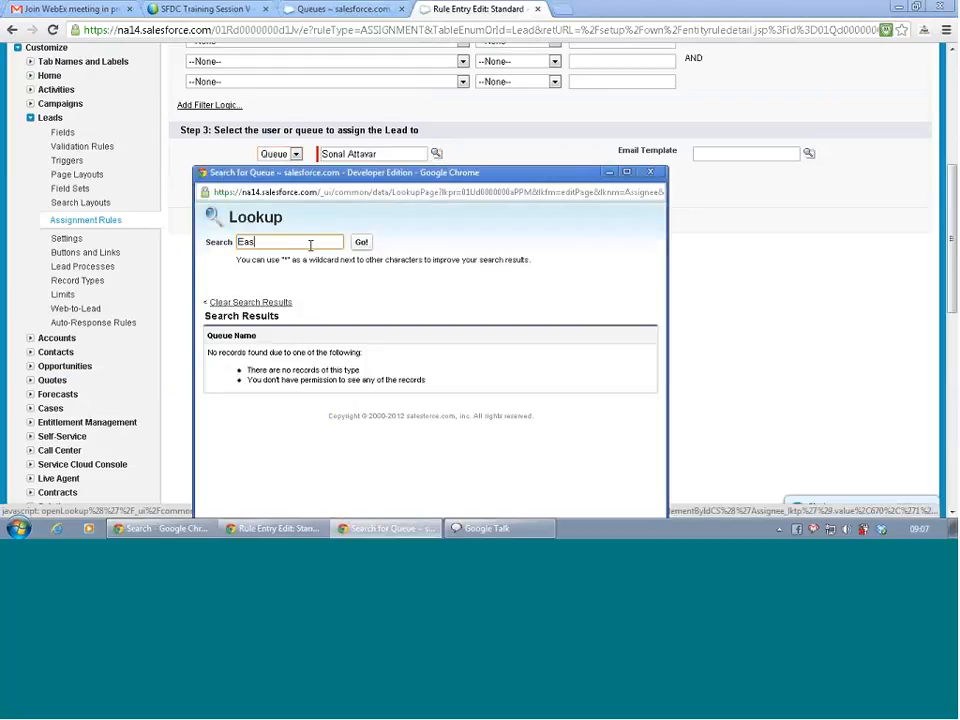
{"action": "type", "text": "t"}
{"action": "left_click", "coordinate": [362, 243]}
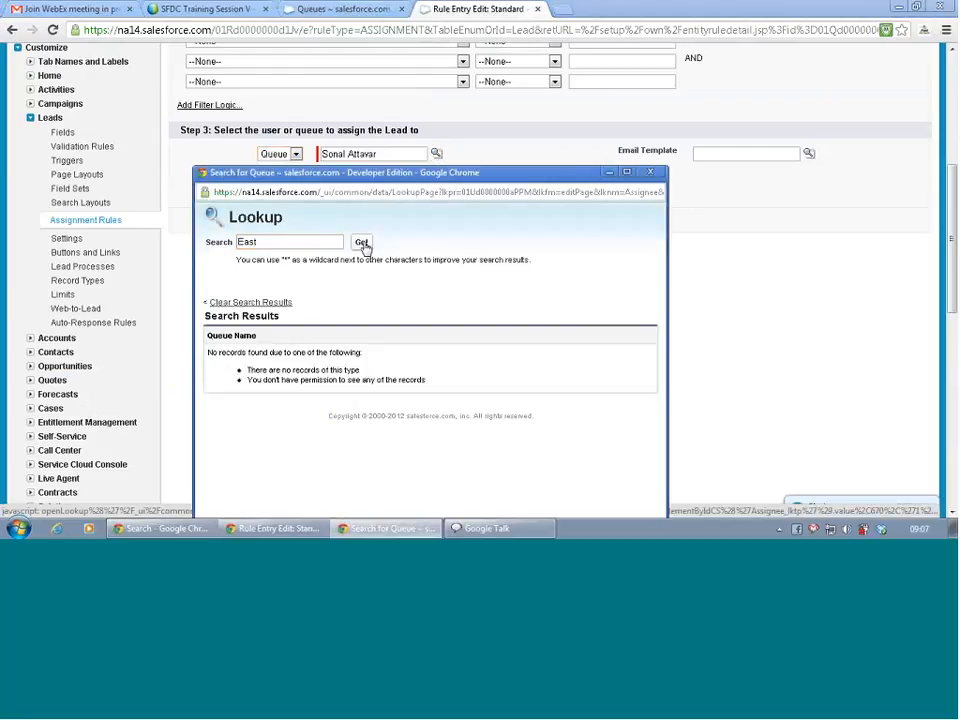
{"action": "left_click", "coordinate": [258, 354]}
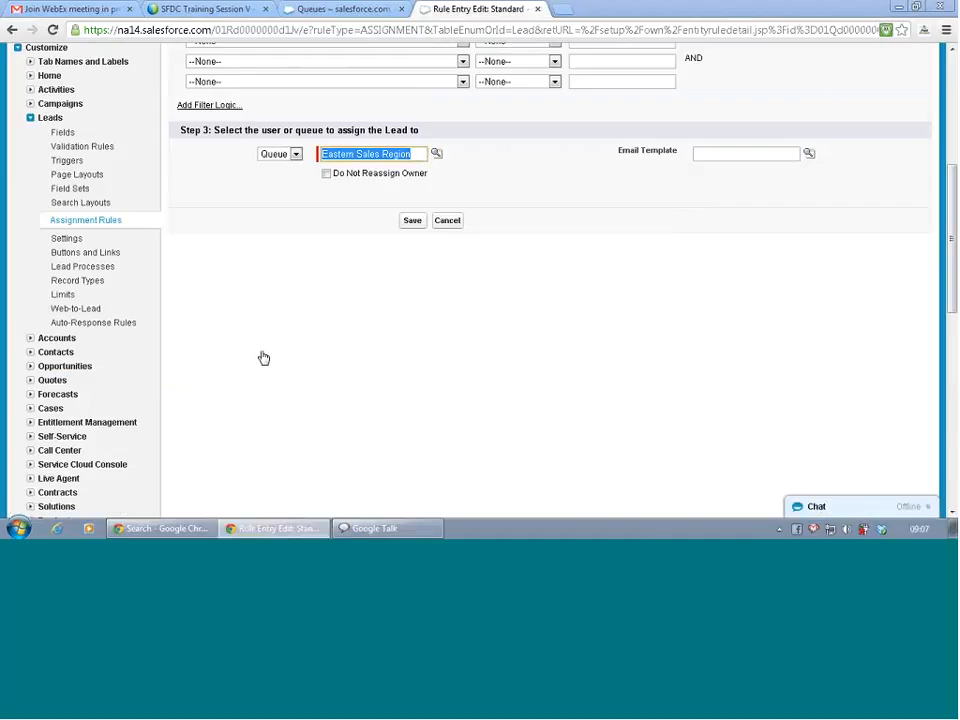
{"action": "left_click", "coordinate": [413, 221]}
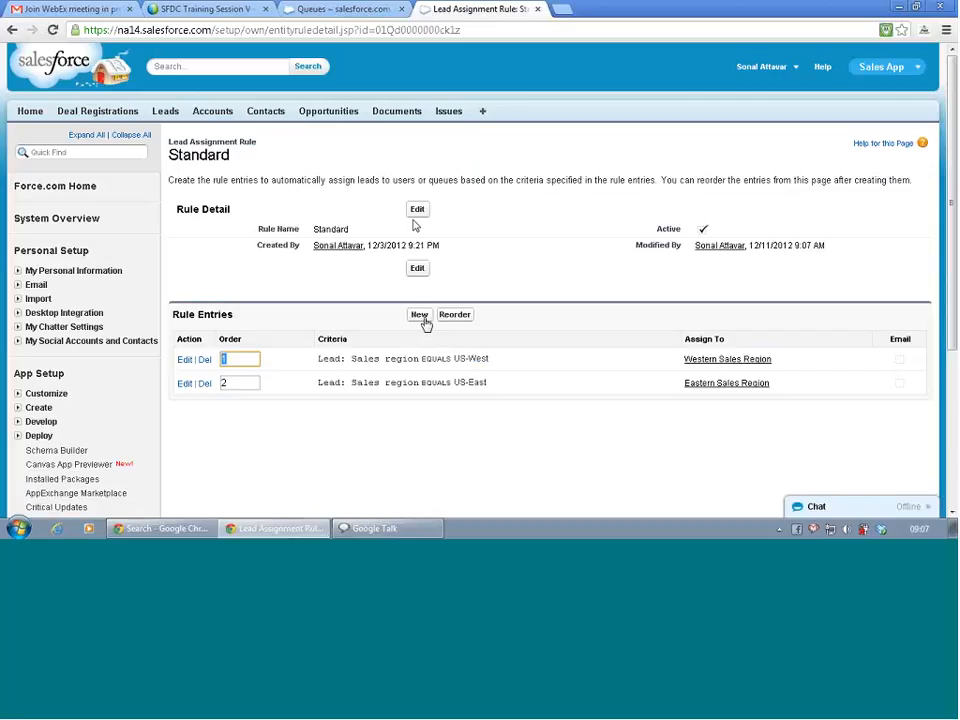
Create a rule entry with sort order 3 and criterion Sales region equals Americas.
{"action": "left_click", "coordinate": [425, 322]}
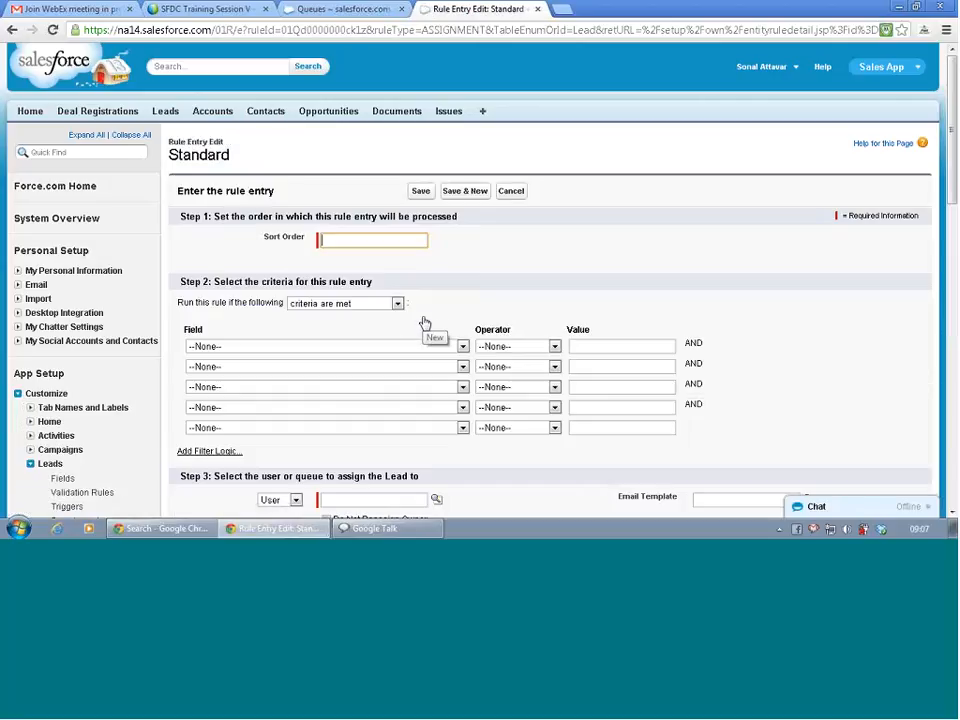
{"action": "left_click", "coordinate": [358, 346]}
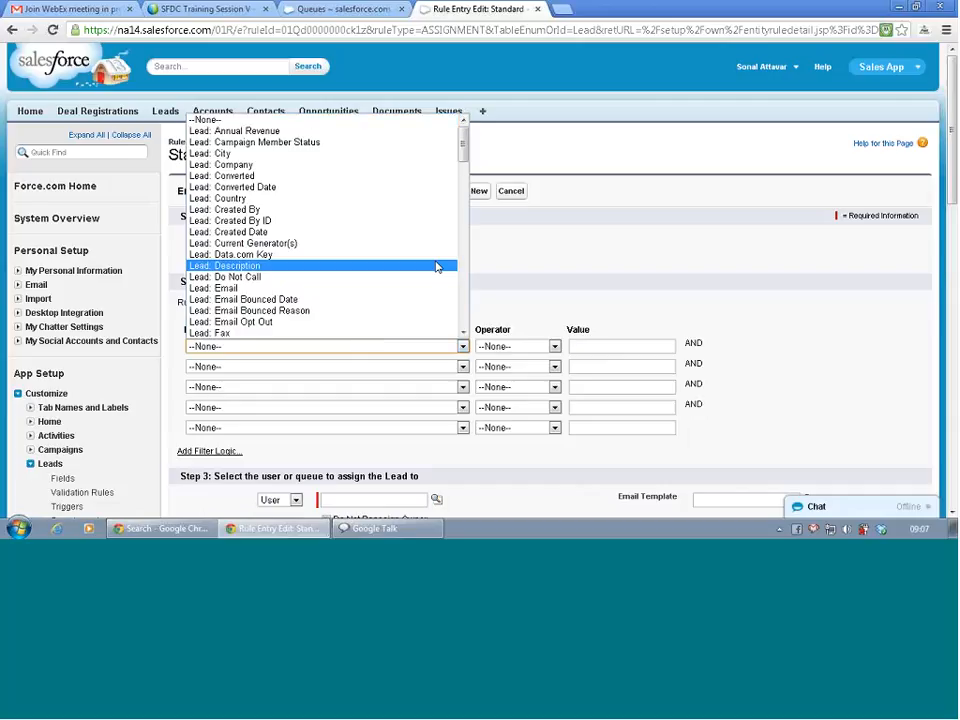
{"action": "left_click", "coordinate": [501, 244]}
{"action": "left_click", "coordinate": [354, 240]}
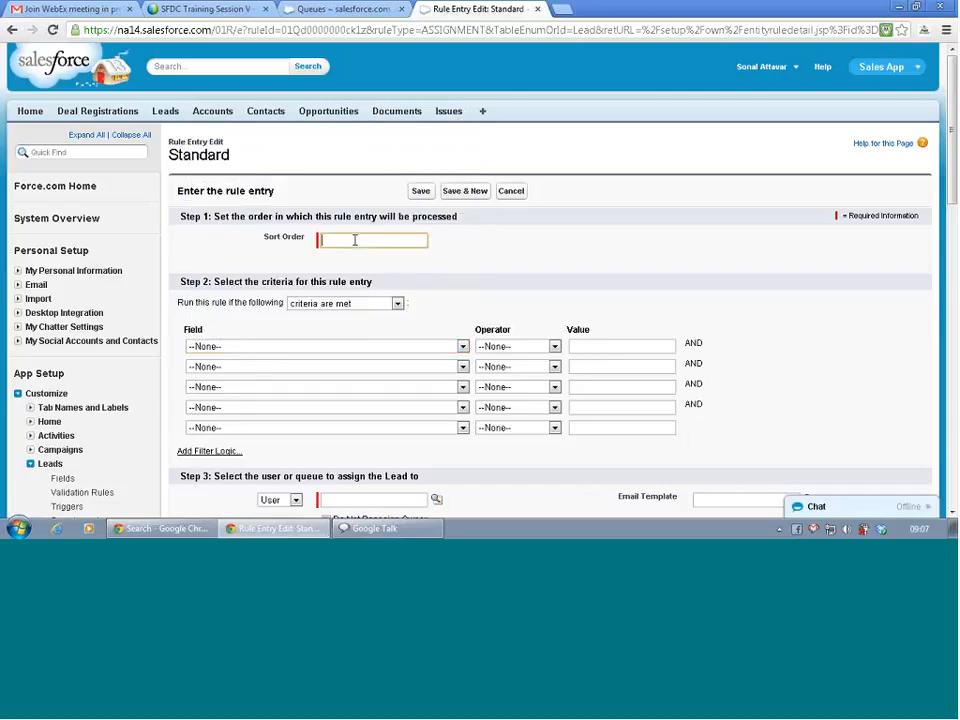
{"action": "type", "text": "3"}
{"action": "left_click", "coordinate": [462, 346]}
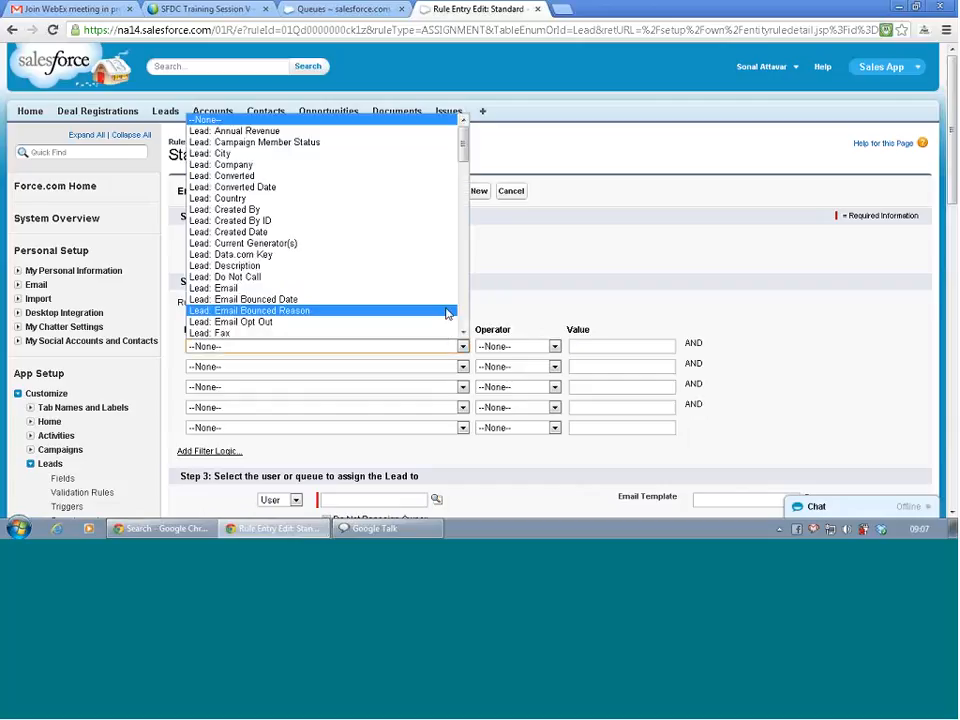
{"action": "left_click_drag", "start_coordinate": [463, 188], "coordinate": [463, 218]}
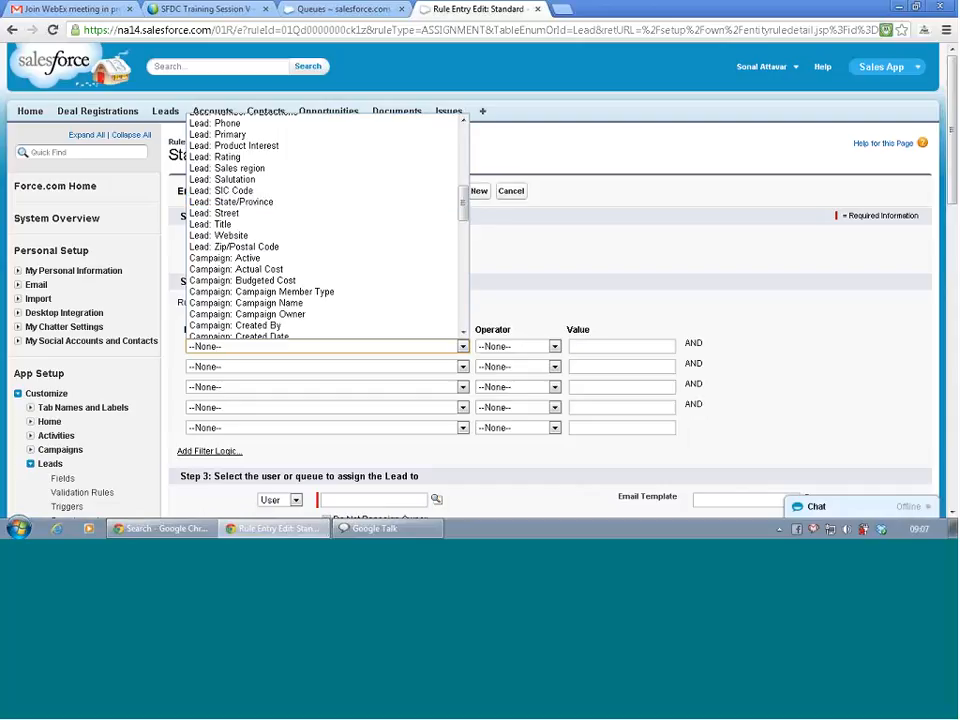
{"action": "left_click", "coordinate": [317, 168]}
{"action": "left_click", "coordinate": [500, 346]}
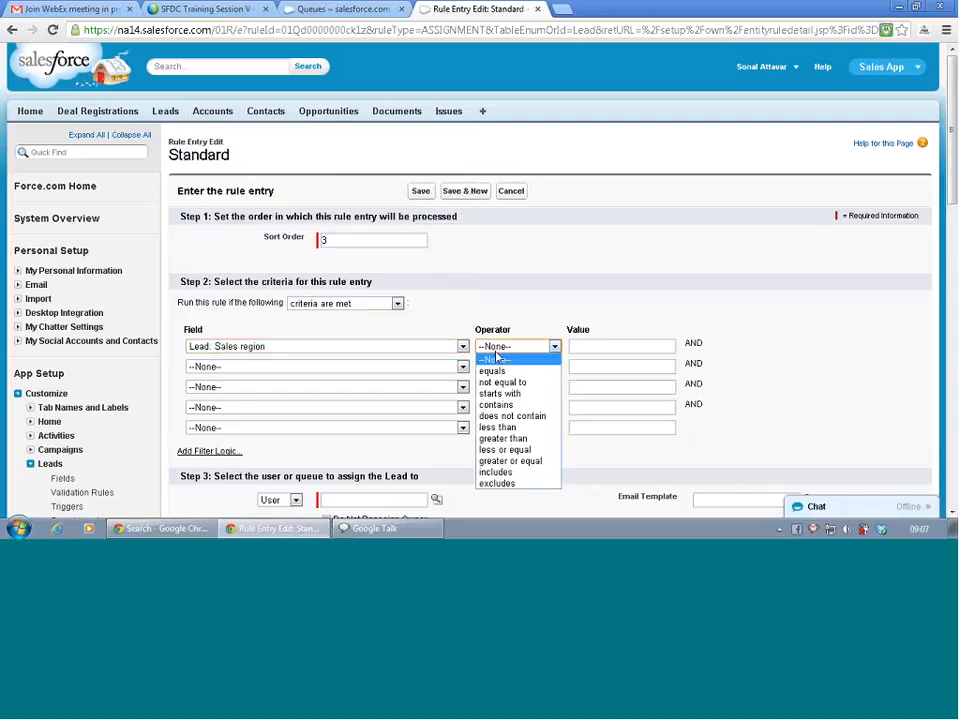
{"action": "left_click", "coordinate": [499, 370]}
{"action": "left_click", "coordinate": [589, 347]}
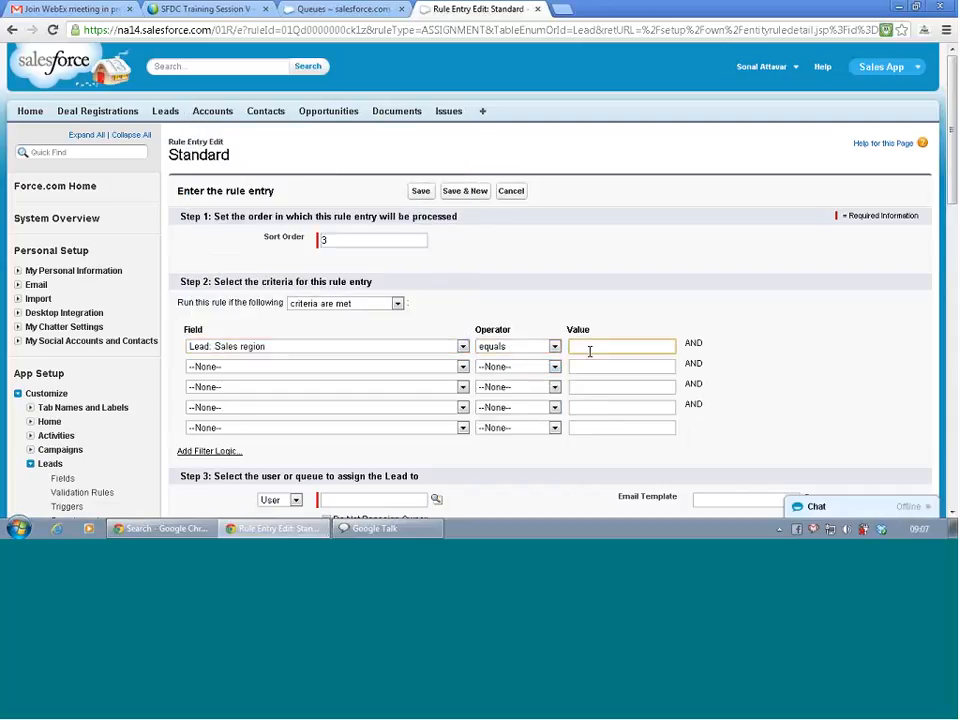
{"action": "type", "text": "Americas"}
Assign the new entry to the Americas queue and save it.
{"action": "scroll", "coordinate": [692, 326], "scroll_direction": "down", "scroll_amount": 1}
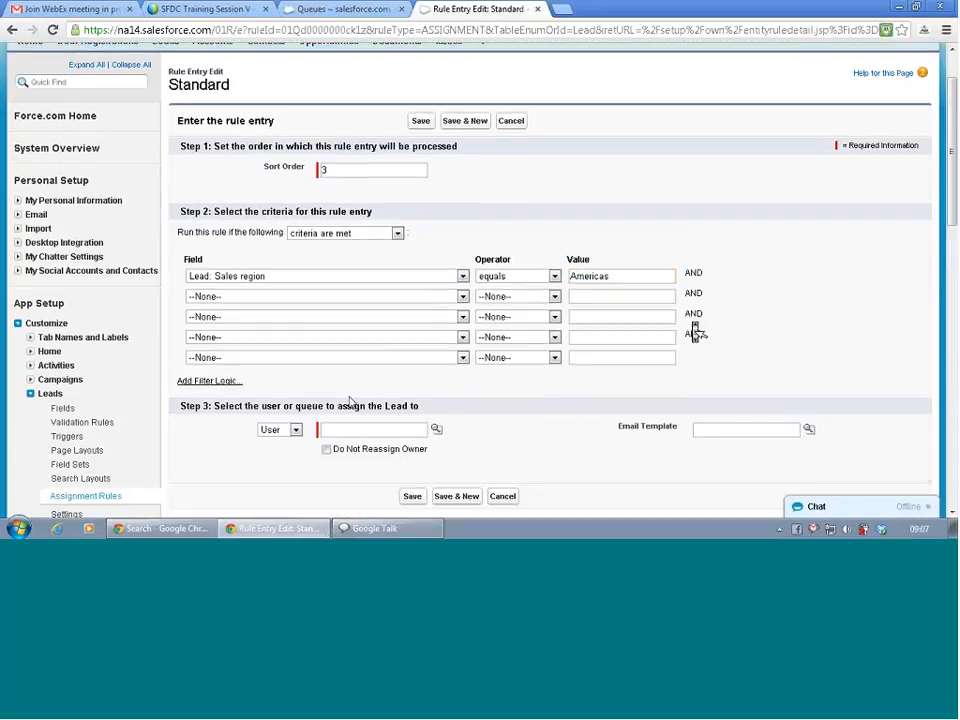
{"action": "left_click", "coordinate": [290, 429]}
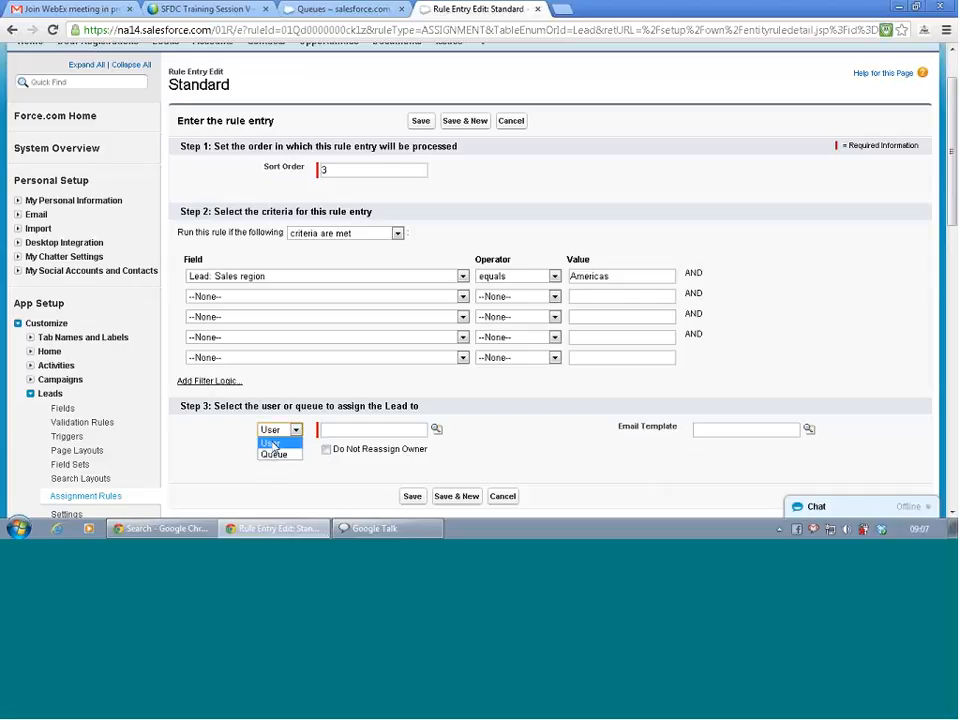
{"action": "left_click", "coordinate": [274, 456]}
{"action": "left_click", "coordinate": [436, 429]}
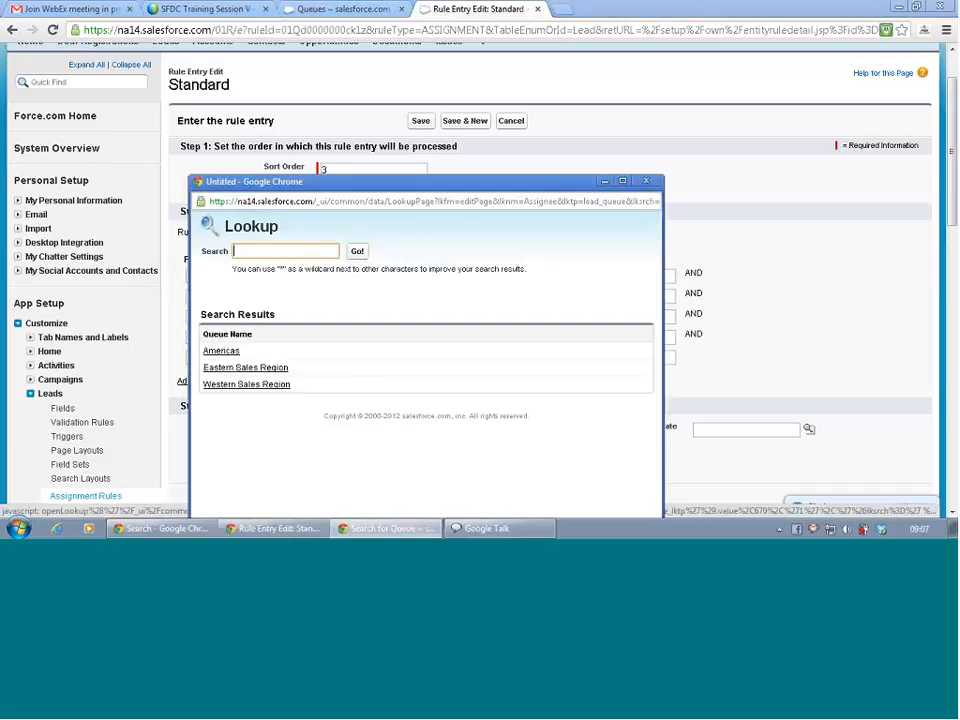
{"action": "left_click", "coordinate": [219, 351]}
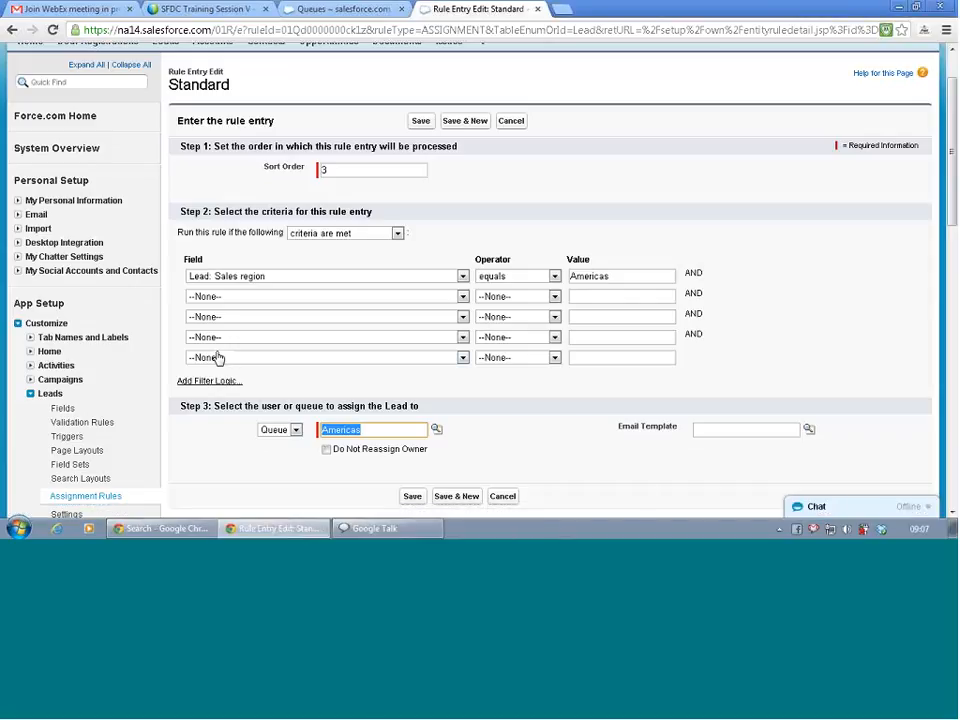
{"action": "left_click", "coordinate": [489, 459]}
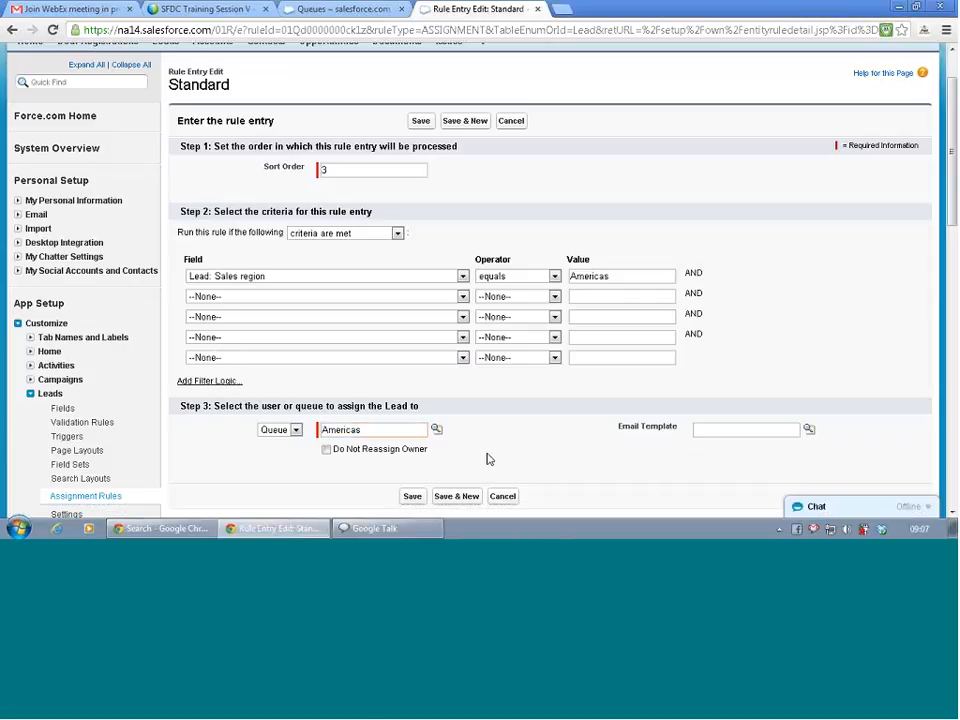
{"action": "left_click", "coordinate": [413, 496]}
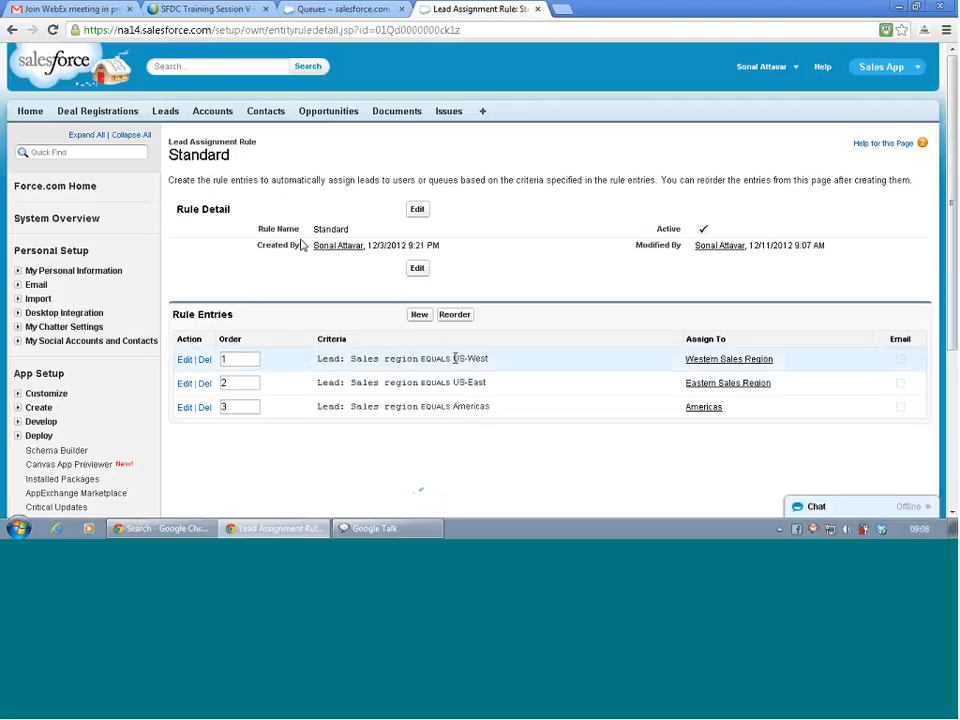
Show All Open Leads, view the Aethna Home Products lead, return, and edit the view.
{"action": "left_click", "coordinate": [165, 111]}
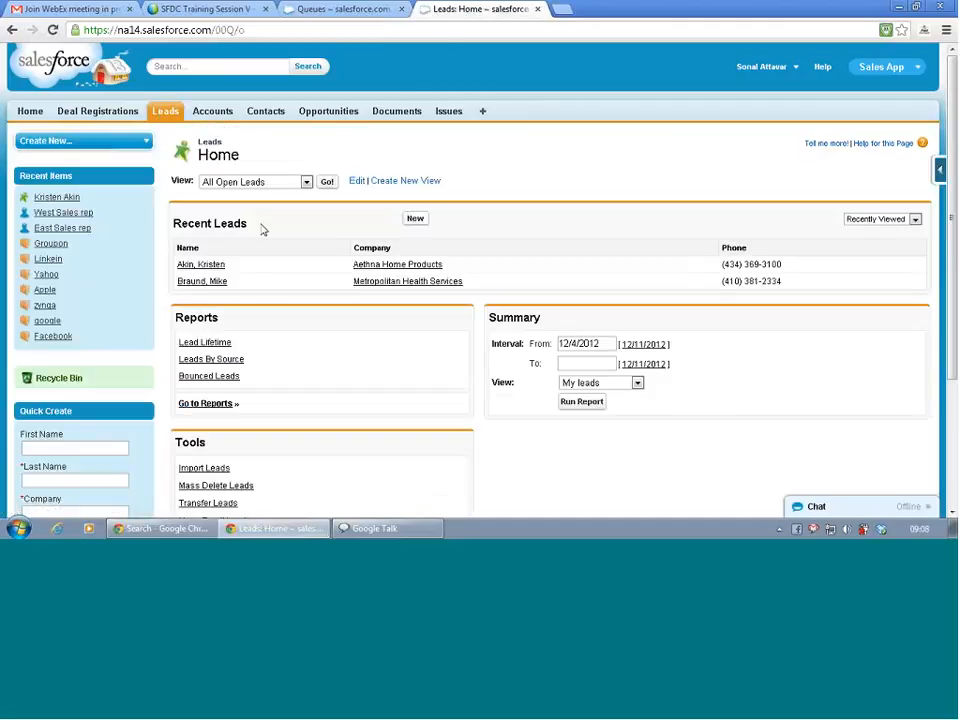
{"action": "left_click", "coordinate": [328, 184]}
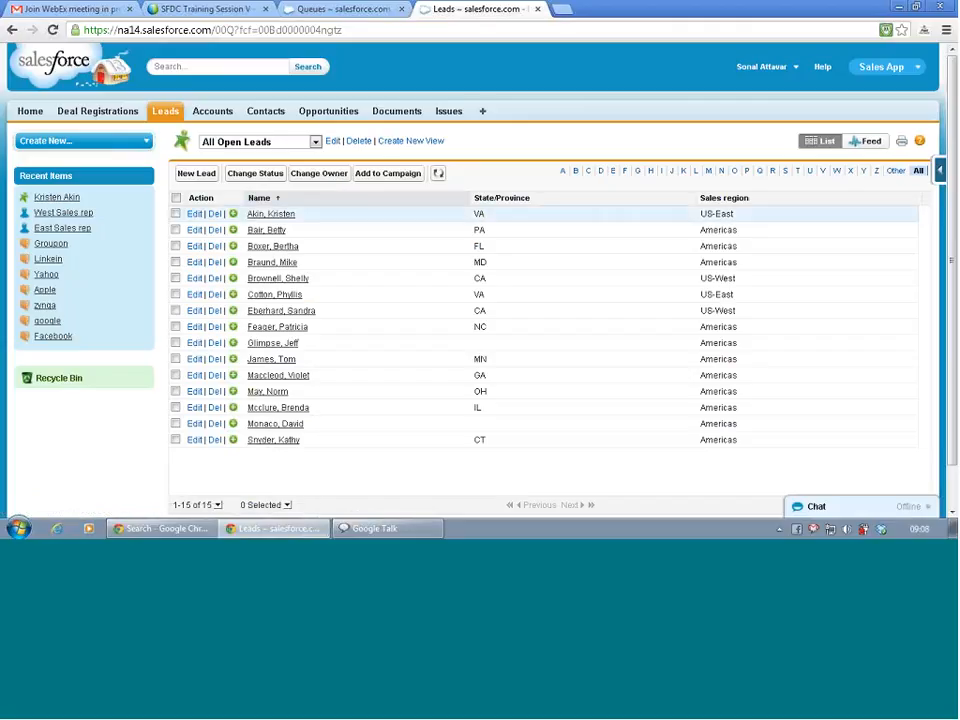
{"action": "left_click", "coordinate": [263, 218]}
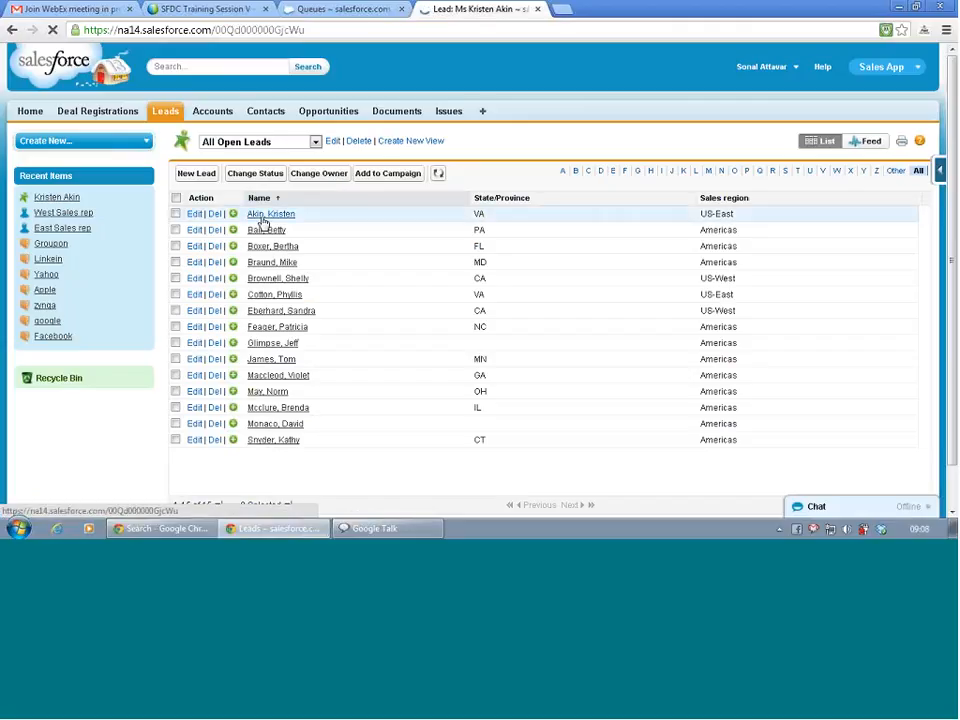
{"action": "left_click", "coordinate": [262, 224]}
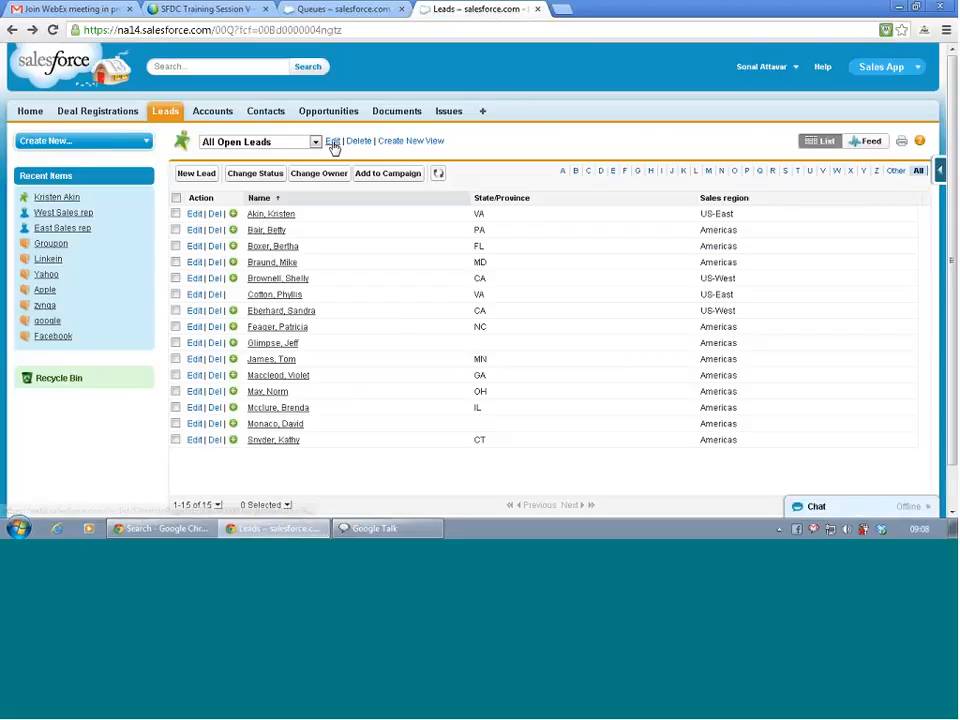
{"action": "left_click", "coordinate": [332, 142]}
Move Owner Alias into the All Open Leads view's selected fields and save the view.
{"action": "scroll", "coordinate": [500, 380], "scroll_direction": "down", "scroll_amount": 3}
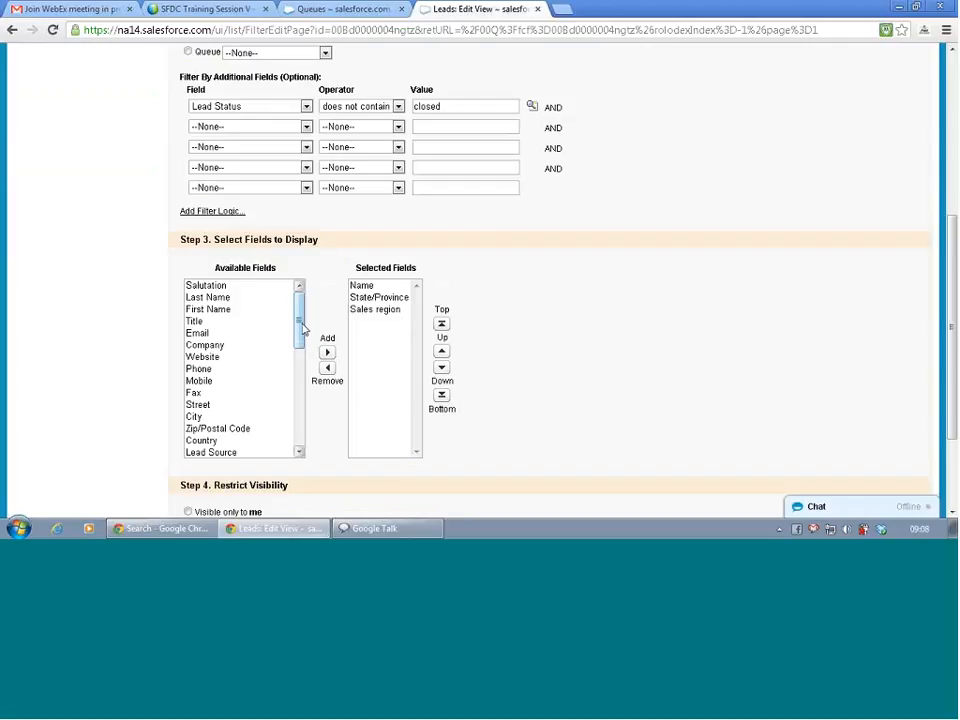
{"action": "left_click_drag", "start_coordinate": [296, 325], "coordinate": [300, 369]}
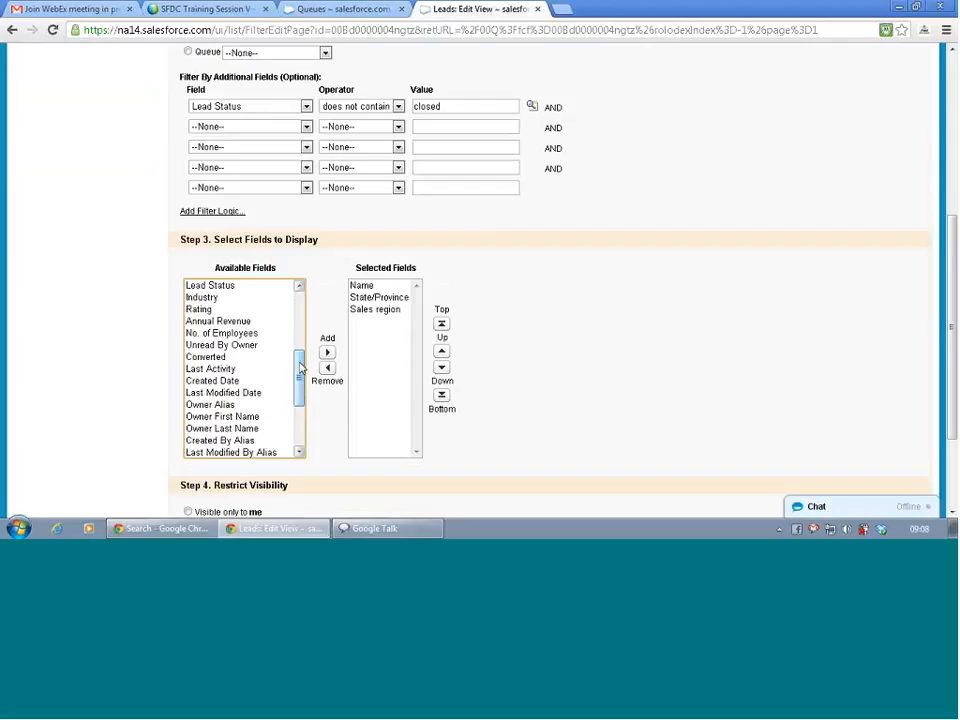
{"action": "left_click", "coordinate": [220, 405]}
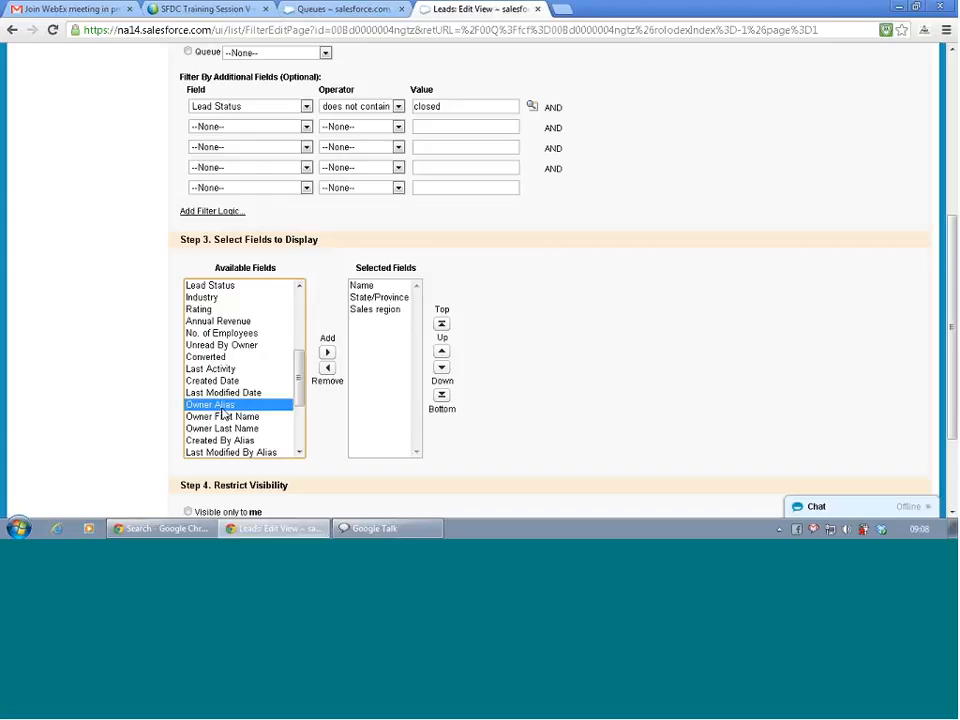
{"action": "left_click", "coordinate": [330, 353]}
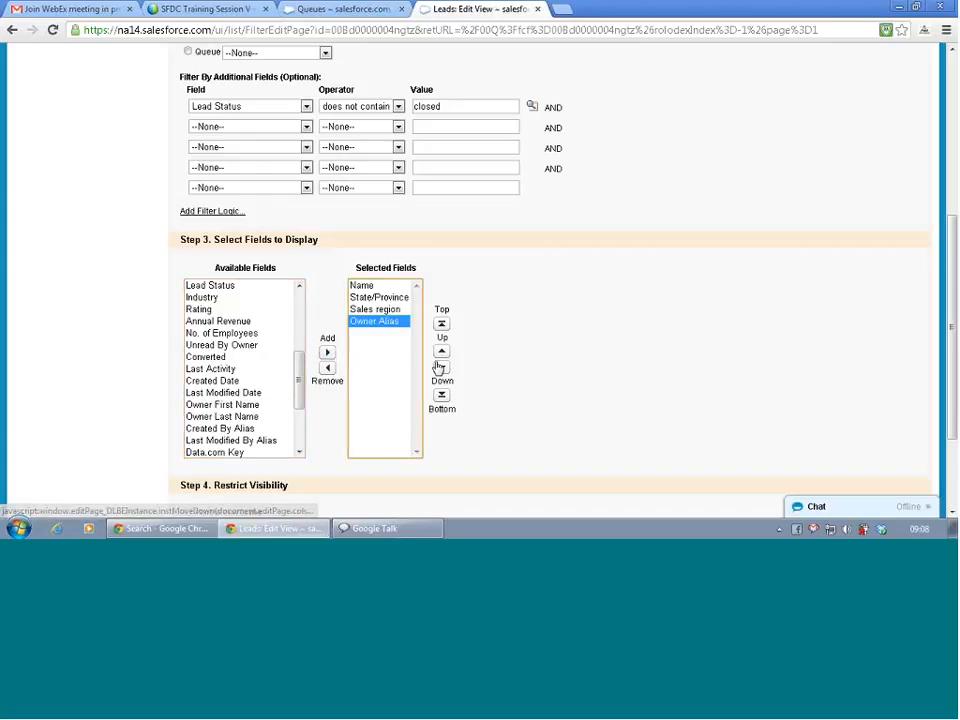
{"action": "scroll", "coordinate": [528, 365], "scroll_direction": "down", "scroll_amount": 3}
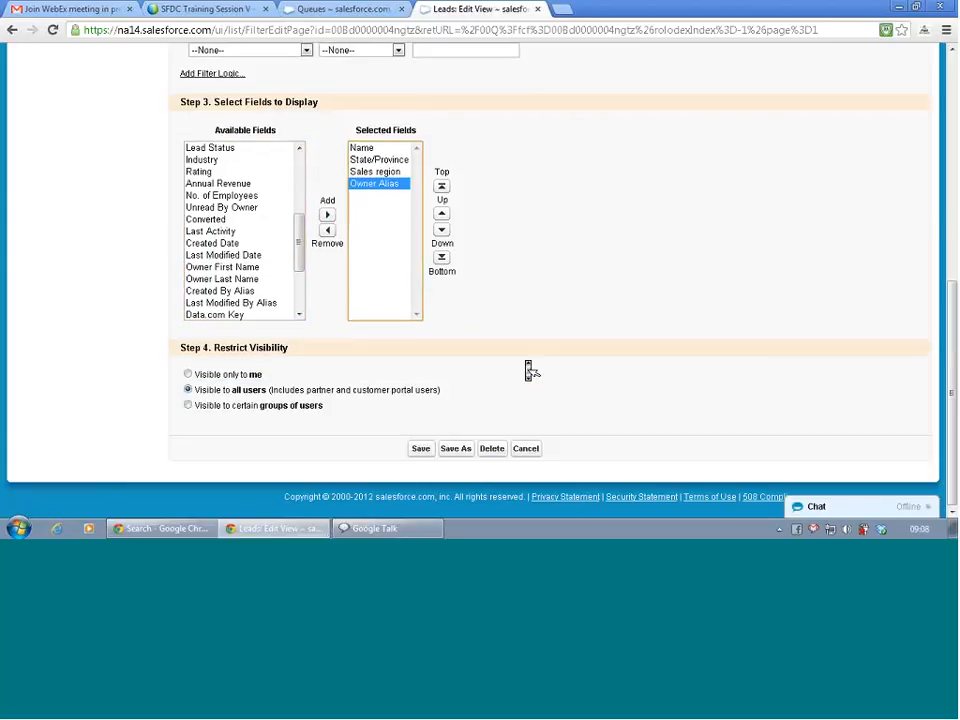
{"action": "left_click", "coordinate": [424, 450]}
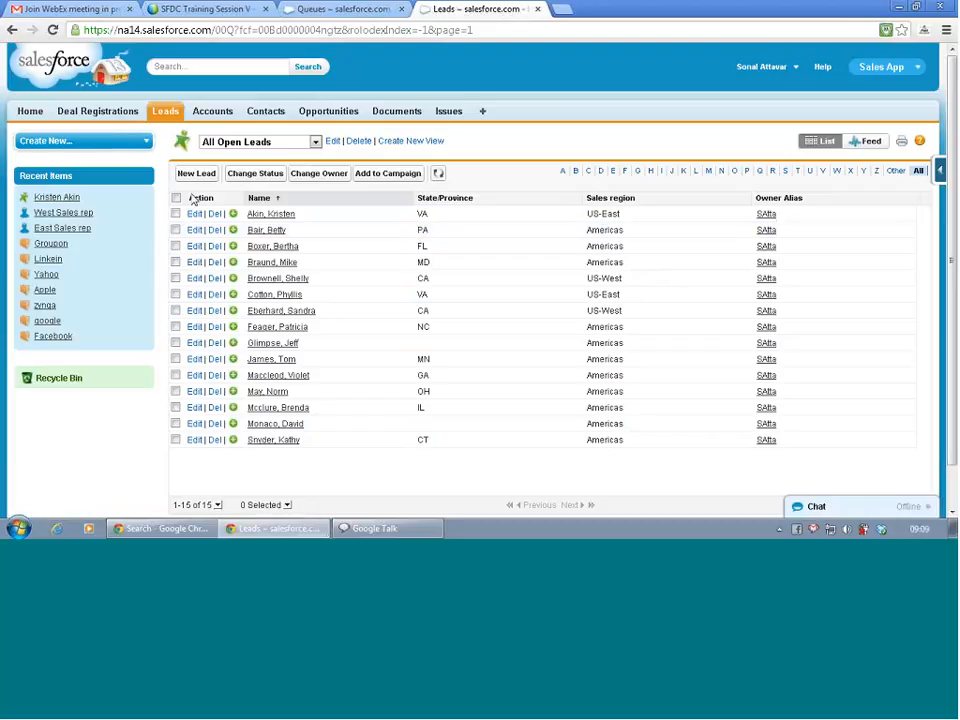
Edit the Aethna Home Products lead with 'Assign using active assignment rule' ticked and save it.
{"action": "left_click", "coordinate": [251, 218]}
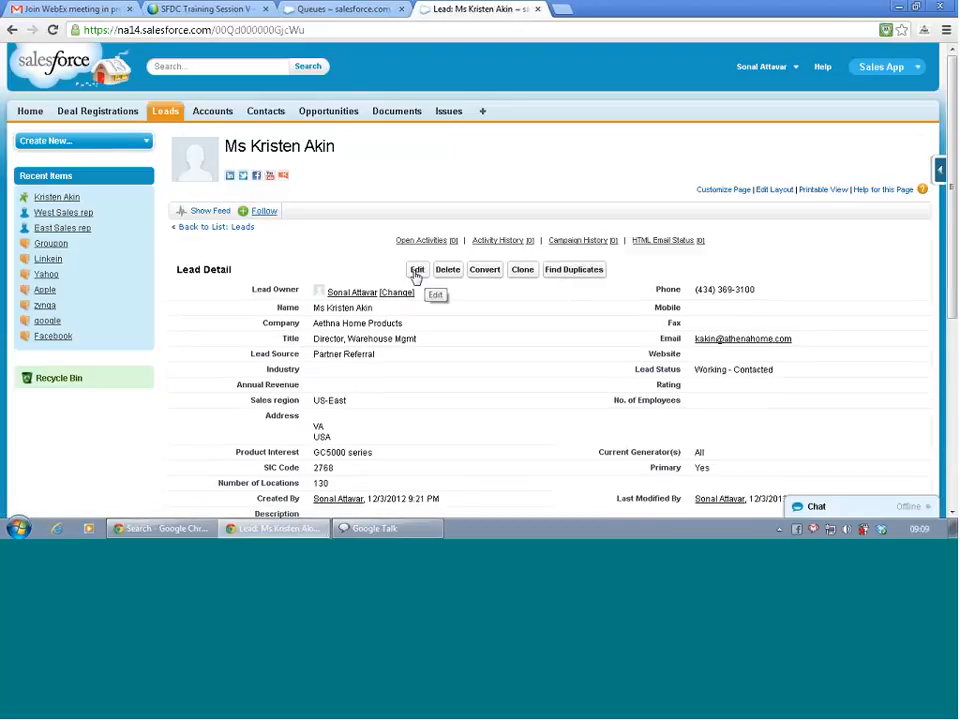
{"action": "left_click", "coordinate": [416, 270]}
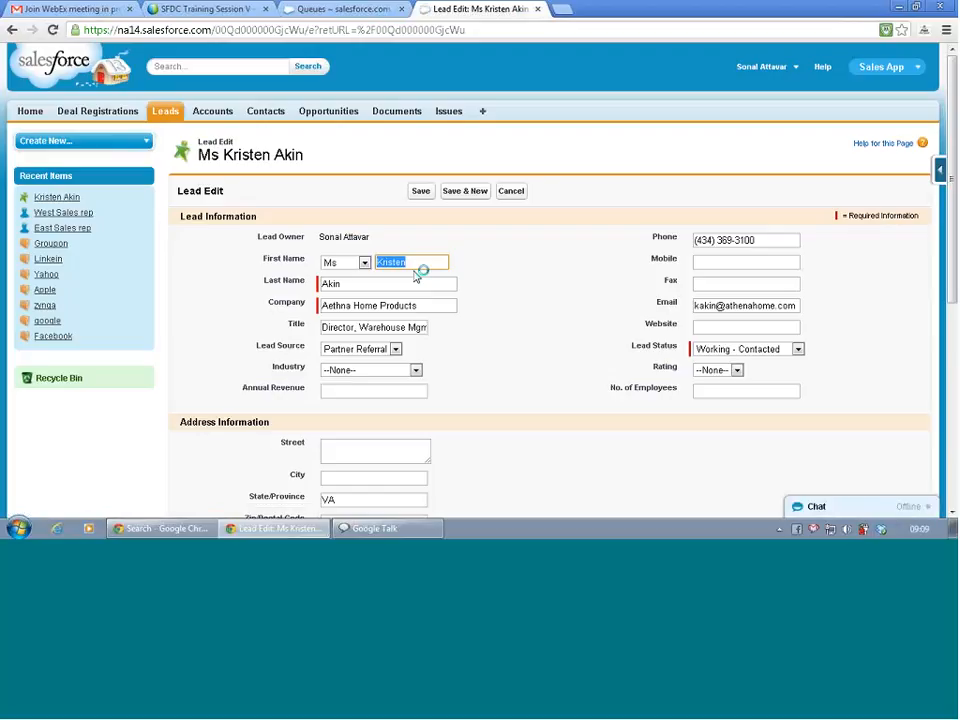
{"action": "scroll", "coordinate": [414, 277], "scroll_direction": "down", "scroll_amount": 4}
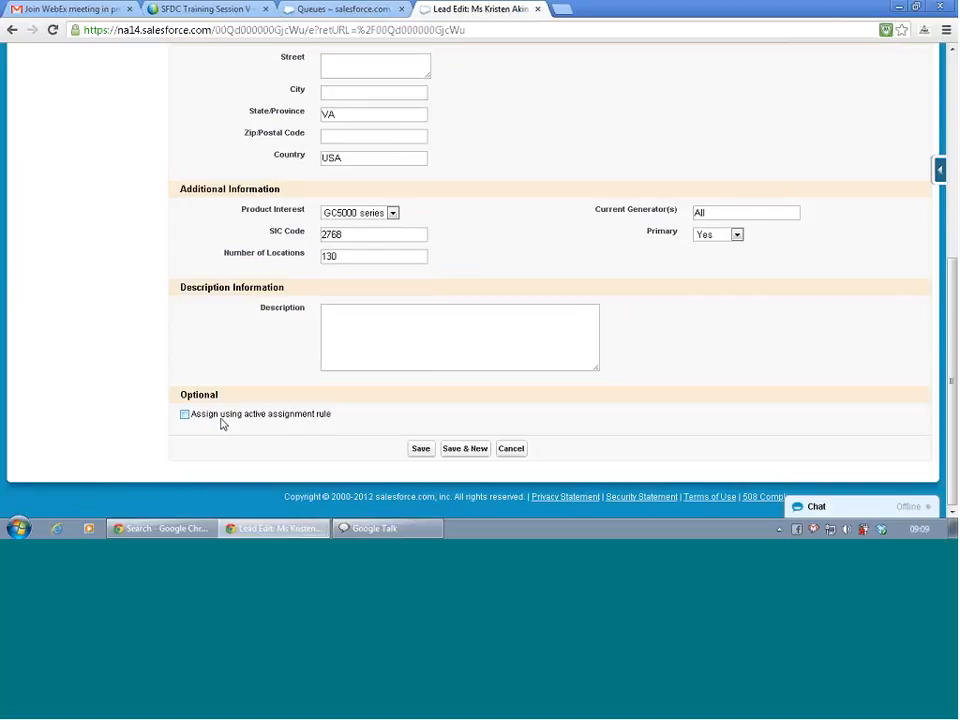
{"action": "left_click", "coordinate": [185, 415]}
{"action": "left_click", "coordinate": [423, 449]}
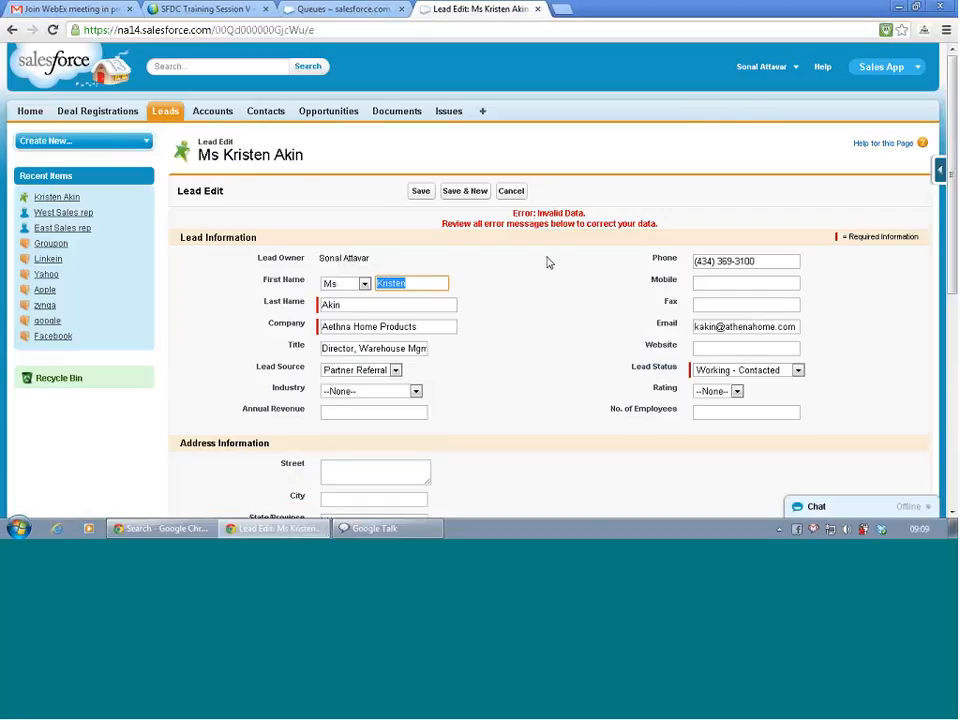
Review the no-active-rule save error, then go to the Queues setup page.
{"action": "scroll", "coordinate": [546, 264], "scroll_direction": "down", "scroll_amount": 5}
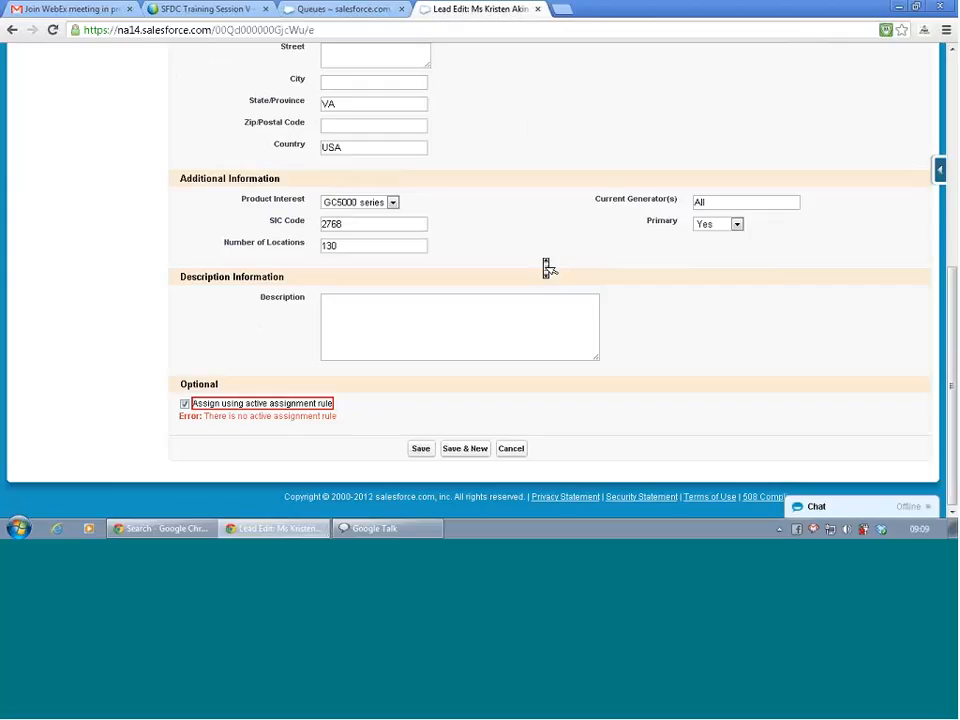
{"action": "scroll", "coordinate": [546, 266], "scroll_direction": "up", "scroll_amount": 5}
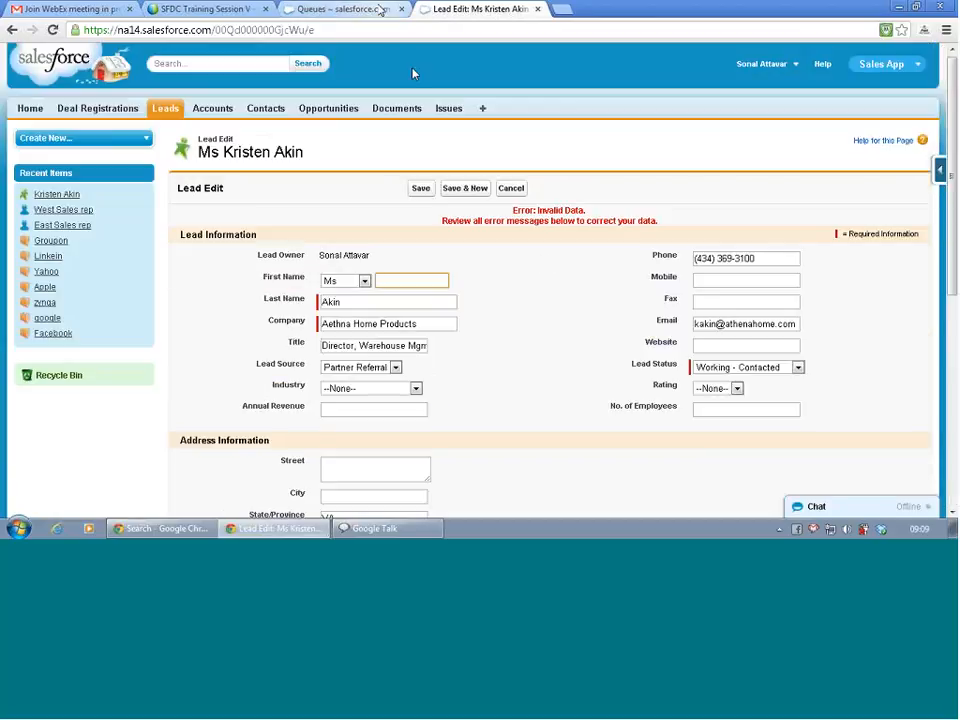
{"action": "left_click", "coordinate": [380, 12]}
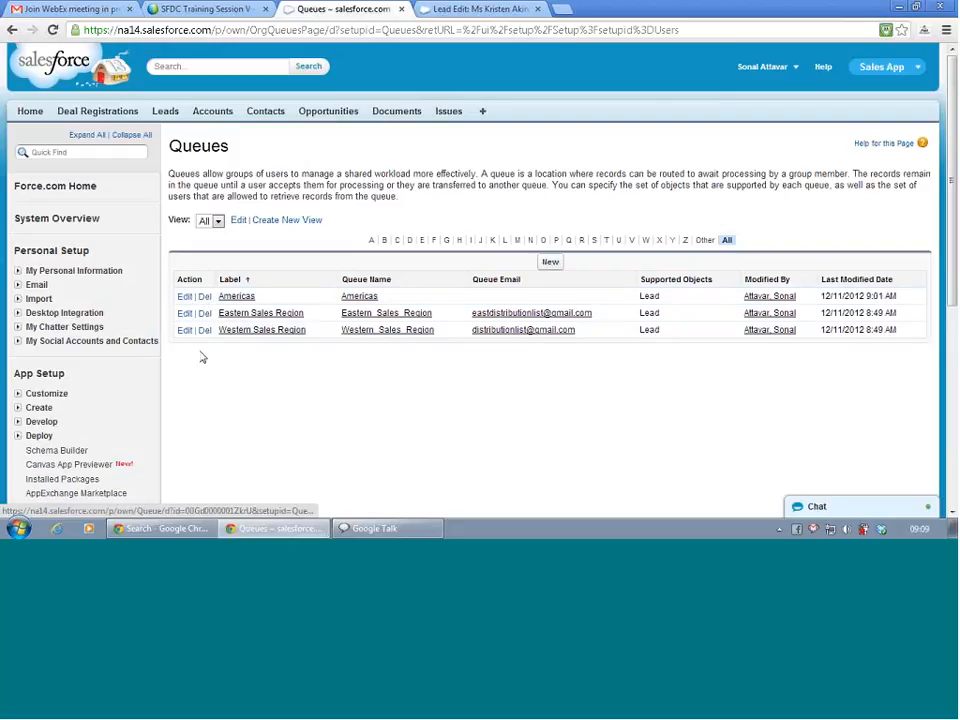
Go through Customize > Leads > Assignment Rules and open the Standard rule.
{"action": "scroll", "coordinate": [120, 364], "scroll_direction": "down", "scroll_amount": 3}
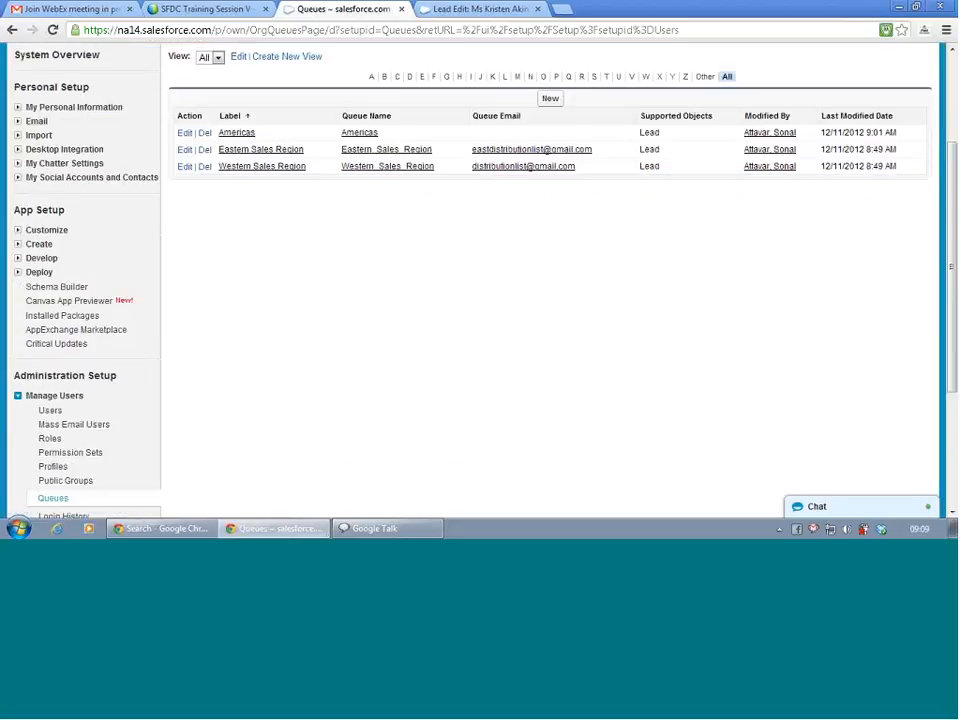
{"action": "left_click", "coordinate": [18, 230]}
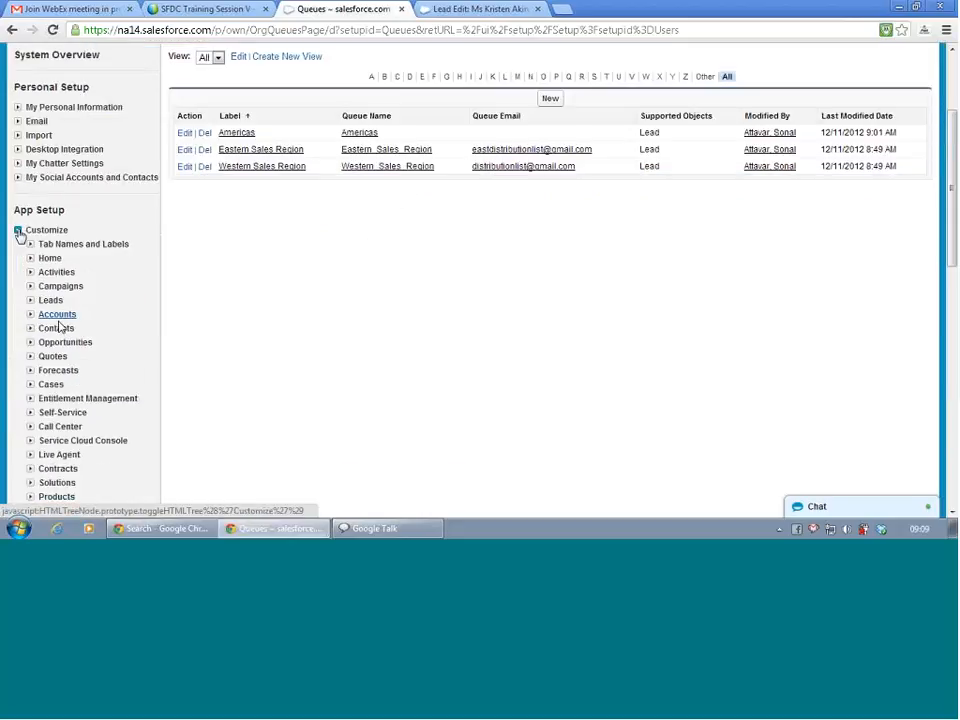
{"action": "left_click", "coordinate": [30, 300]}
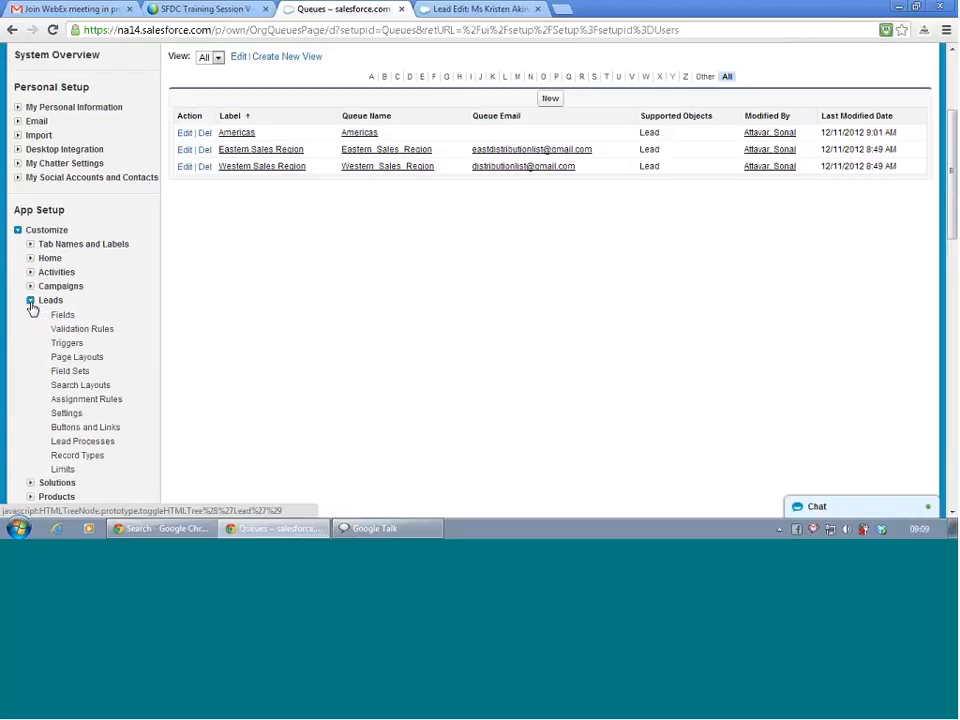
{"action": "left_click", "coordinate": [90, 401]}
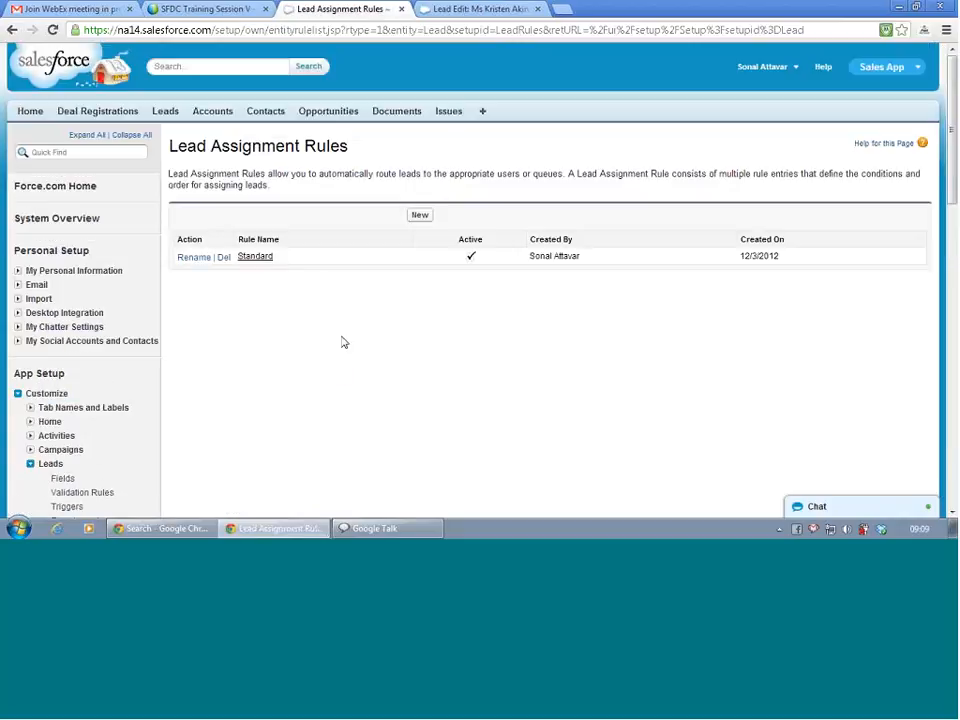
{"action": "left_click", "coordinate": [255, 259]}
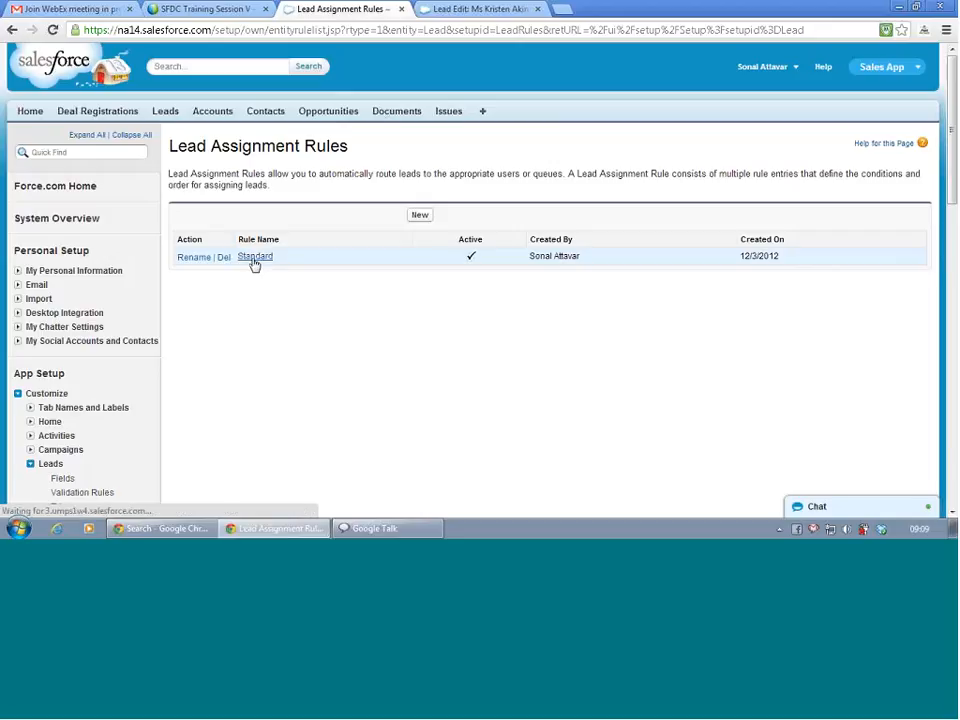
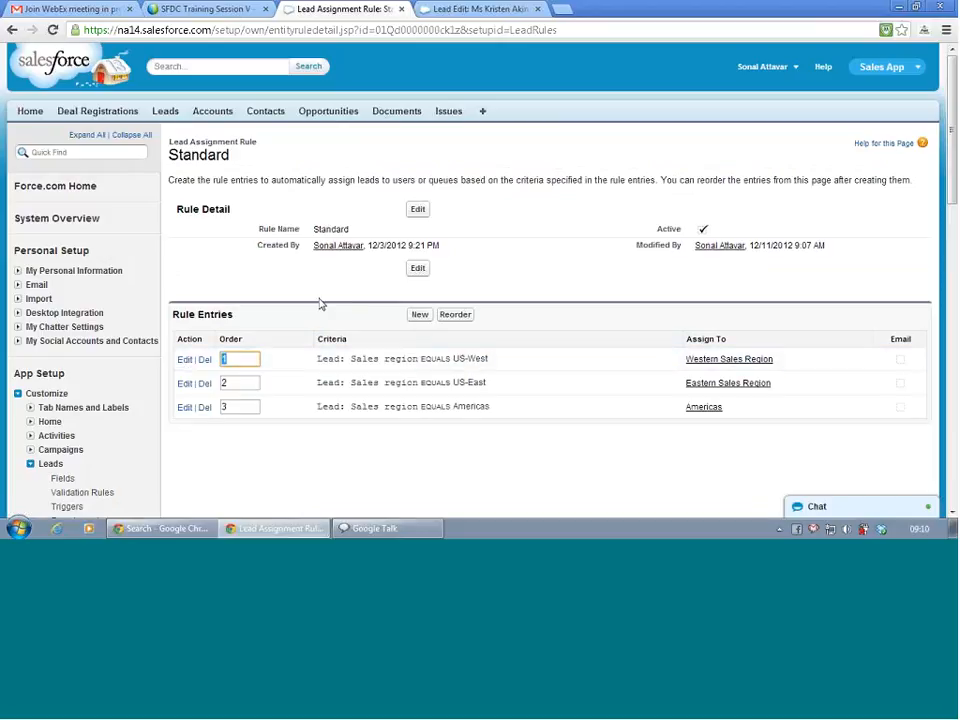
Deactivate the Standard lead assignment rule and save it.
{"action": "left_click", "coordinate": [420, 269]}
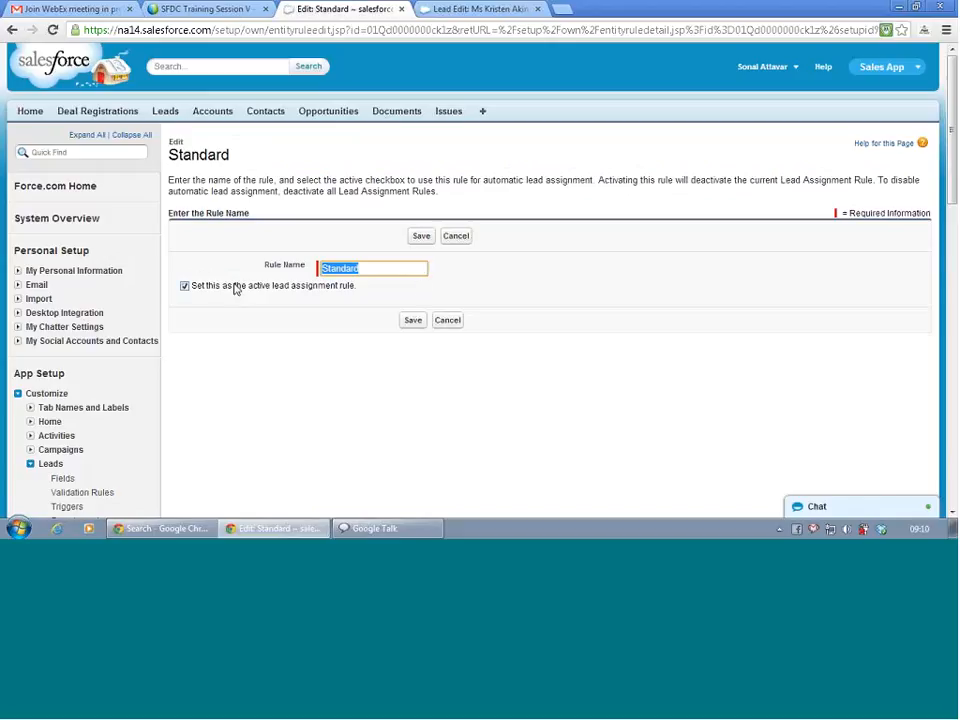
{"action": "left_click", "coordinate": [184, 286]}
{"action": "left_click", "coordinate": [411, 321]}
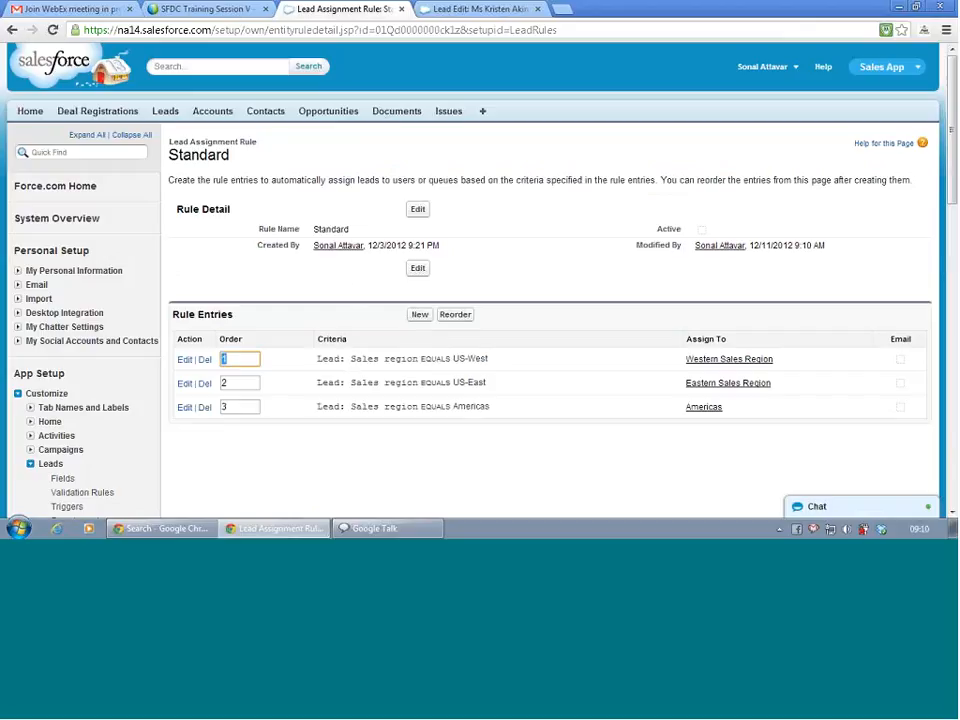
Make the Standard rule active again, save it, and return to the lead edit form.
{"action": "left_click", "coordinate": [418, 267]}
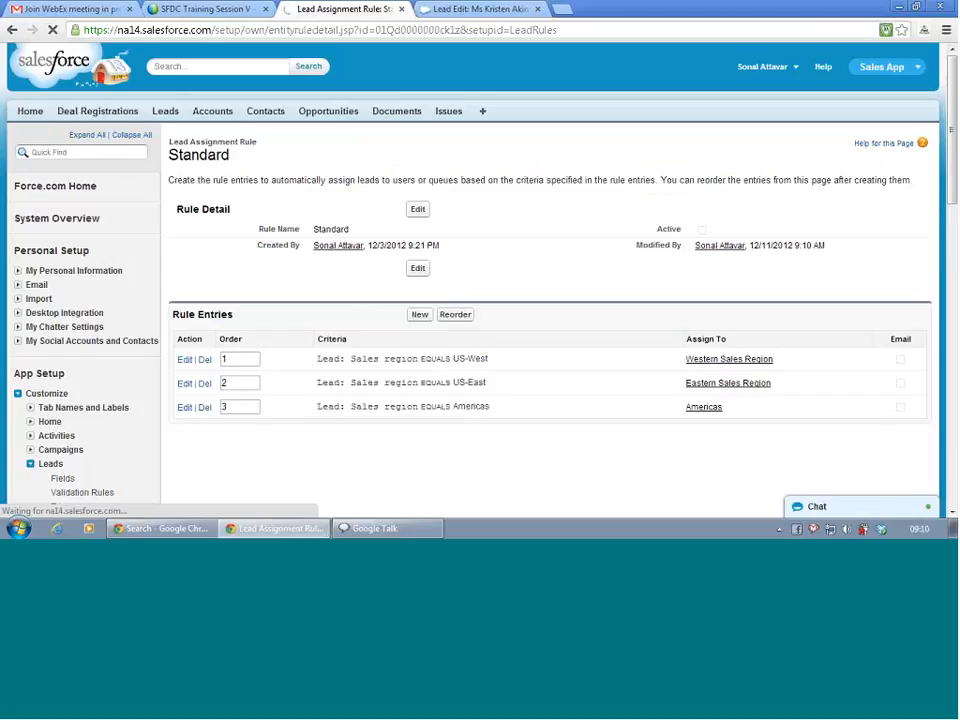
{"action": "left_click", "coordinate": [418, 267]}
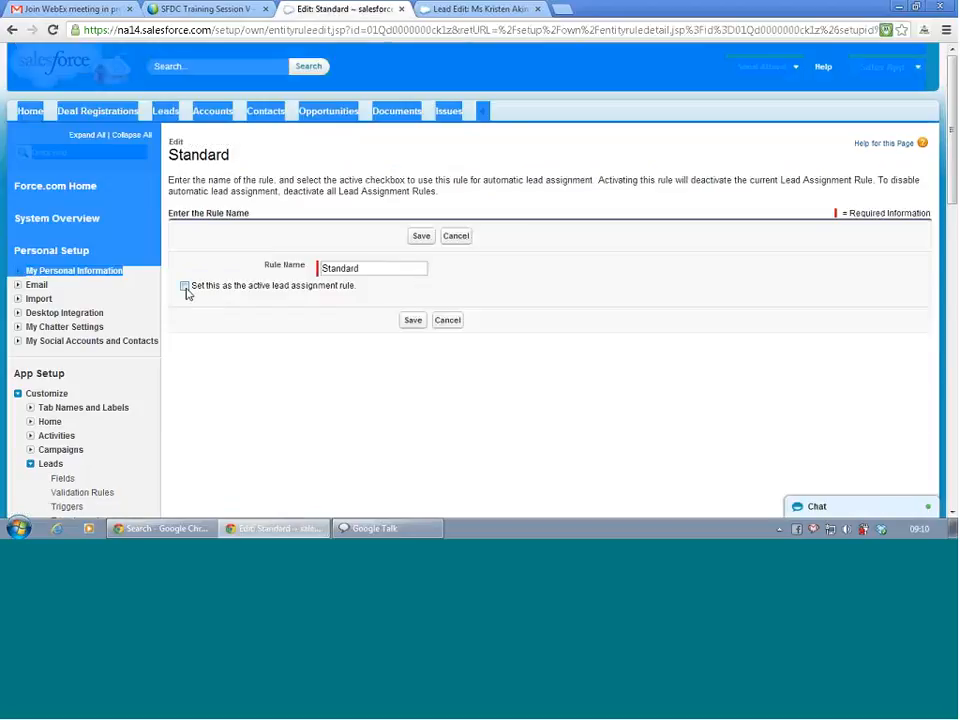
{"action": "left_click", "coordinate": [184, 287]}
{"action": "left_click", "coordinate": [412, 321]}
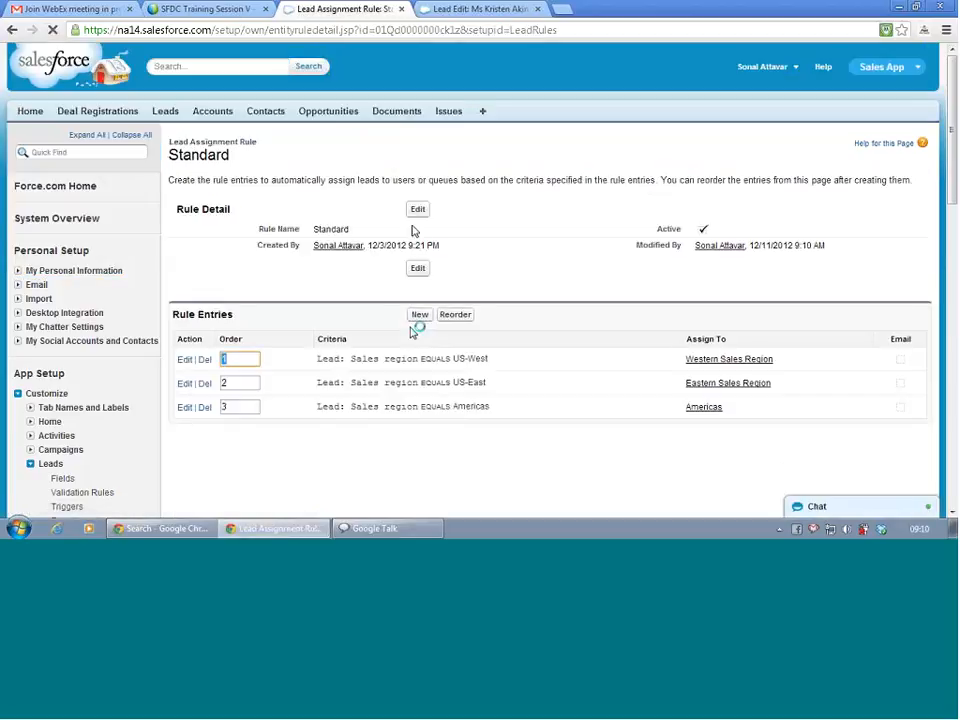
{"action": "left_click", "coordinate": [519, 9]}
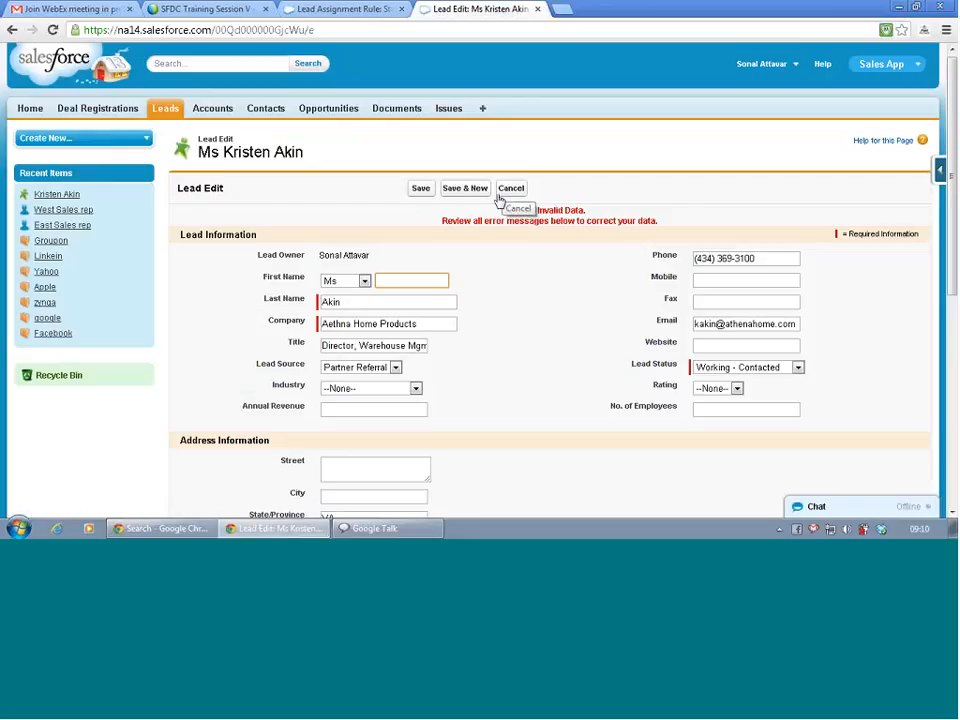
Save the lead, now owned by Eastern Sales Region, and clone it into a new lead.
{"action": "left_click", "coordinate": [419, 190]}
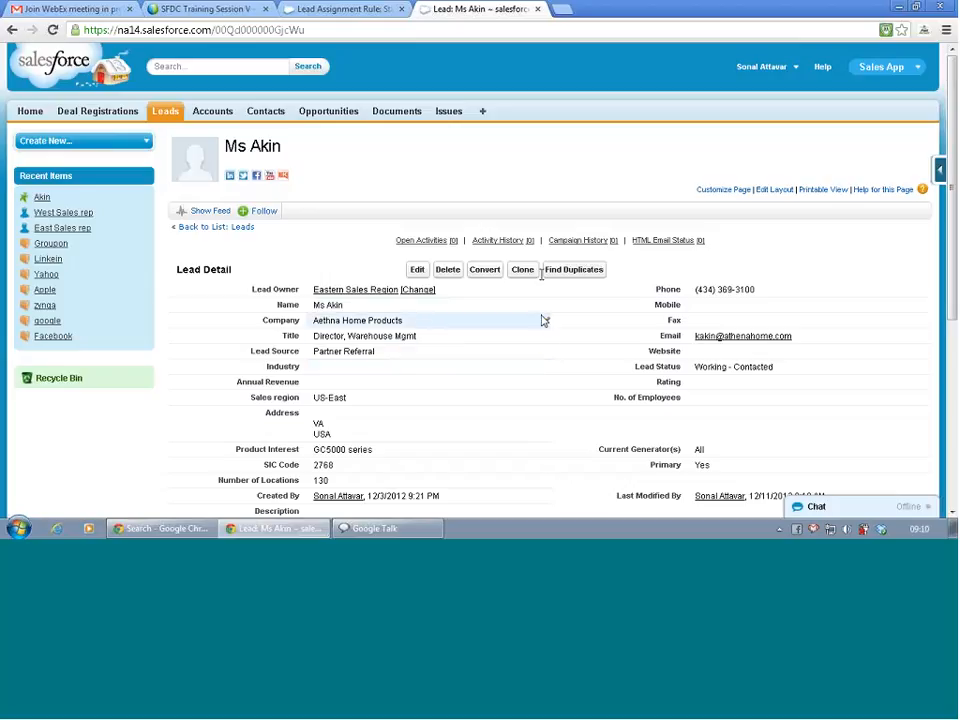
{"action": "left_click", "coordinate": [524, 270]}
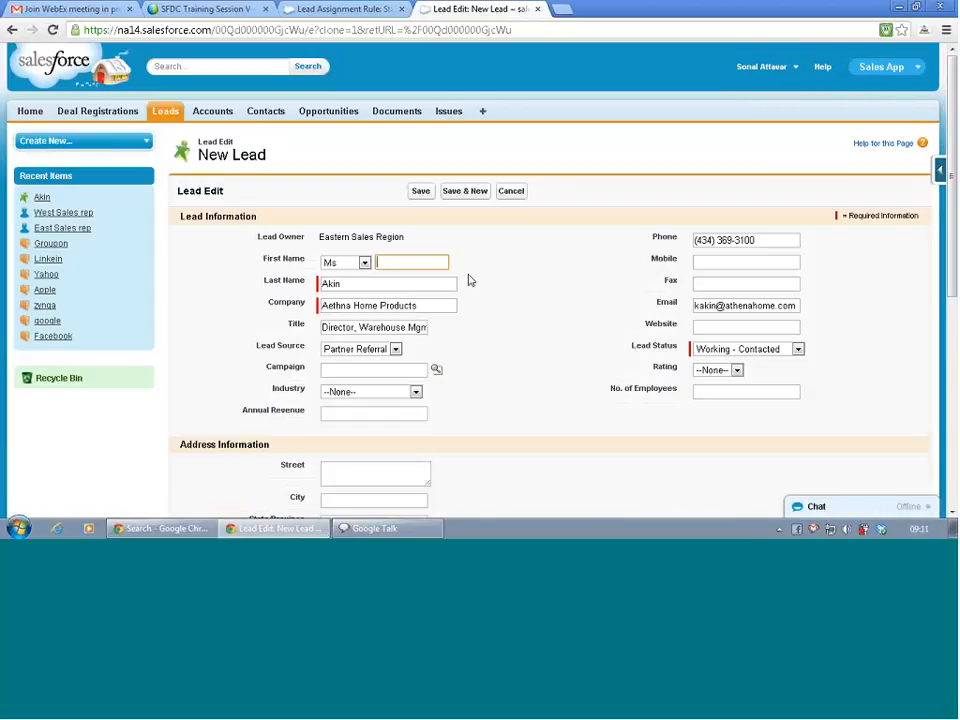
Give the cloned lead the San Francisco, CA 94133 address, tick the active assignment rule option, and save.
{"action": "left_click", "coordinate": [519, 327]}
{"action": "scroll", "coordinate": [533, 350], "scroll_direction": "down", "scroll_amount": 3}
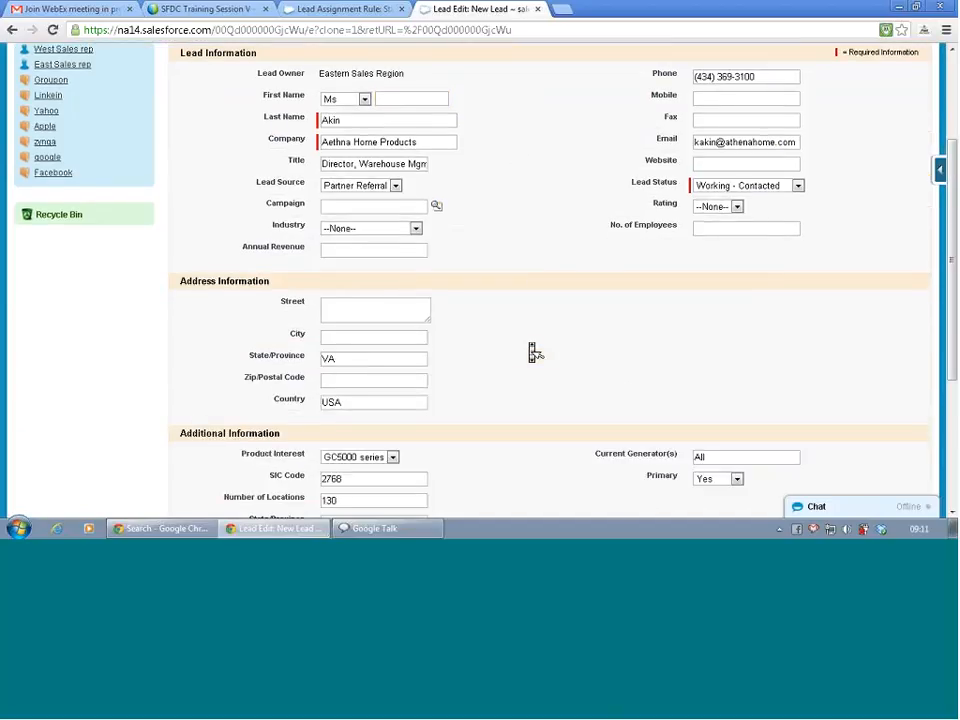
{"action": "double_click", "coordinate": [392, 287]}
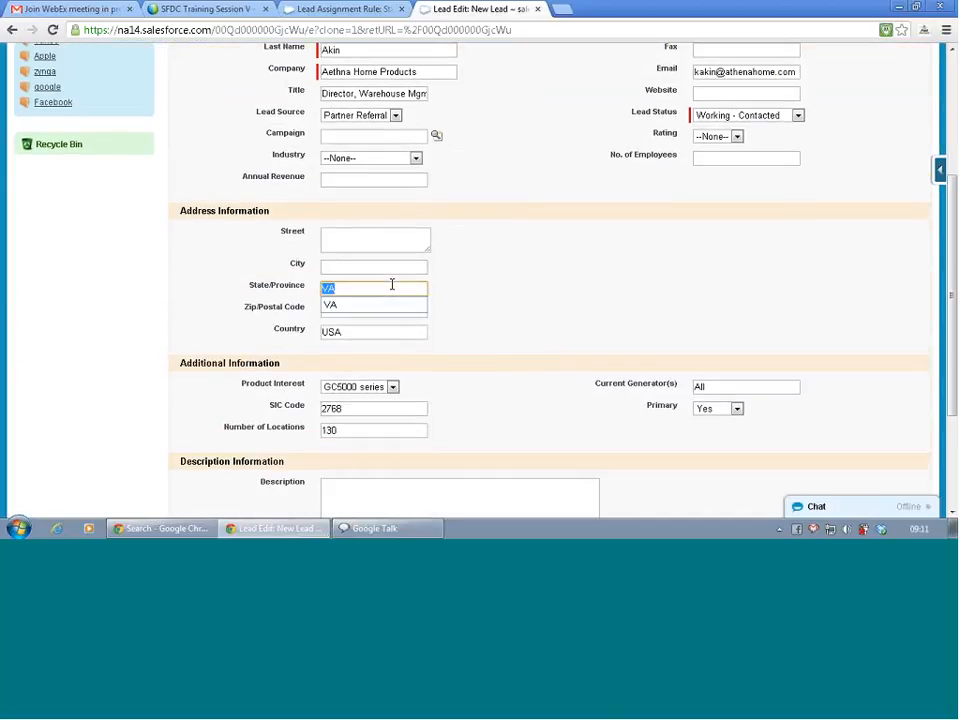
{"action": "type", "text": "C"}
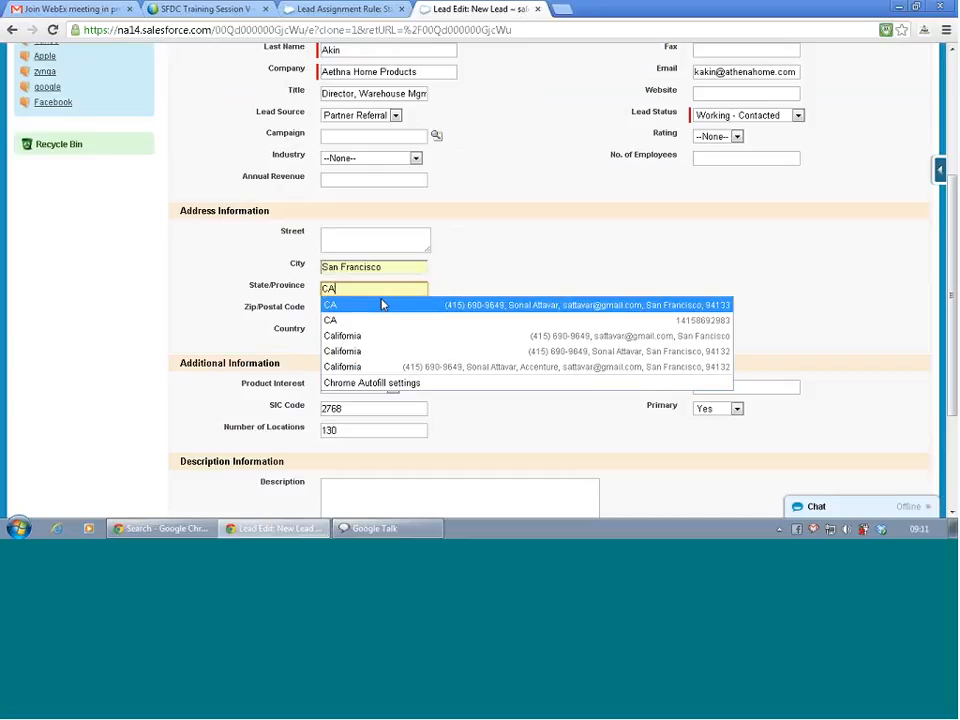
{"action": "left_click", "coordinate": [381, 304]}
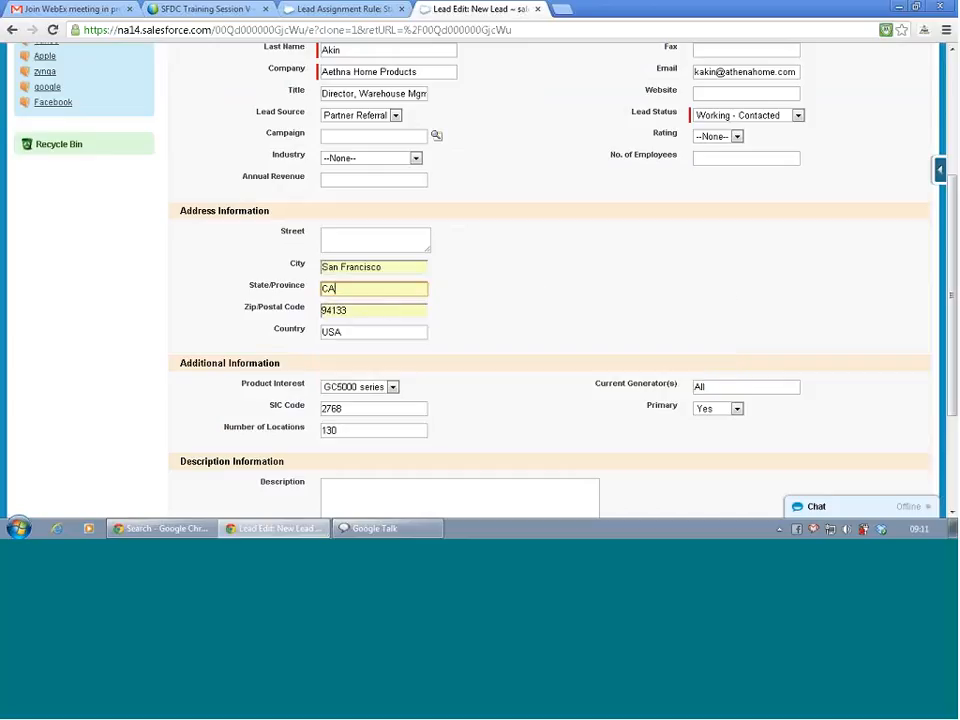
{"action": "scroll", "coordinate": [452, 340], "scroll_direction": "down", "scroll_amount": 3}
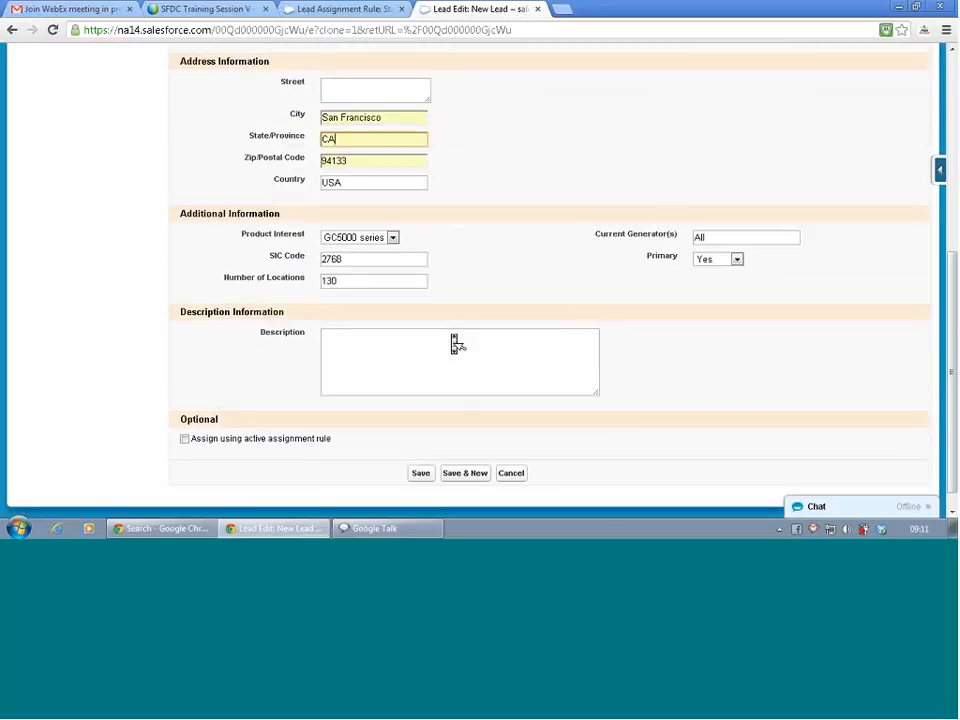
{"action": "scroll", "coordinate": [455, 344], "scroll_direction": "down", "scroll_amount": 1}
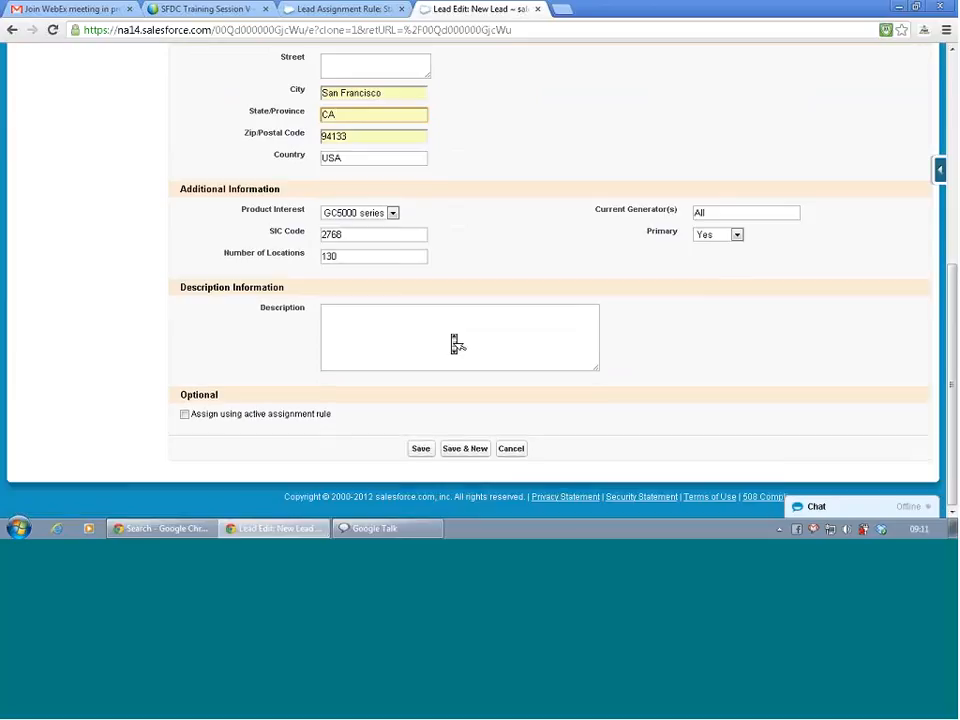
{"action": "left_click", "coordinate": [184, 415]}
{"action": "left_click", "coordinate": [420, 450]}
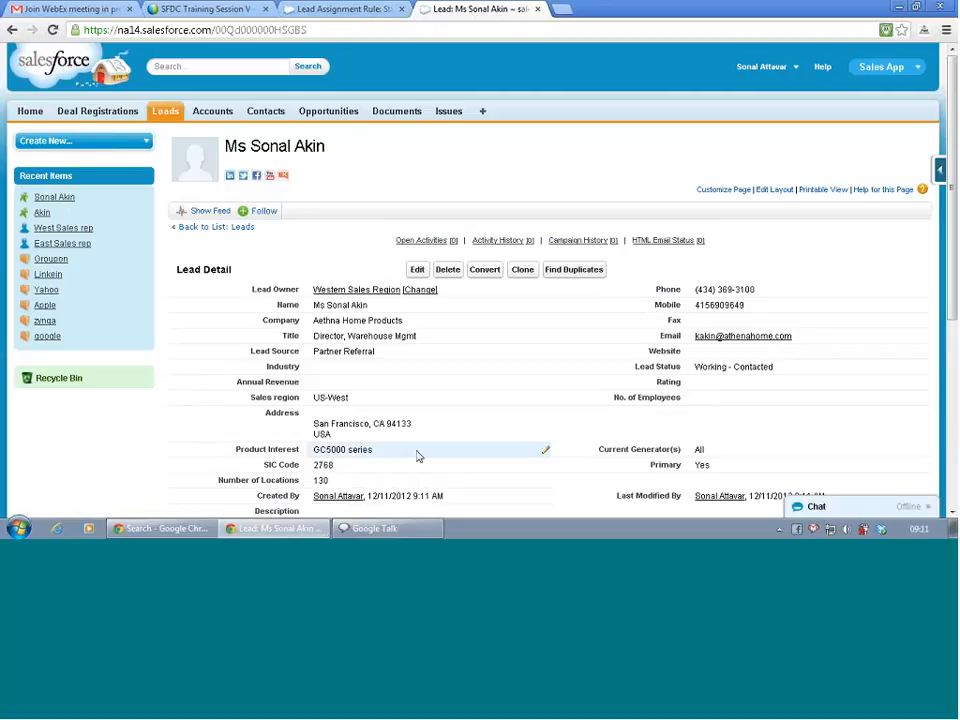
Review the saved San Francisco lead and bring up its Force.com setup shortcuts.
{"action": "scroll", "coordinate": [419, 456], "scroll_direction": "down", "scroll_amount": 3}
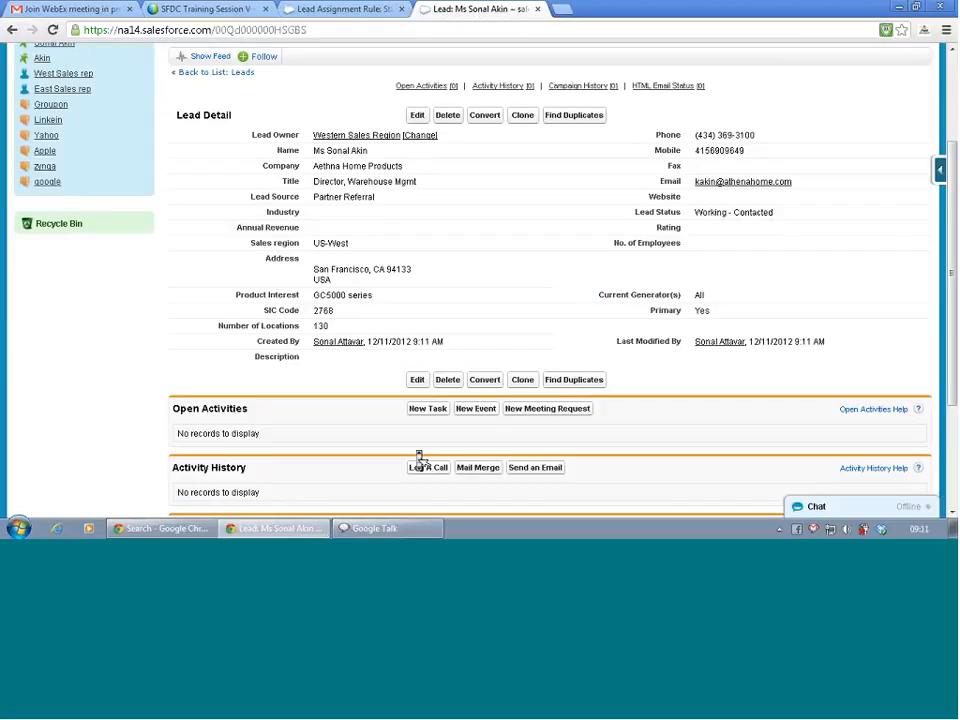
{"action": "scroll", "coordinate": [419, 458], "scroll_direction": "up", "scroll_amount": 3}
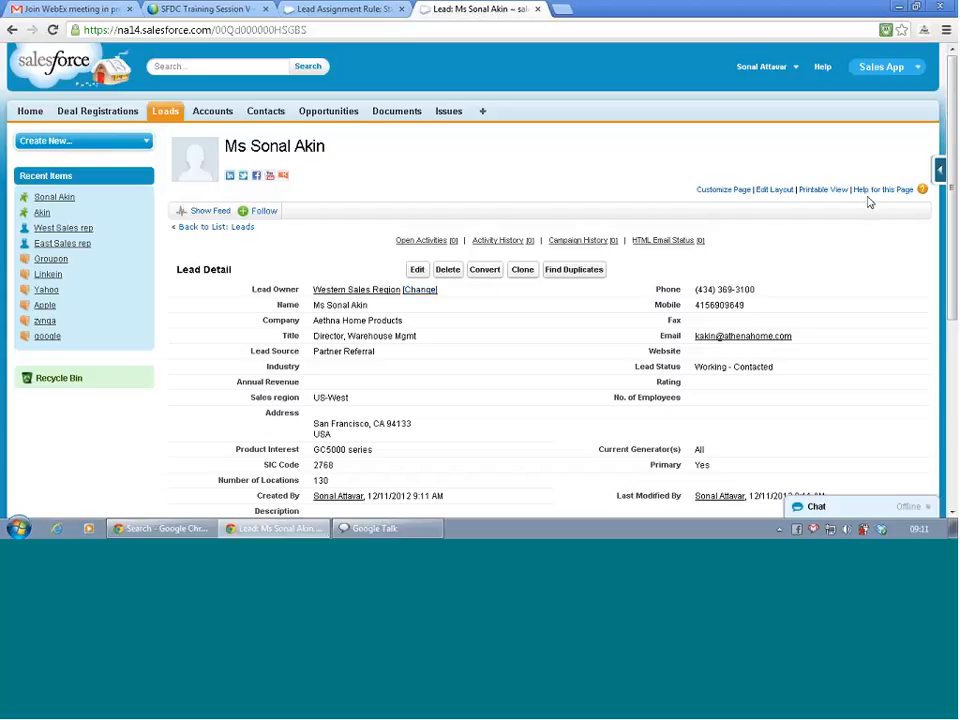
{"action": "left_click", "coordinate": [941, 172]}
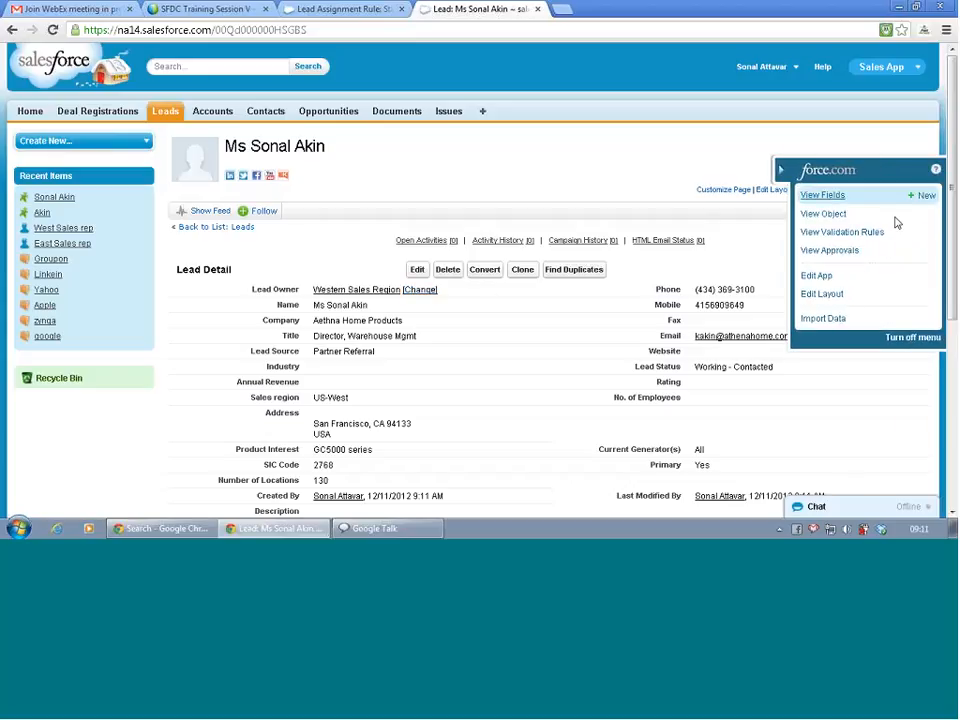
In Lead Layout properties, set the assignment checkbox to 'Select by default' and save the layout.
{"action": "left_click", "coordinate": [847, 293]}
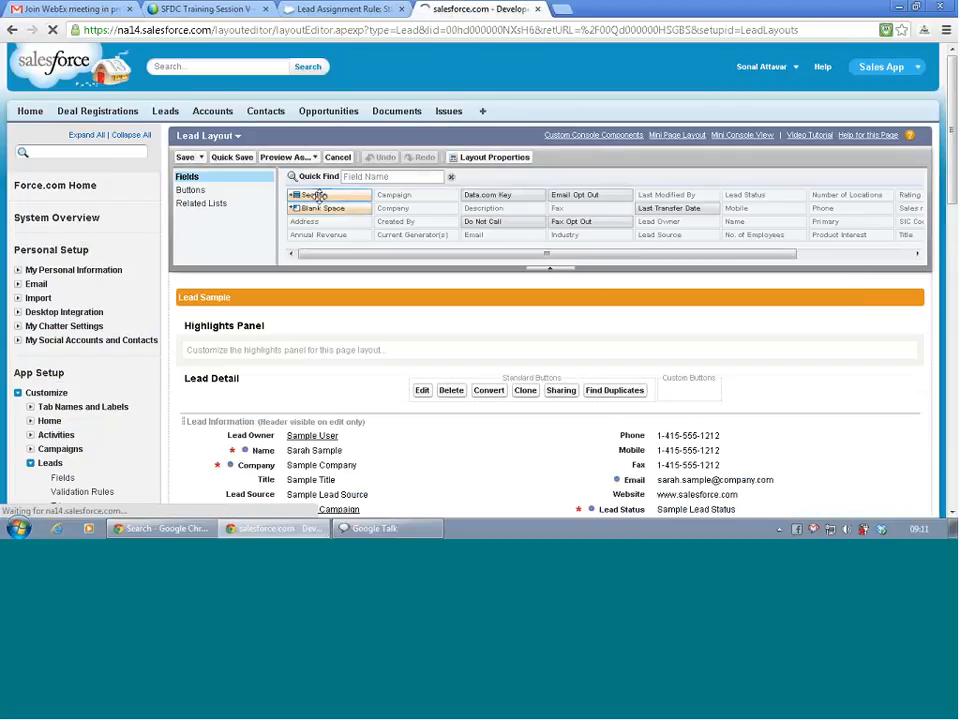
{"action": "left_click", "coordinate": [490, 158]}
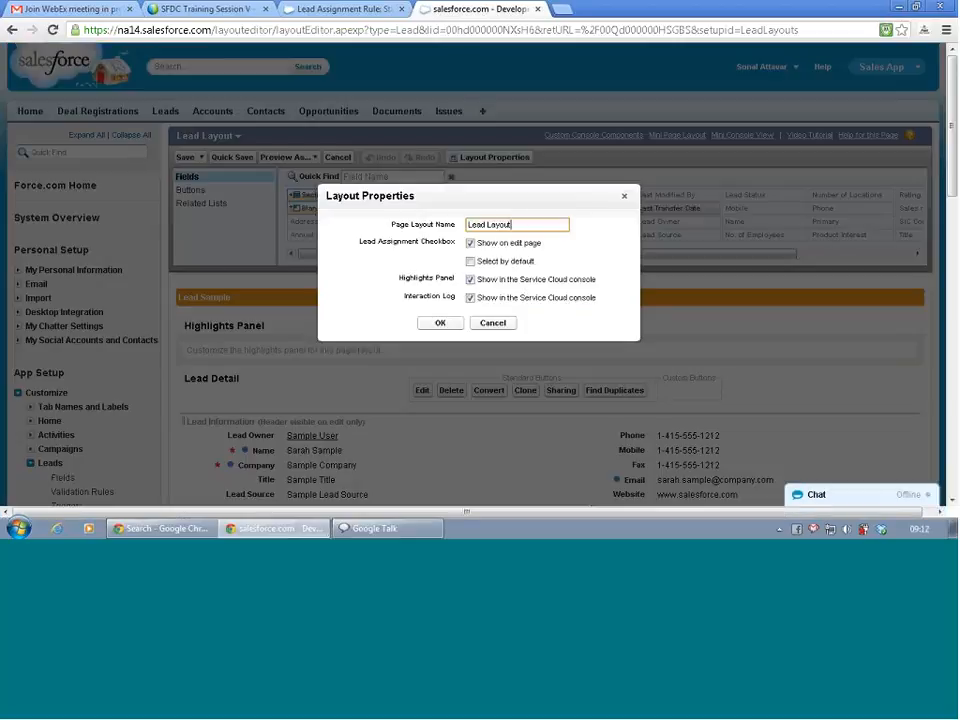
{"action": "left_click", "coordinate": [471, 262]}
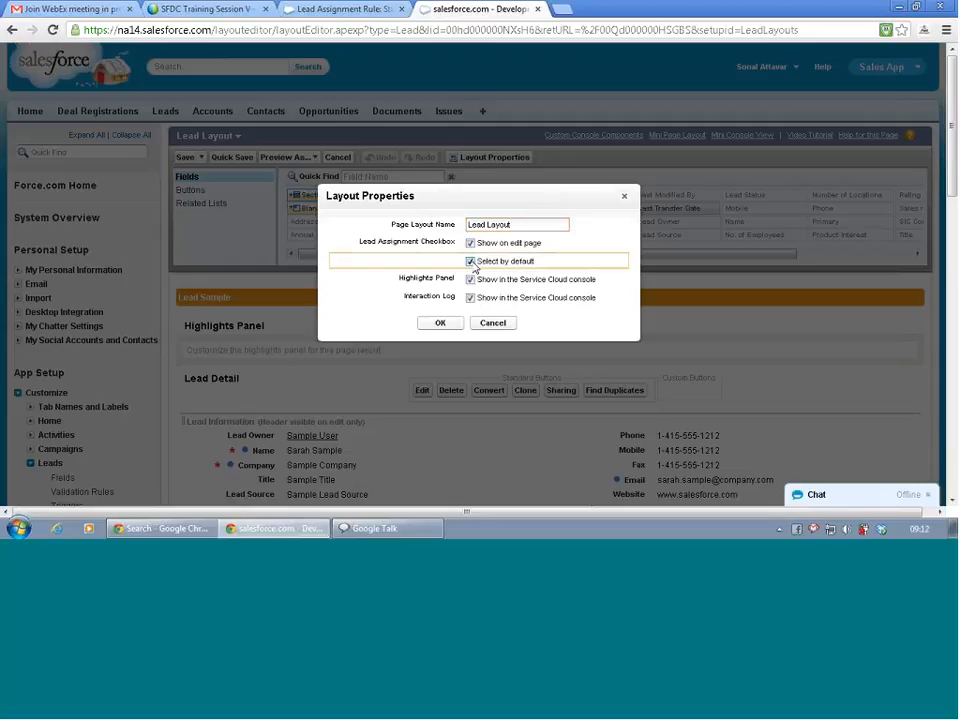
{"action": "left_click", "coordinate": [441, 323]}
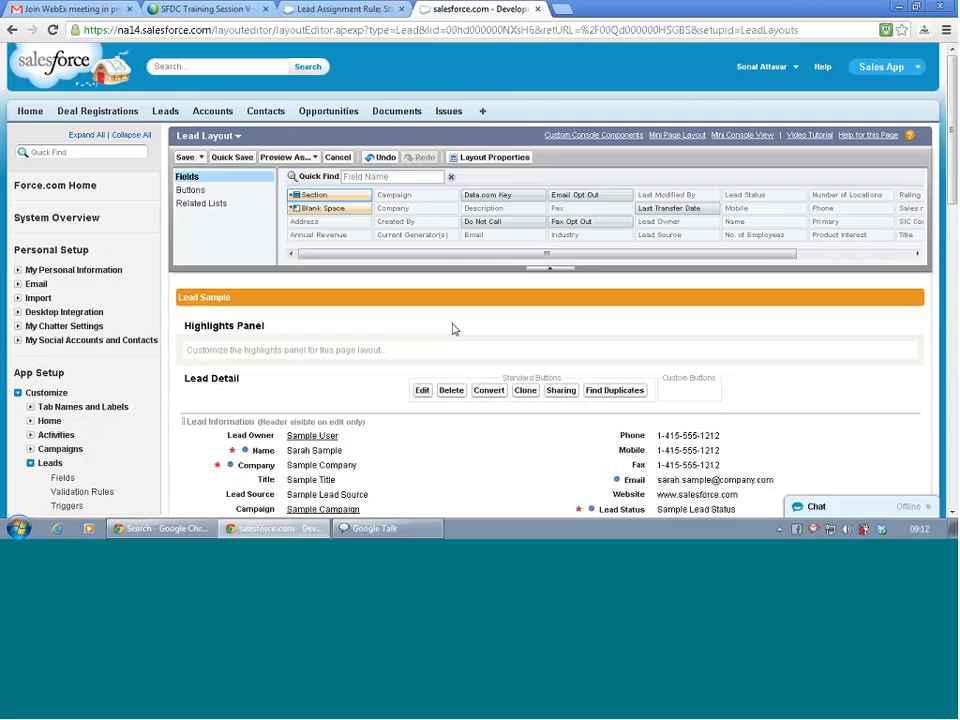
{"action": "left_click", "coordinate": [185, 158]}
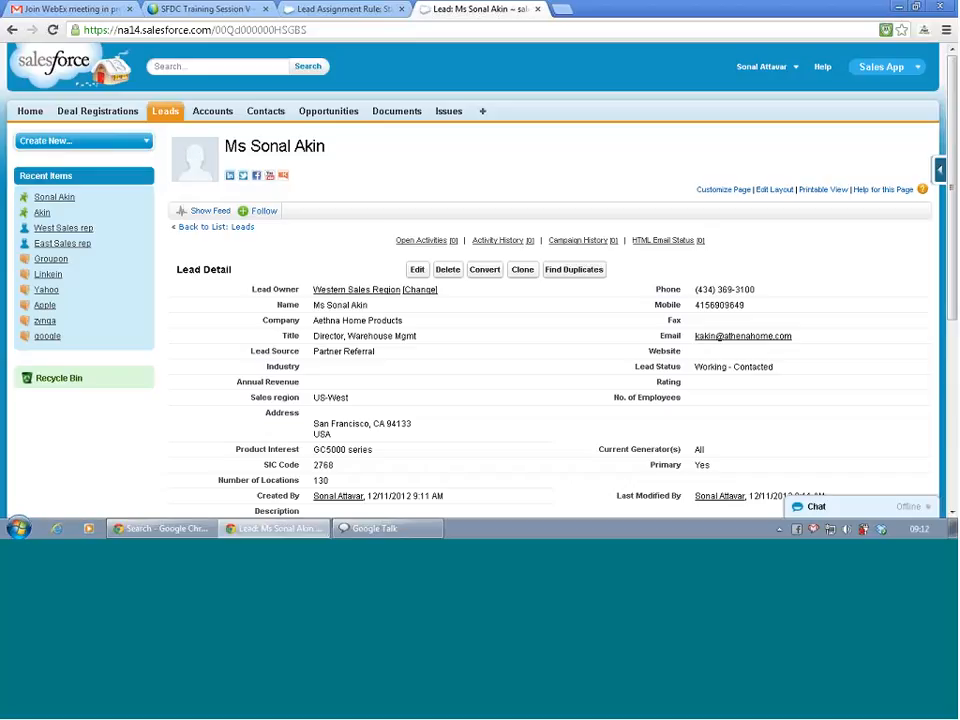
Open the Farmers Coop. of Florida lead from the All Open Leads list view.
{"action": "left_click", "coordinate": [167, 118]}
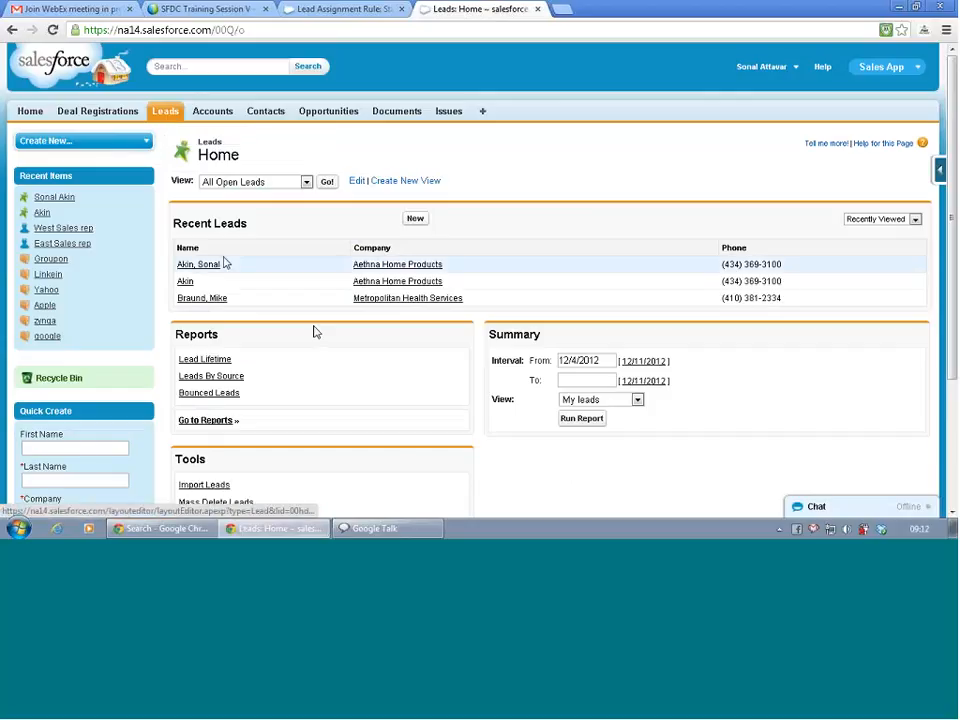
{"action": "scroll", "coordinate": [315, 332], "scroll_direction": "down", "scroll_amount": 2}
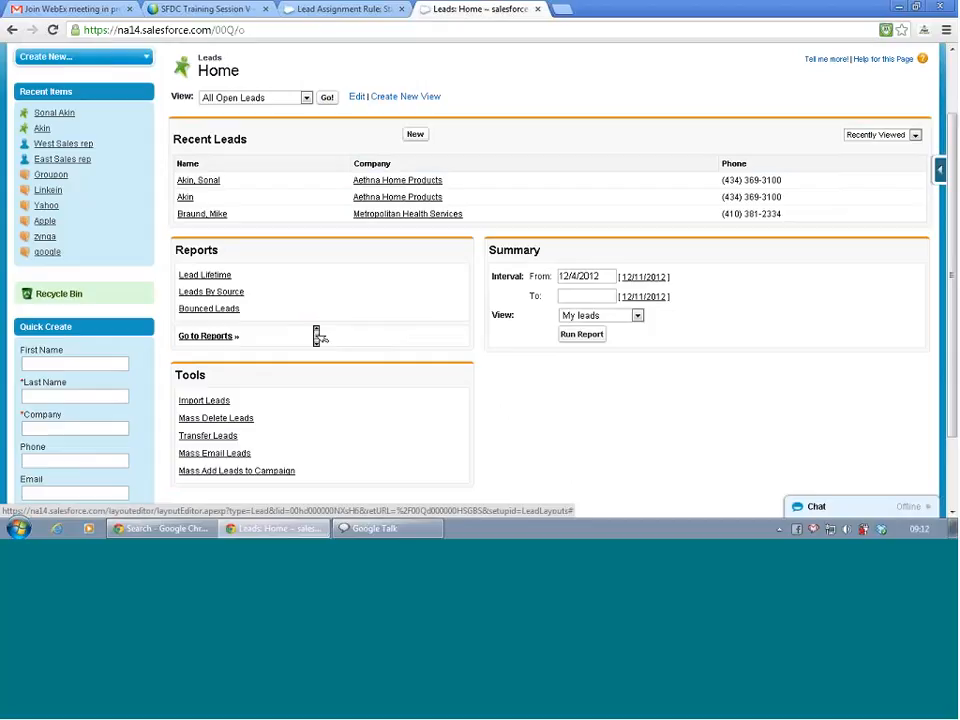
{"action": "scroll", "coordinate": [316, 336], "scroll_direction": "up", "scroll_amount": 2}
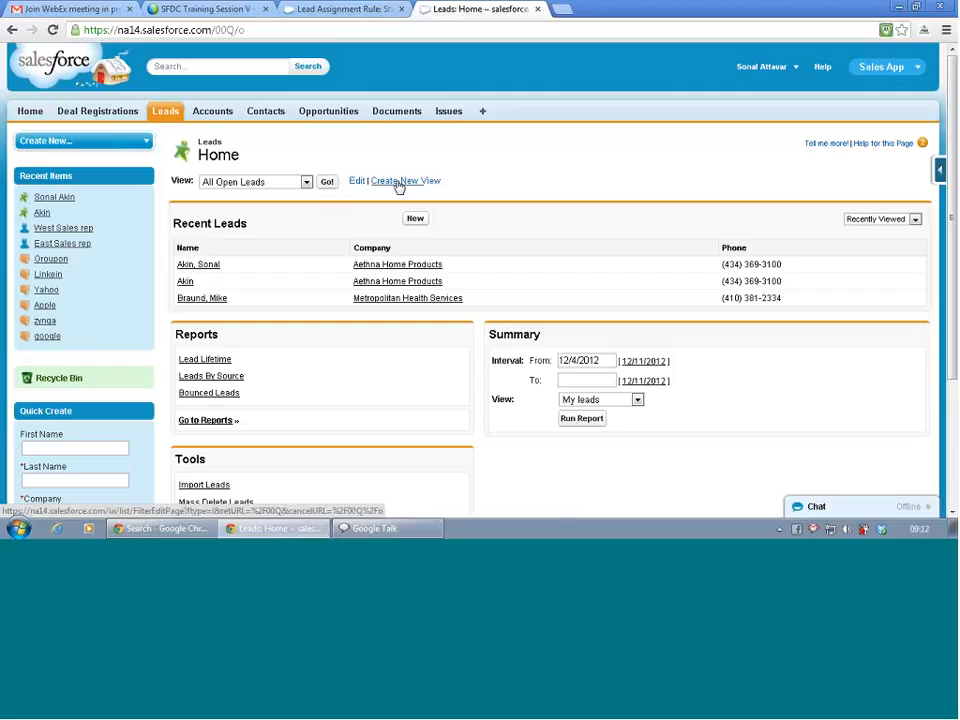
{"action": "left_click", "coordinate": [327, 183]}
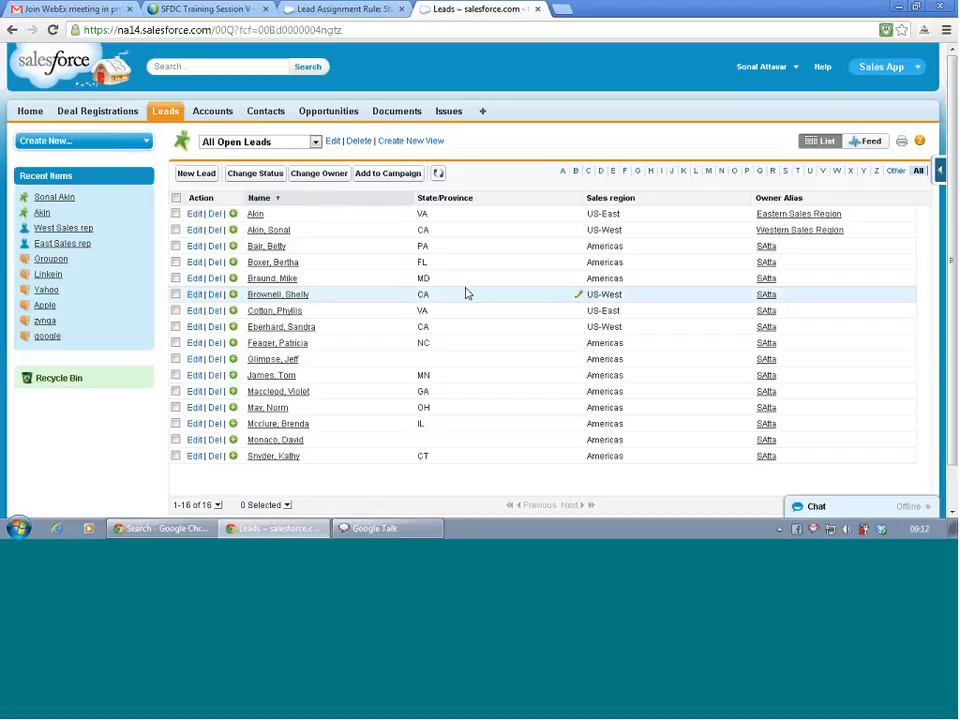
{"action": "left_click", "coordinate": [256, 216]}
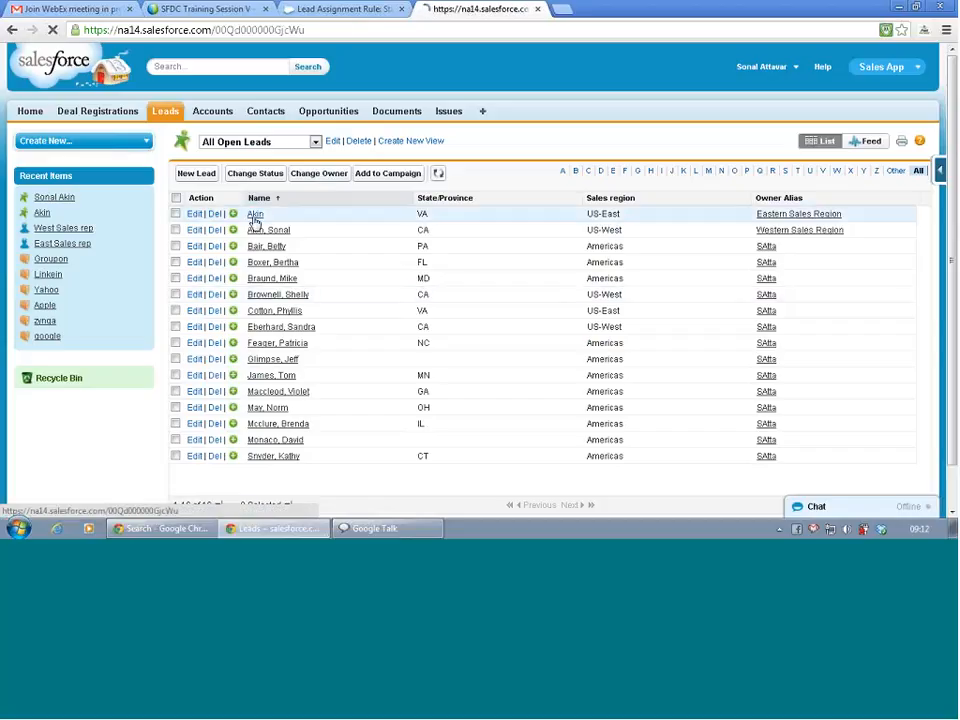
{"action": "left_click", "coordinate": [254, 224]}
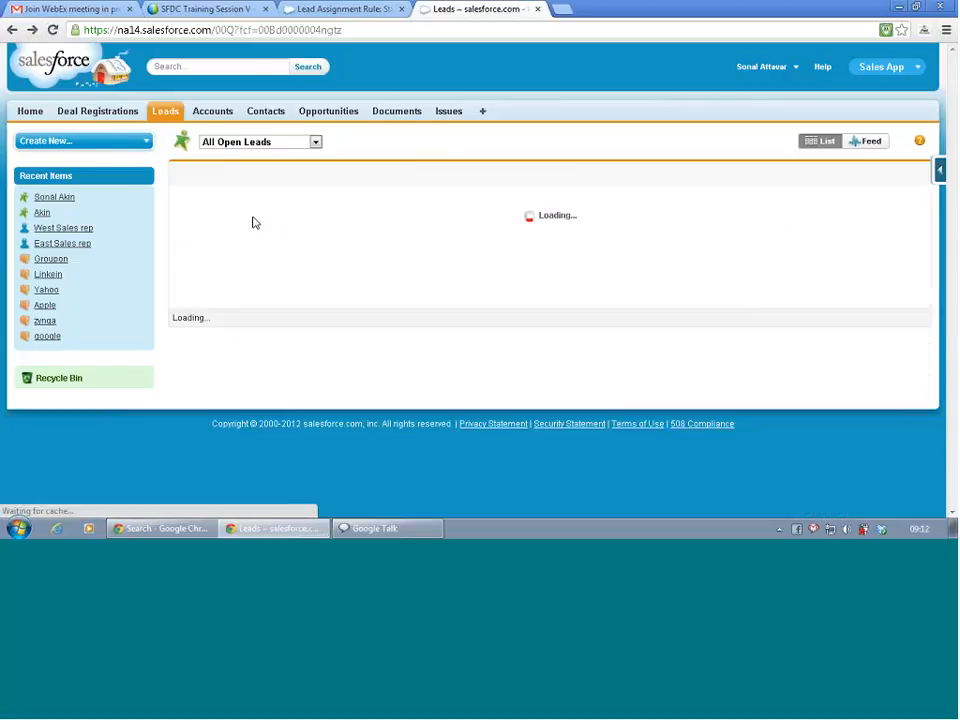
{"action": "left_click", "coordinate": [266, 264]}
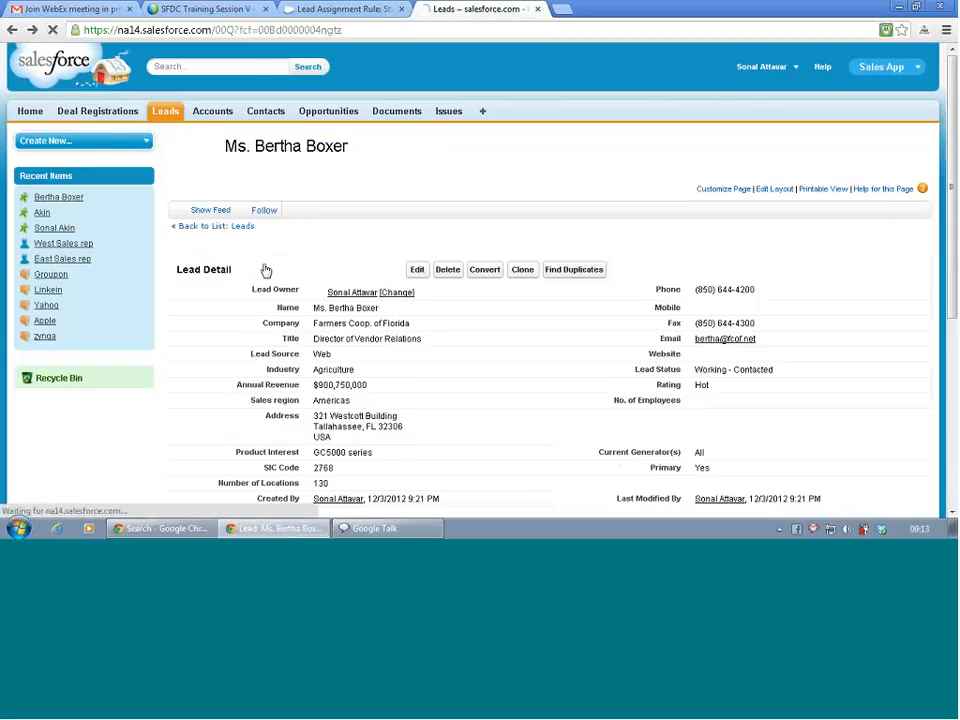
{"action": "left_click", "coordinate": [418, 269]}
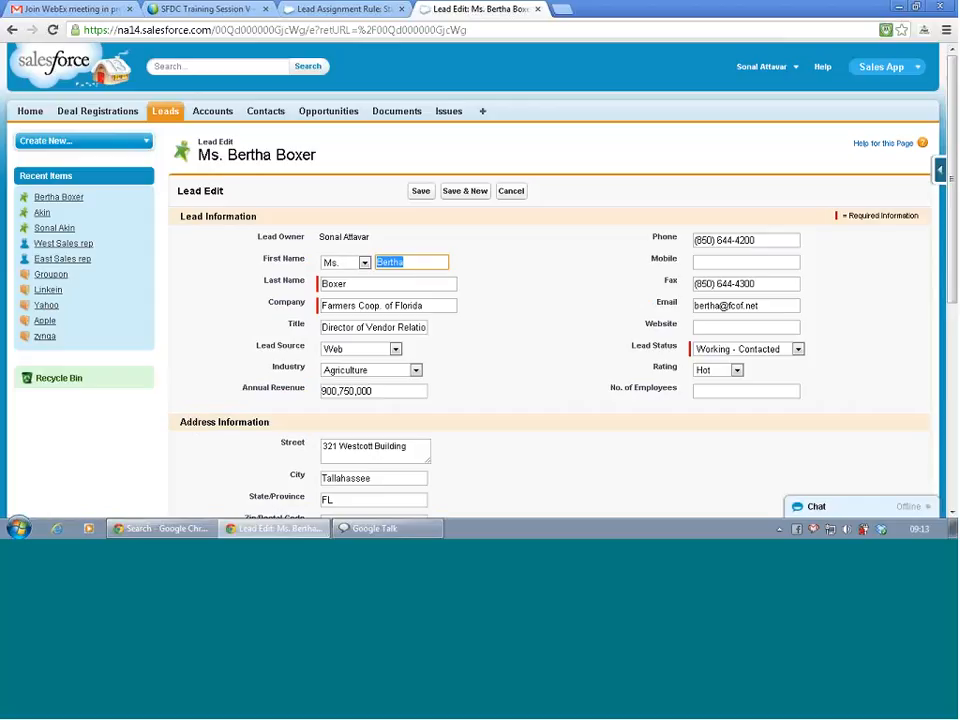
{"action": "scroll", "coordinate": [447, 326], "scroll_direction": "down", "scroll_amount": 5}
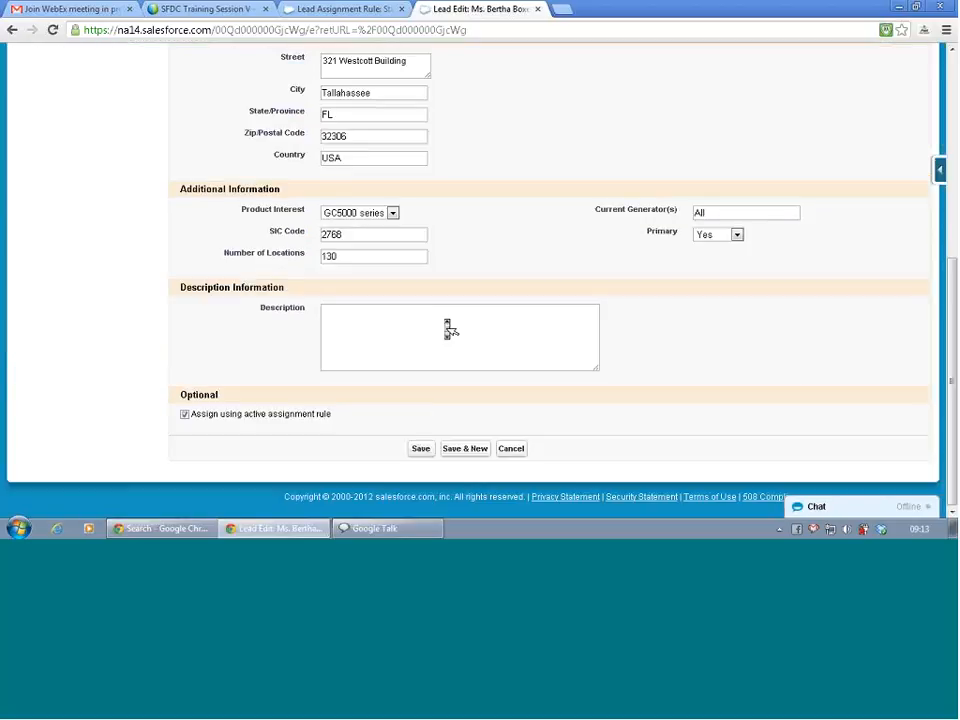
{"action": "scroll", "coordinate": [449, 329], "scroll_direction": "up", "scroll_amount": 5}
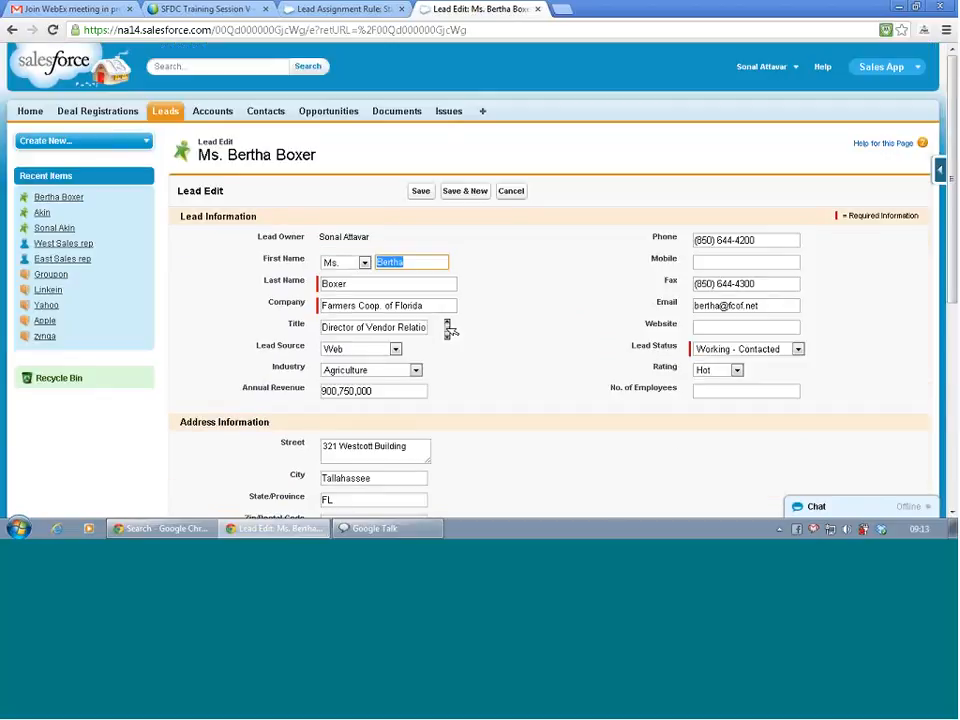
{"action": "key", "text": "BackSpace"}
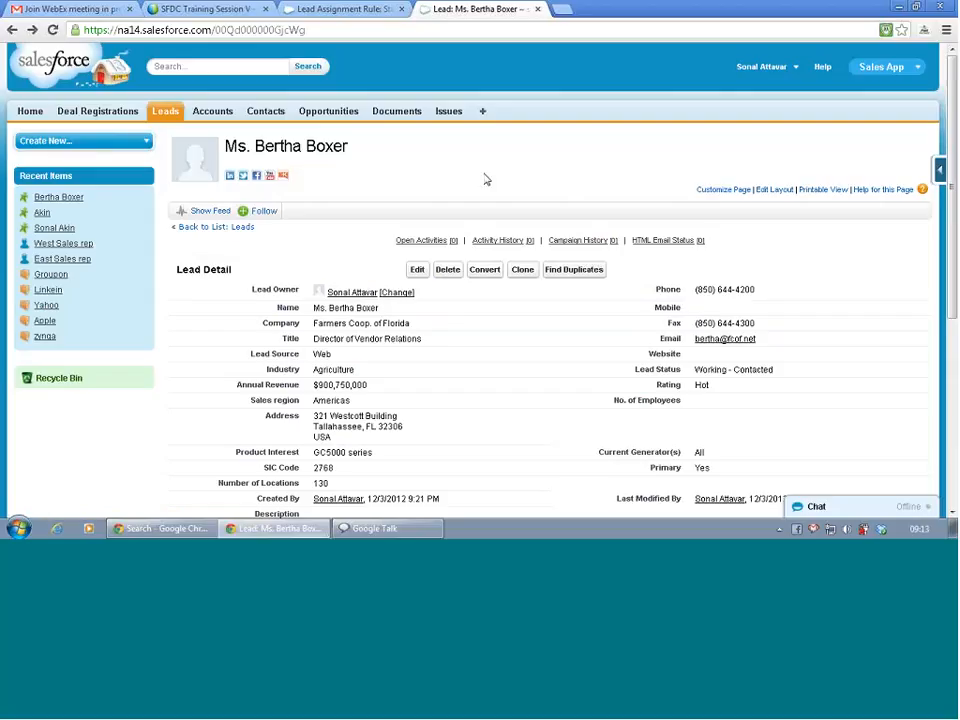
Re-enter order 1 for the Standard rule's first entry, then cancel the rule name edit.
{"action": "left_click", "coordinate": [362, 10]}
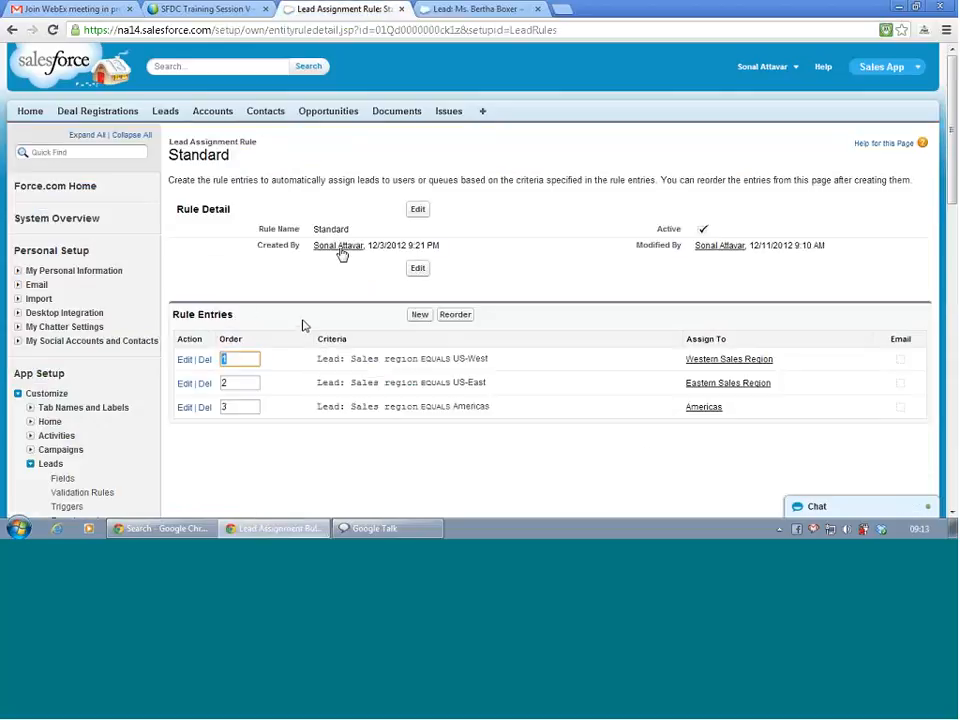
{"action": "key", "text": "BackSpace"}
{"action": "type", "text": "1"}
{"action": "key", "text": "BackSpace"}
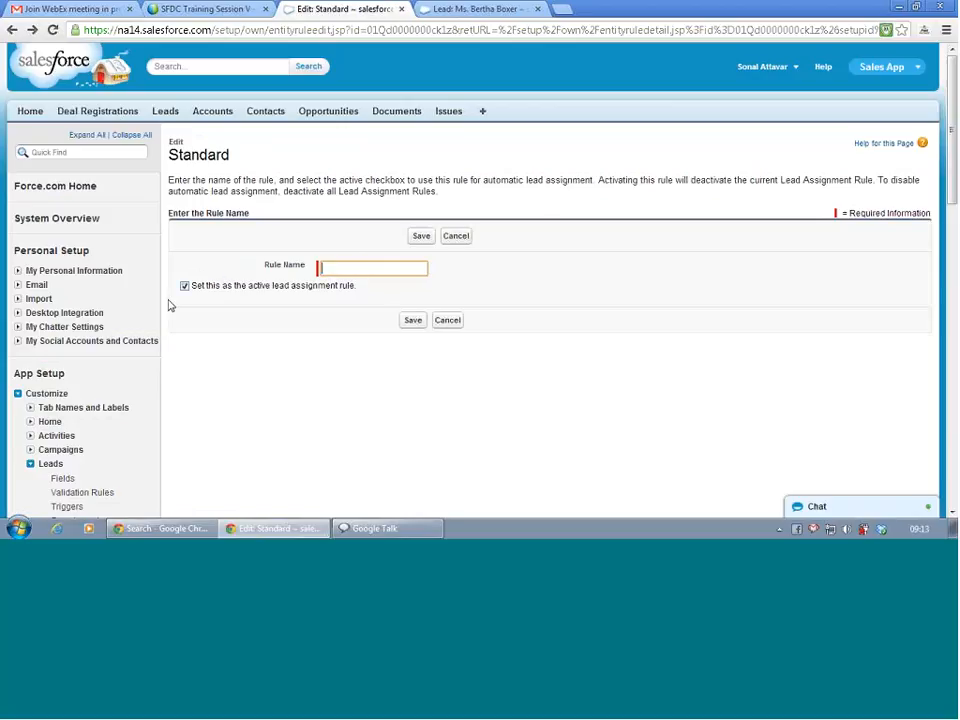
{"action": "left_click", "coordinate": [455, 323]}
{"action": "left_click", "coordinate": [455, 323]}
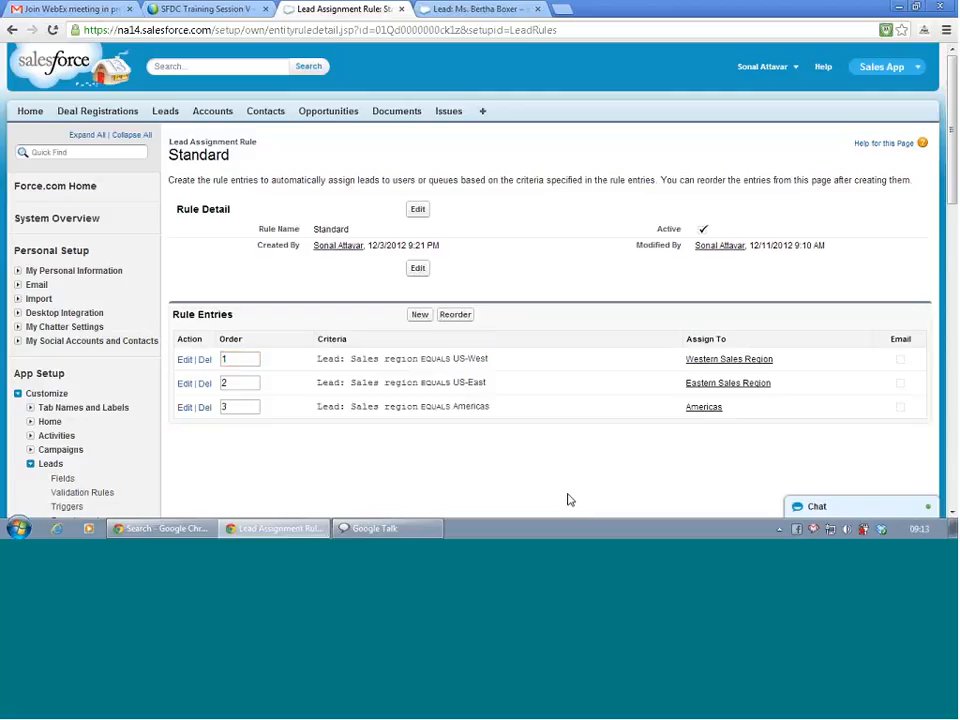
Edit the US-West rule entry, add filter logic, and keep Sales region as the first criterion.
{"action": "left_click", "coordinate": [185, 361]}
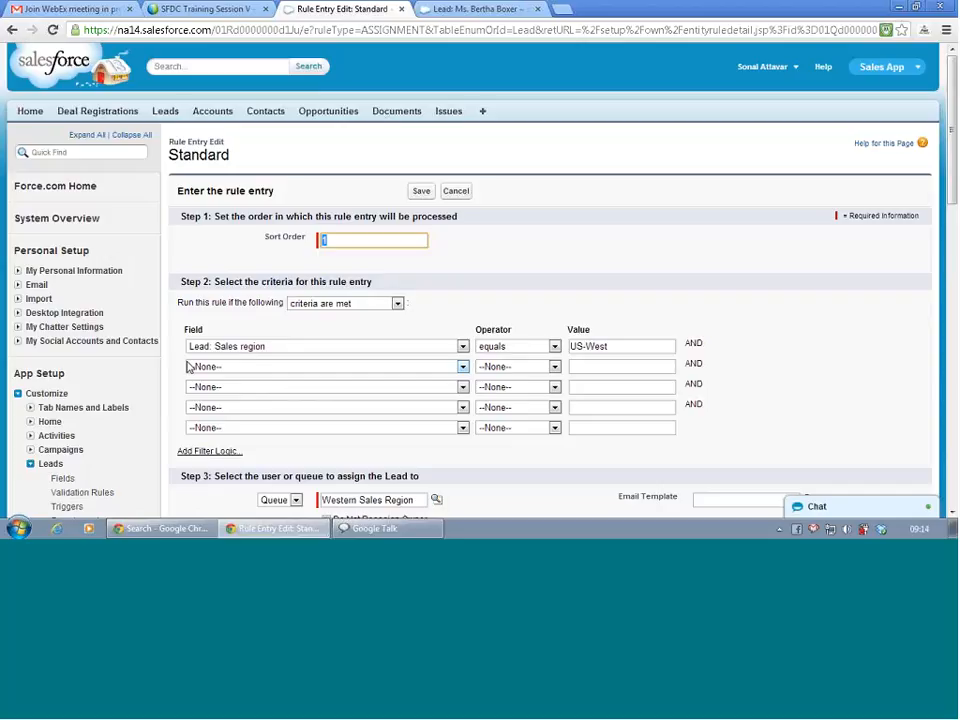
{"action": "left_click", "coordinate": [210, 451]}
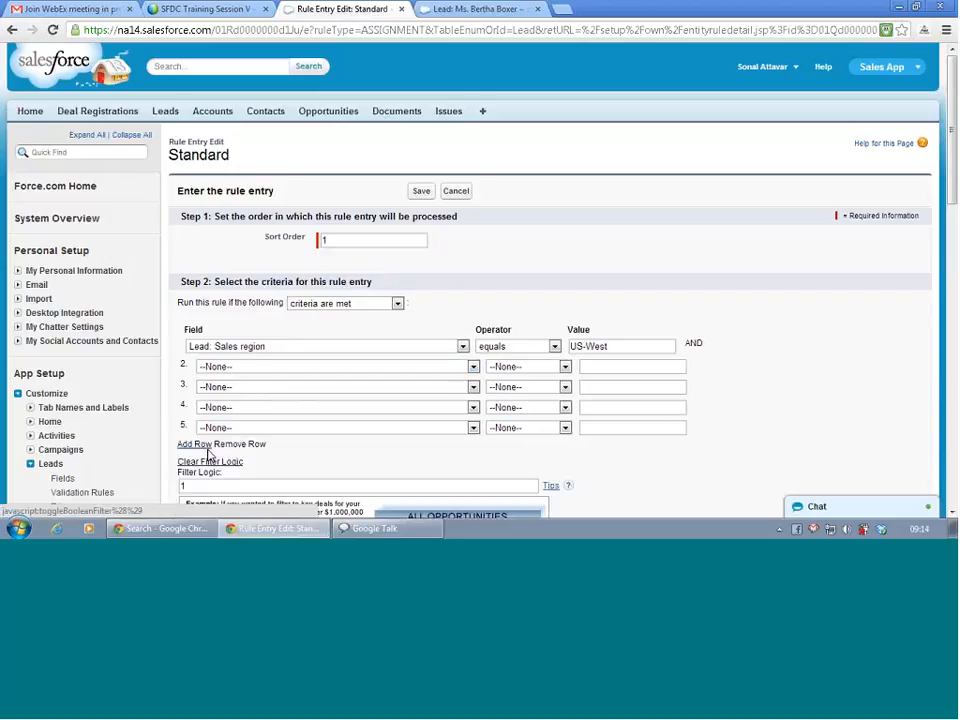
{"action": "scroll", "coordinate": [283, 475], "scroll_direction": "down", "scroll_amount": 3}
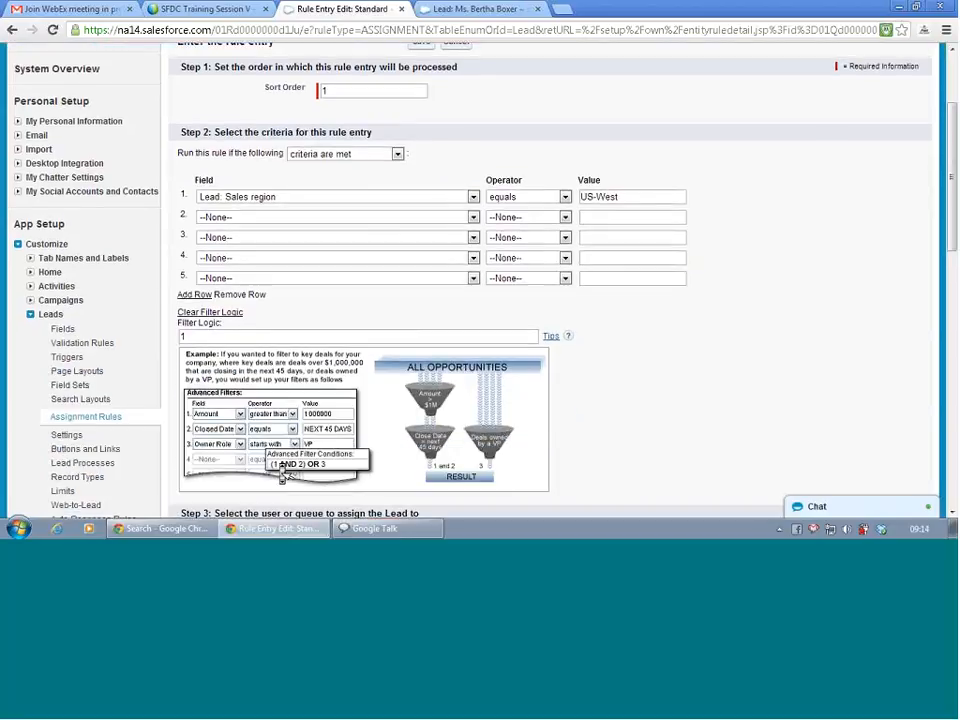
{"action": "scroll", "coordinate": [283, 475], "scroll_direction": "down", "scroll_amount": 1}
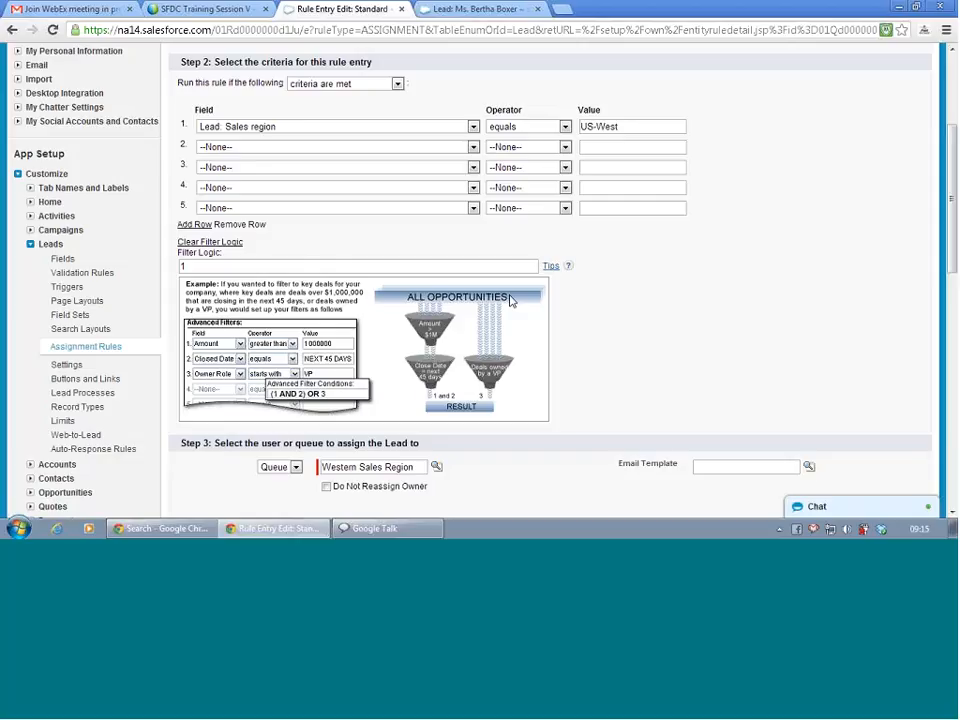
{"action": "scroll", "coordinate": [510, 300], "scroll_direction": "up", "scroll_amount": 1}
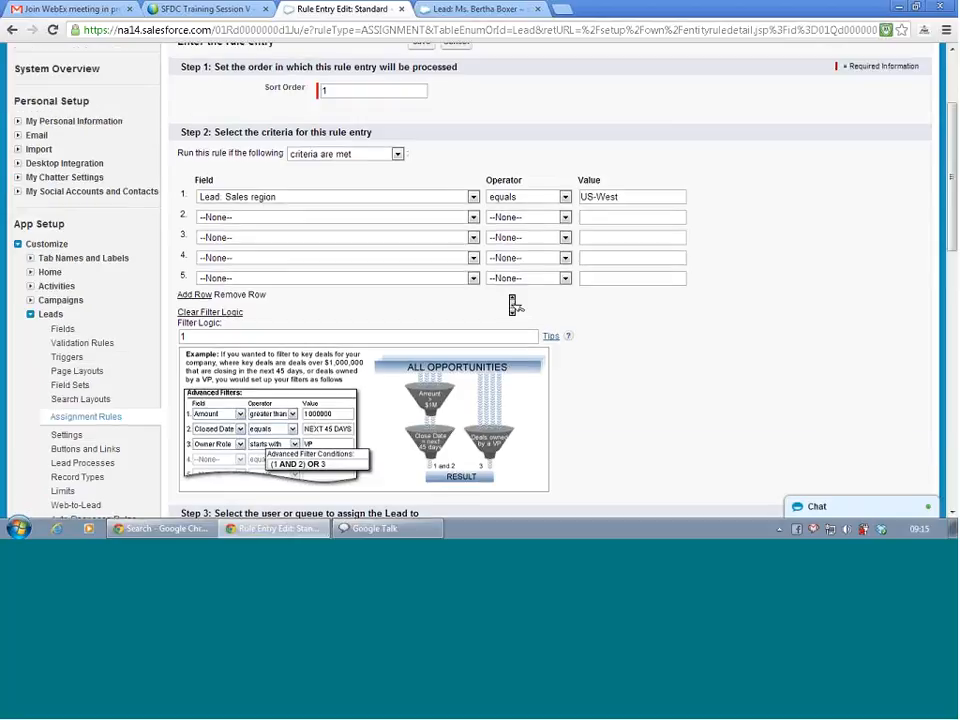
{"action": "scroll", "coordinate": [512, 305], "scroll_direction": "down", "scroll_amount": 1}
{"action": "scroll", "coordinate": [514, 305], "scroll_direction": "up", "scroll_amount": 1}
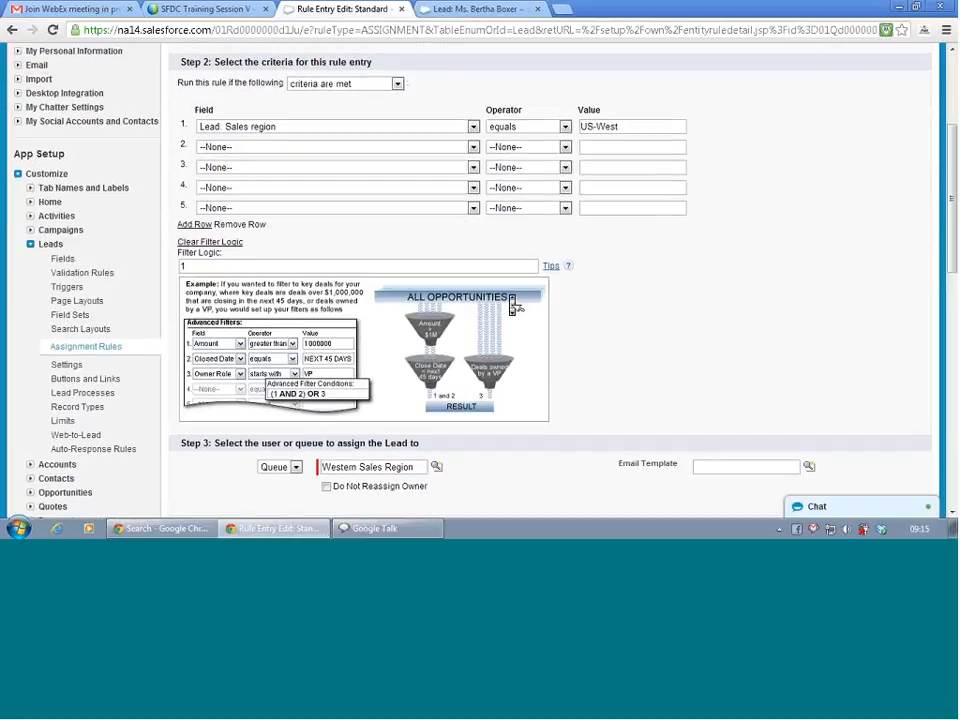
{"action": "scroll", "coordinate": [515, 307], "scroll_direction": "up", "scroll_amount": 1}
{"action": "left_click", "coordinate": [395, 198]}
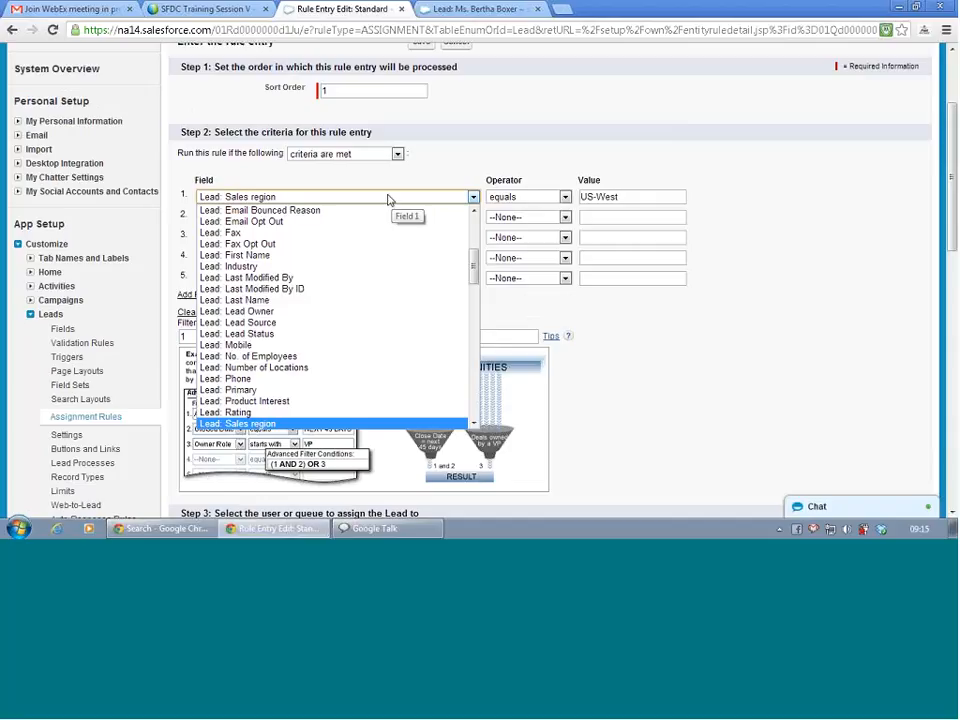
{"action": "left_click", "coordinate": [448, 154]}
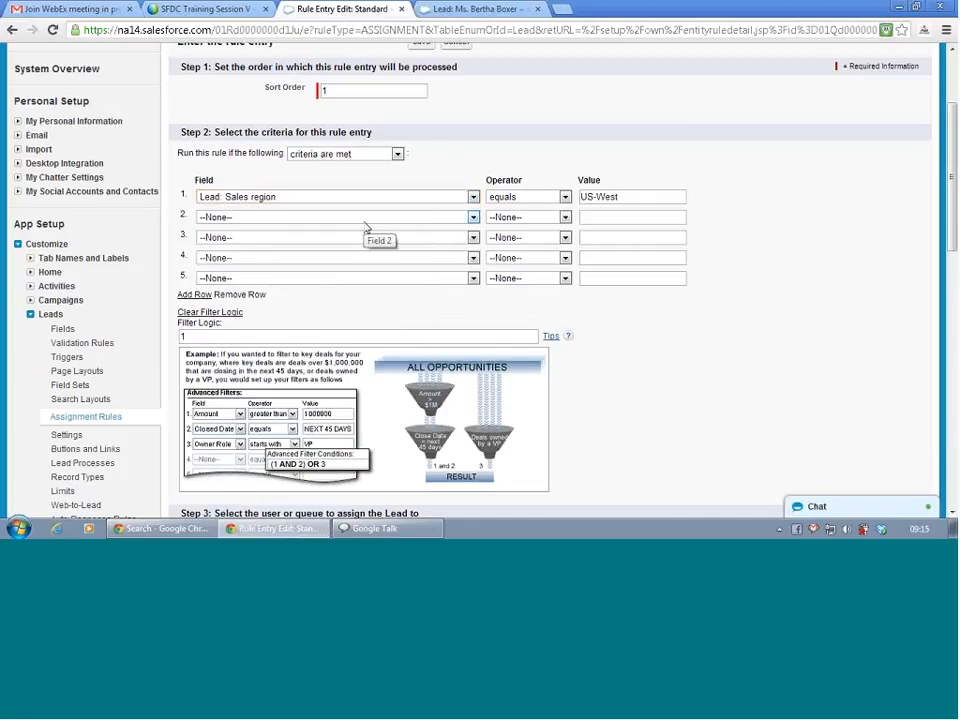
Switch the entry to the formula Sales_region__c ='US-West', check its syntax, and save.
{"action": "left_click", "coordinate": [343, 154]}
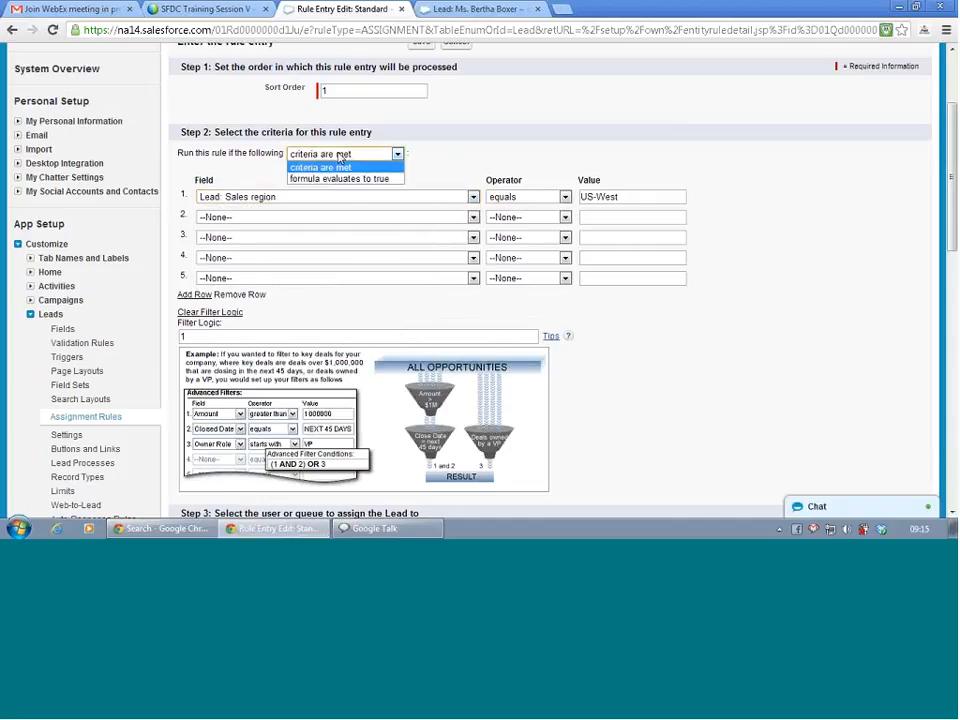
{"action": "left_click", "coordinate": [344, 178]}
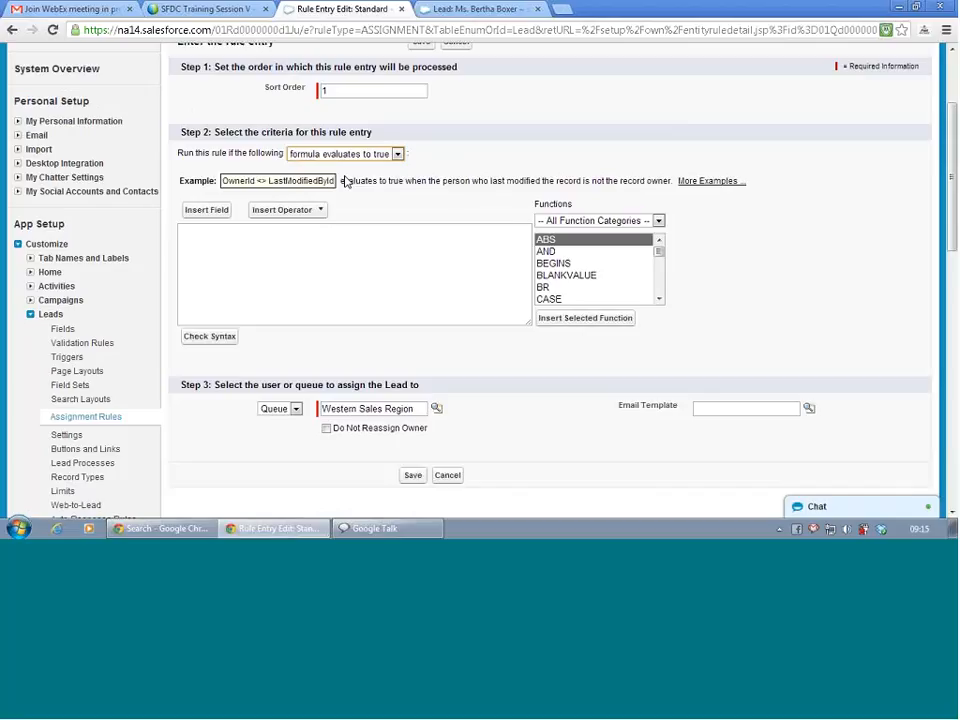
{"action": "left_click", "coordinate": [212, 210]}
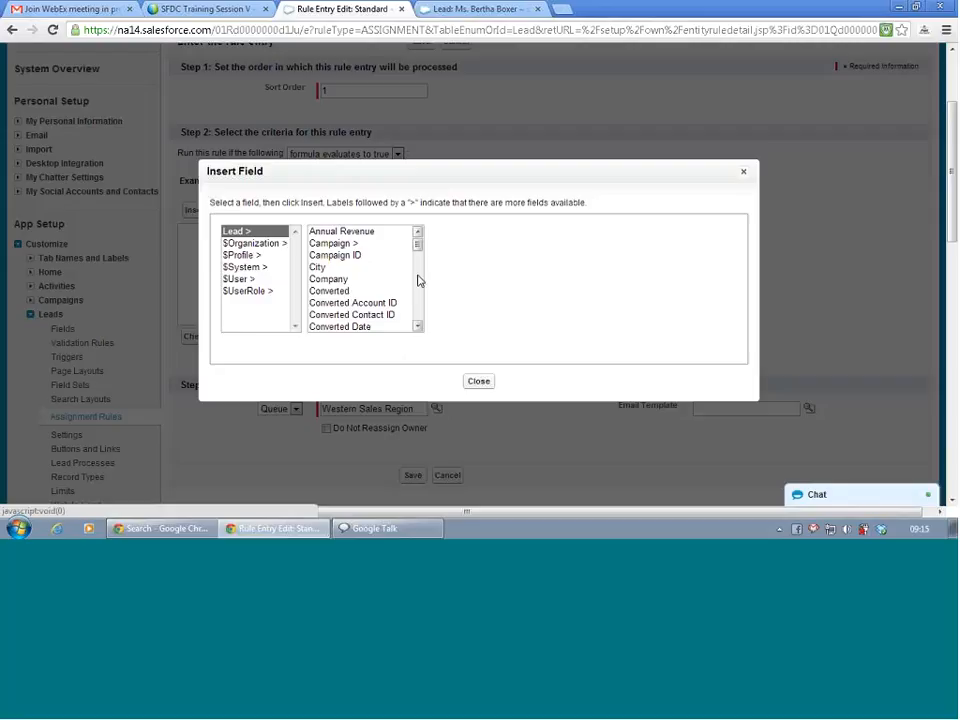
{"action": "left_click_drag", "start_coordinate": [418, 246], "coordinate": [422, 323]}
{"action": "left_click", "coordinate": [360, 280]}
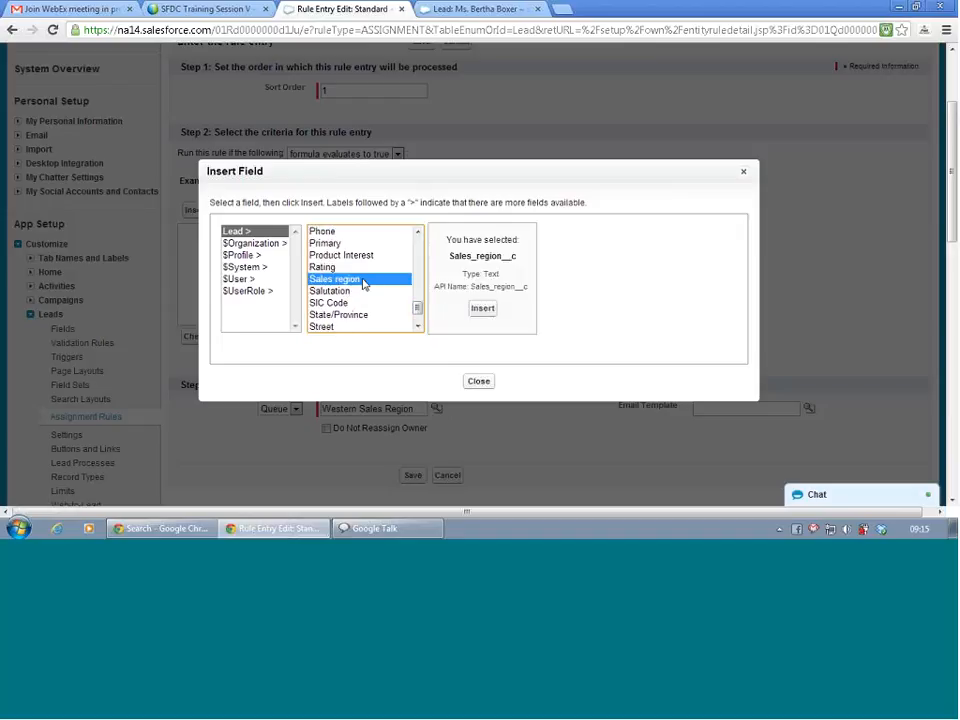
{"action": "left_click", "coordinate": [489, 311]}
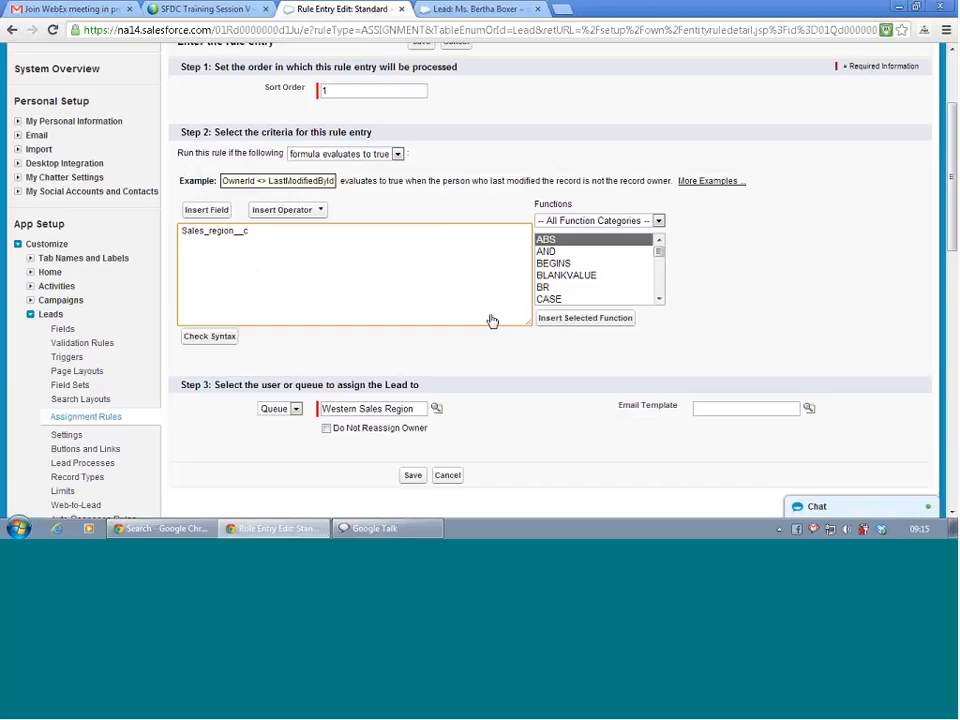
{"action": "type", "text": "='US-West'"}
{"action": "left_click", "coordinate": [212, 337]}
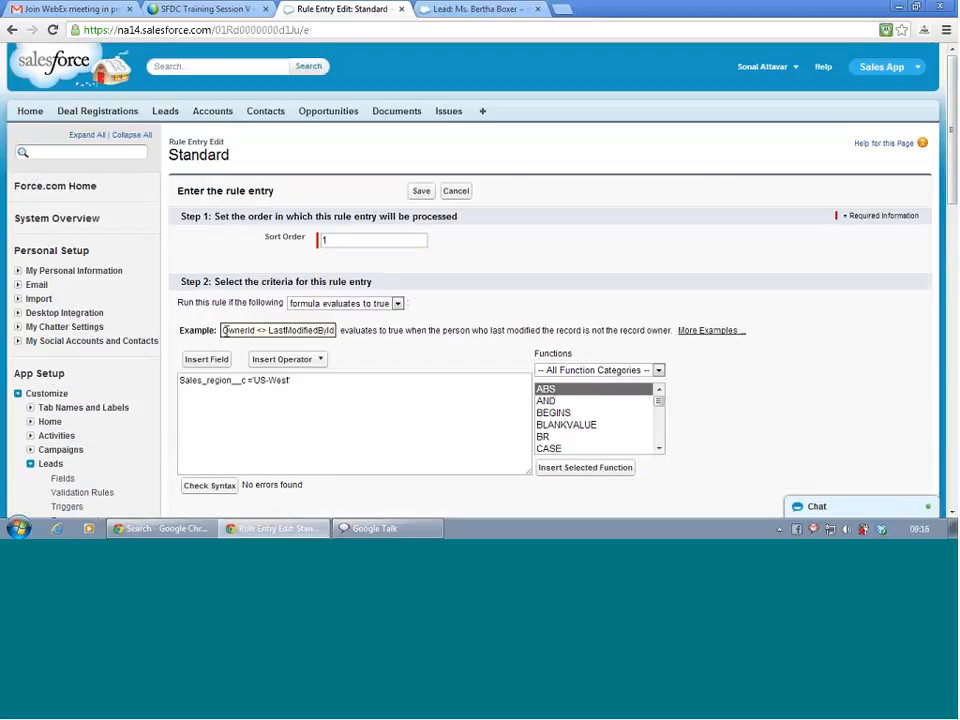
{"action": "scroll", "coordinate": [229, 340], "scroll_direction": "down", "scroll_amount": 4}
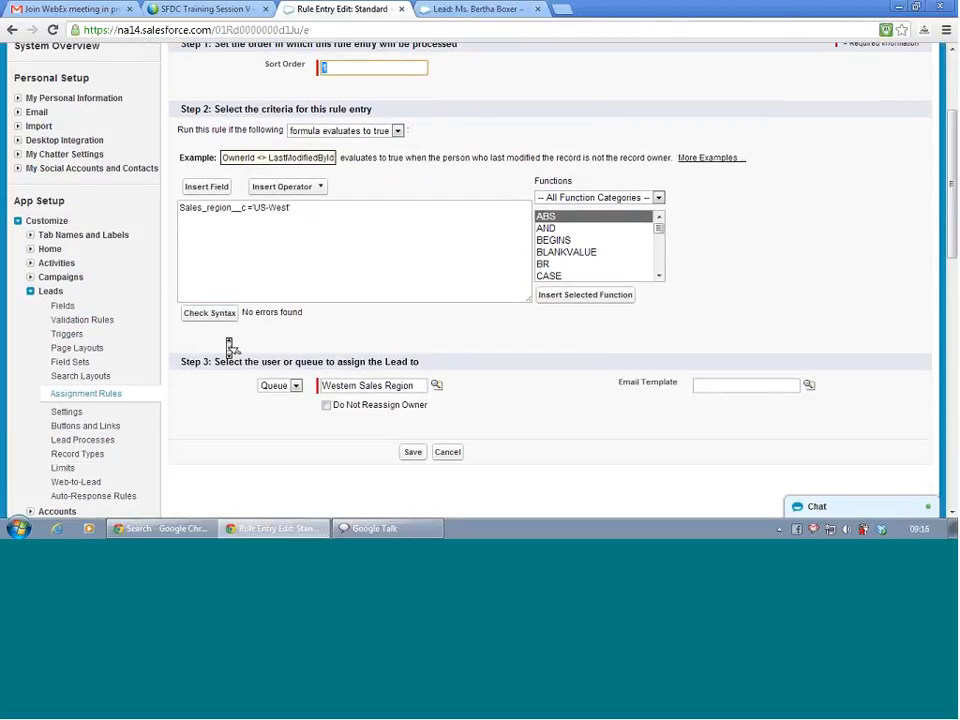
{"action": "left_click", "coordinate": [413, 453]}
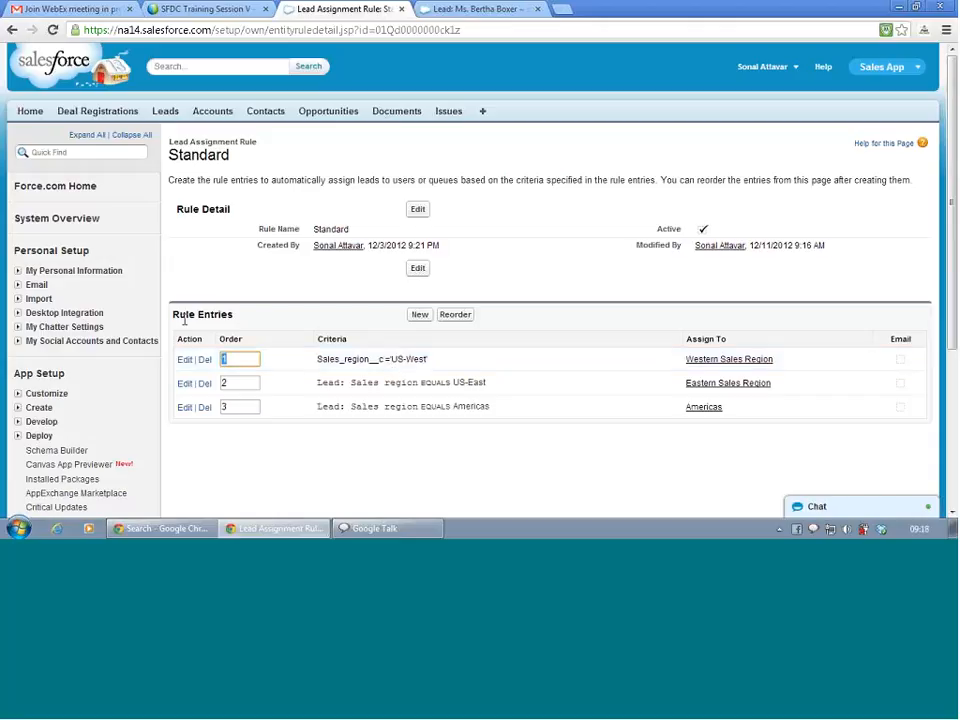
Scroll to review the three rule entries: US-West formula, US-East, and Americas.
{"action": "scroll", "coordinate": [187, 330], "scroll_direction": "down", "scroll_amount": 3}
{"action": "scroll", "coordinate": [187, 330], "scroll_direction": "down", "scroll_amount": 2}
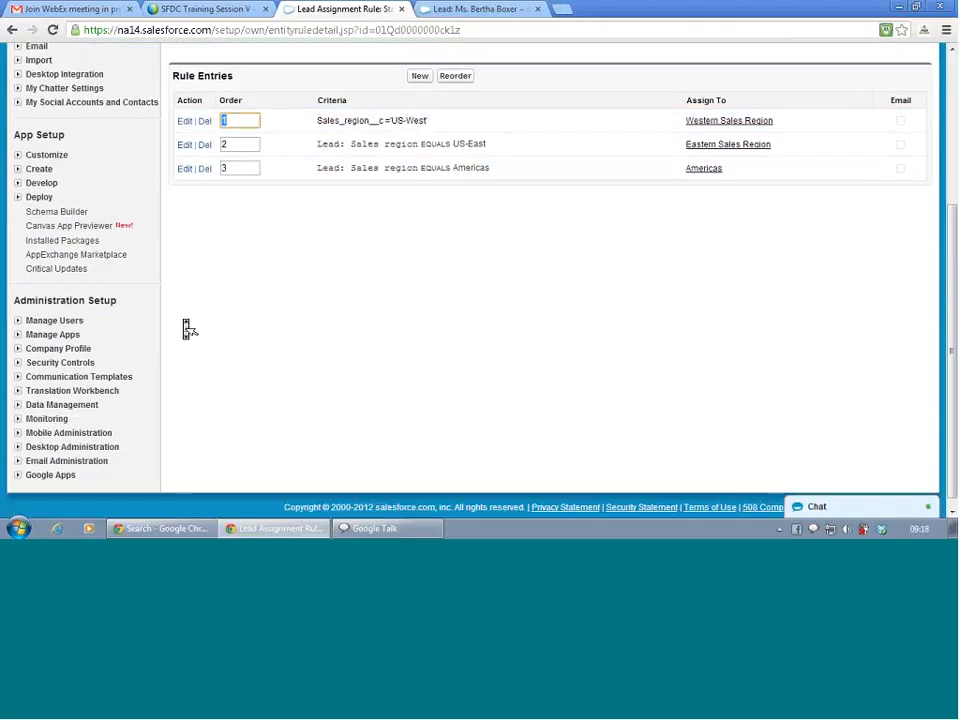
Open the Lead Fields list under Leads customization in Setup.
{"action": "left_click", "coordinate": [17, 157]}
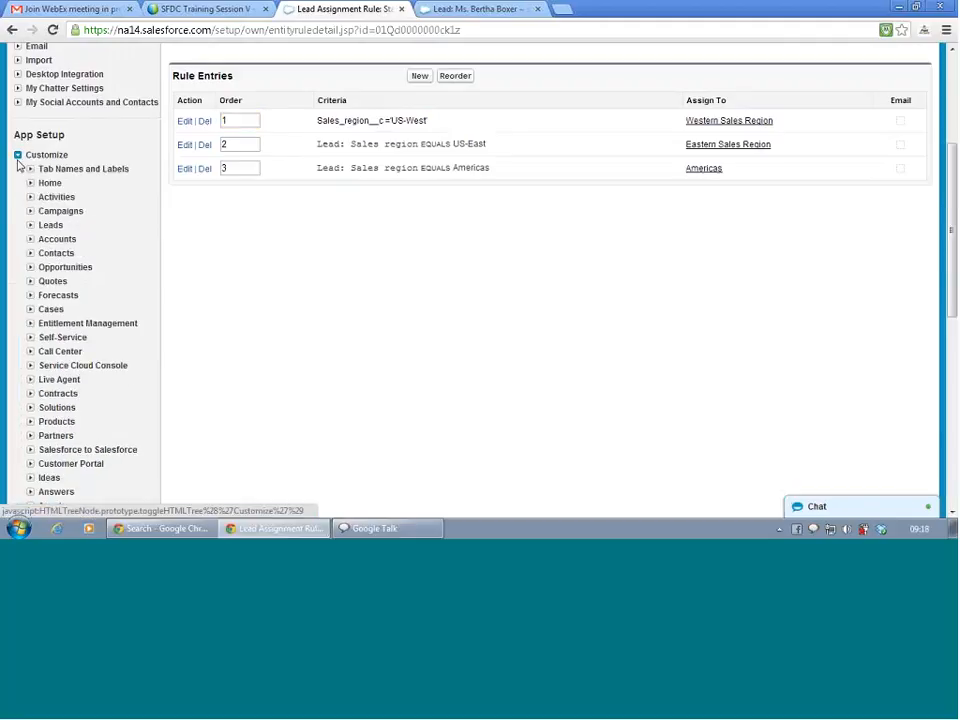
{"action": "left_click", "coordinate": [31, 226]}
{"action": "left_click", "coordinate": [60, 241]}
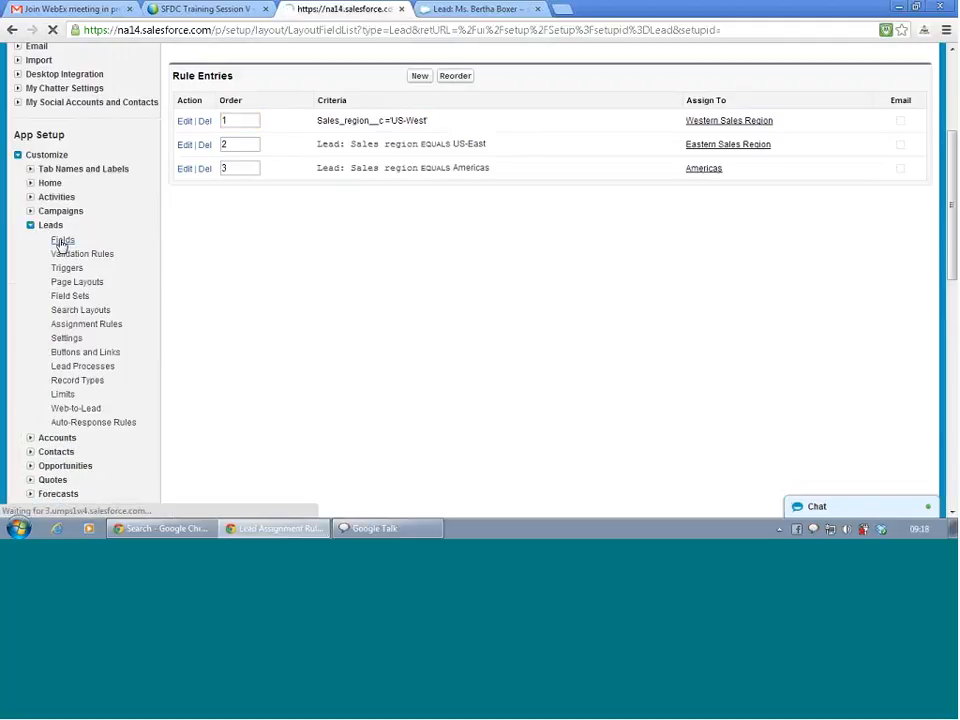
{"action": "scroll", "coordinate": [527, 303], "scroll_direction": "down", "scroll_amount": 10}
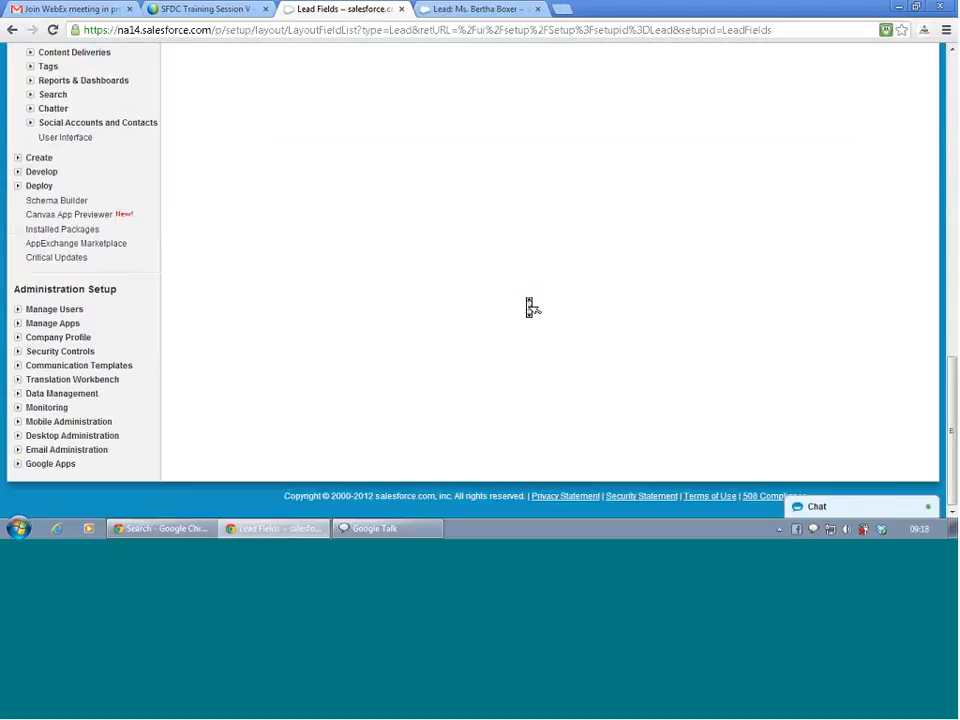
{"action": "scroll", "coordinate": [530, 307], "scroll_direction": "up", "scroll_amount": 3}
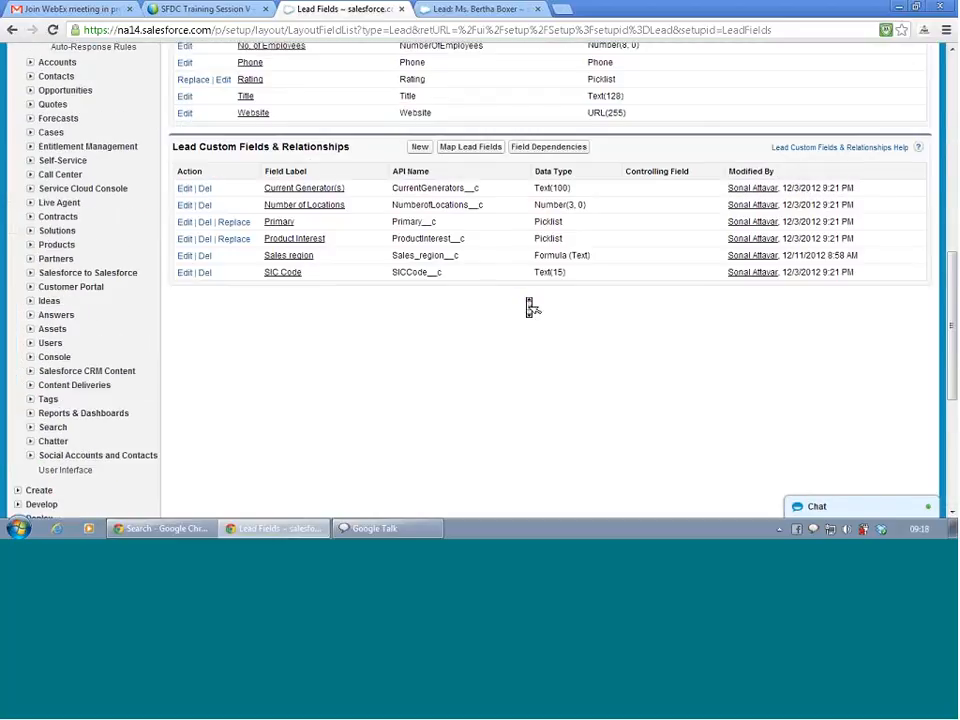
Start a new custom Lead field with Currency as its data type.
{"action": "left_click", "coordinate": [419, 148]}
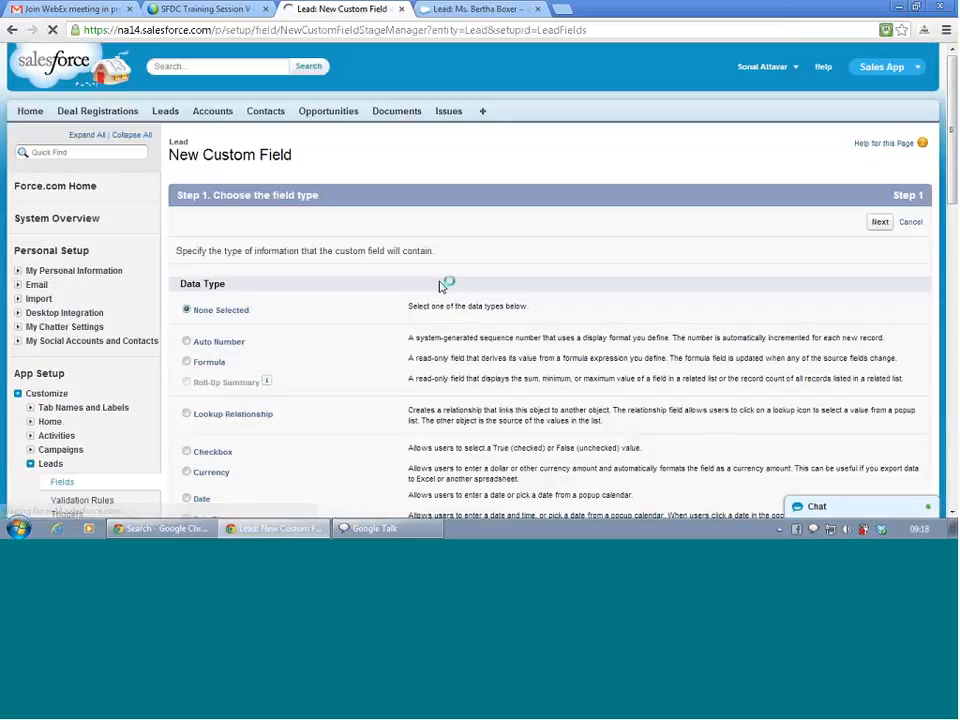
{"action": "scroll", "coordinate": [202, 340], "scroll_direction": "down", "scroll_amount": 1}
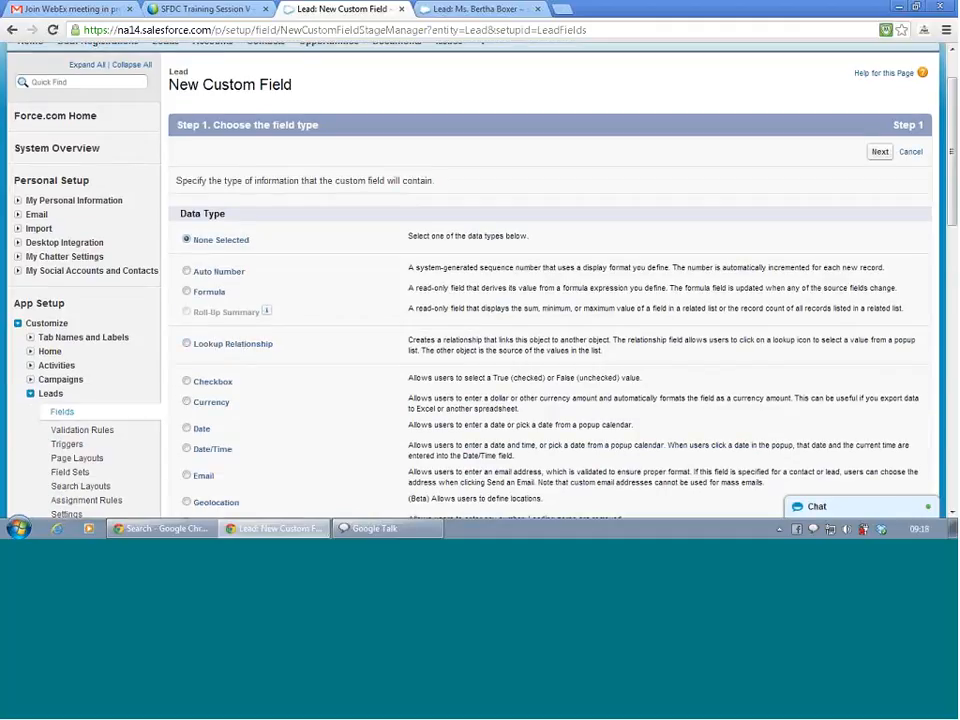
{"action": "scroll", "coordinate": [298, 315], "scroll_direction": "down", "scroll_amount": 3}
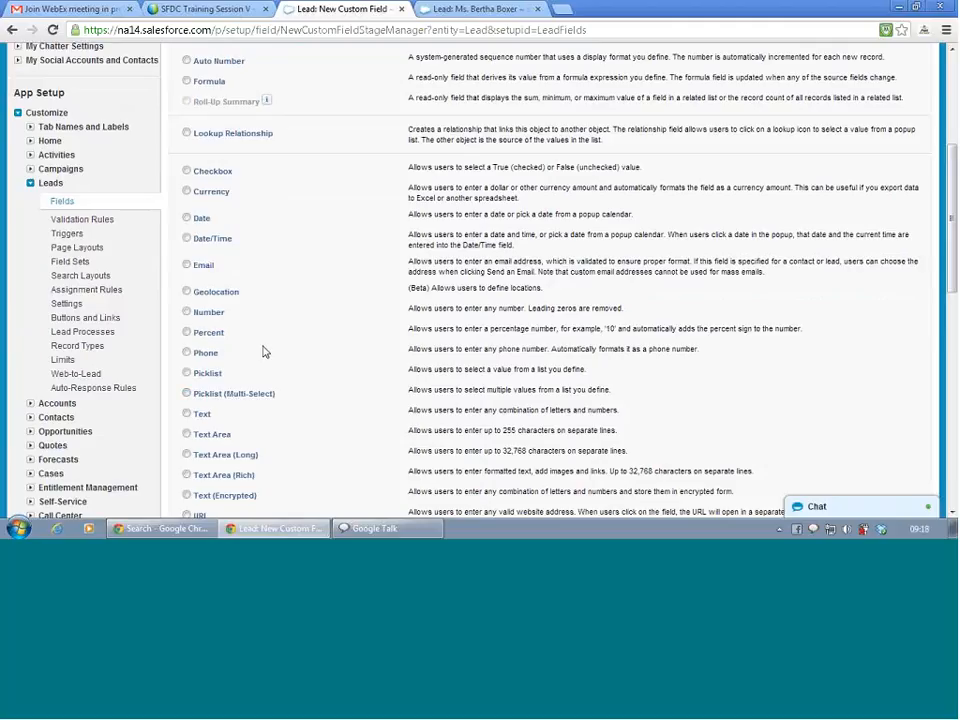
{"action": "scroll", "coordinate": [265, 352], "scroll_direction": "down", "scroll_amount": 2}
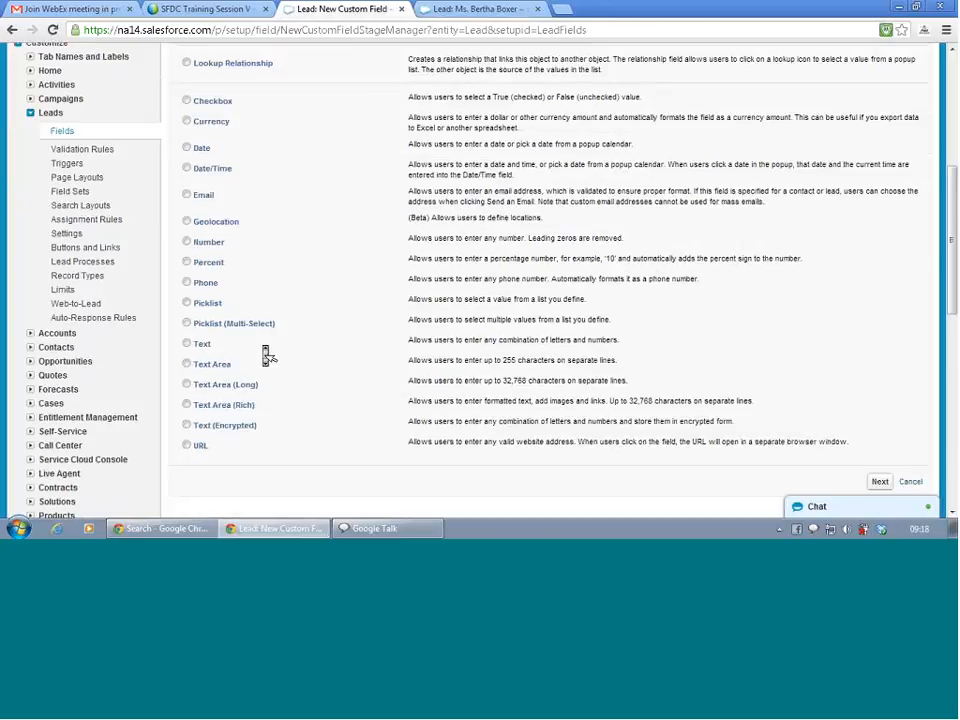
{"action": "left_click", "coordinate": [187, 122]}
{"action": "left_click", "coordinate": [882, 483]}
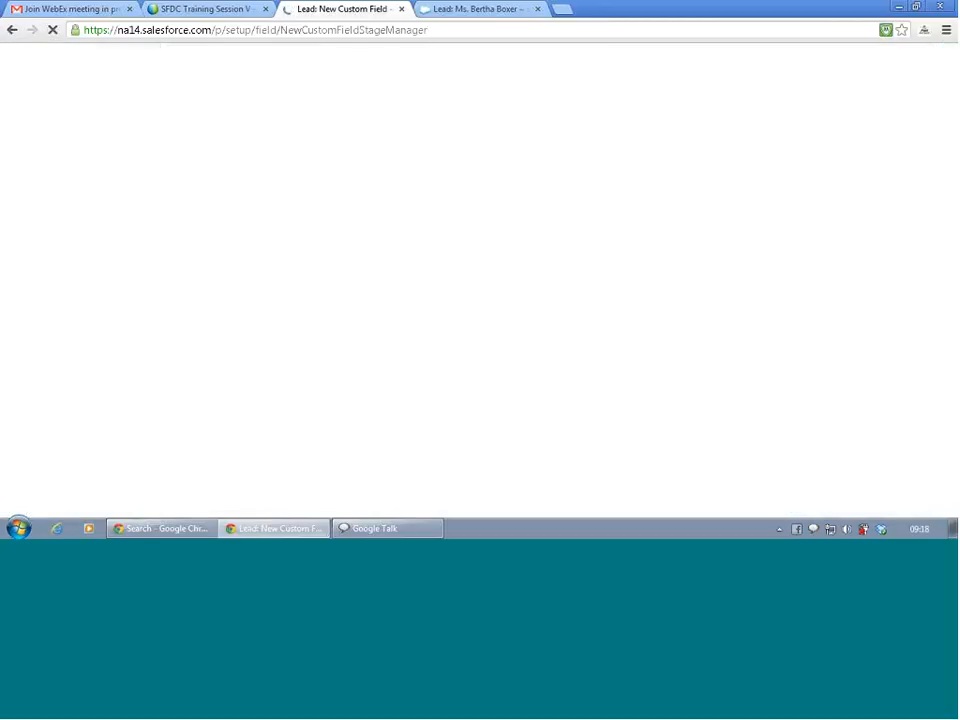
Label the field 'Estimated Booking' with 2 decimal places and submit the details.
{"action": "type", "text": "E"}
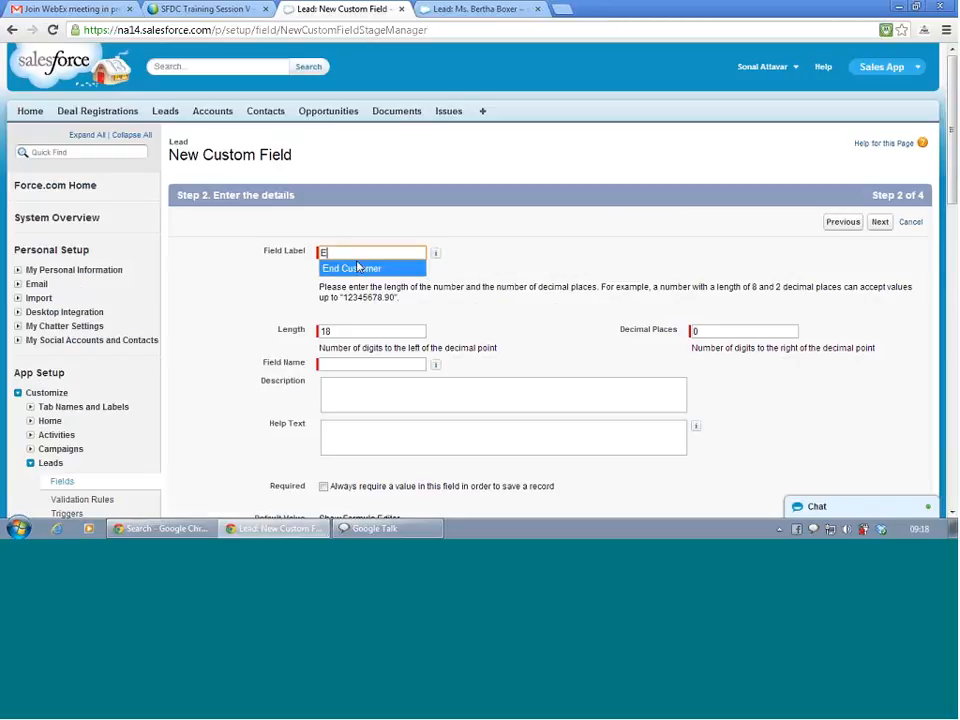
{"action": "type", "text": "stimat"}
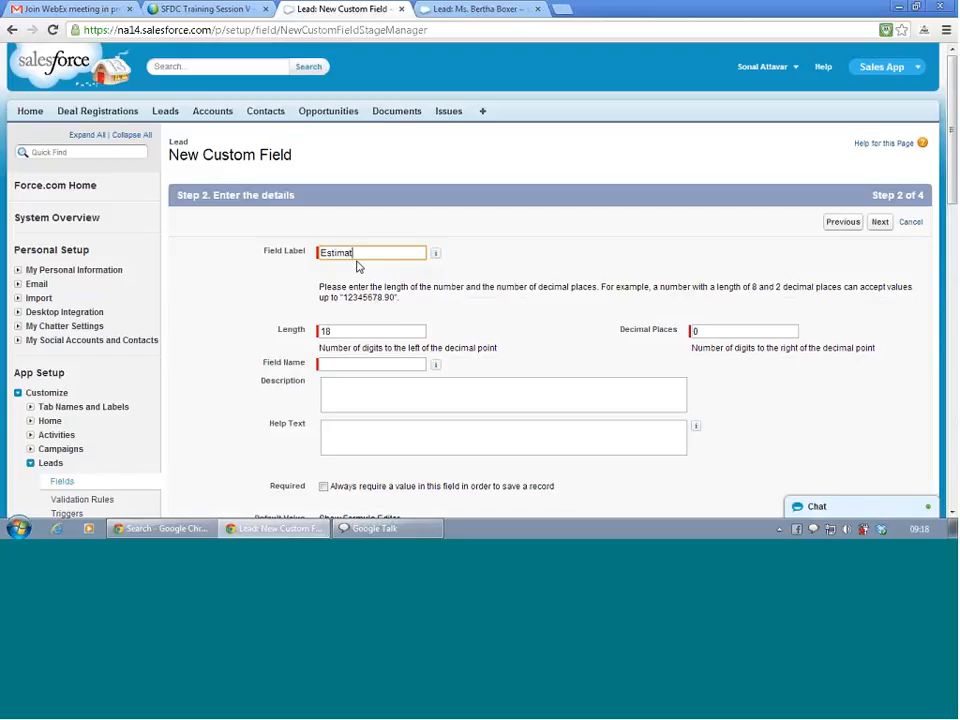
{"action": "type", "text": "ed Booking"}
{"action": "left_click", "coordinate": [474, 299]}
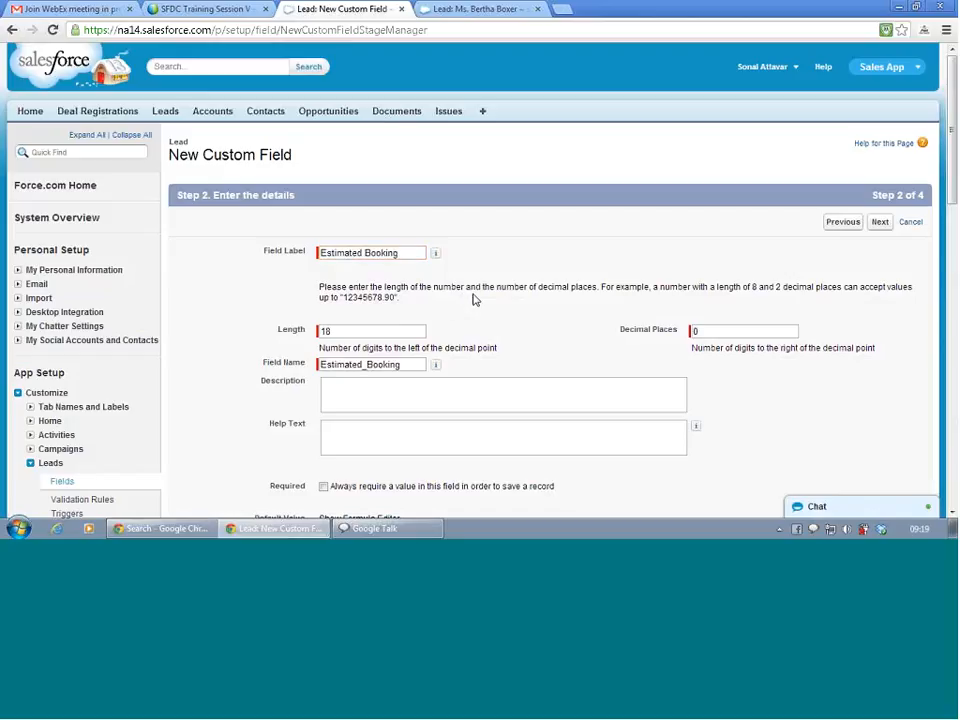
{"action": "scroll", "coordinate": [502, 340], "scroll_direction": "down", "scroll_amount": 1}
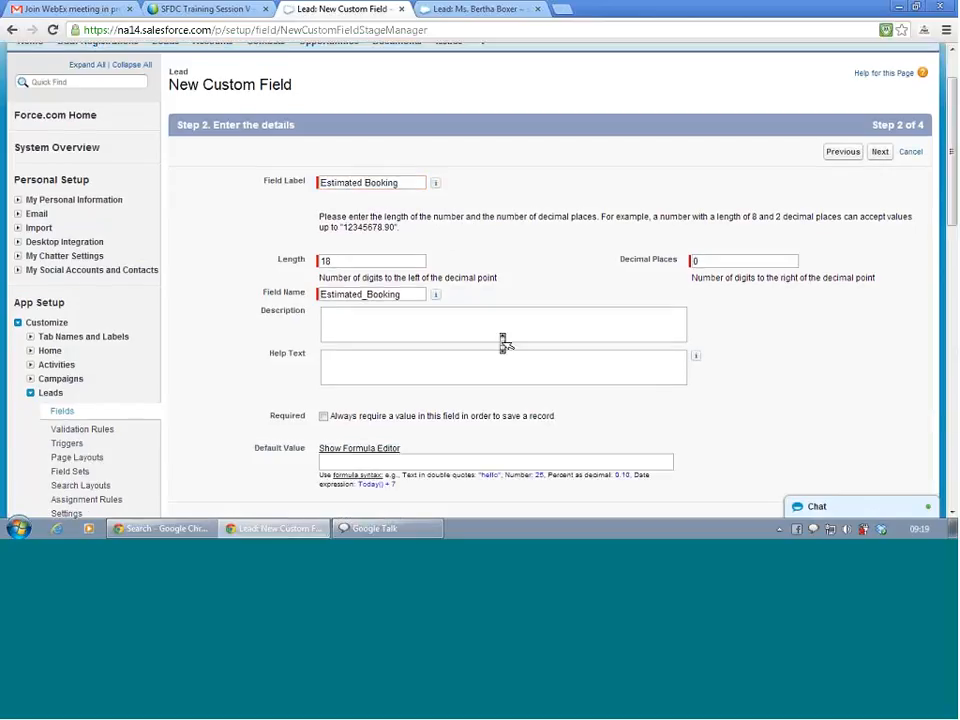
{"action": "double_click", "coordinate": [695, 261]}
{"action": "type", "text": "2"}
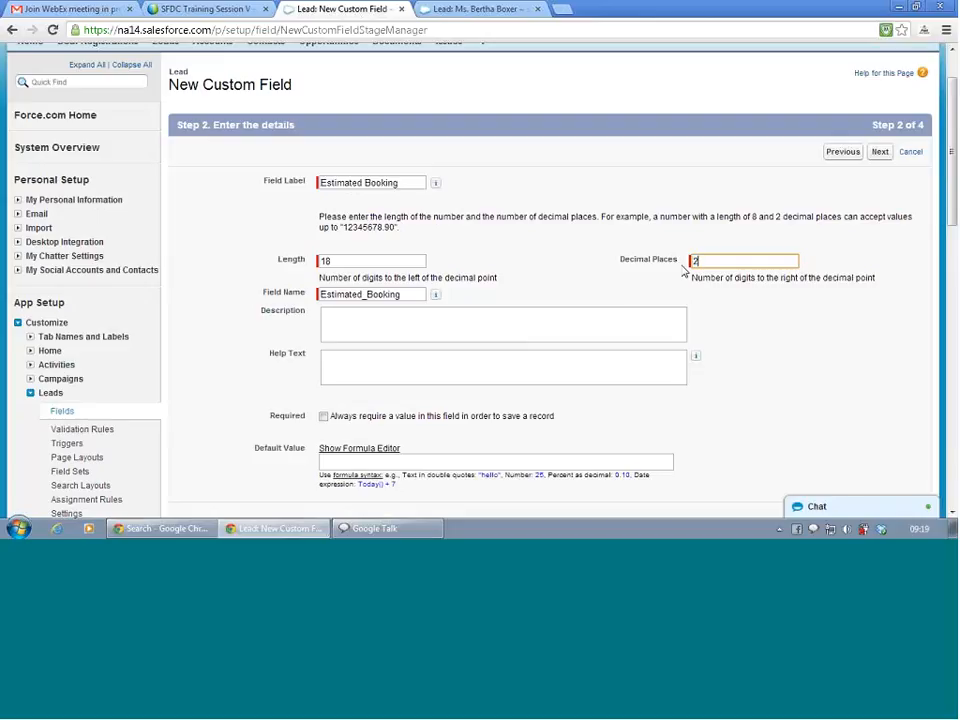
{"action": "left_click", "coordinate": [572, 341]}
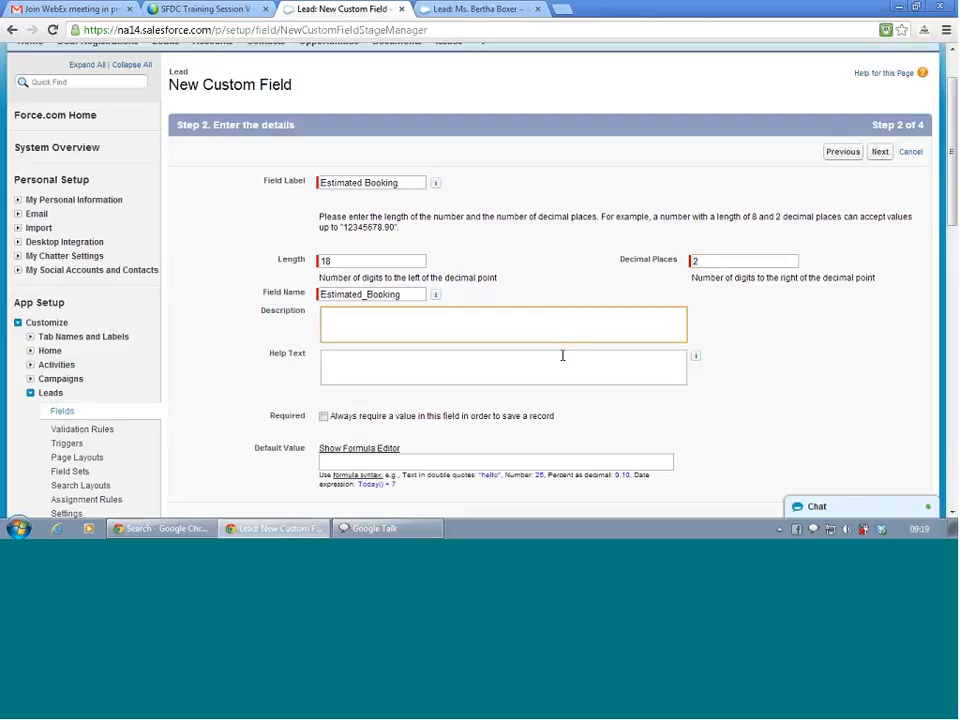
{"action": "scroll", "coordinate": [565, 360], "scroll_direction": "down", "scroll_amount": 1}
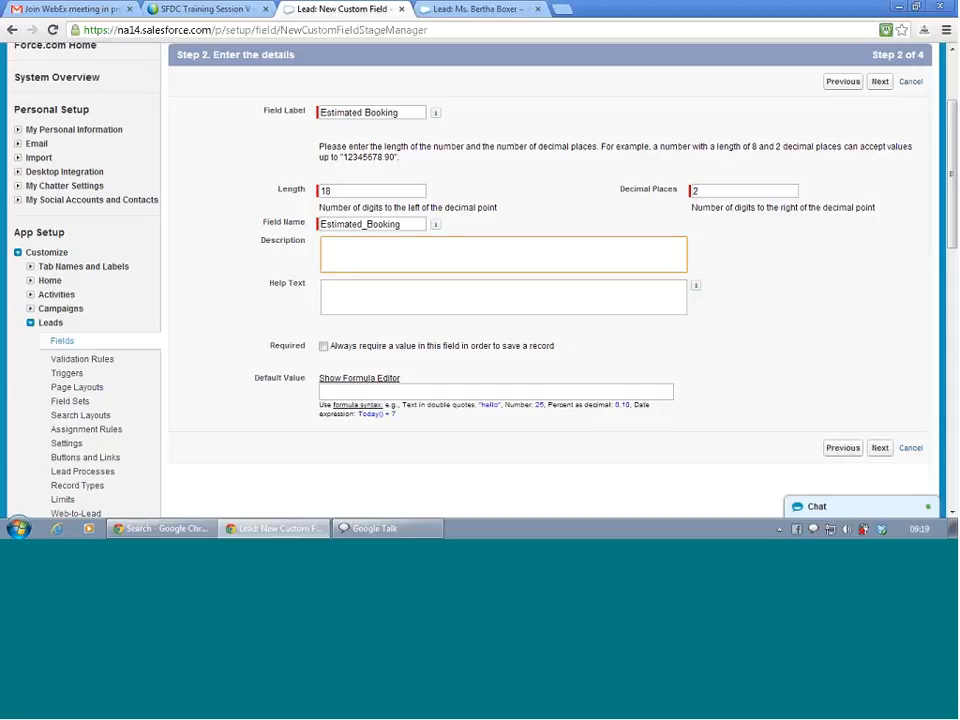
{"action": "left_click", "coordinate": [550, 433]}
{"action": "left_click", "coordinate": [878, 450]}
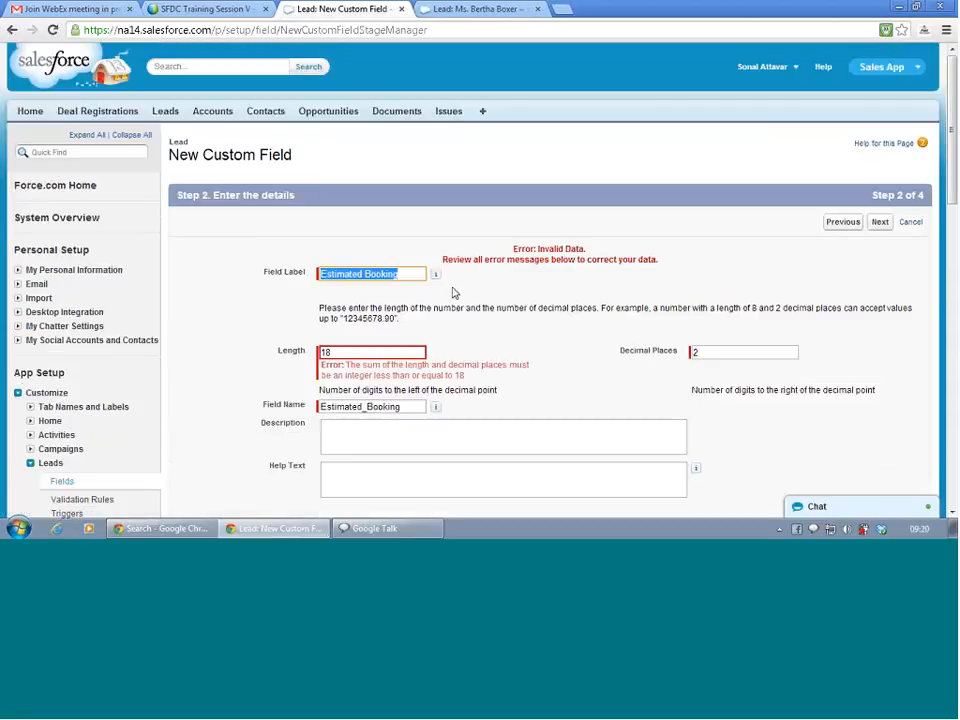
Fix the field length to 16 after the error and continue to field-level security.
{"action": "scroll", "coordinate": [453, 292], "scroll_direction": "down", "scroll_amount": 1}
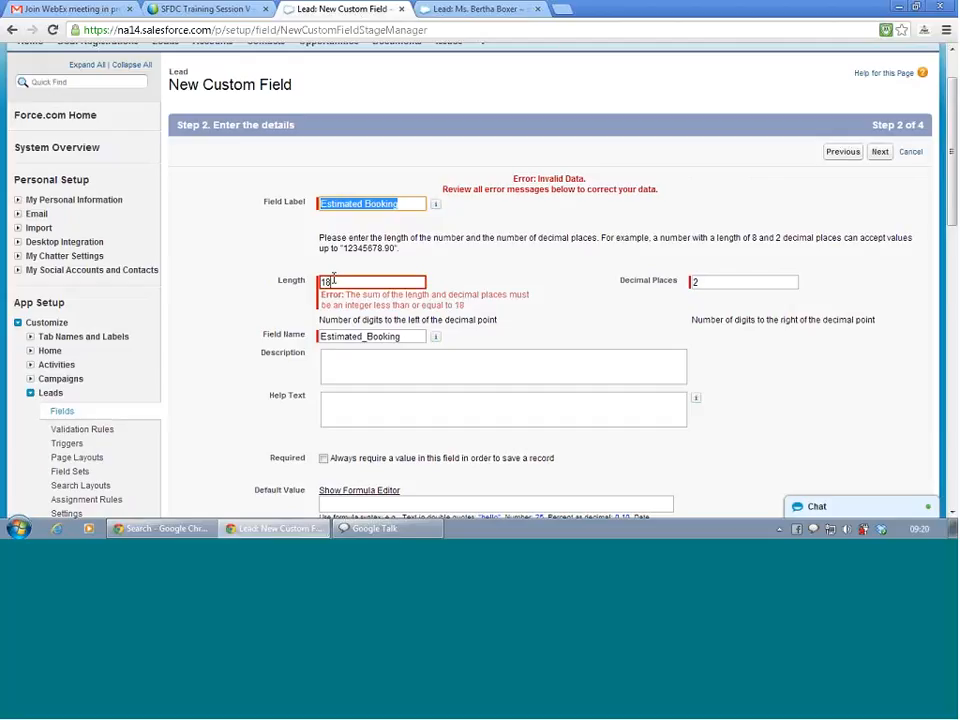
{"action": "left_click_drag", "start_coordinate": [333, 281], "coordinate": [317, 282]}
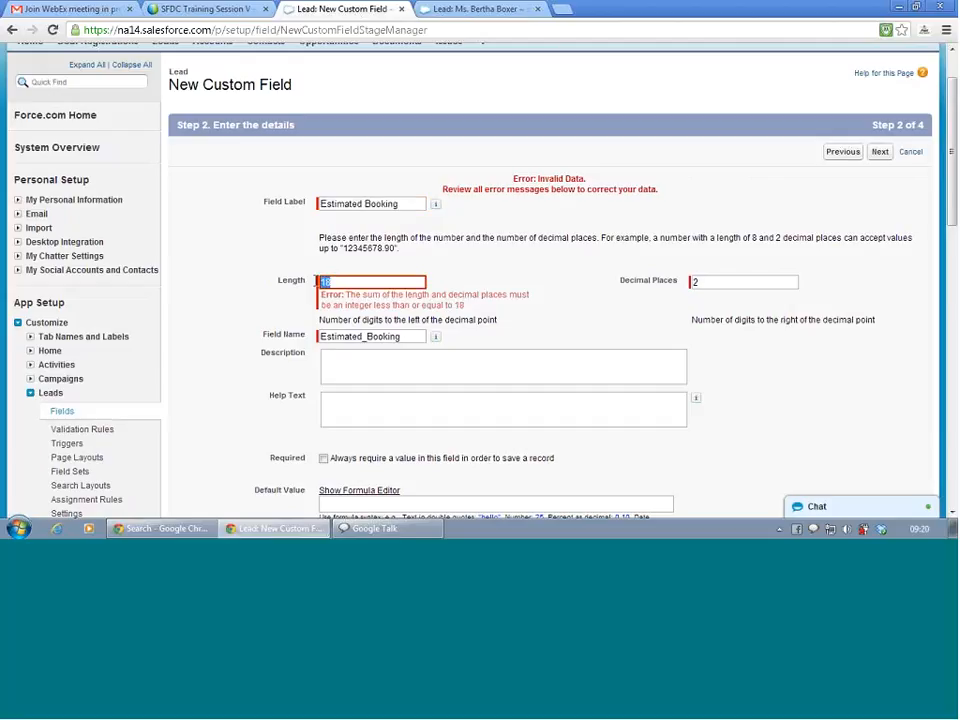
{"action": "type", "text": "16"}
{"action": "scroll", "coordinate": [713, 428], "scroll_direction": "down", "scroll_amount": 3}
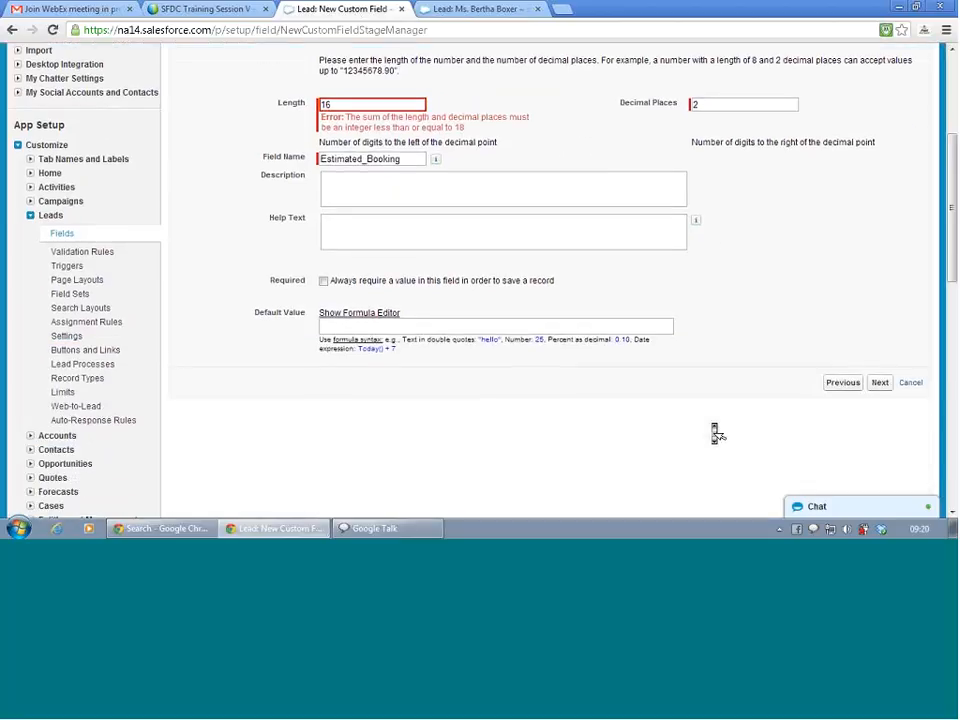
{"action": "left_click", "coordinate": [880, 383]}
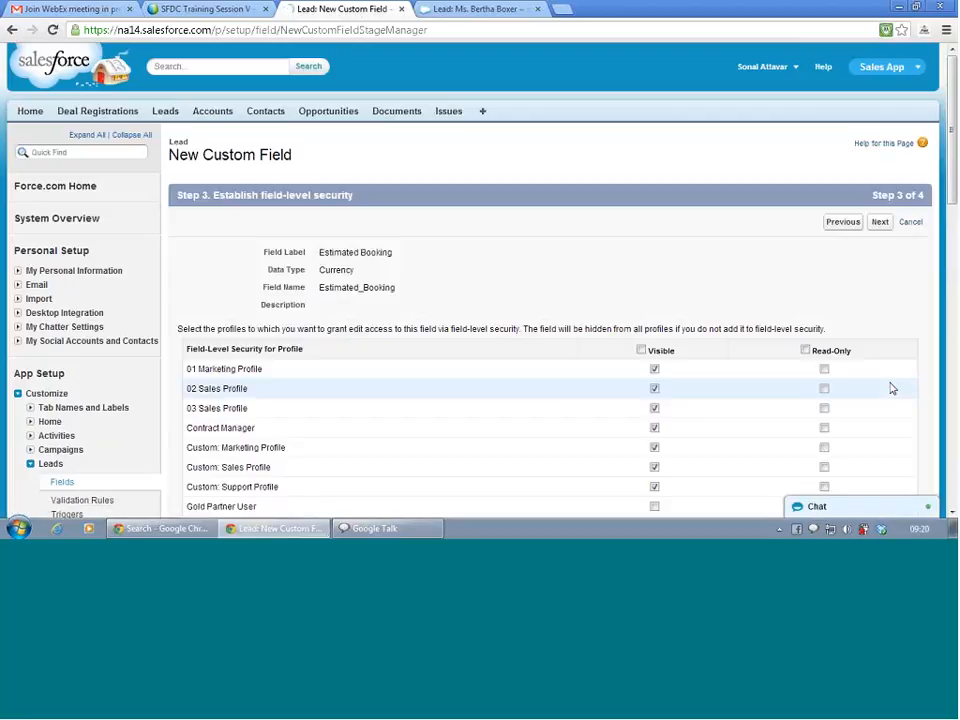
Grant Visible access to all profiles for Estimated Booking and continue to layouts.
{"action": "scroll", "coordinate": [573, 302], "scroll_direction": "down", "scroll_amount": 5}
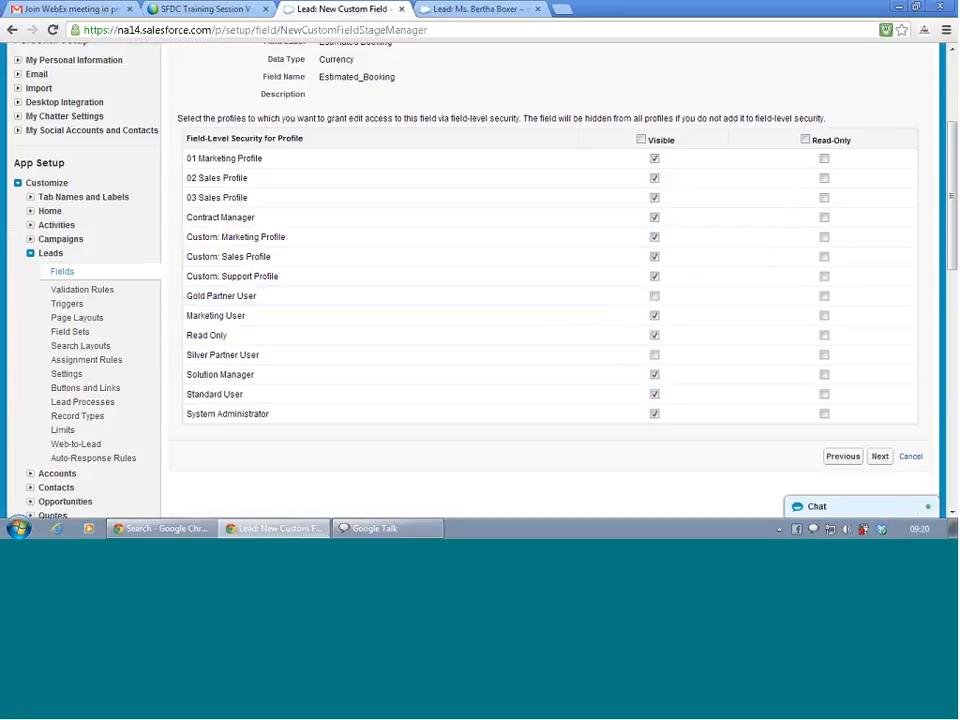
{"action": "left_click", "coordinate": [641, 140]}
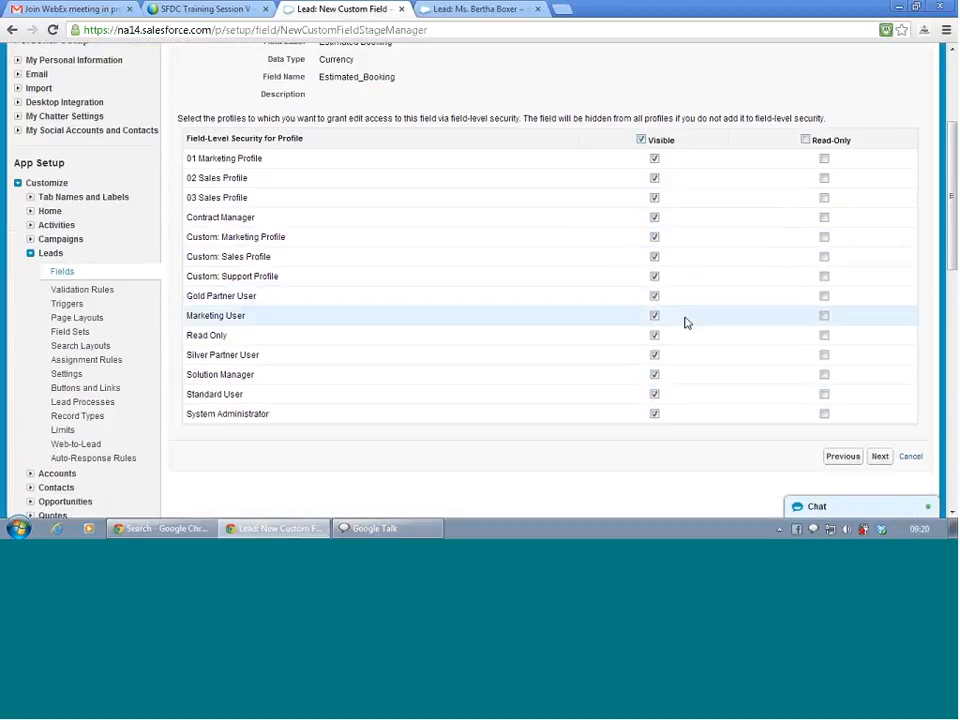
{"action": "scroll", "coordinate": [756, 268], "scroll_direction": "down", "scroll_amount": 5}
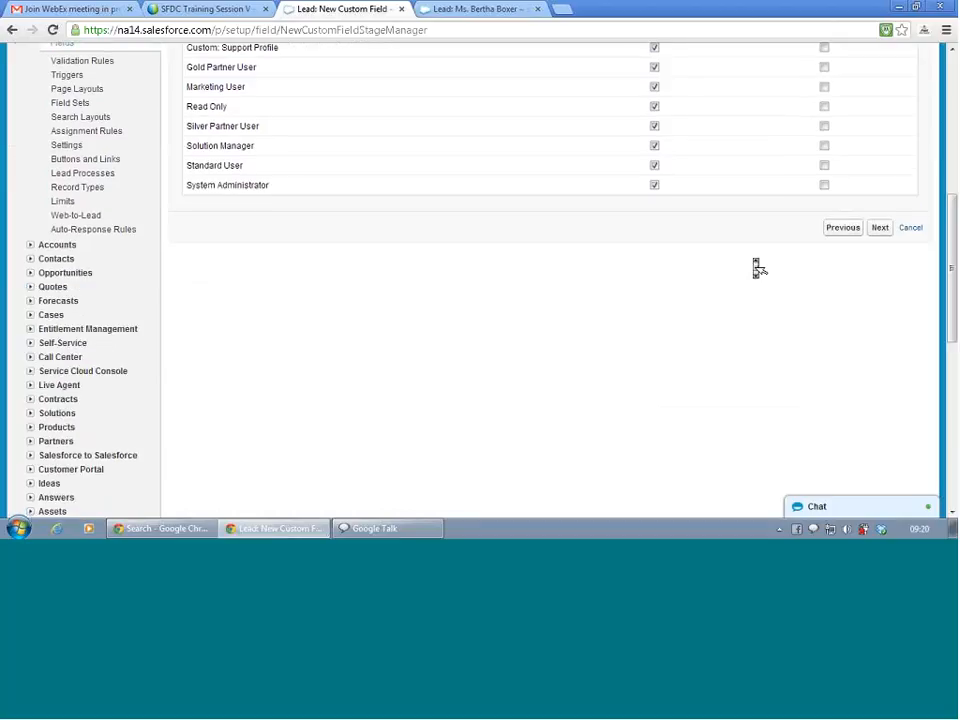
{"action": "scroll", "coordinate": [756, 268], "scroll_direction": "up", "scroll_amount": 4}
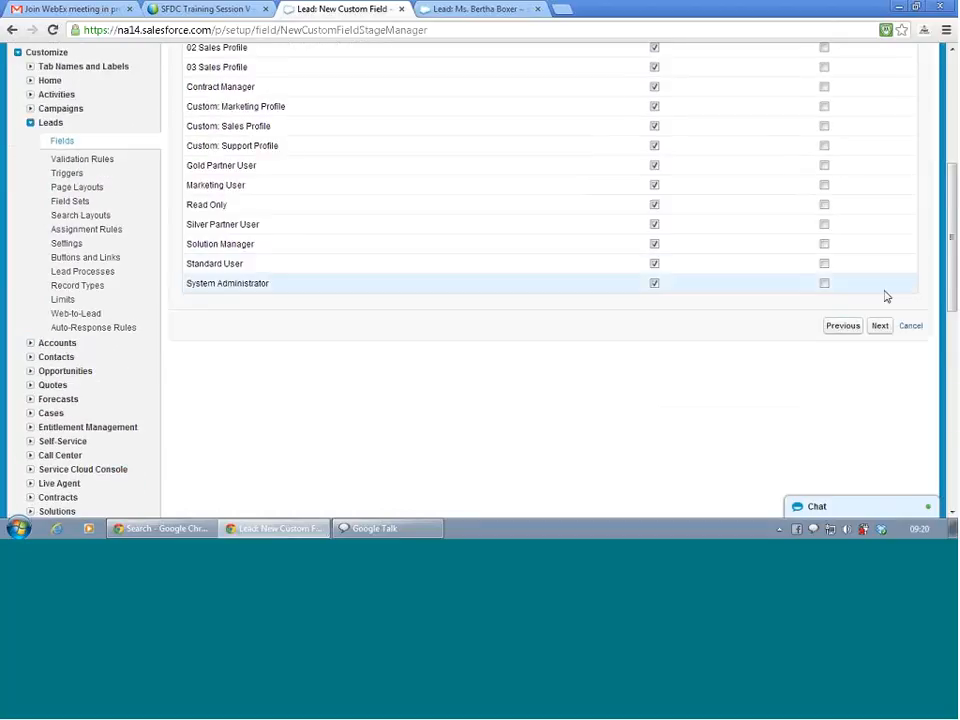
{"action": "left_click", "coordinate": [880, 326]}
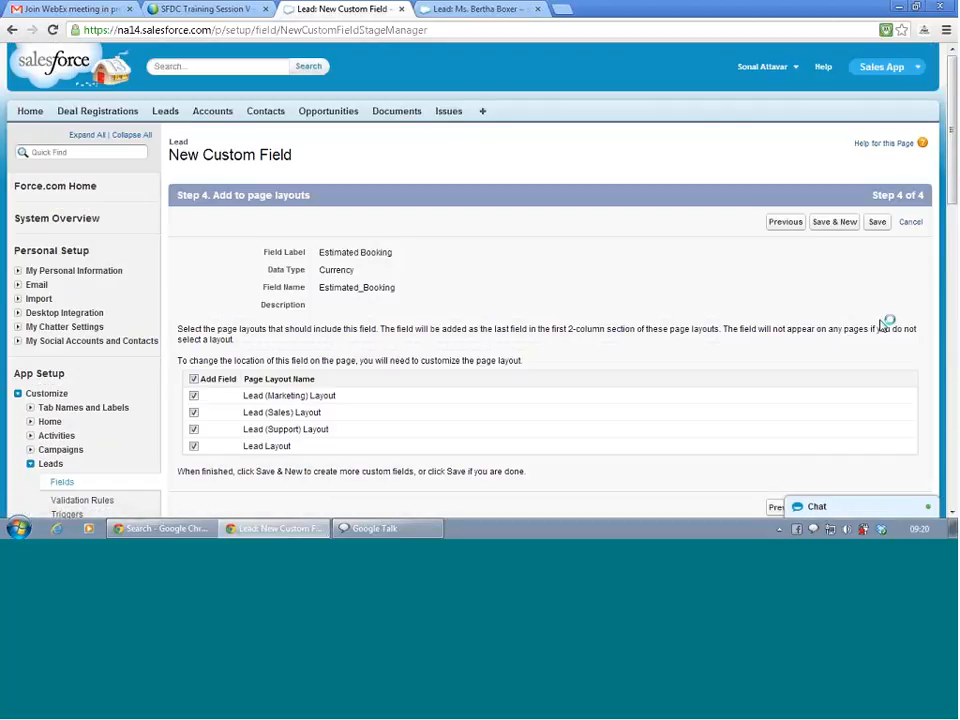
Save Estimated Booking as a Currency(16, 2) field on all four Lead layouts.
{"action": "scroll", "coordinate": [713, 264], "scroll_direction": "down", "scroll_amount": 2}
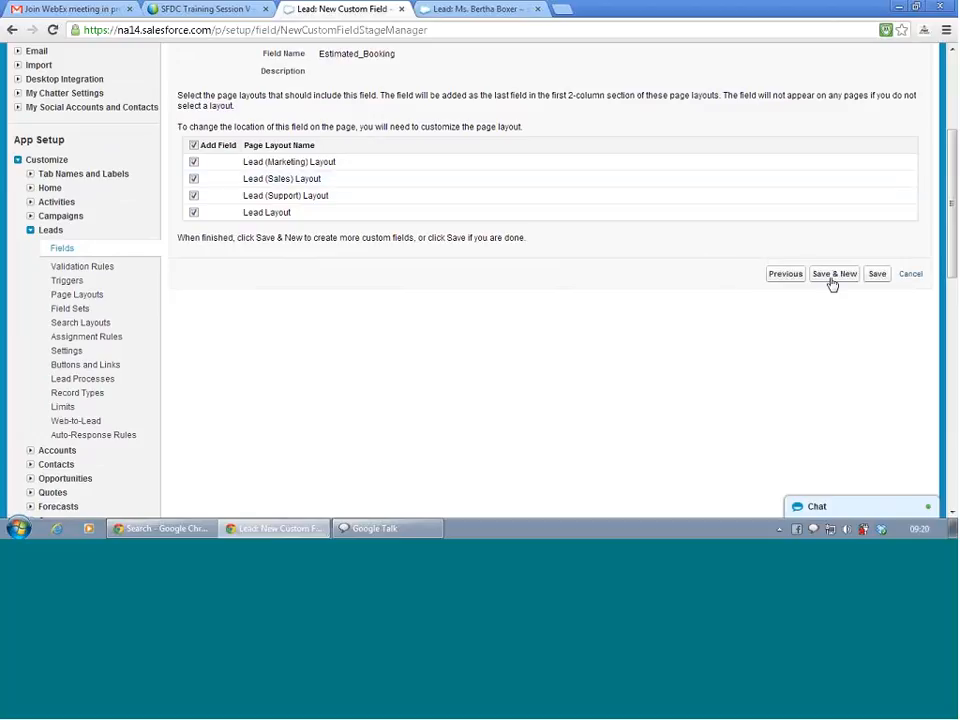
{"action": "left_click", "coordinate": [876, 275]}
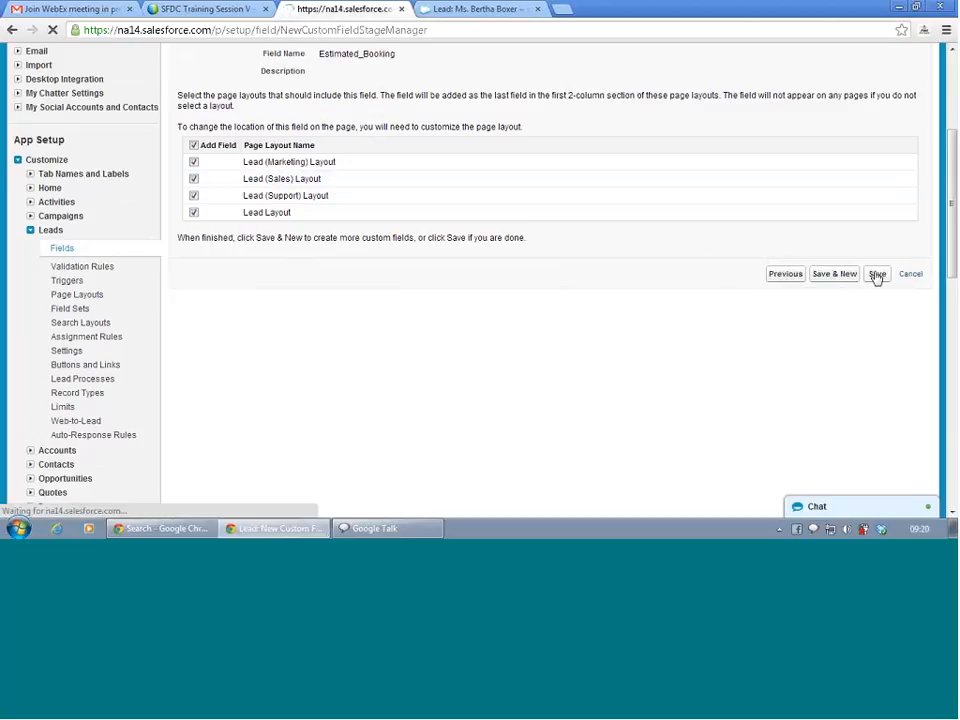
{"action": "scroll", "coordinate": [678, 264], "scroll_direction": "down", "scroll_amount": 5}
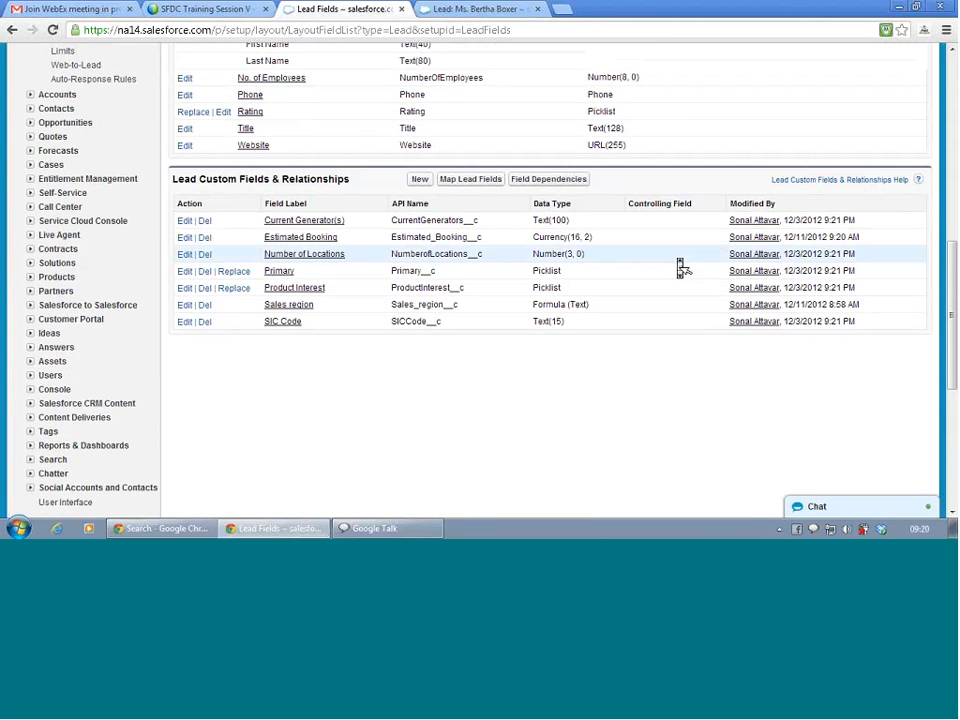
{"action": "scroll", "coordinate": [680, 268], "scroll_direction": "up", "scroll_amount": 1}
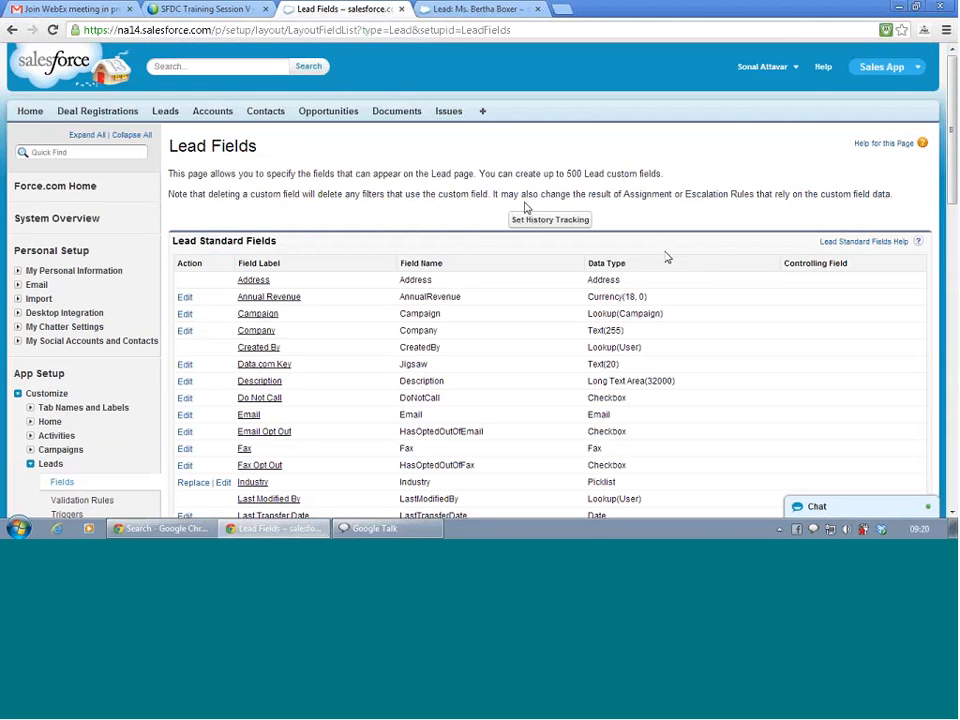
{"action": "scroll", "coordinate": [122, 315], "scroll_direction": "down", "scroll_amount": 5}
{"action": "scroll", "coordinate": [122, 315], "scroll_direction": "down", "scroll_amount": 1}
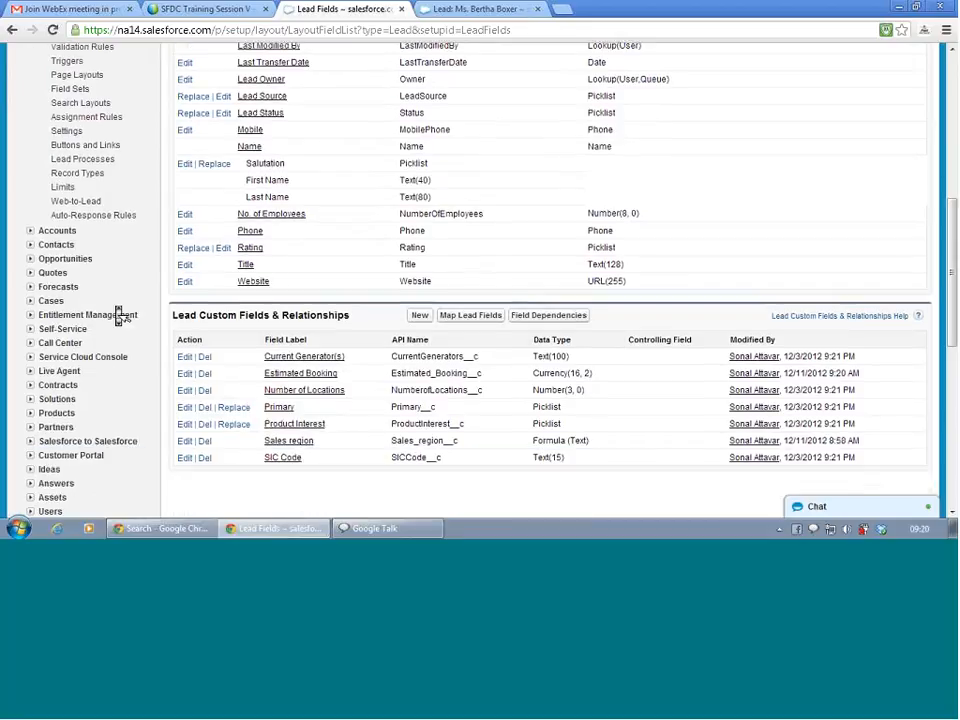
{"action": "scroll", "coordinate": [122, 315], "scroll_direction": "down", "scroll_amount": 1}
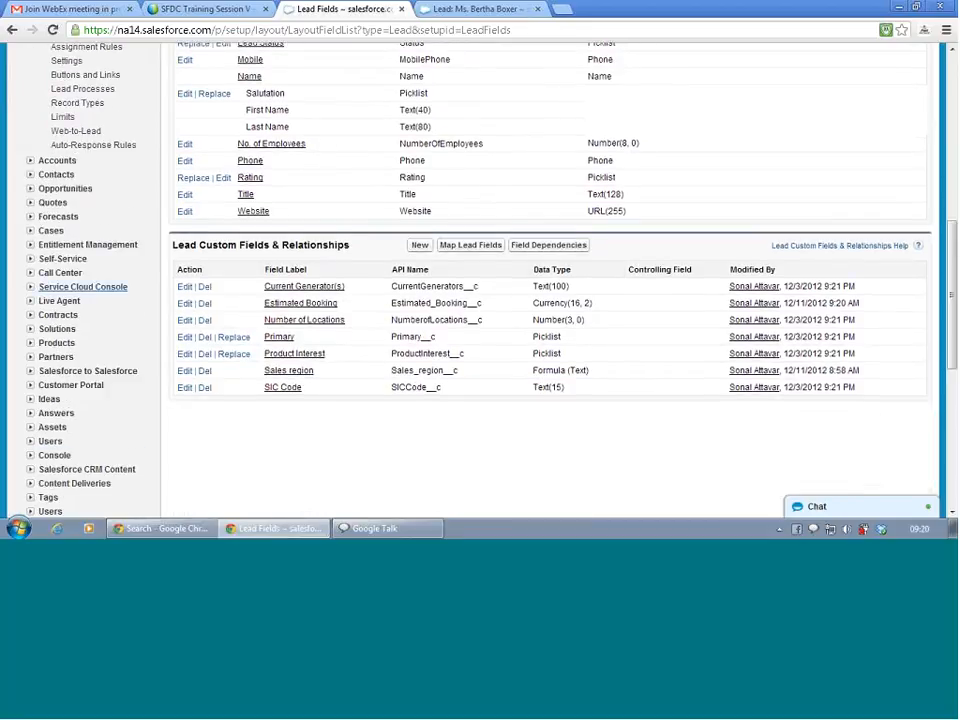
{"action": "scroll", "coordinate": [66, 242], "scroll_direction": "up", "scroll_amount": 5}
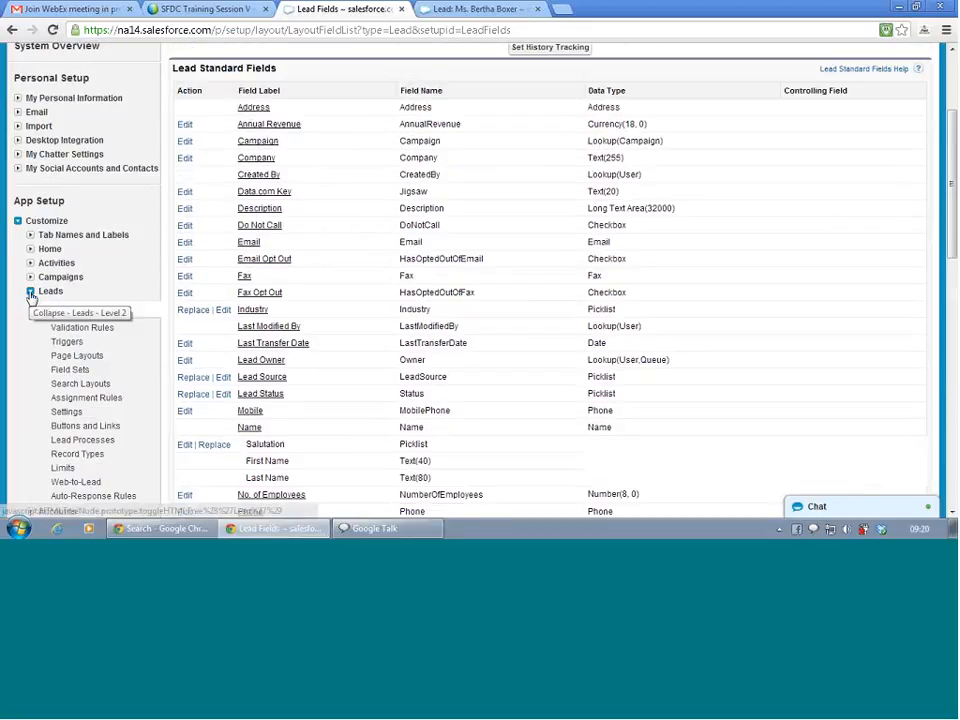
Open the Lead Validation Rules page, which has no rules yet.
{"action": "left_click", "coordinate": [30, 293]}
{"action": "left_click", "coordinate": [30, 293]}
{"action": "scroll", "coordinate": [31, 297], "scroll_direction": "down", "scroll_amount": 1}
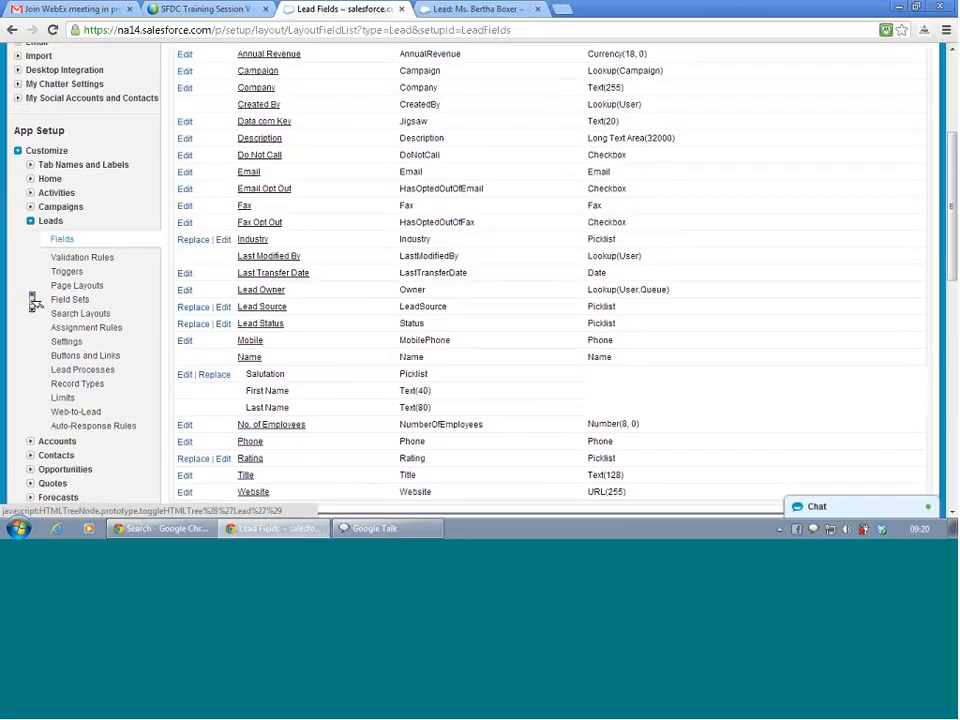
{"action": "left_click", "coordinate": [81, 258]}
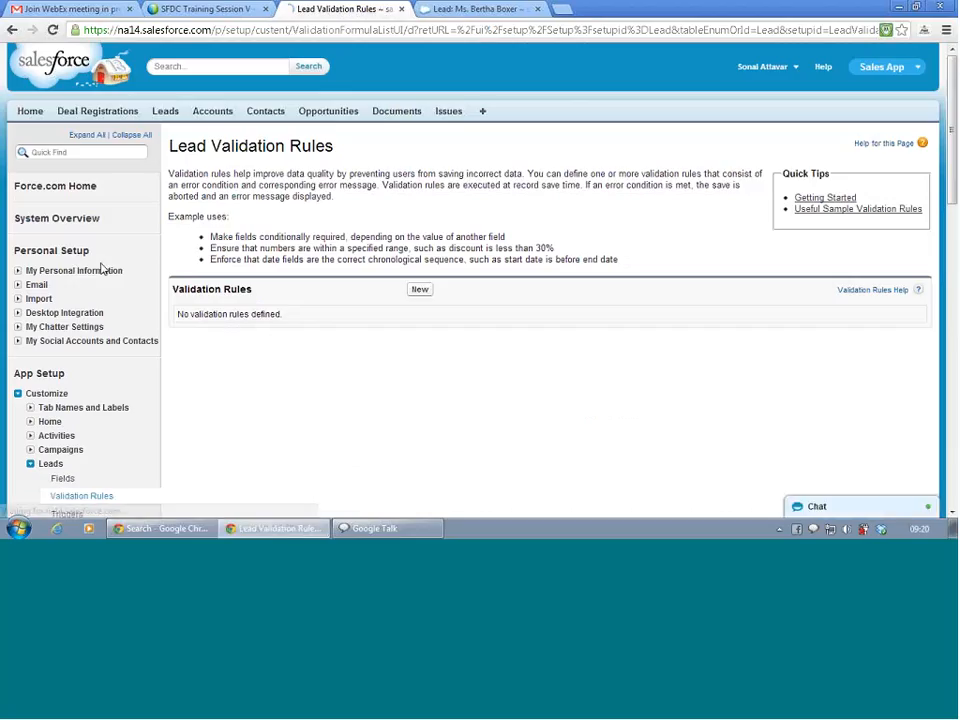
Create a new Lead validation rule named Estimated_Booking_Check.
{"action": "left_click", "coordinate": [420, 290]}
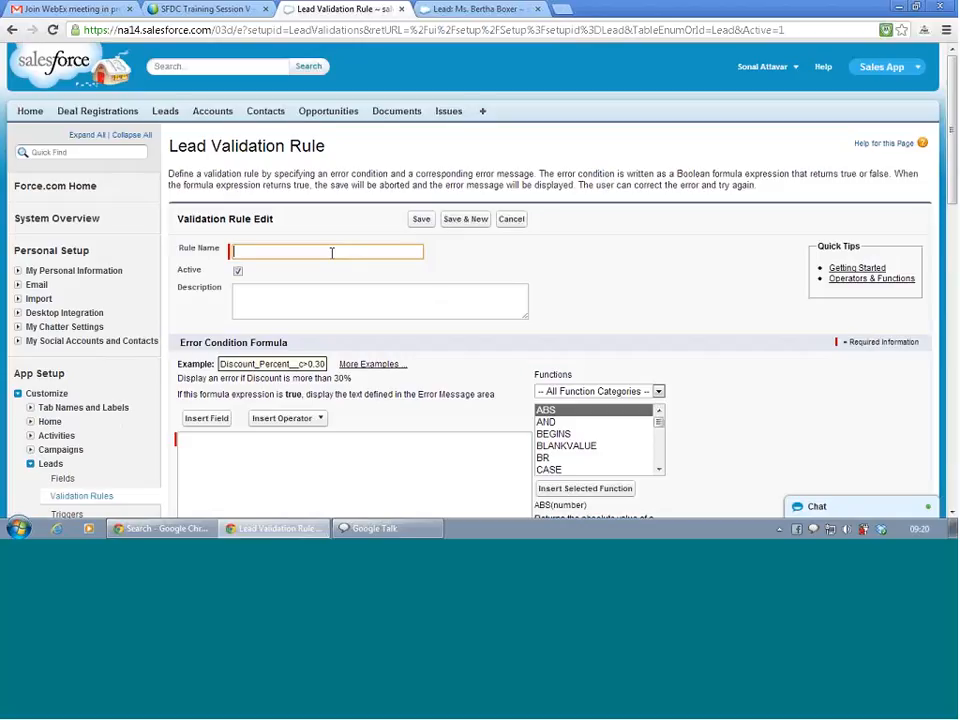
{"action": "type", "text": "Estimated Booking Check"}
{"action": "key", "text": "Tab"}
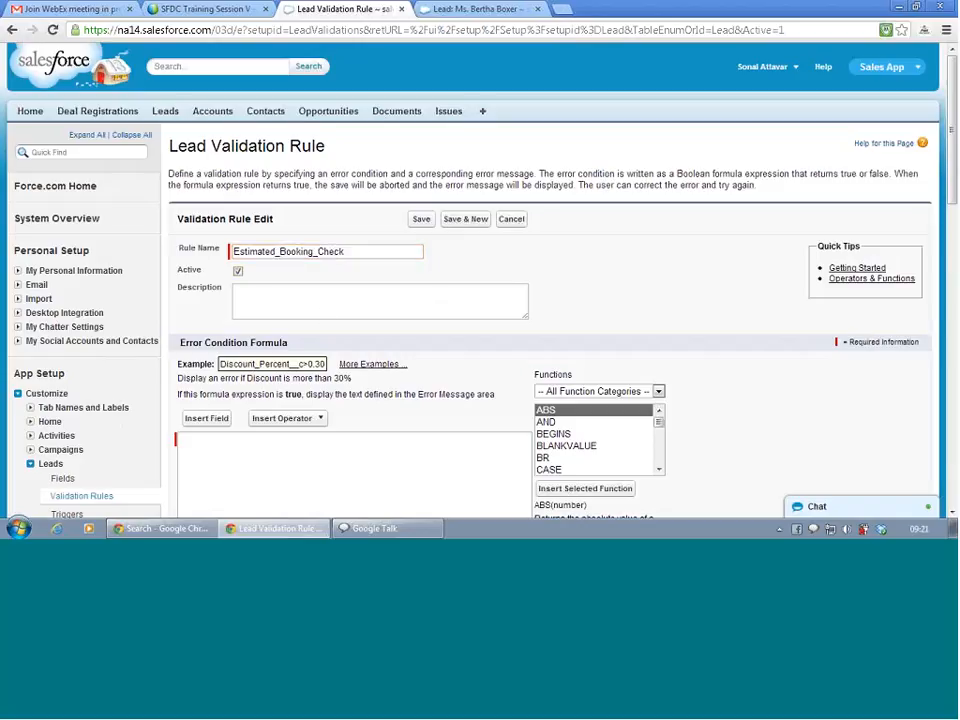
{"action": "key", "text": "Tab"}
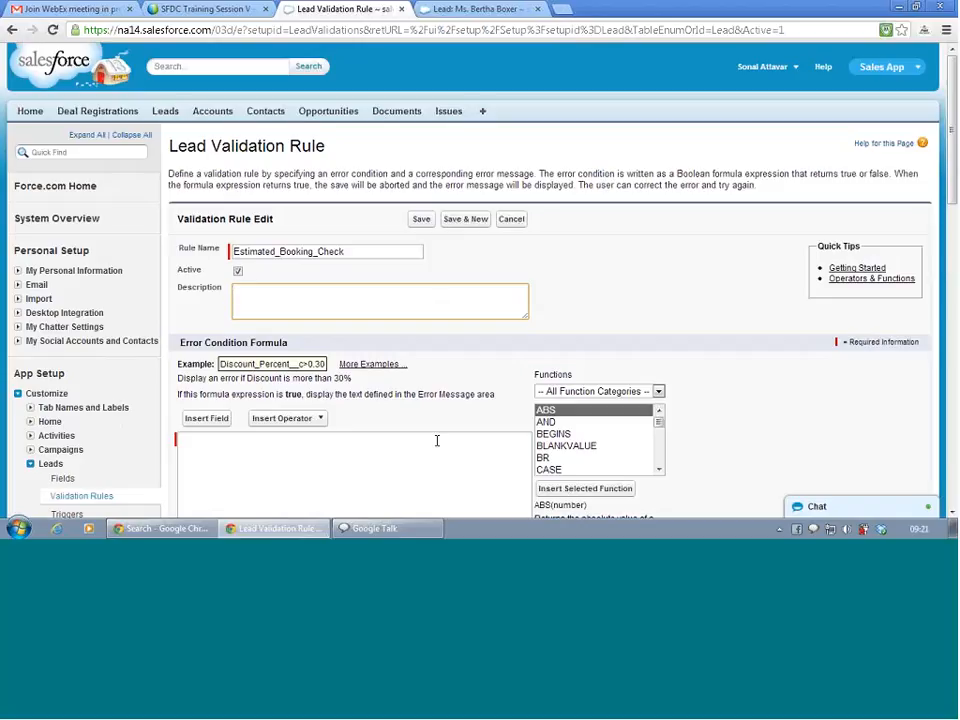
Set the error condition formula to Estimated_Booking__c <10000 using Insert Field.
{"action": "left_click", "coordinate": [437, 440]}
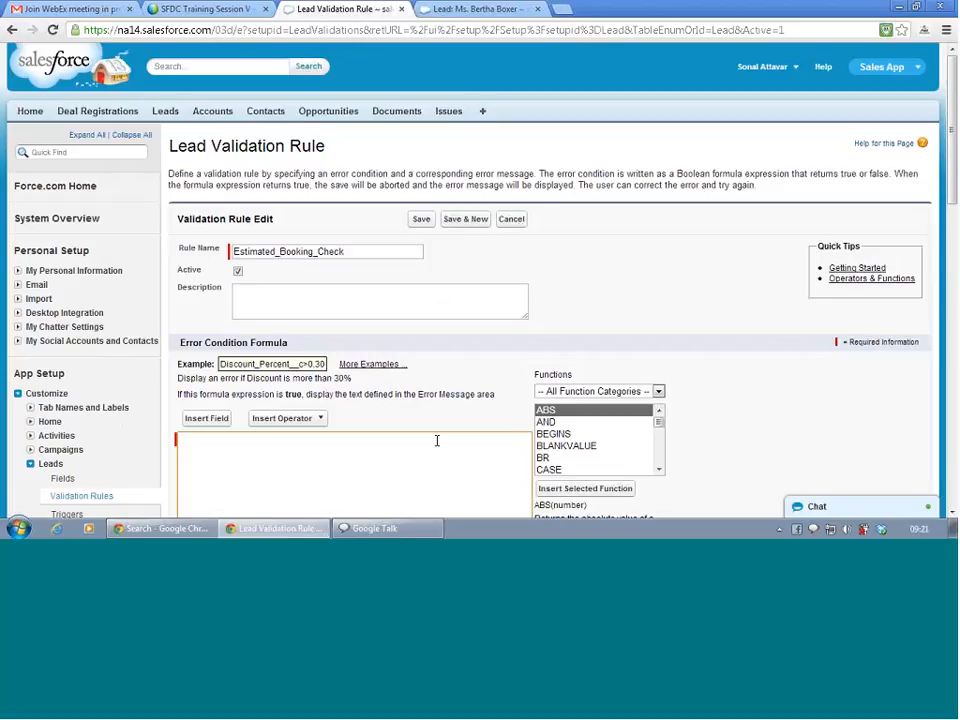
{"action": "left_click", "coordinate": [199, 424]}
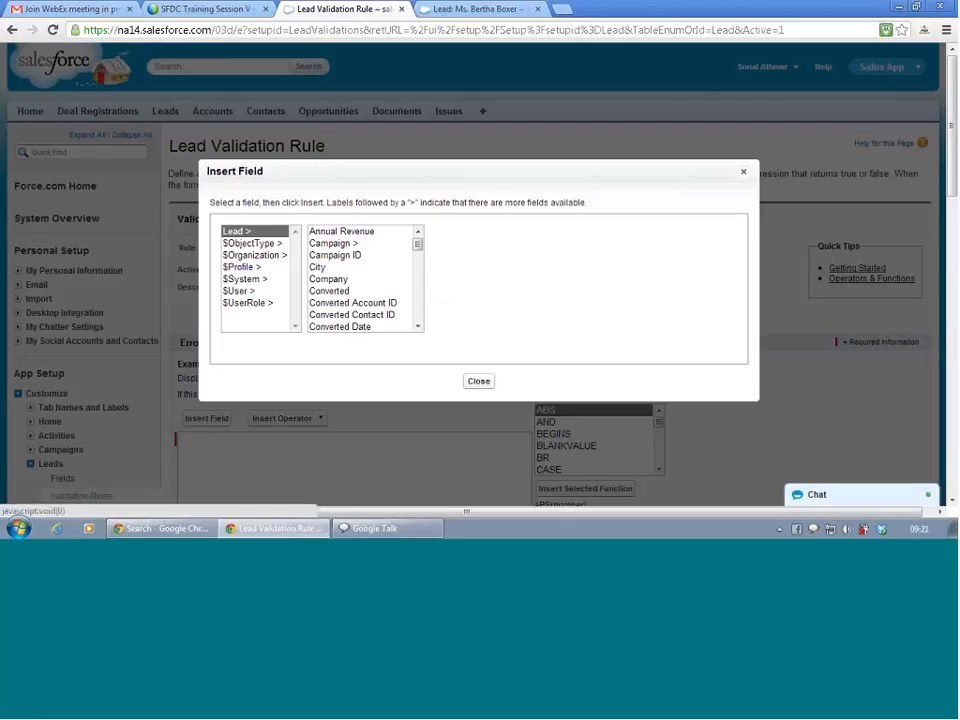
{"action": "left_click_drag", "start_coordinate": [420, 246], "coordinate": [423, 283]}
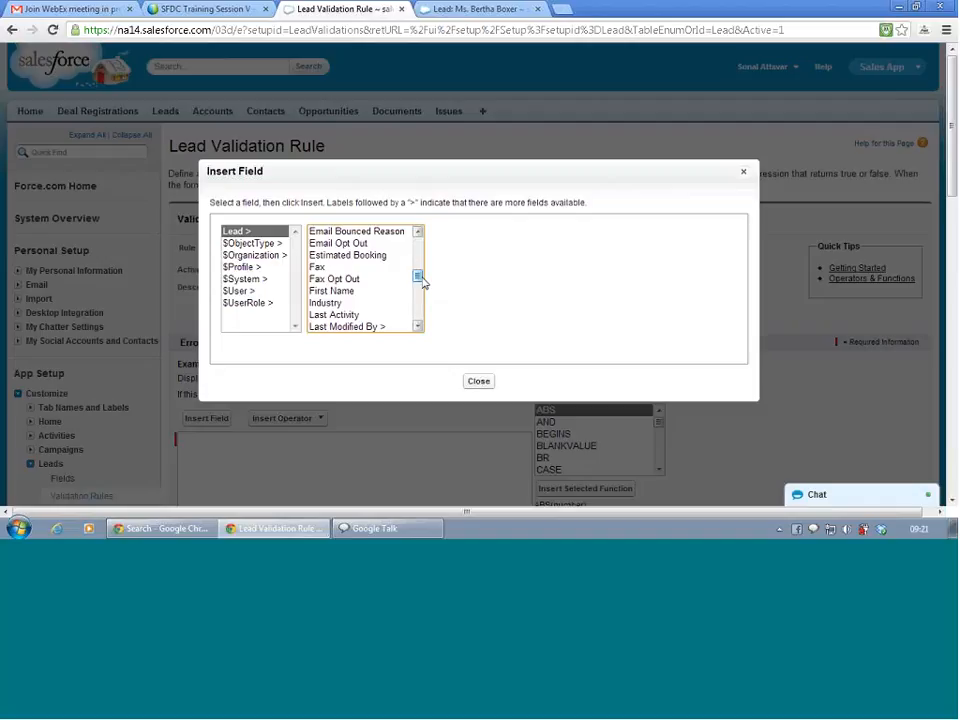
{"action": "left_click", "coordinate": [377, 258]}
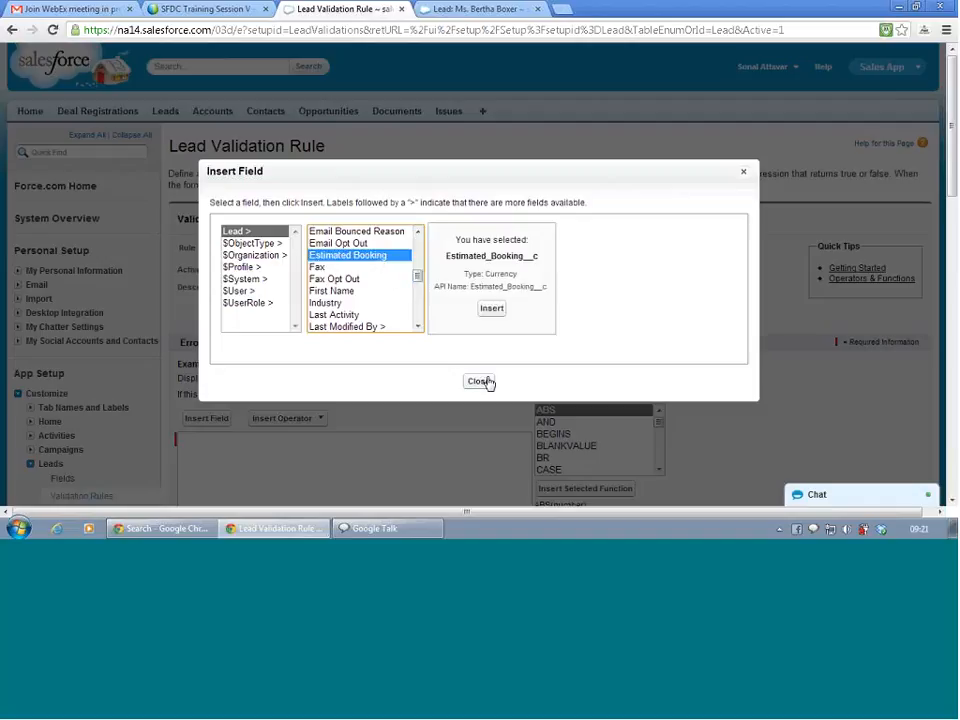
{"action": "left_click", "coordinate": [493, 310]}
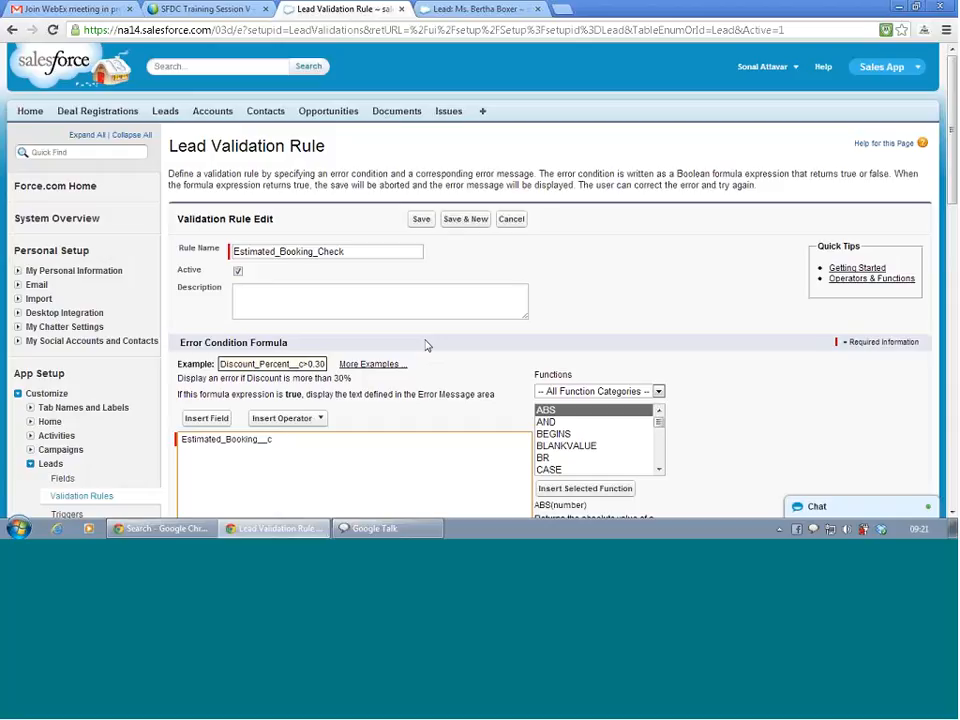
{"action": "type", "text": "<10000"}
Check the formula syntax, confirming no errors.
{"action": "scroll", "coordinate": [426, 366], "scroll_direction": "down", "scroll_amount": 3}
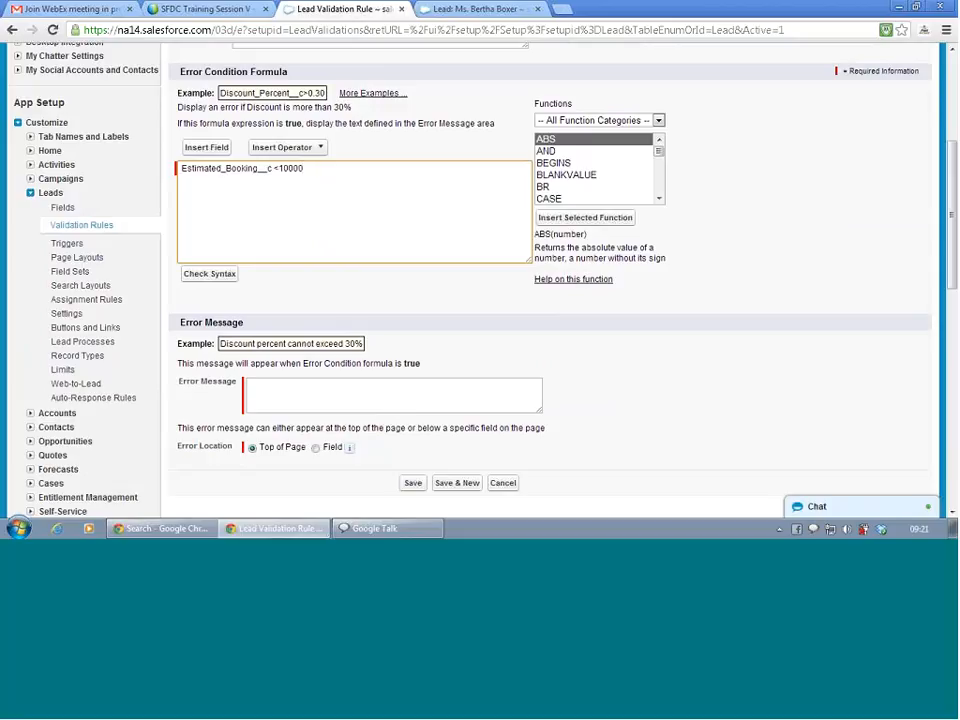
{"action": "left_click", "coordinate": [226, 274]}
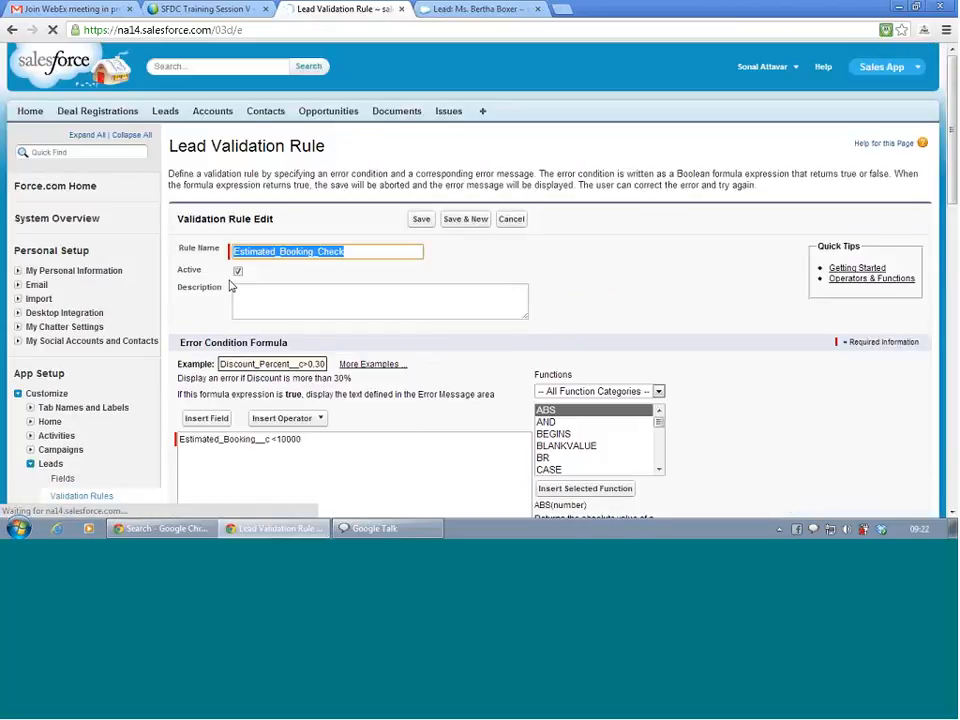
{"action": "scroll", "coordinate": [230, 286], "scroll_direction": "down", "scroll_amount": 2}
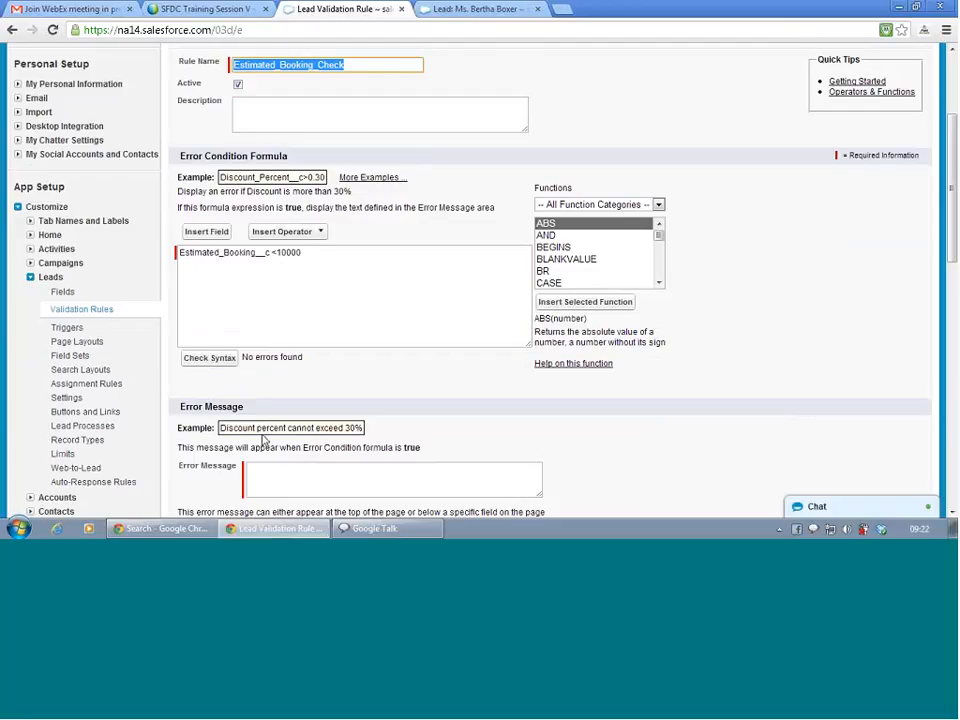
{"action": "scroll", "coordinate": [266, 440], "scroll_direction": "down", "scroll_amount": 2}
Enter the error message 'Leads cannot be created for estimated booking value $10000 or less'.
{"action": "left_click", "coordinate": [284, 384]}
{"action": "type", "text": "Le"}
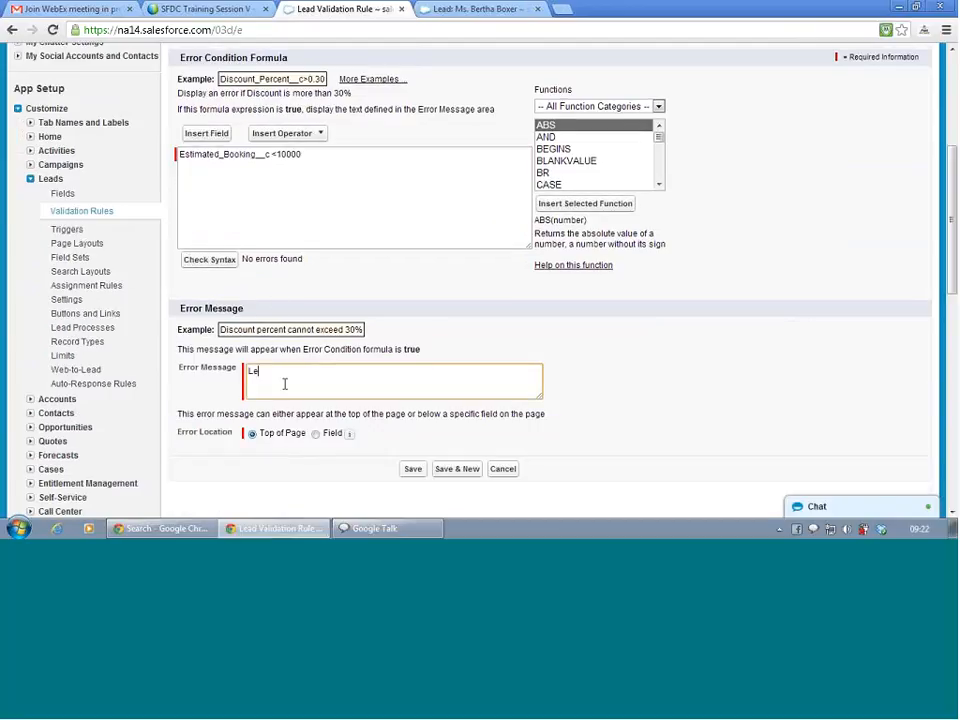
{"action": "type", "text": "as"}
{"action": "type", "text": "ds ca"}
{"action": "key", "text": "BackSpace"}
{"action": "key", "text": "BackSpace"}
{"action": "key", "text": "BackSpace"}
{"action": "key", "text": "BackSpace"}
{"action": "type", "text": "a"}
{"action": "key", "text": "BackSpace"}
{"action": "type", "text": "cannot be created for estimated bo"}
{"action": "key", "text": "BackSpace"}
{"action": "type", "text": "oking val"}
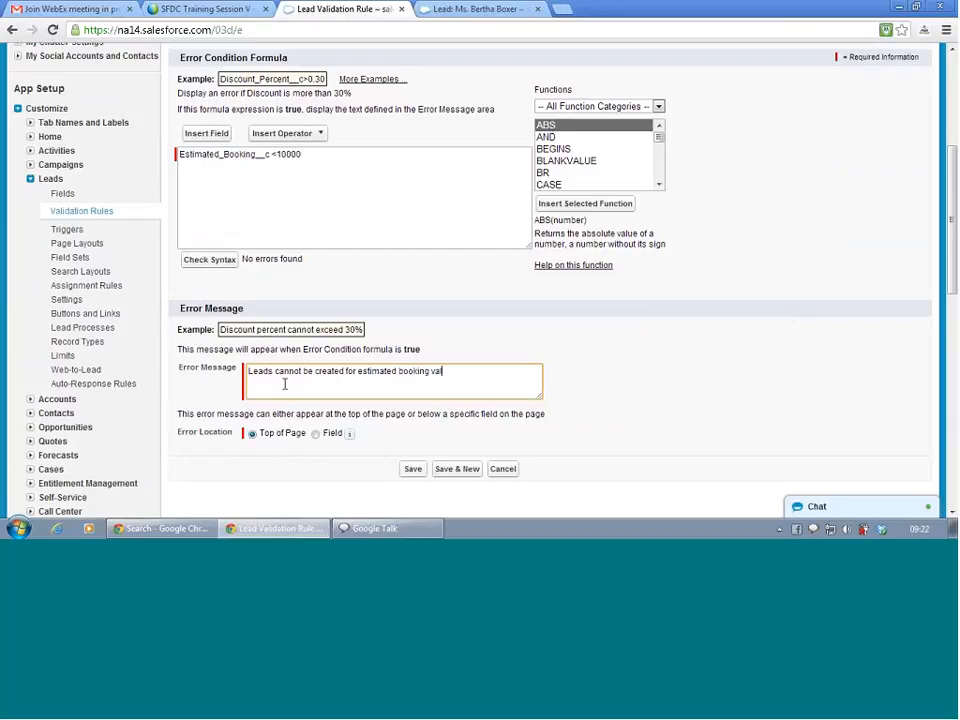
{"action": "type", "text": "ue 10000"}
{"action": "key", "text": "Left"}
{"action": "key", "text": "Left"}
{"action": "key", "text": "Left"}
{"action": "key", "text": "Left"}
{"action": "type", "text": "$"}
{"action": "key", "text": "End"}
{"action": "type", "text": "or less"}
Change the formula to Estimated_Booking__c <= 10000 via Less Than or Equal, then save the rule.
{"action": "left_click", "coordinate": [275, 154]}
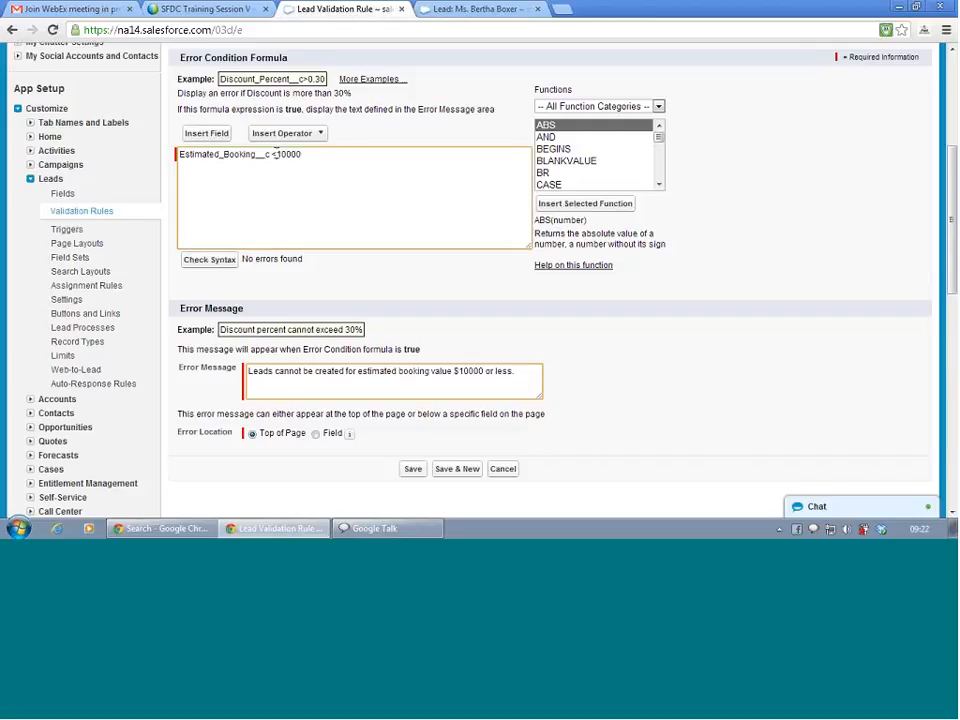
{"action": "type", "text": "="}
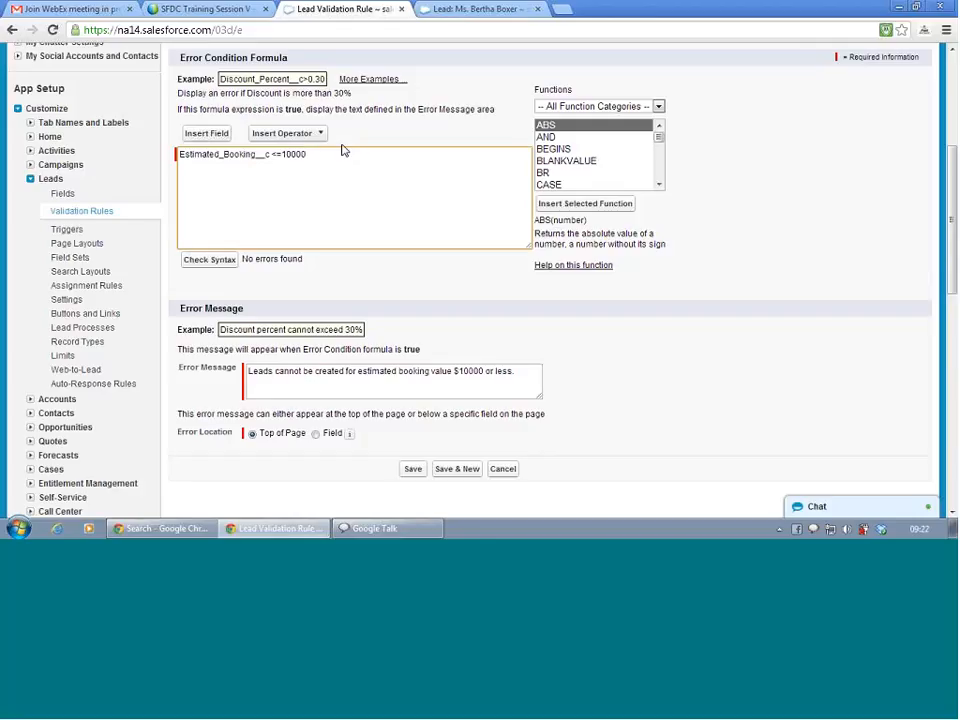
{"action": "left_click", "coordinate": [320, 134]}
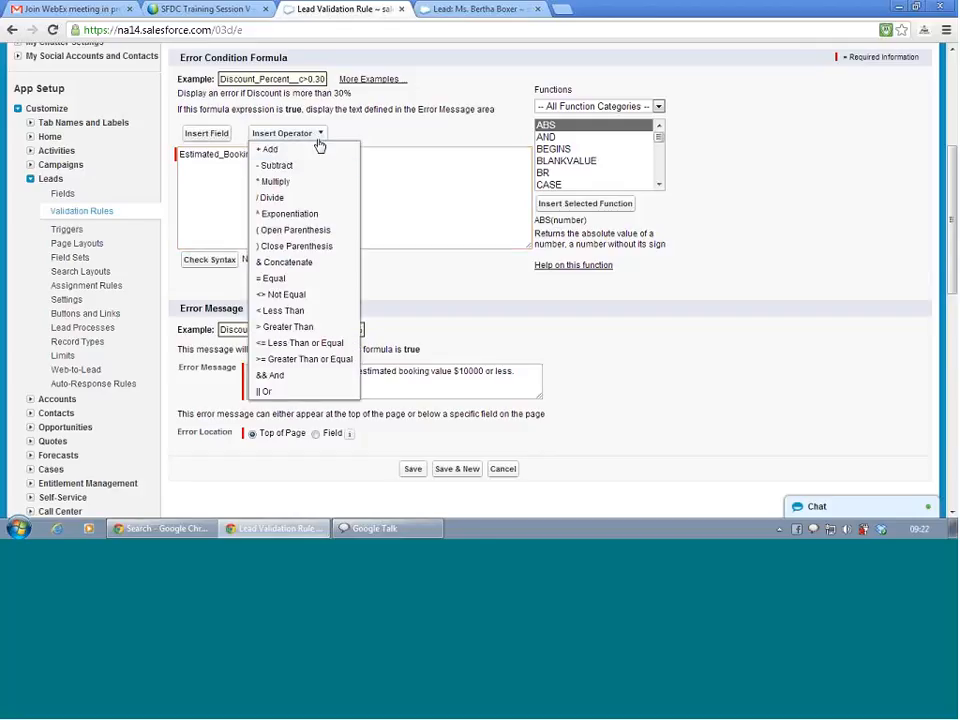
{"action": "left_click", "coordinate": [294, 344]}
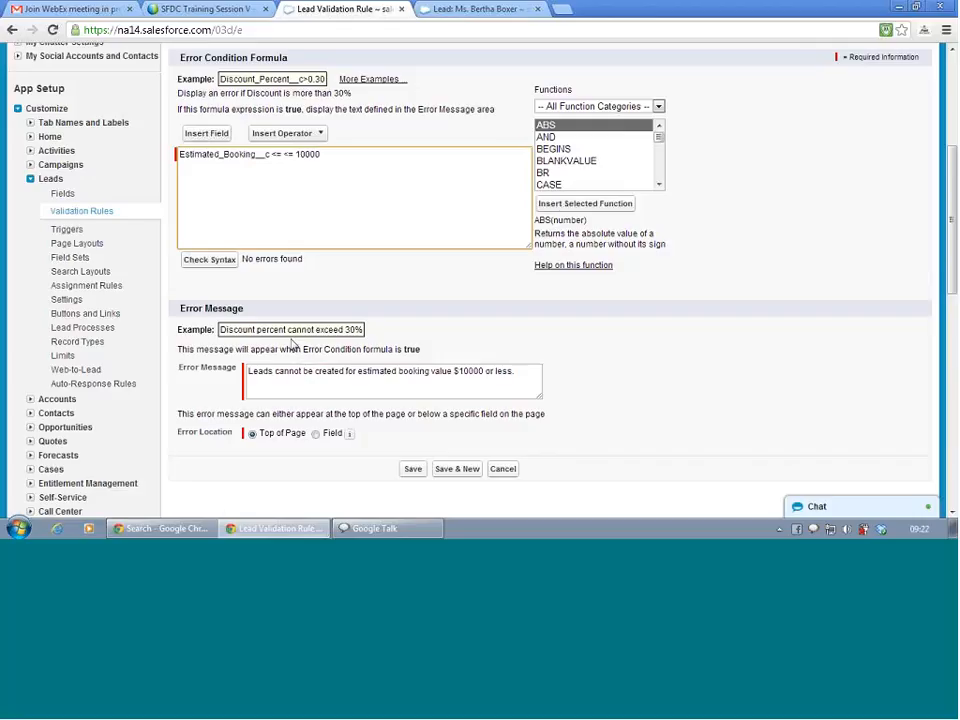
{"action": "key", "text": "BackSpace"}
{"action": "key", "text": "BackSpace"}
{"action": "key", "text": "BackSpace"}
{"action": "left_click", "coordinate": [411, 469]}
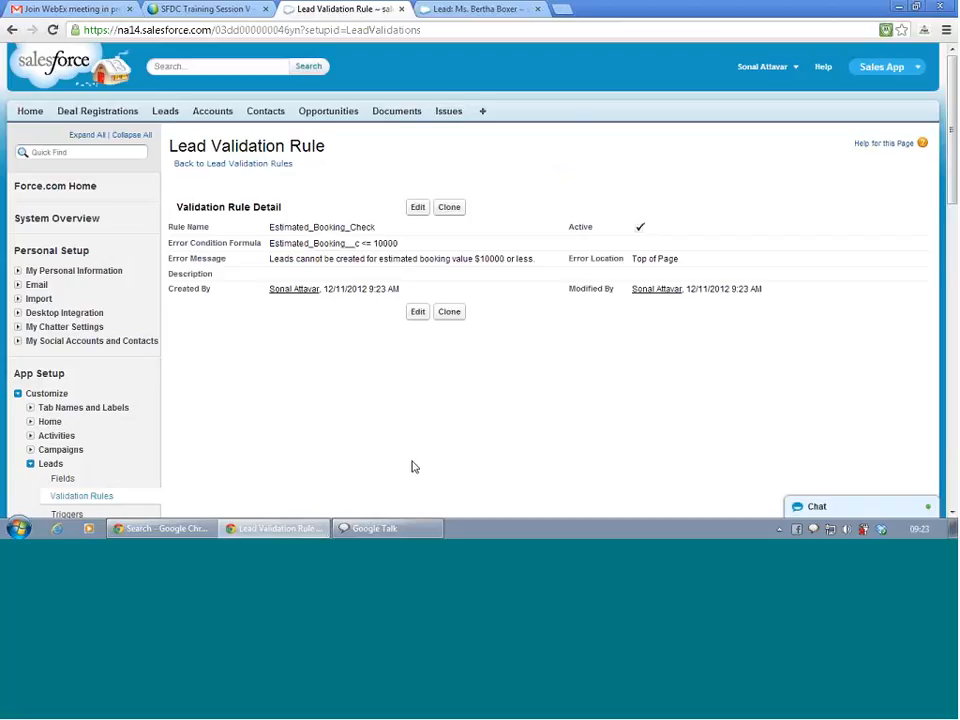
On the reloaded lead, set Estimated Booking to 9k and save, triggering the validation error.
{"action": "left_click", "coordinate": [441, 11]}
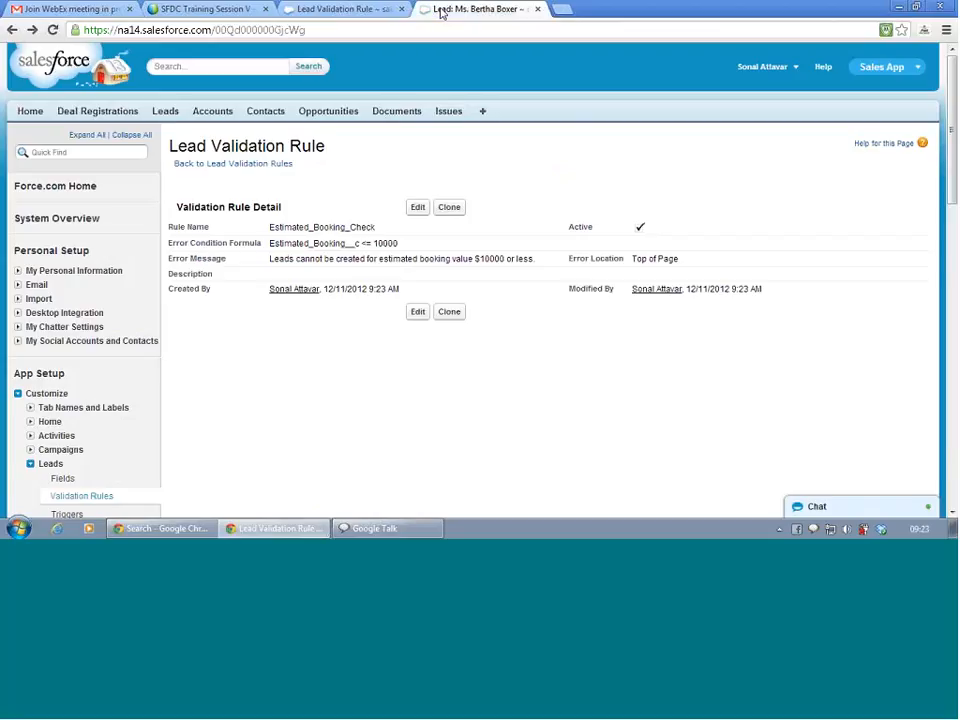
{"action": "scroll", "coordinate": [277, 224], "scroll_direction": "down", "scroll_amount": 3}
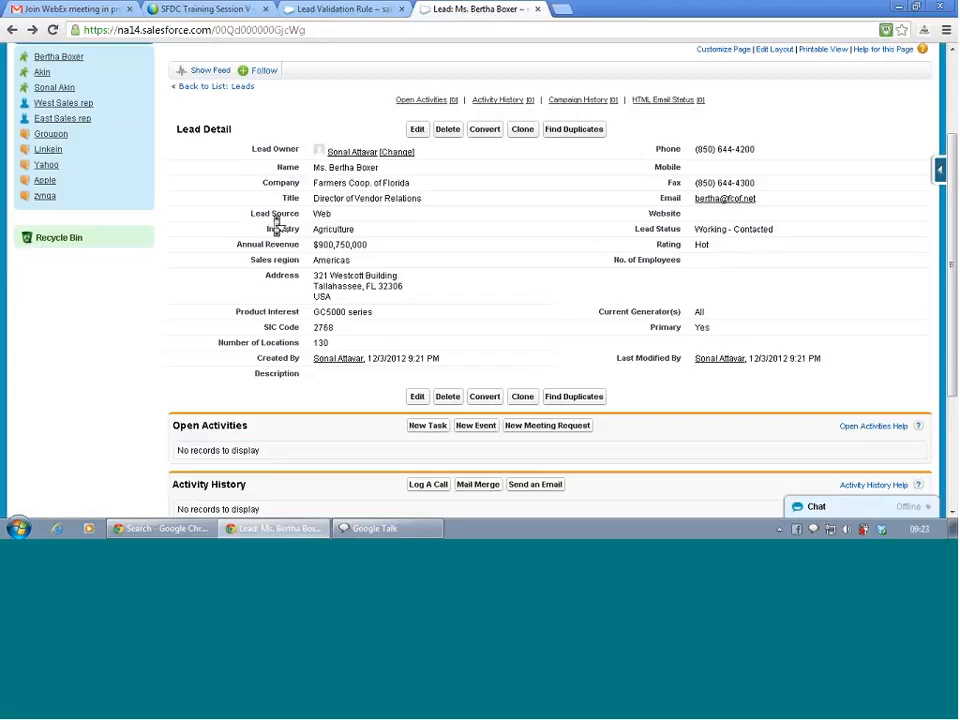
{"action": "key", "text": "F5"}
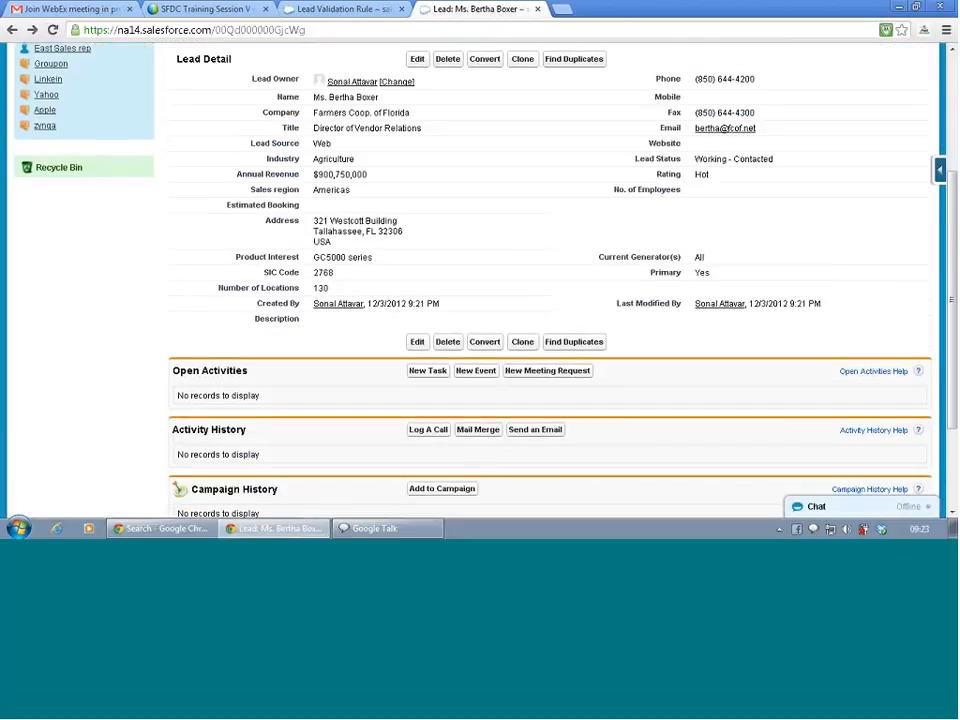
{"action": "double_click", "coordinate": [311, 210]}
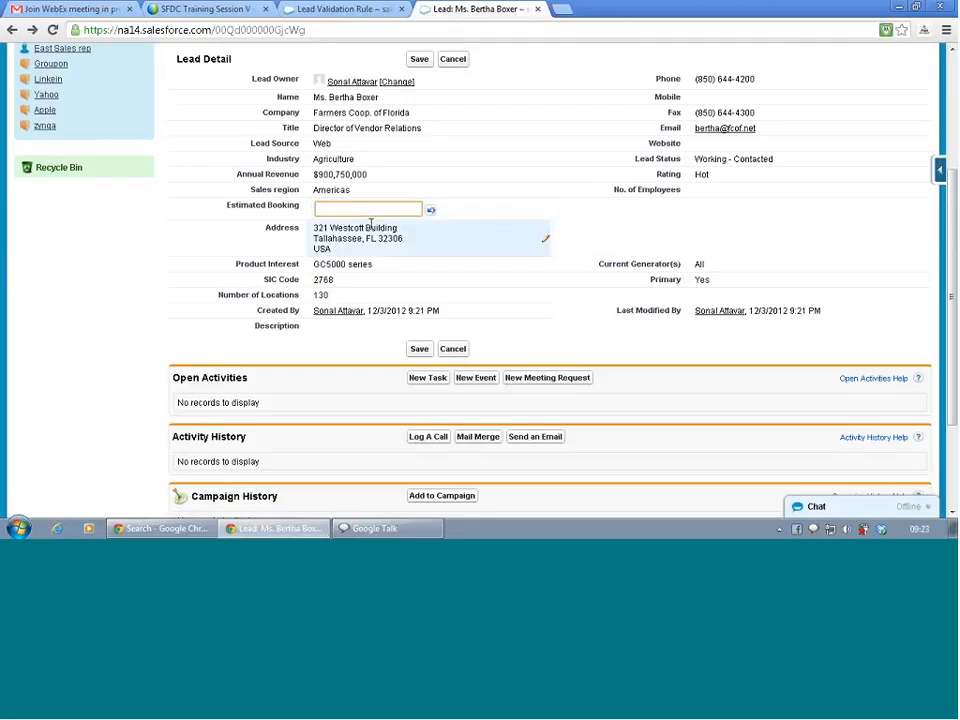
{"action": "type", "text": "9k"}
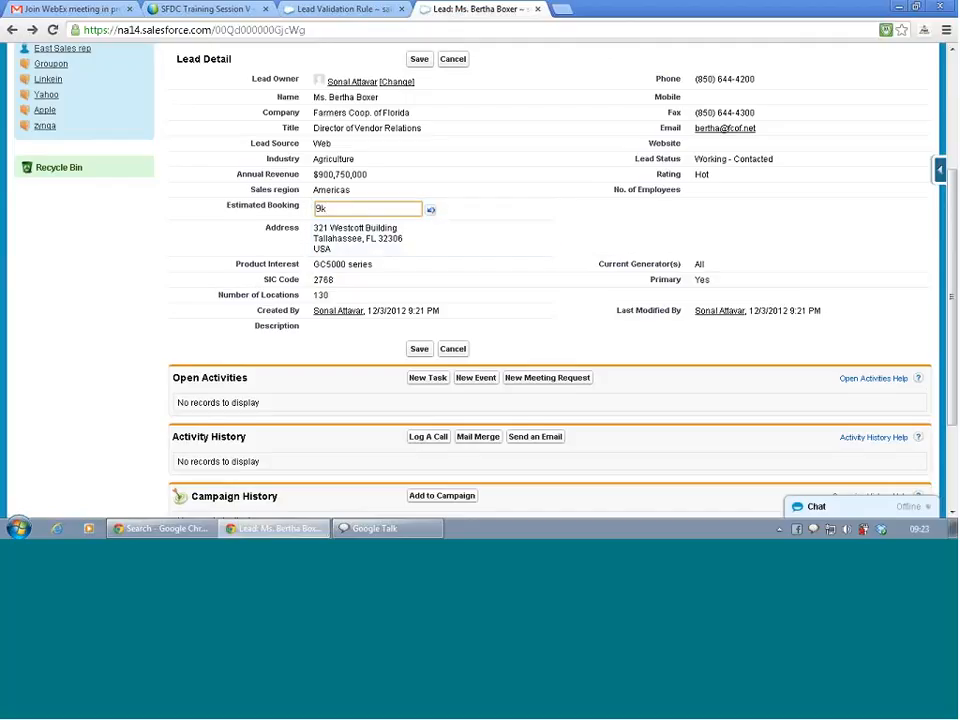
{"action": "key", "text": "Return"}
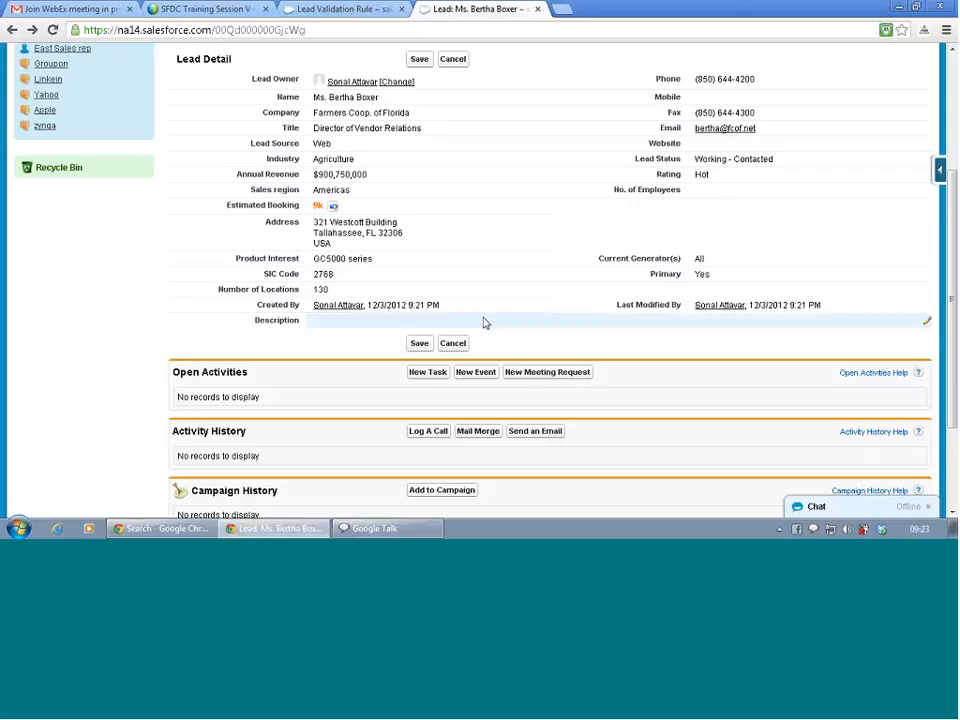
{"action": "left_click", "coordinate": [419, 344]}
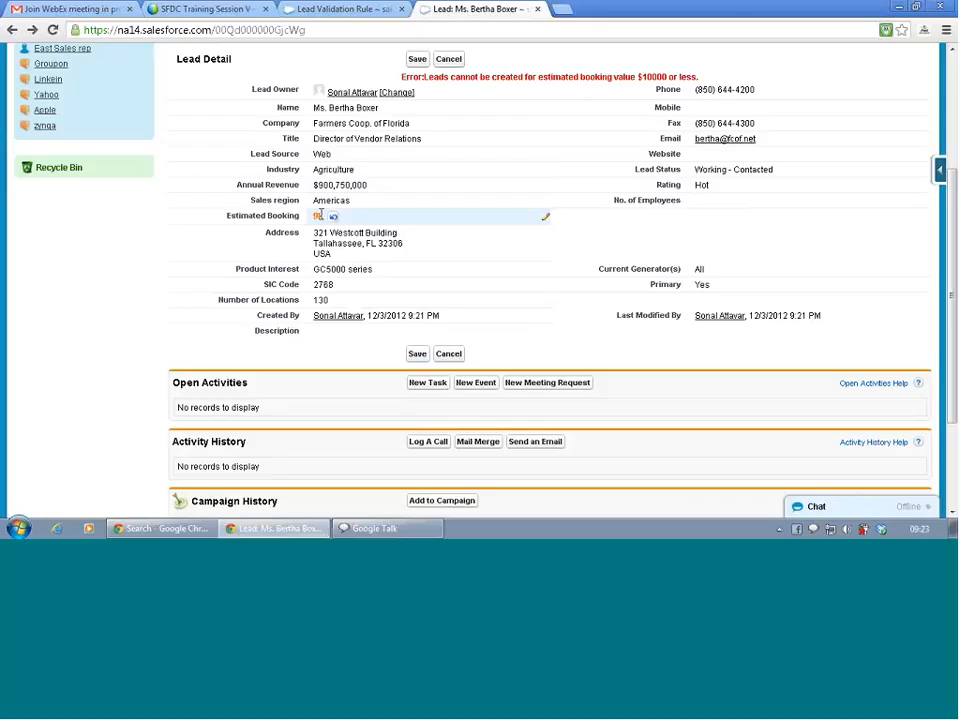
Change Estimated Booking to 11k and save the lead at $11,000.00.
{"action": "double_click", "coordinate": [320, 215]}
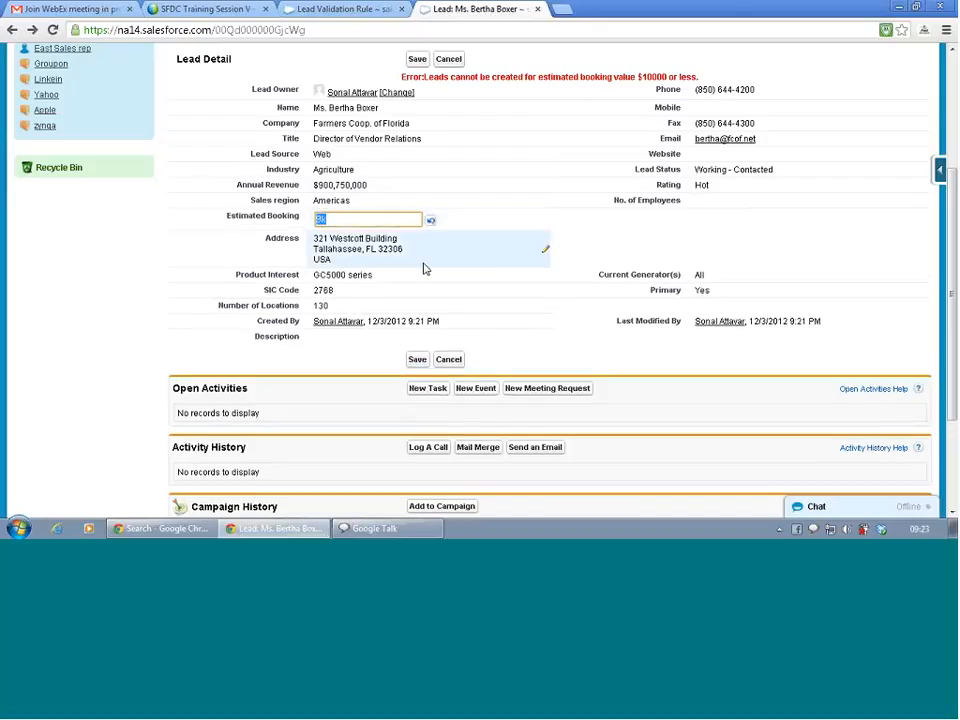
{"action": "type", "text": "10"}
{"action": "key", "text": "BackSpace"}
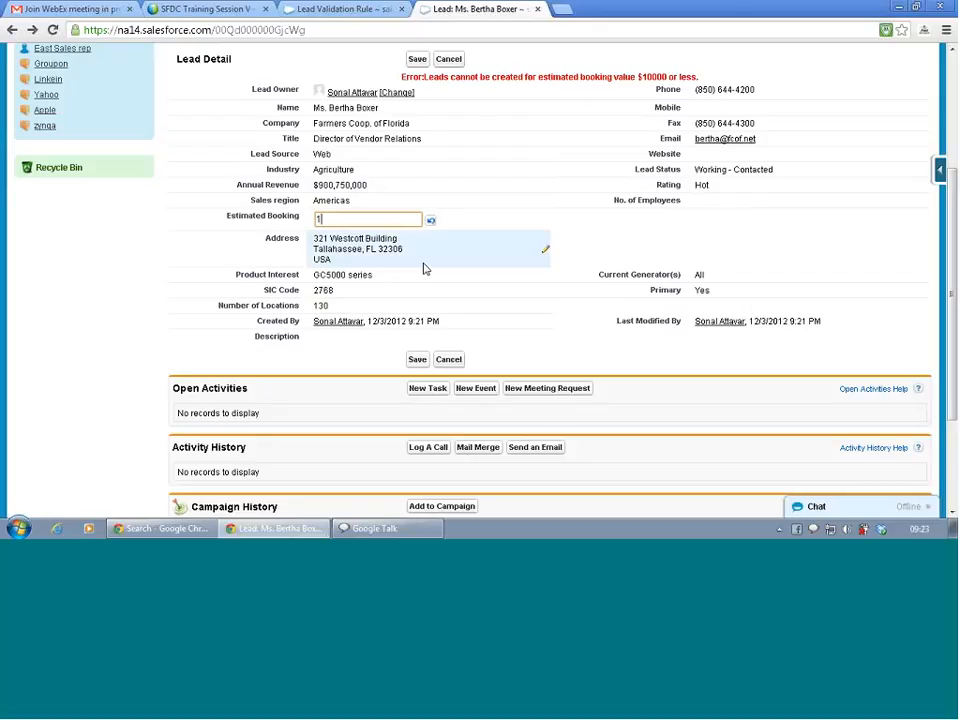
{"action": "type", "text": "1k"}
{"action": "left_click", "coordinate": [524, 349]}
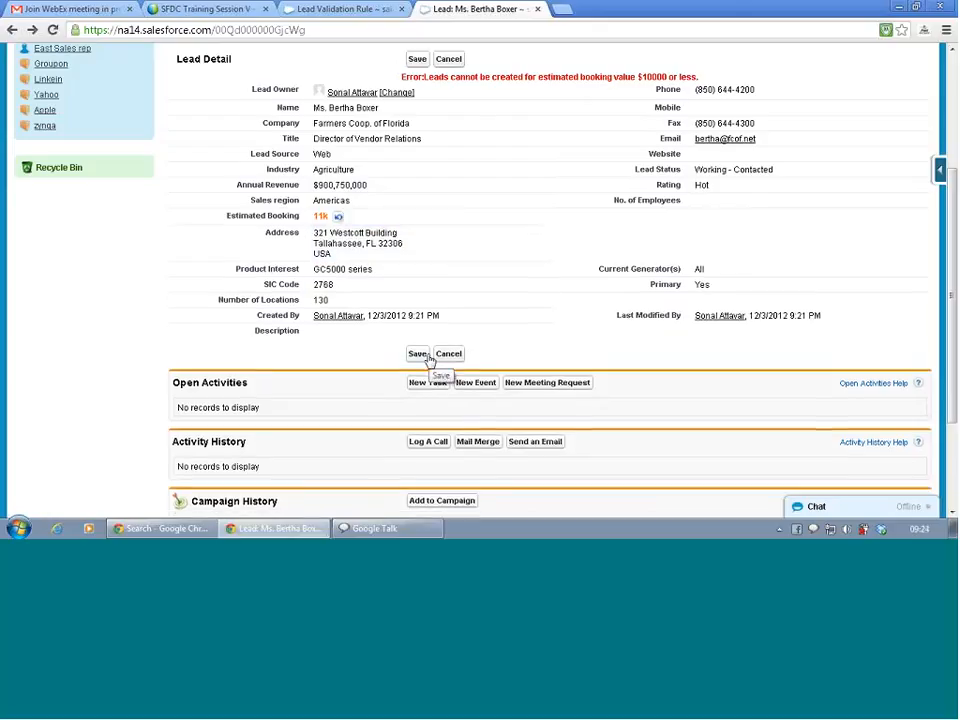
{"action": "left_click", "coordinate": [419, 354]}
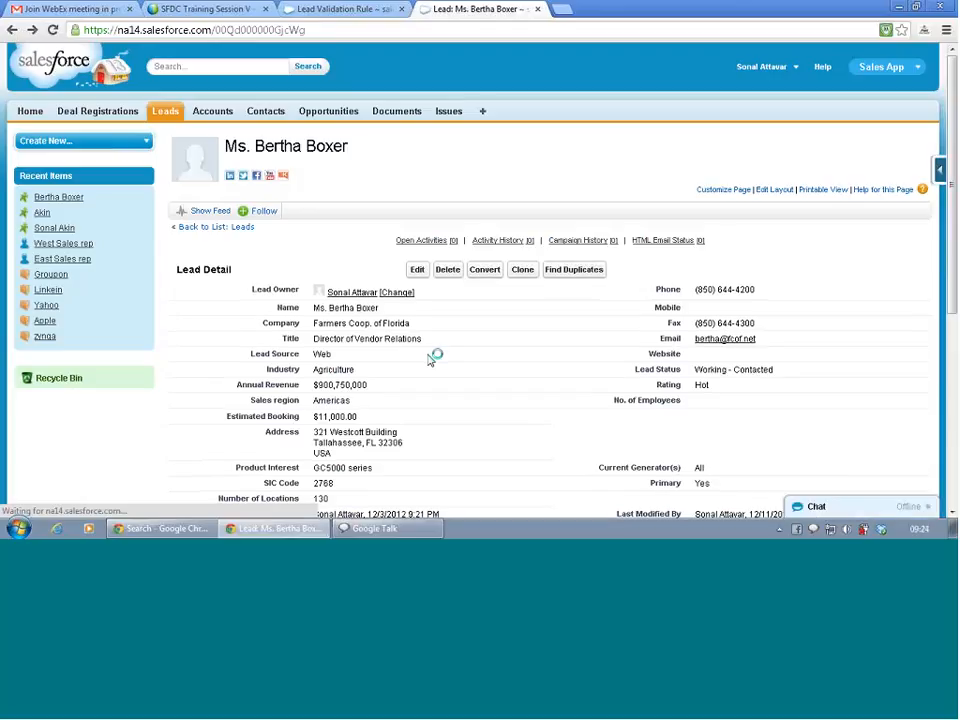